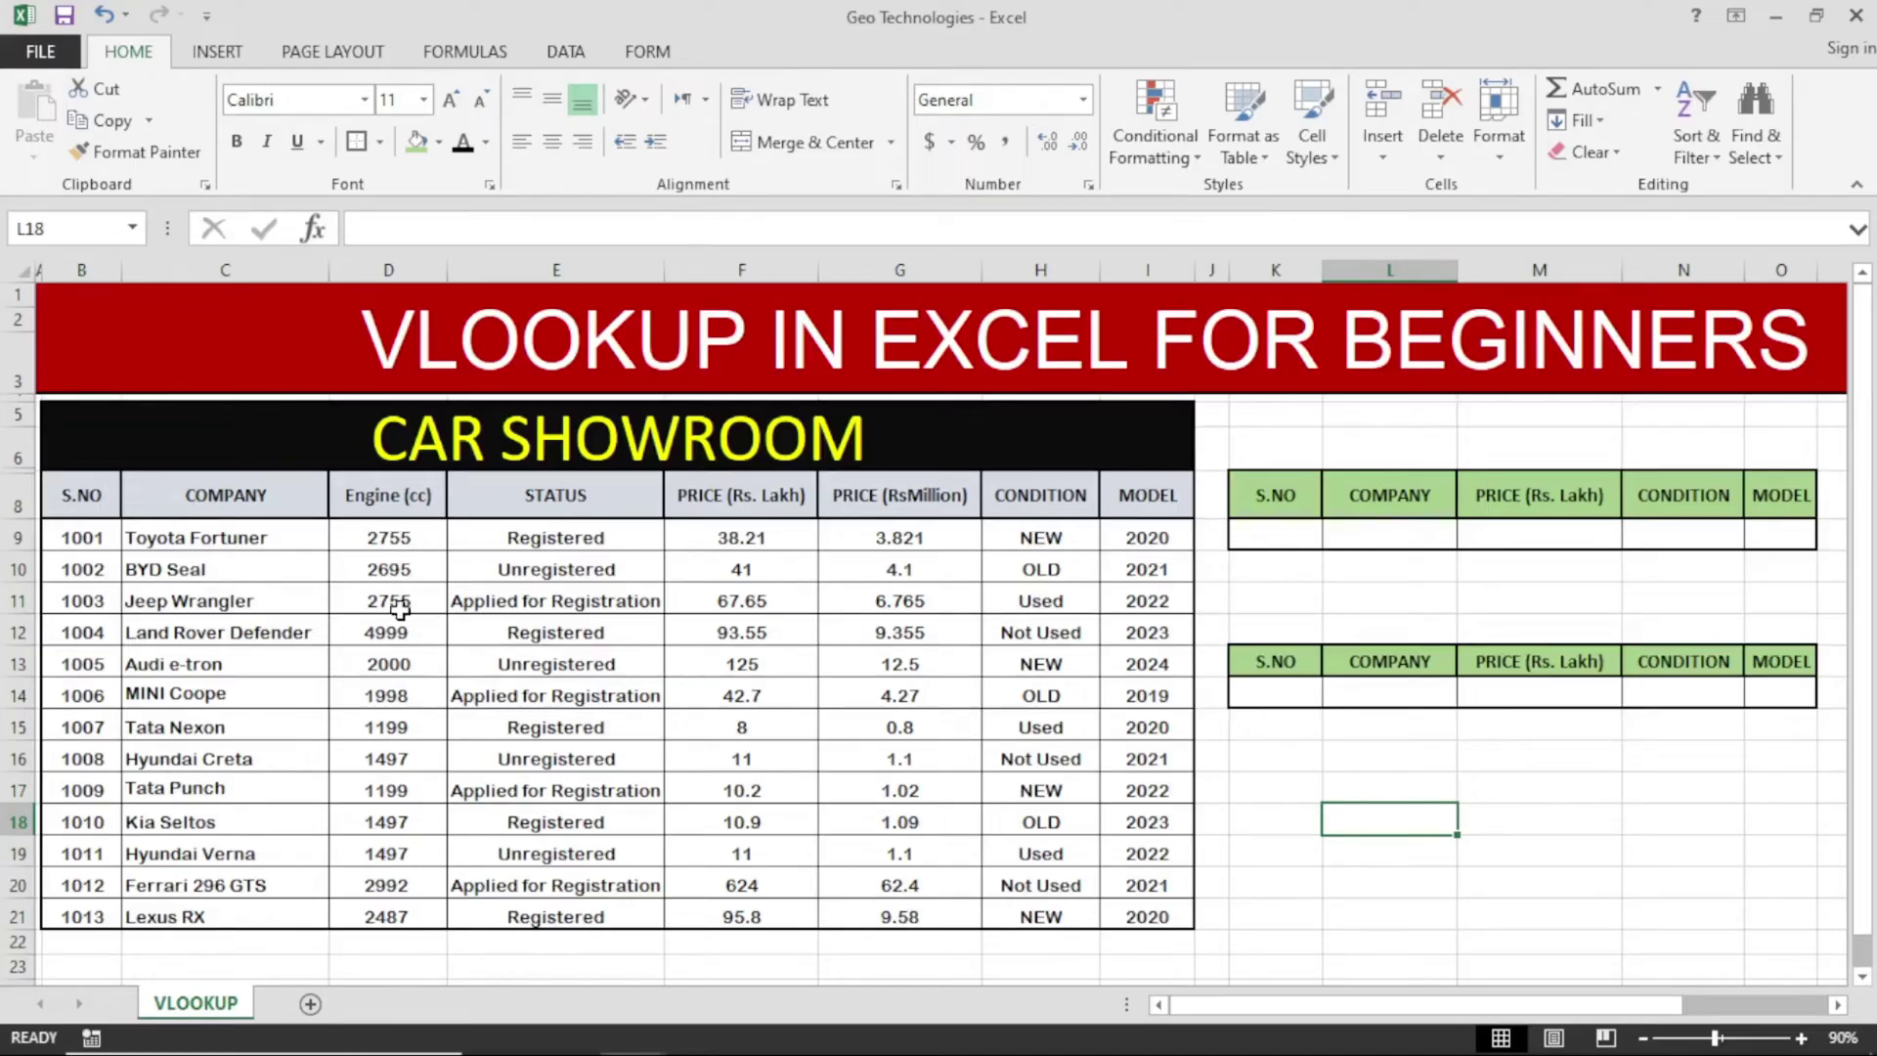
- Review each column of the CAR SHOWROOM table, from S.NO through MODEL, and the table as a whole
left_click_drag(107, 501, 103, 919)
left_click_drag(220, 498, 236, 908)
left_click_drag(389, 498, 420, 898)
left_click_drag(555, 501, 576, 909)
left_click_drag(734, 495, 838, 948)
left_click_drag(880, 495, 887, 924)
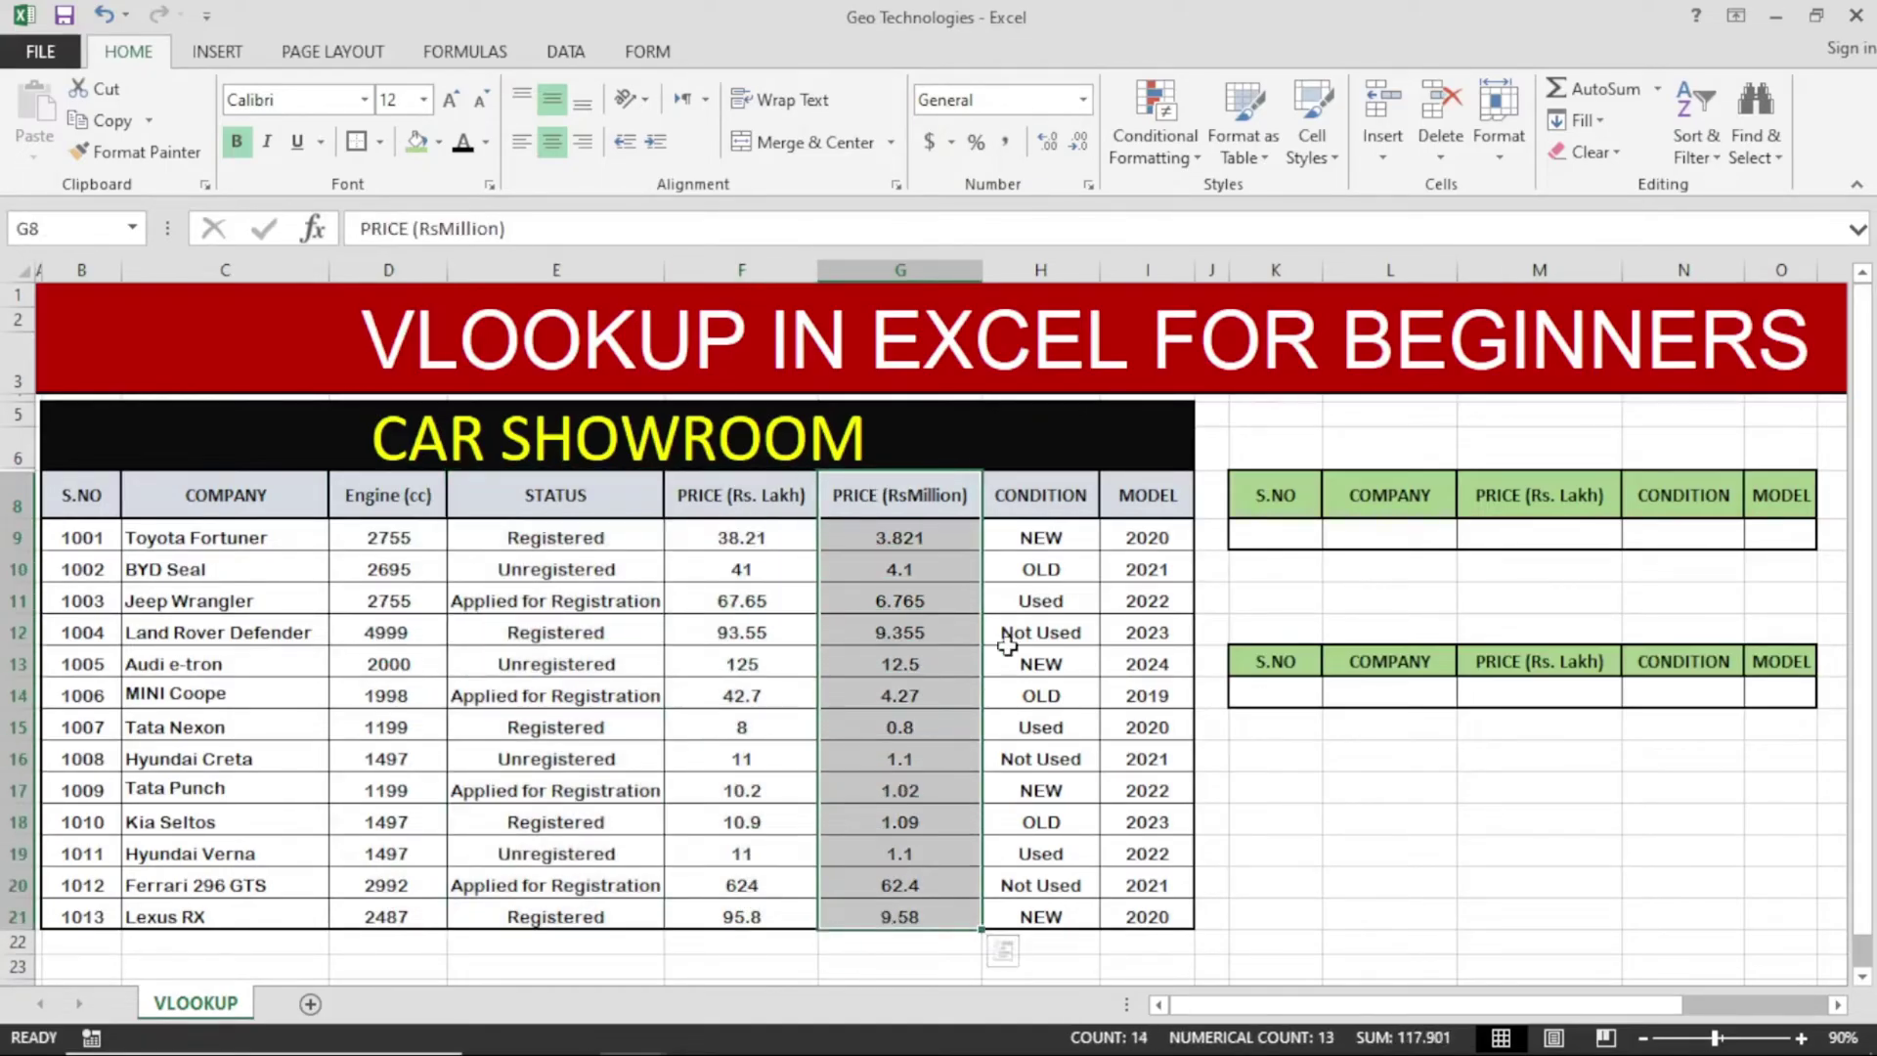
left_click_drag(1047, 516, 1063, 914)
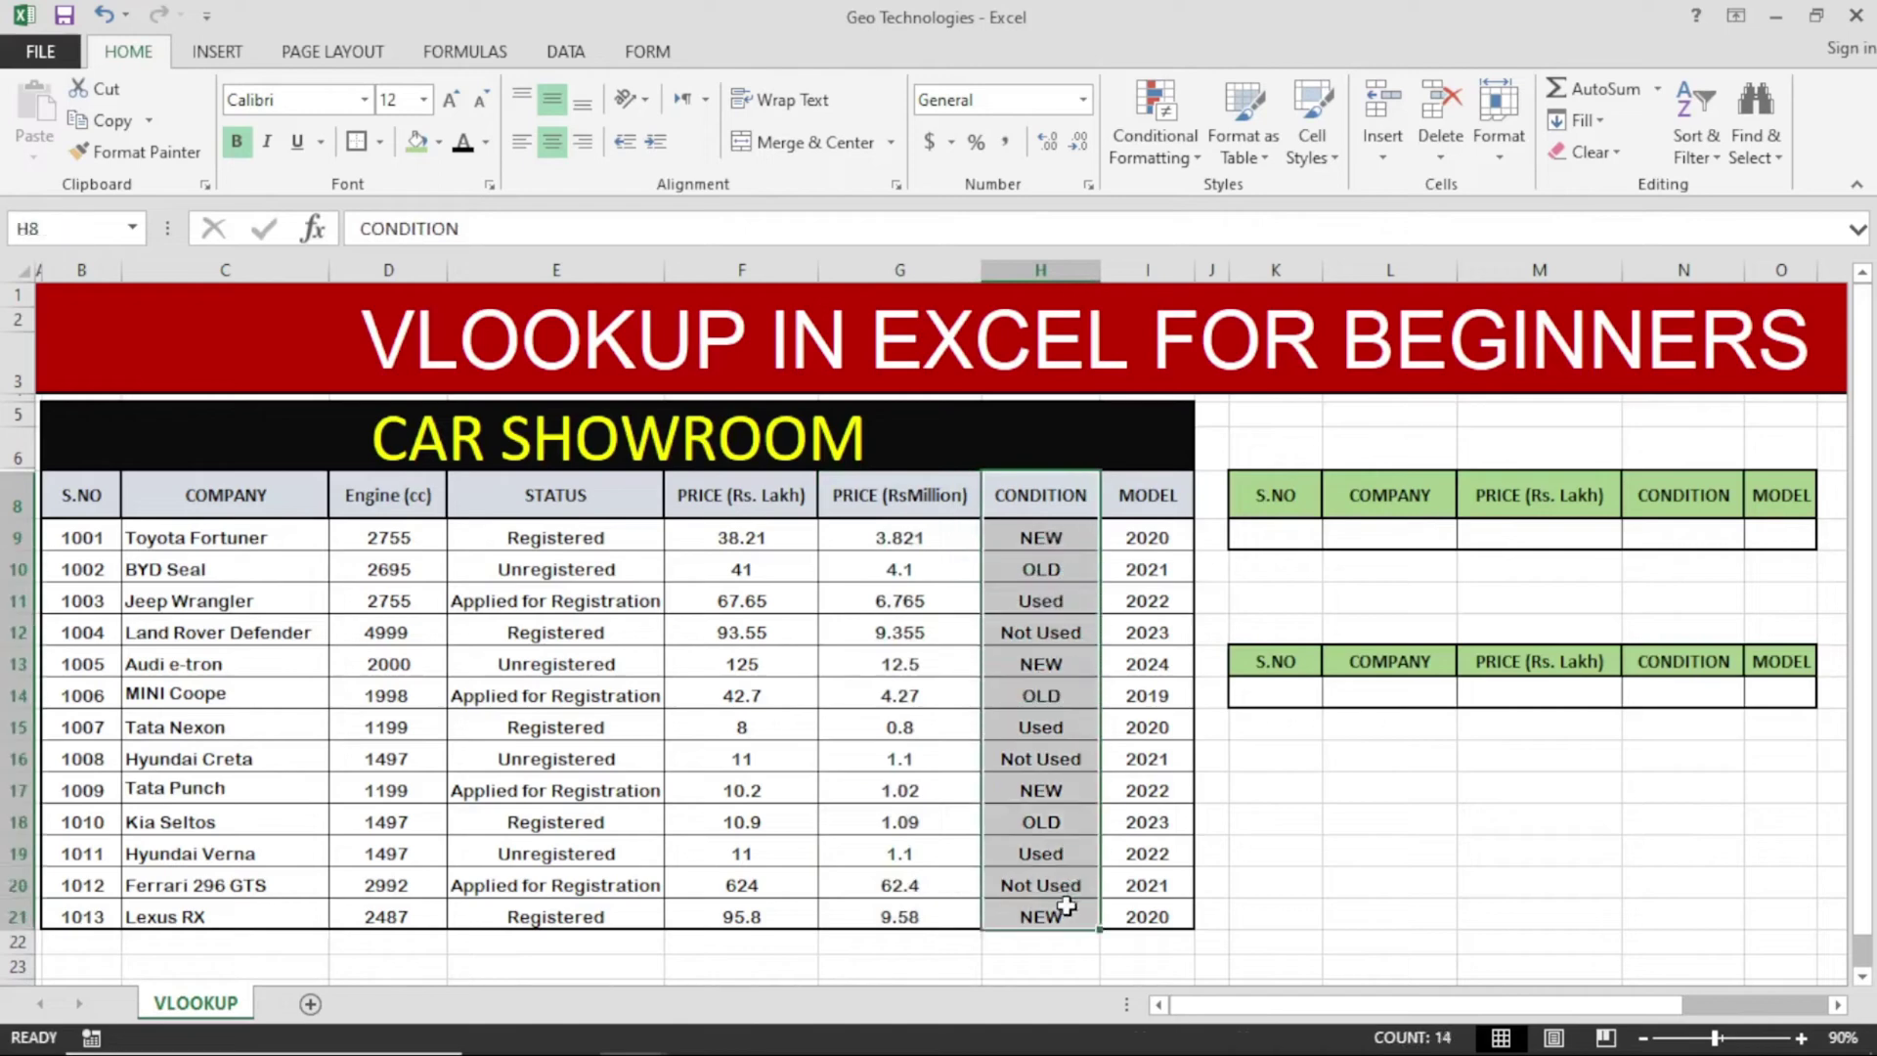
left_click_drag(1155, 506, 1156, 919)
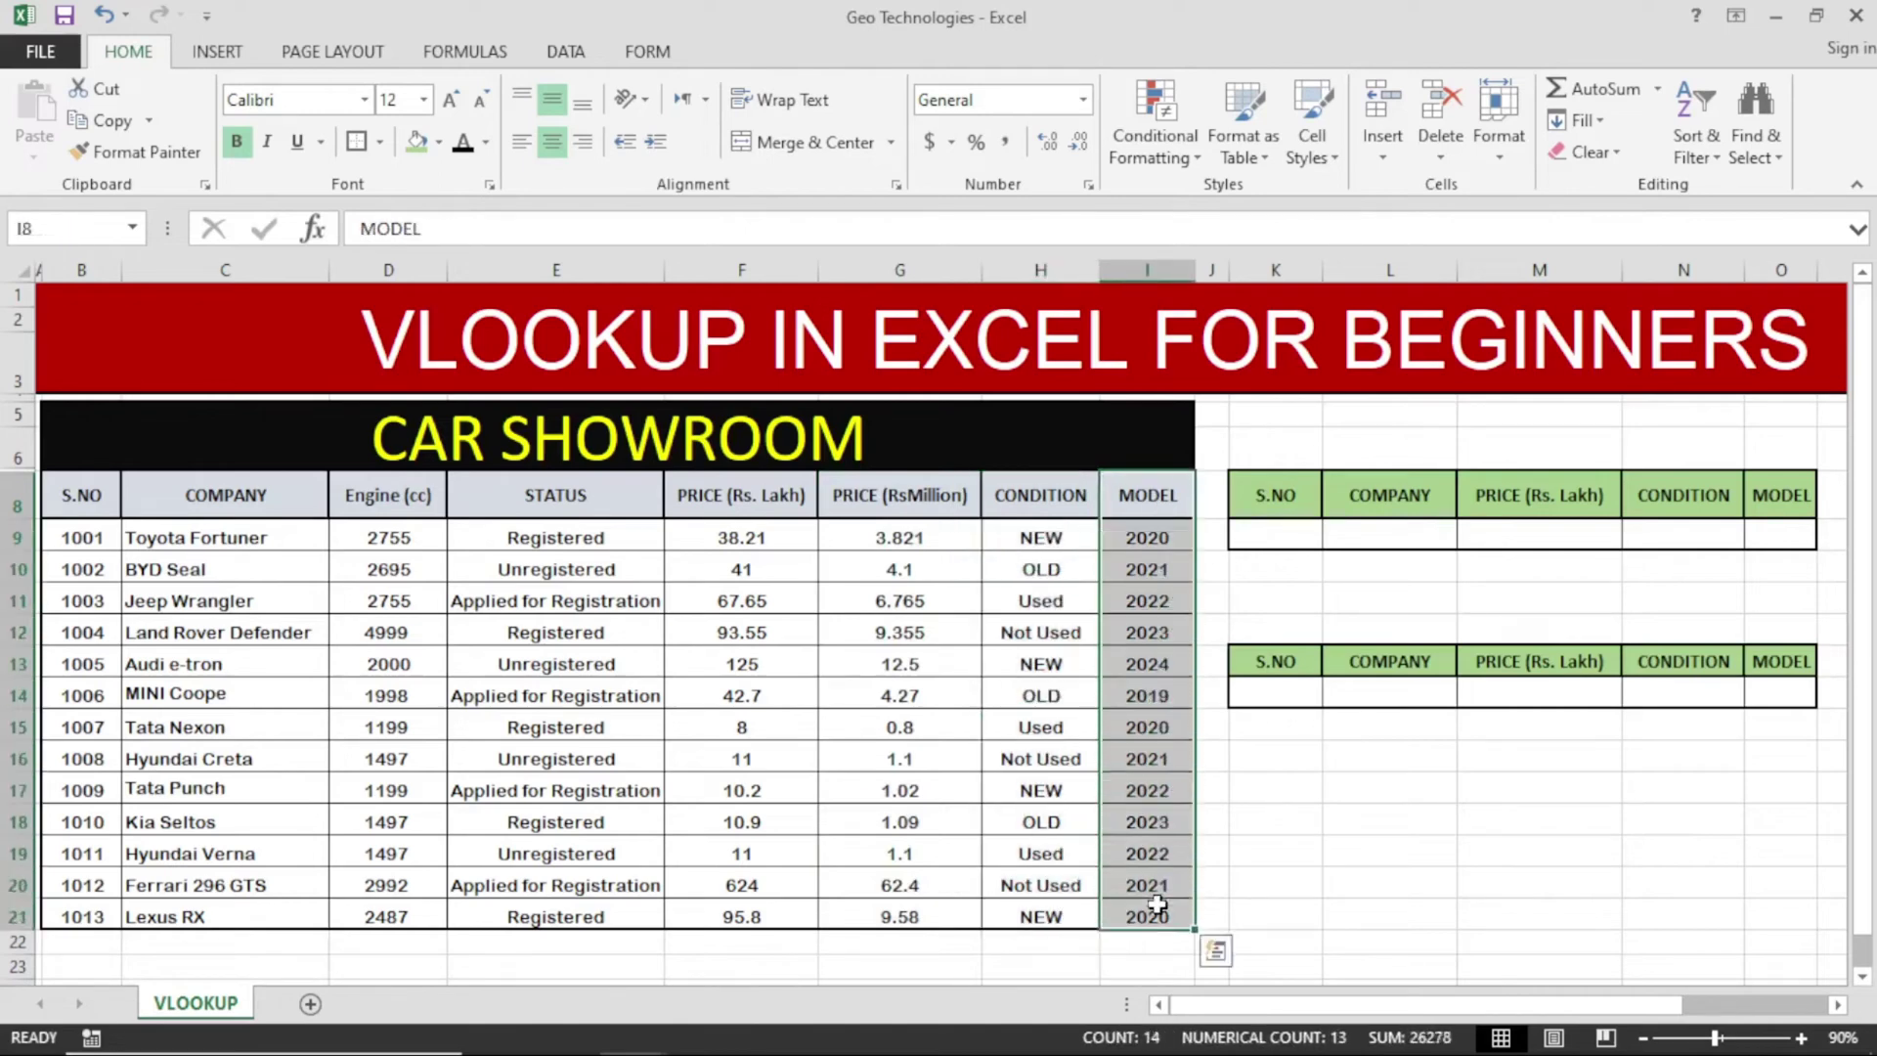
left_click_drag(103, 495, 1157, 911)
left_click(1295, 907)
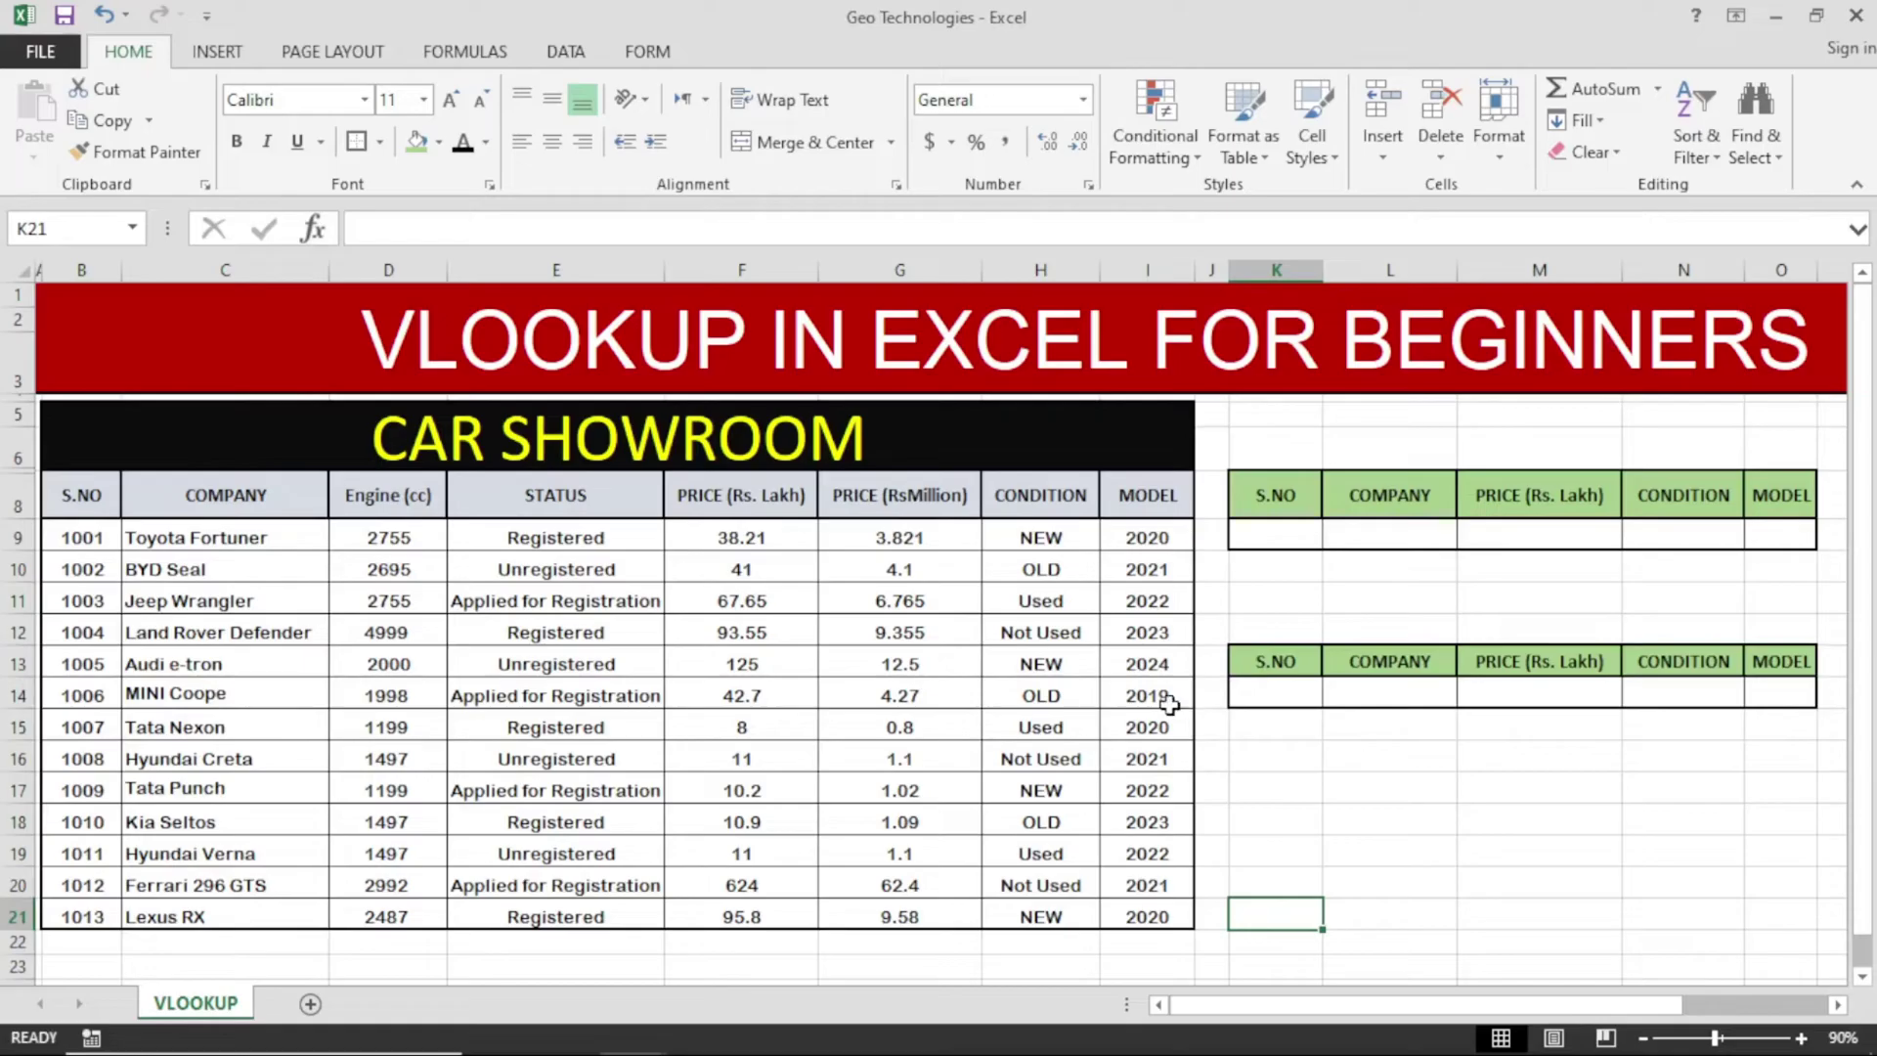
- Enter 1002 as the S.NO in cell K9 of the upper lookup table
left_click(1280, 531)
type("=")
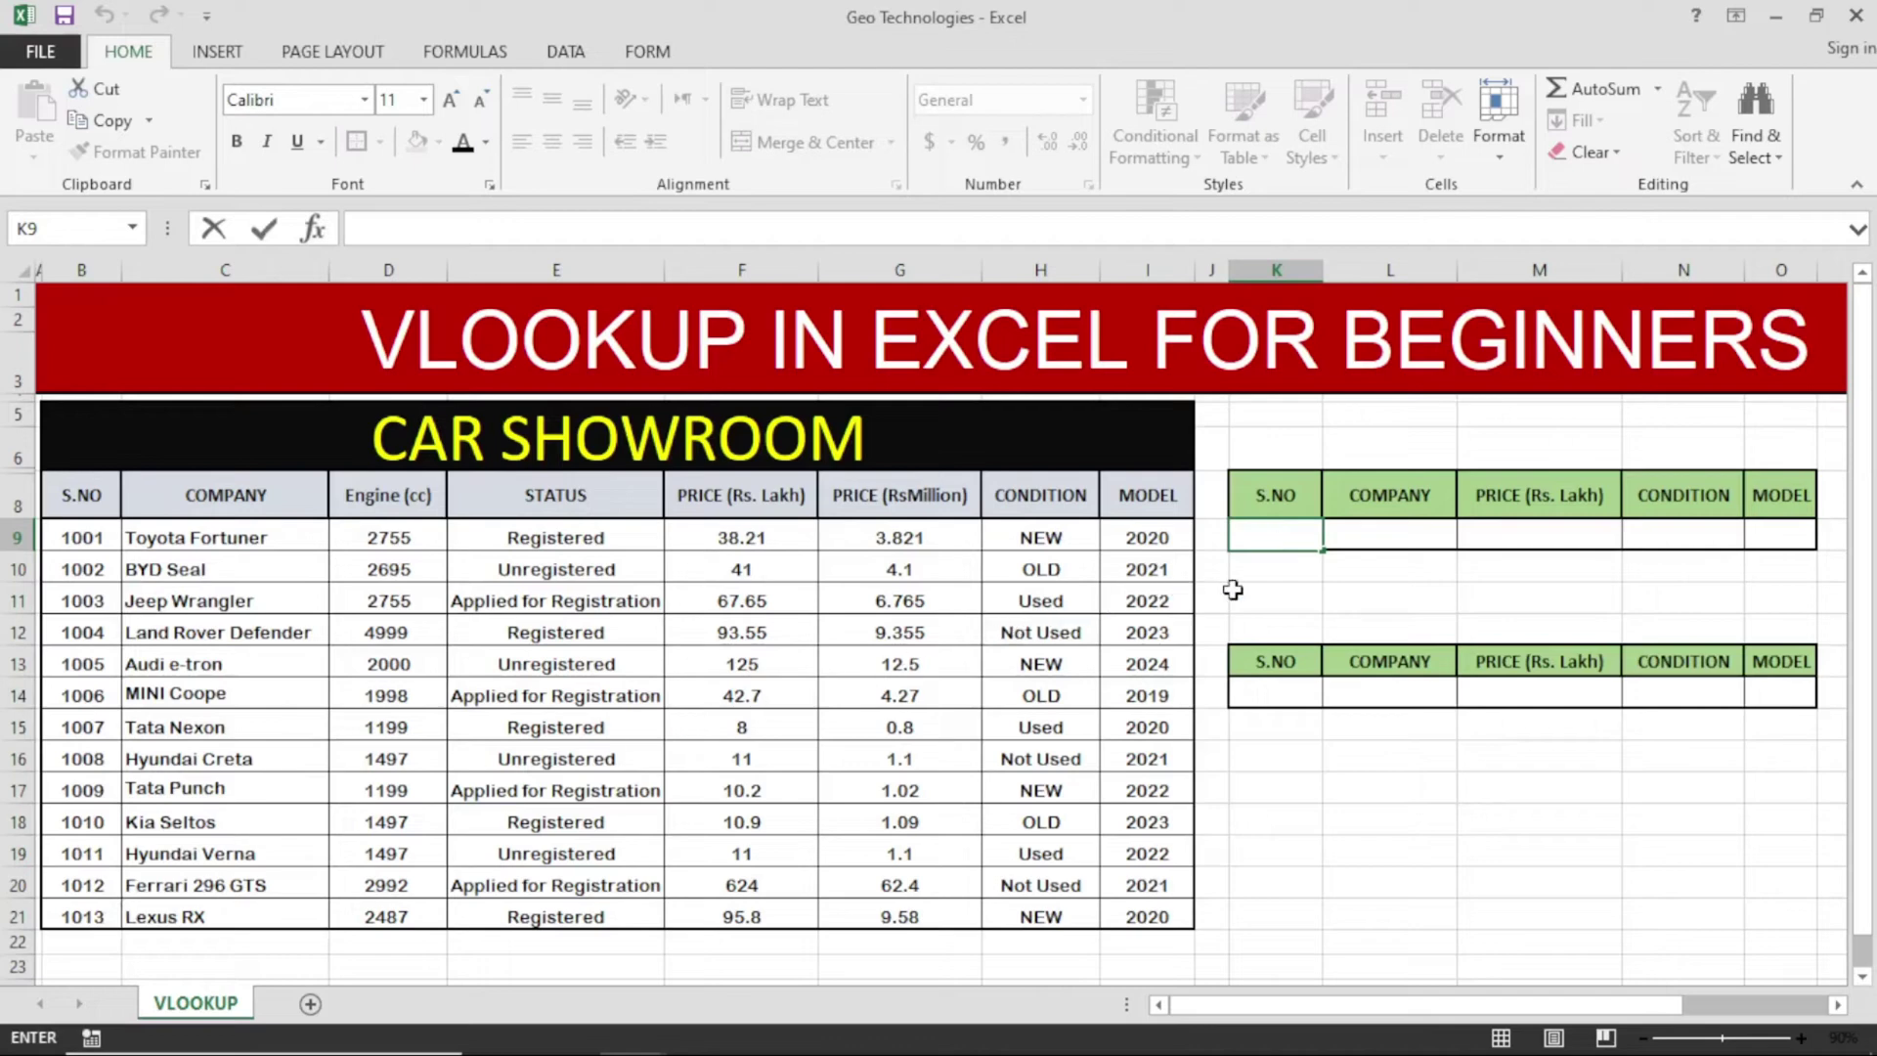
left_click(1301, 584)
left_click(1269, 546)
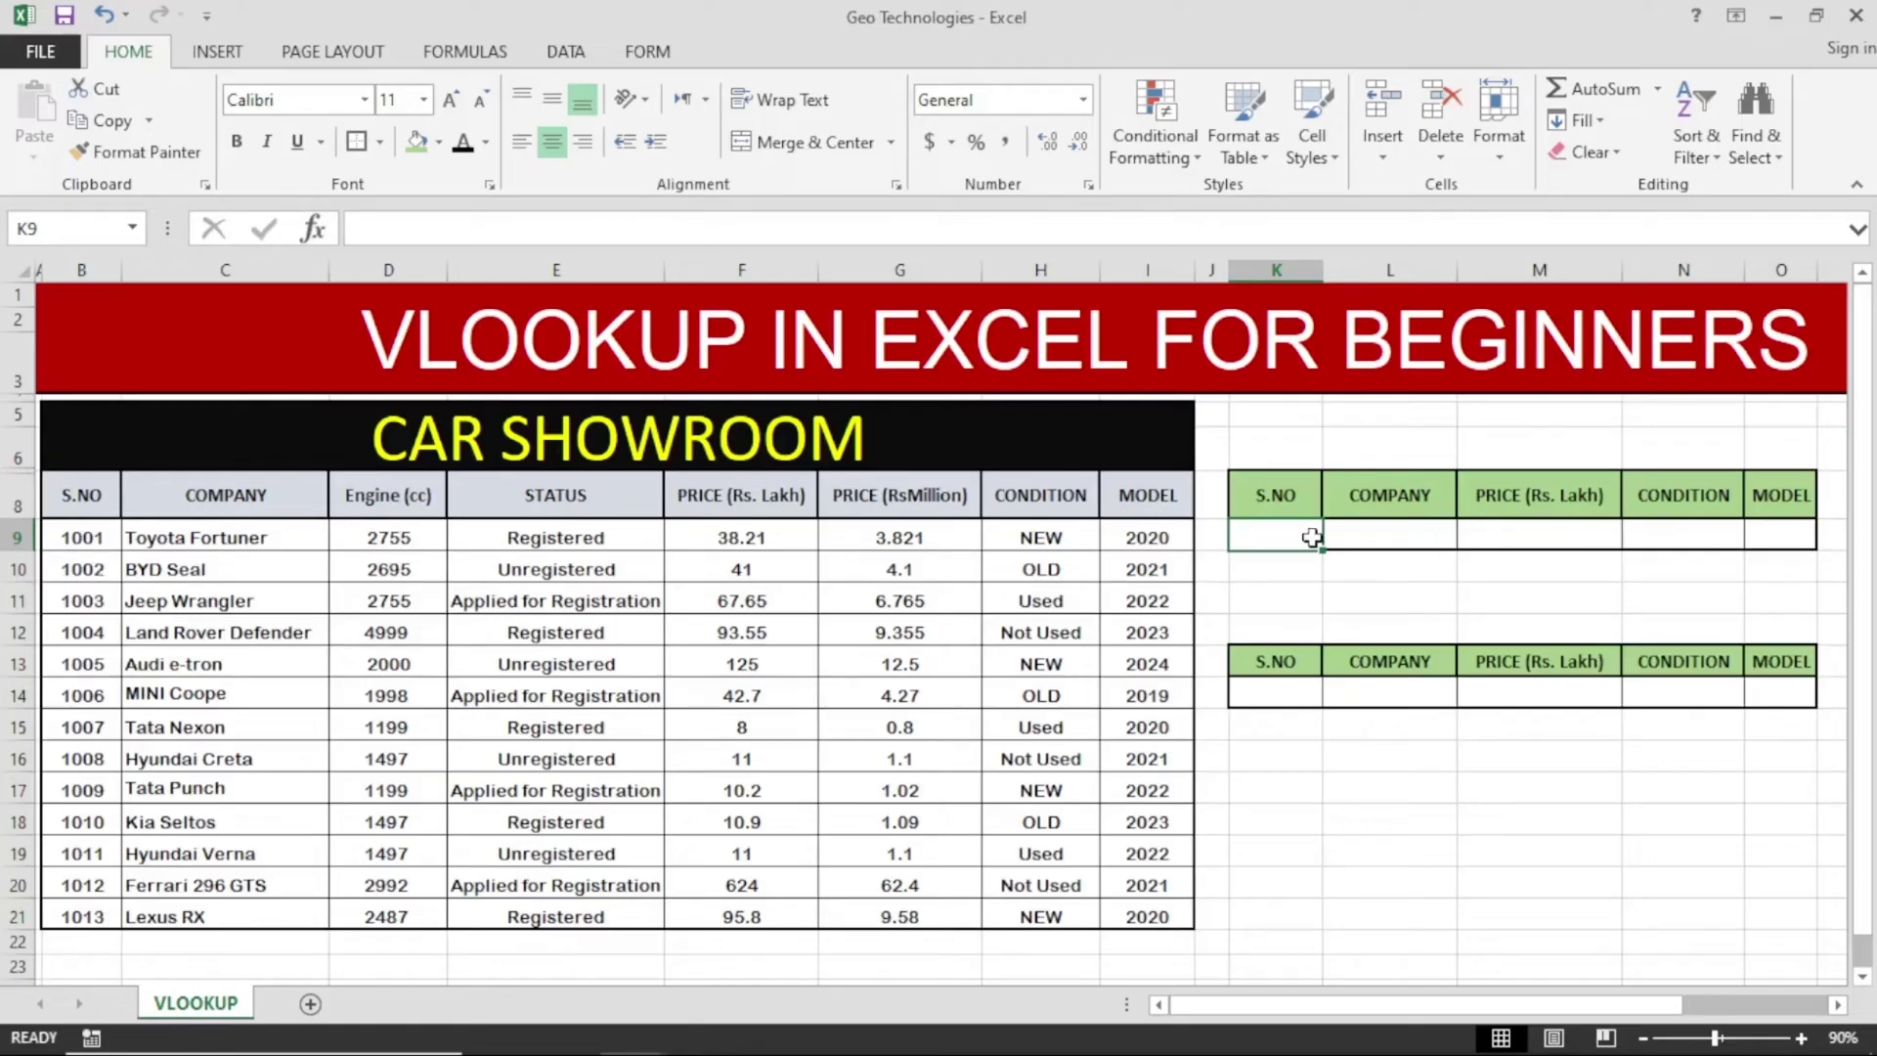
type("1002")
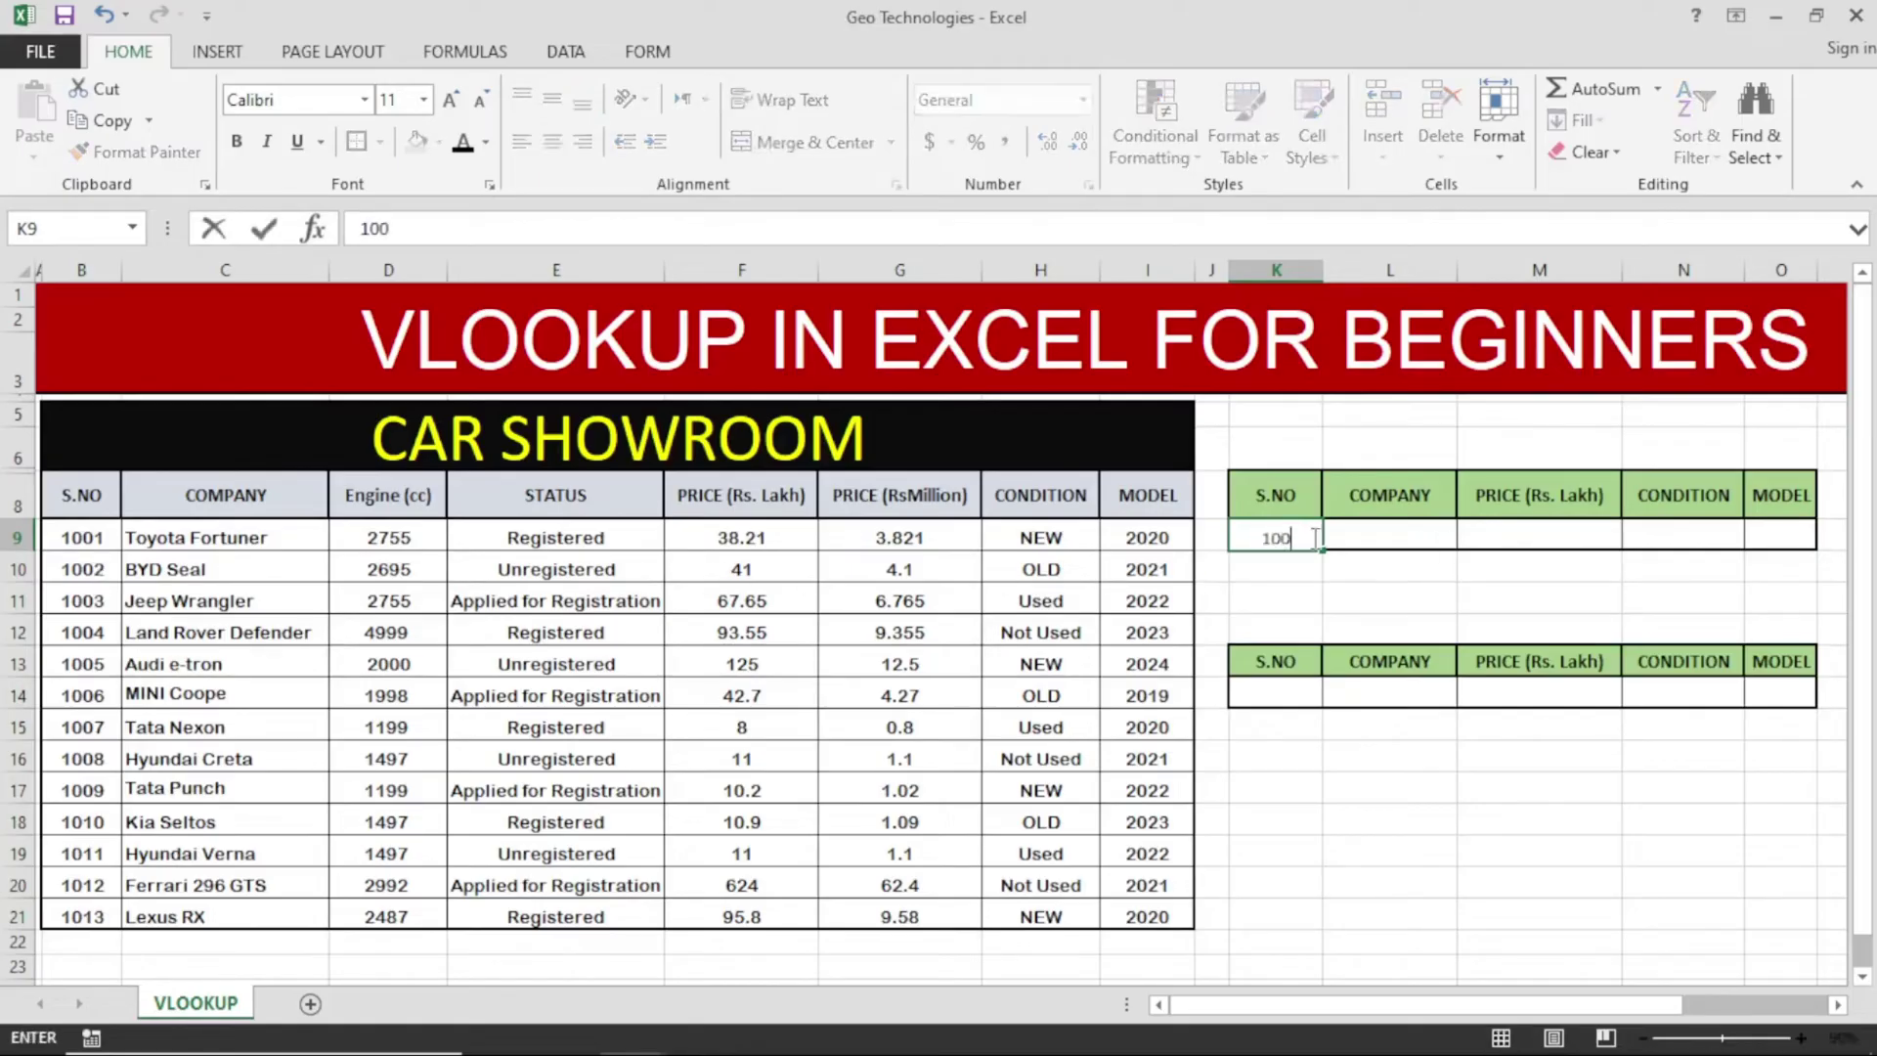
- Compare the lookup table's COMPANY, PRICE (Rs. Lakh), CONDITION and MODEL headers with the matching columns of the CAR SHOWROOM table
left_click(1388, 504)
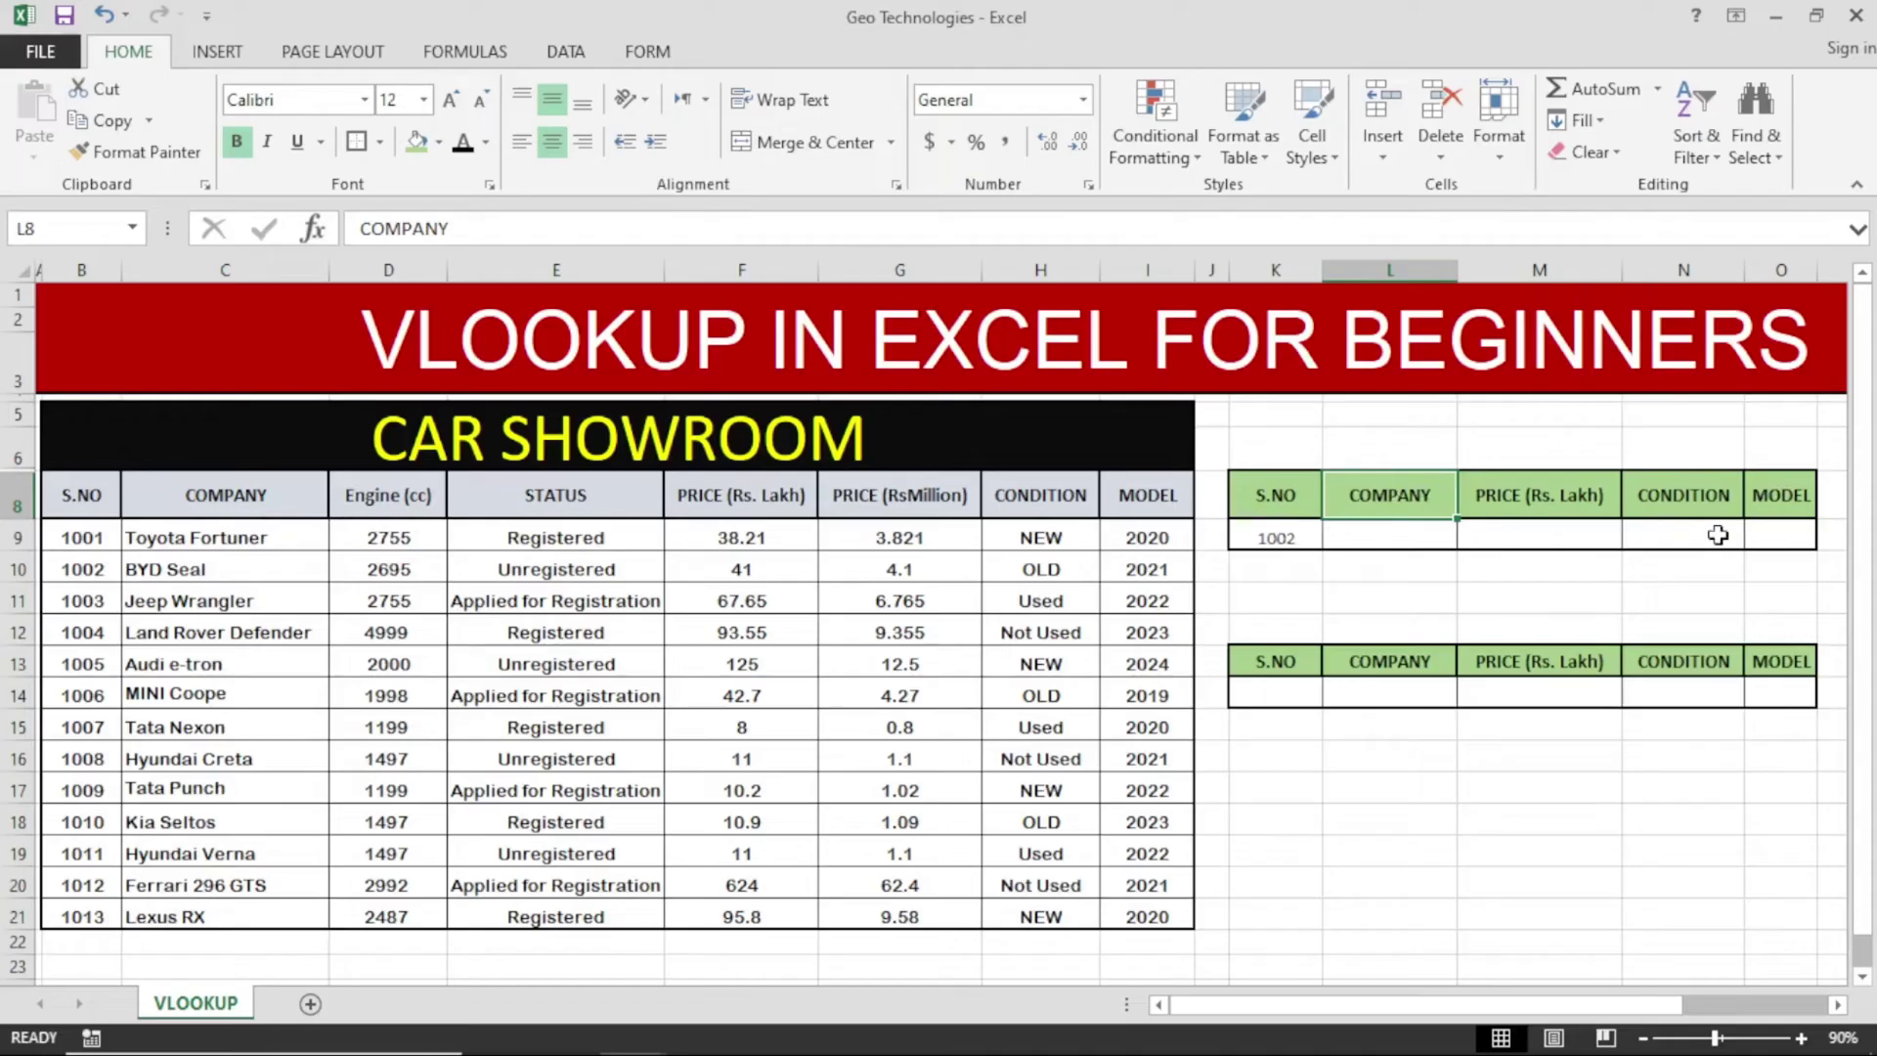
left_click_drag(258, 494, 259, 917)
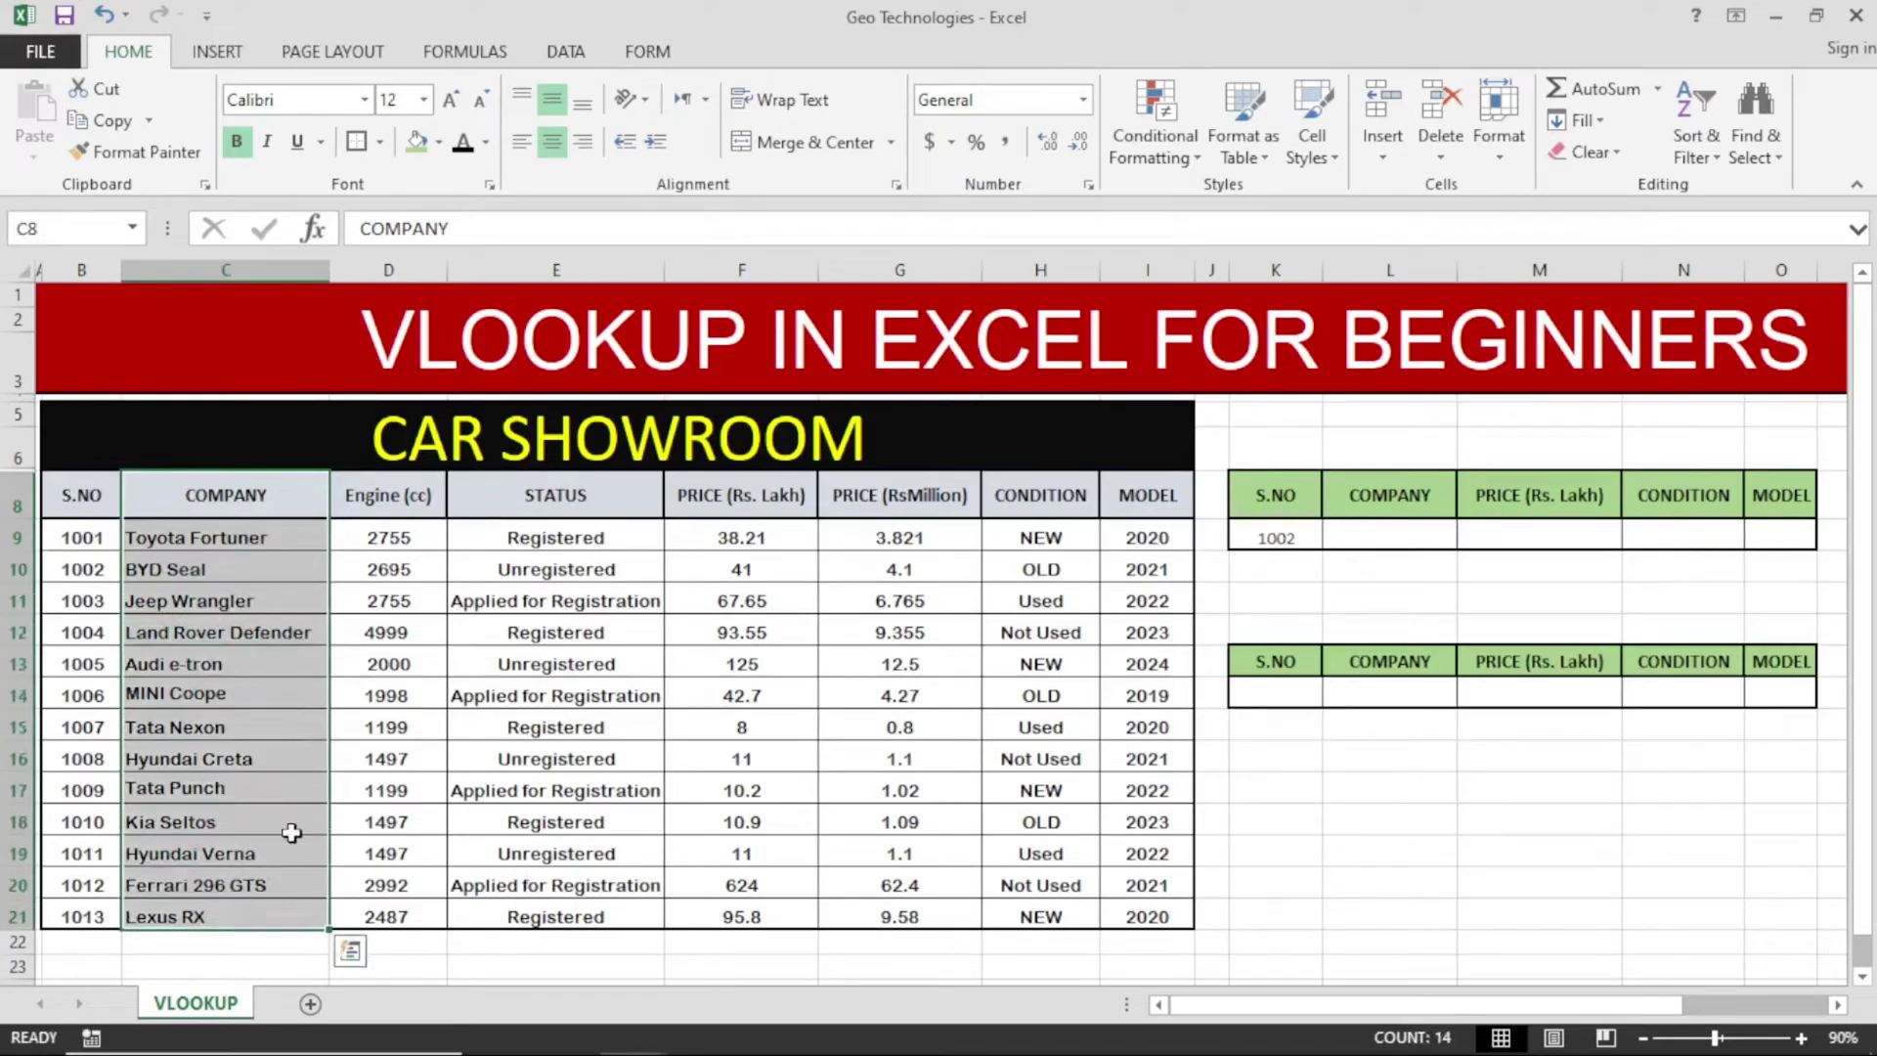
left_click(1495, 508)
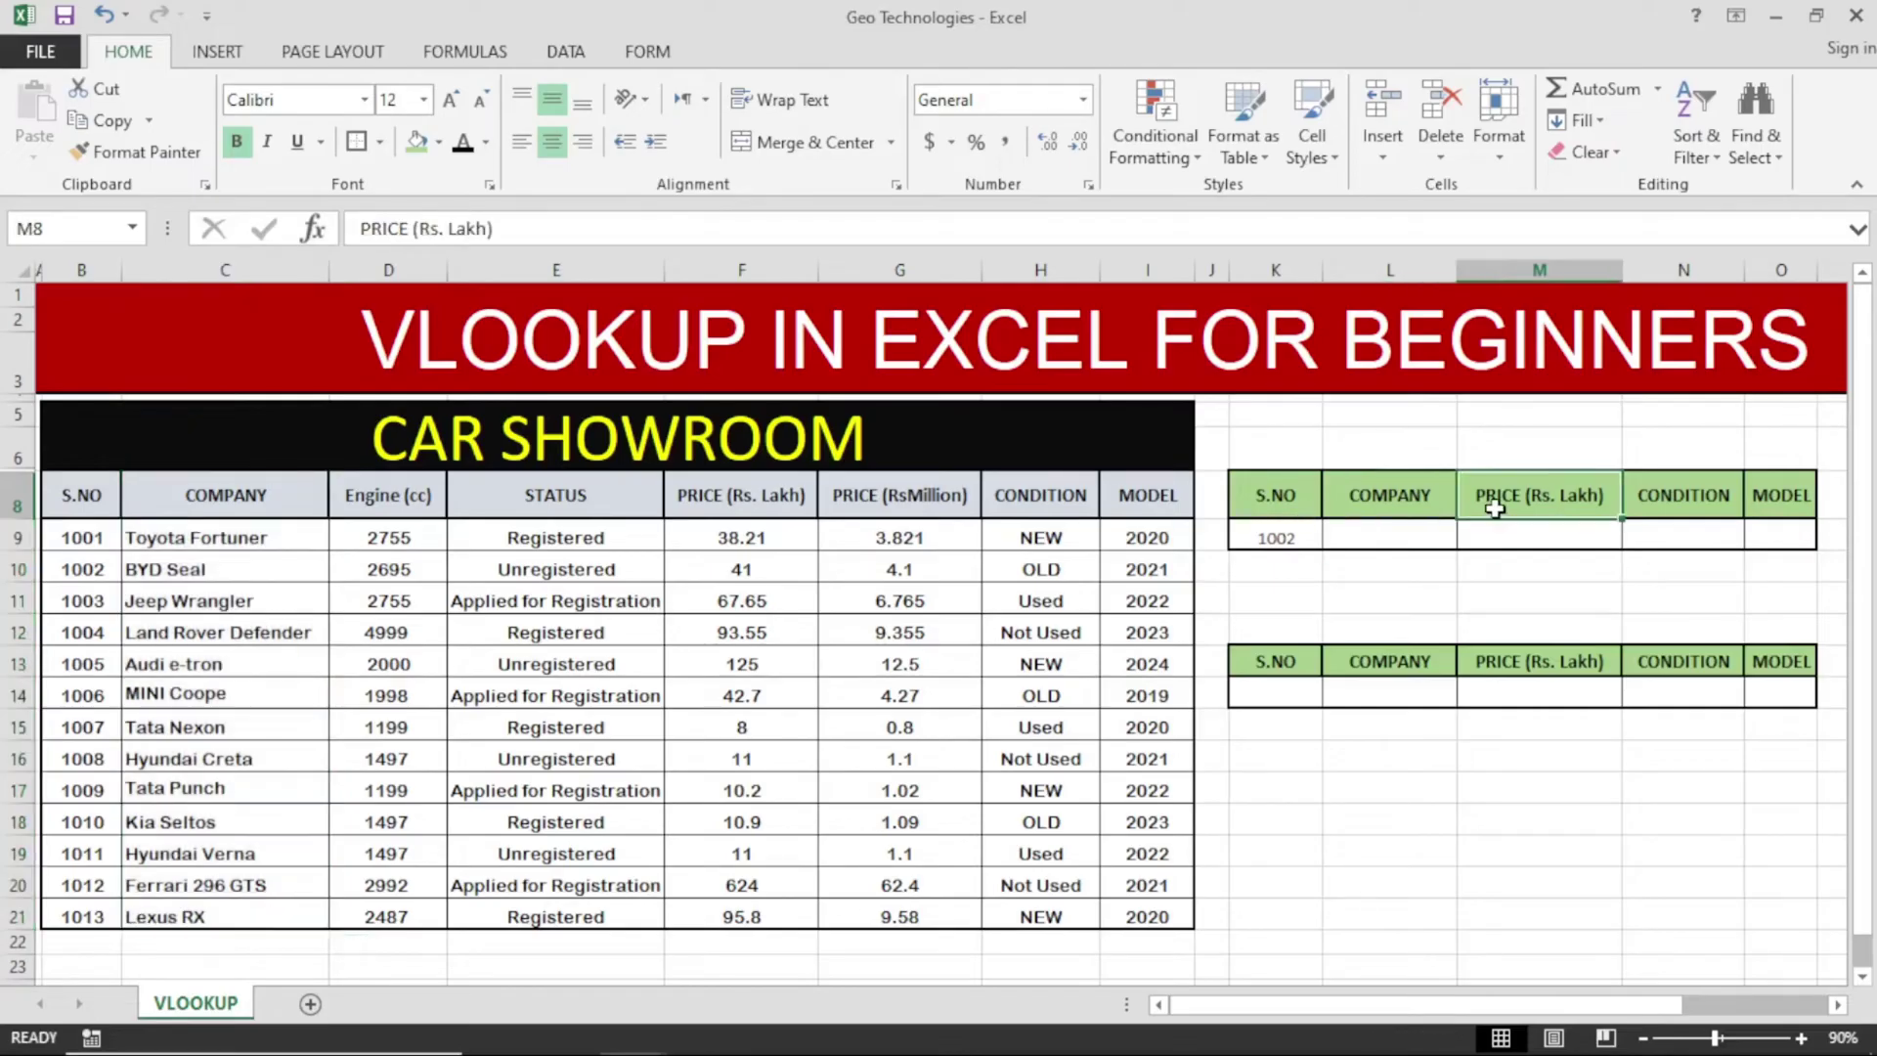
left_click_drag(763, 493, 769, 918)
left_click(1687, 499)
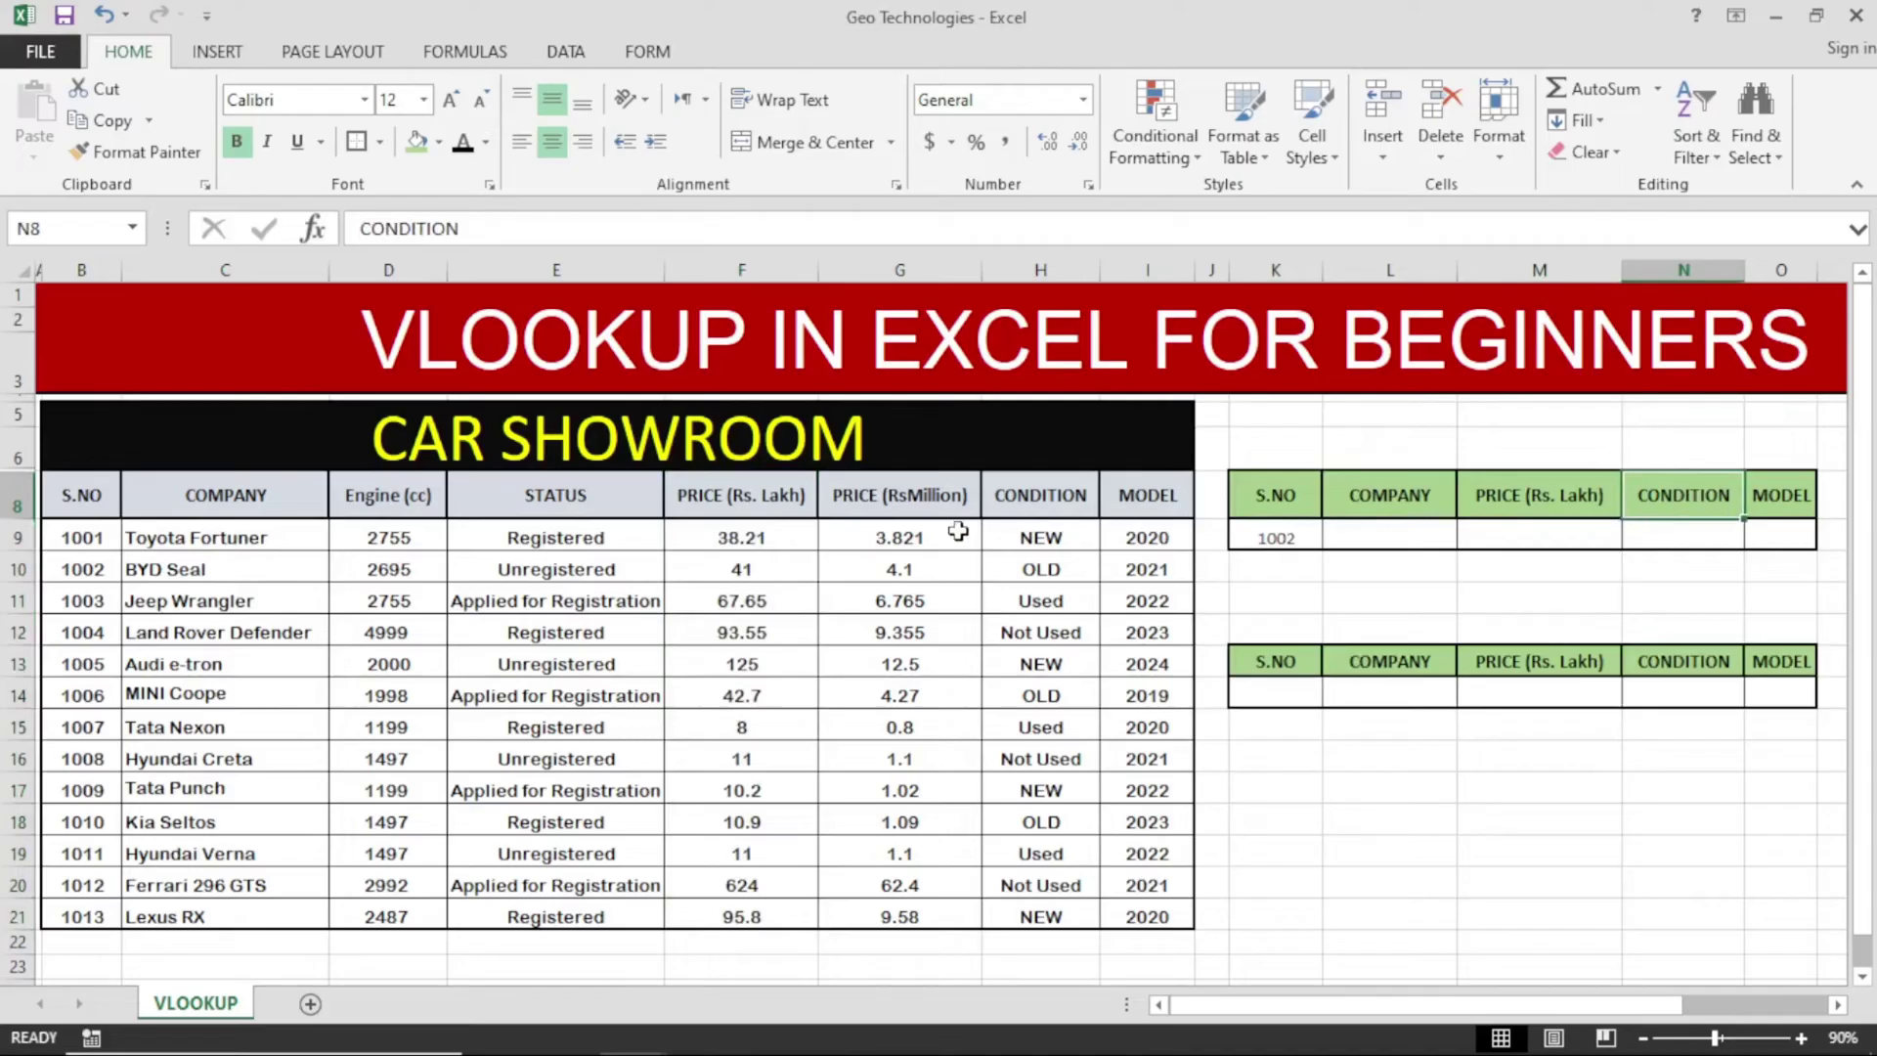
left_click_drag(1017, 500, 1031, 918)
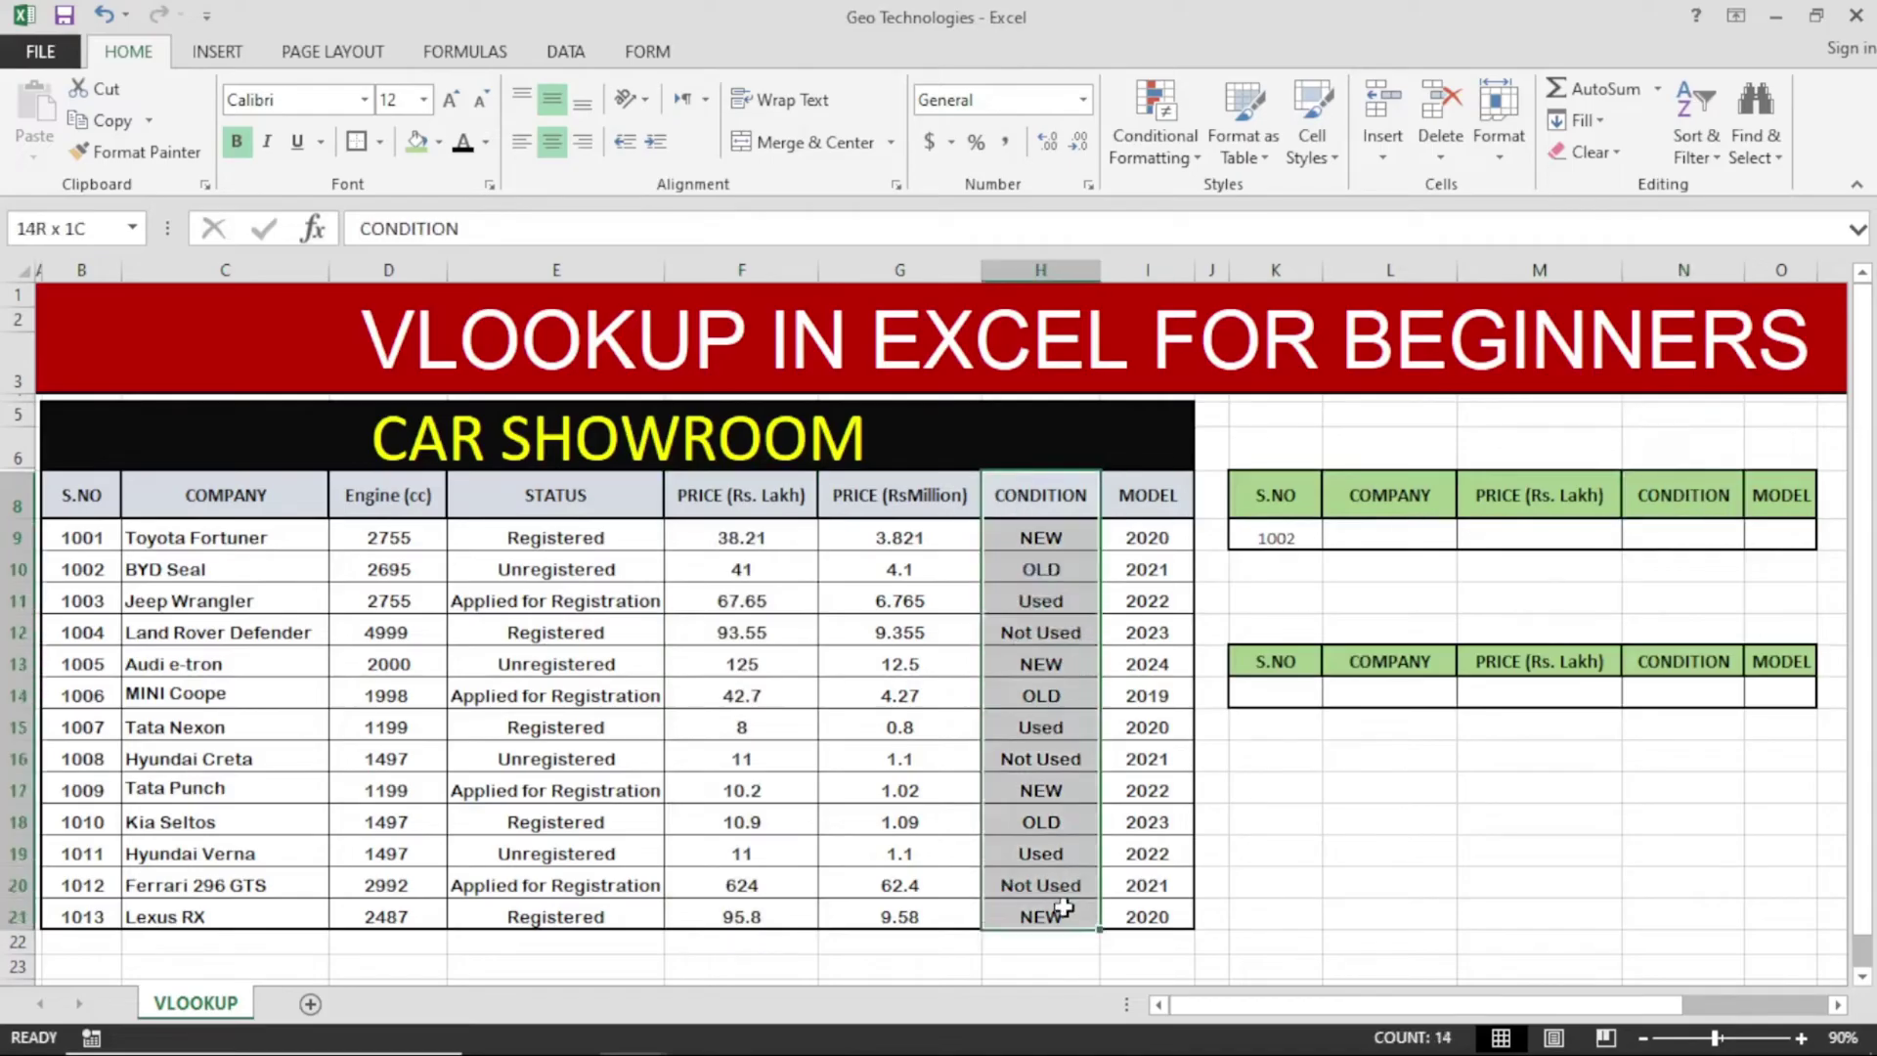
left_click(1769, 499)
left_click_drag(1147, 499, 1171, 917)
left_click(1337, 767)
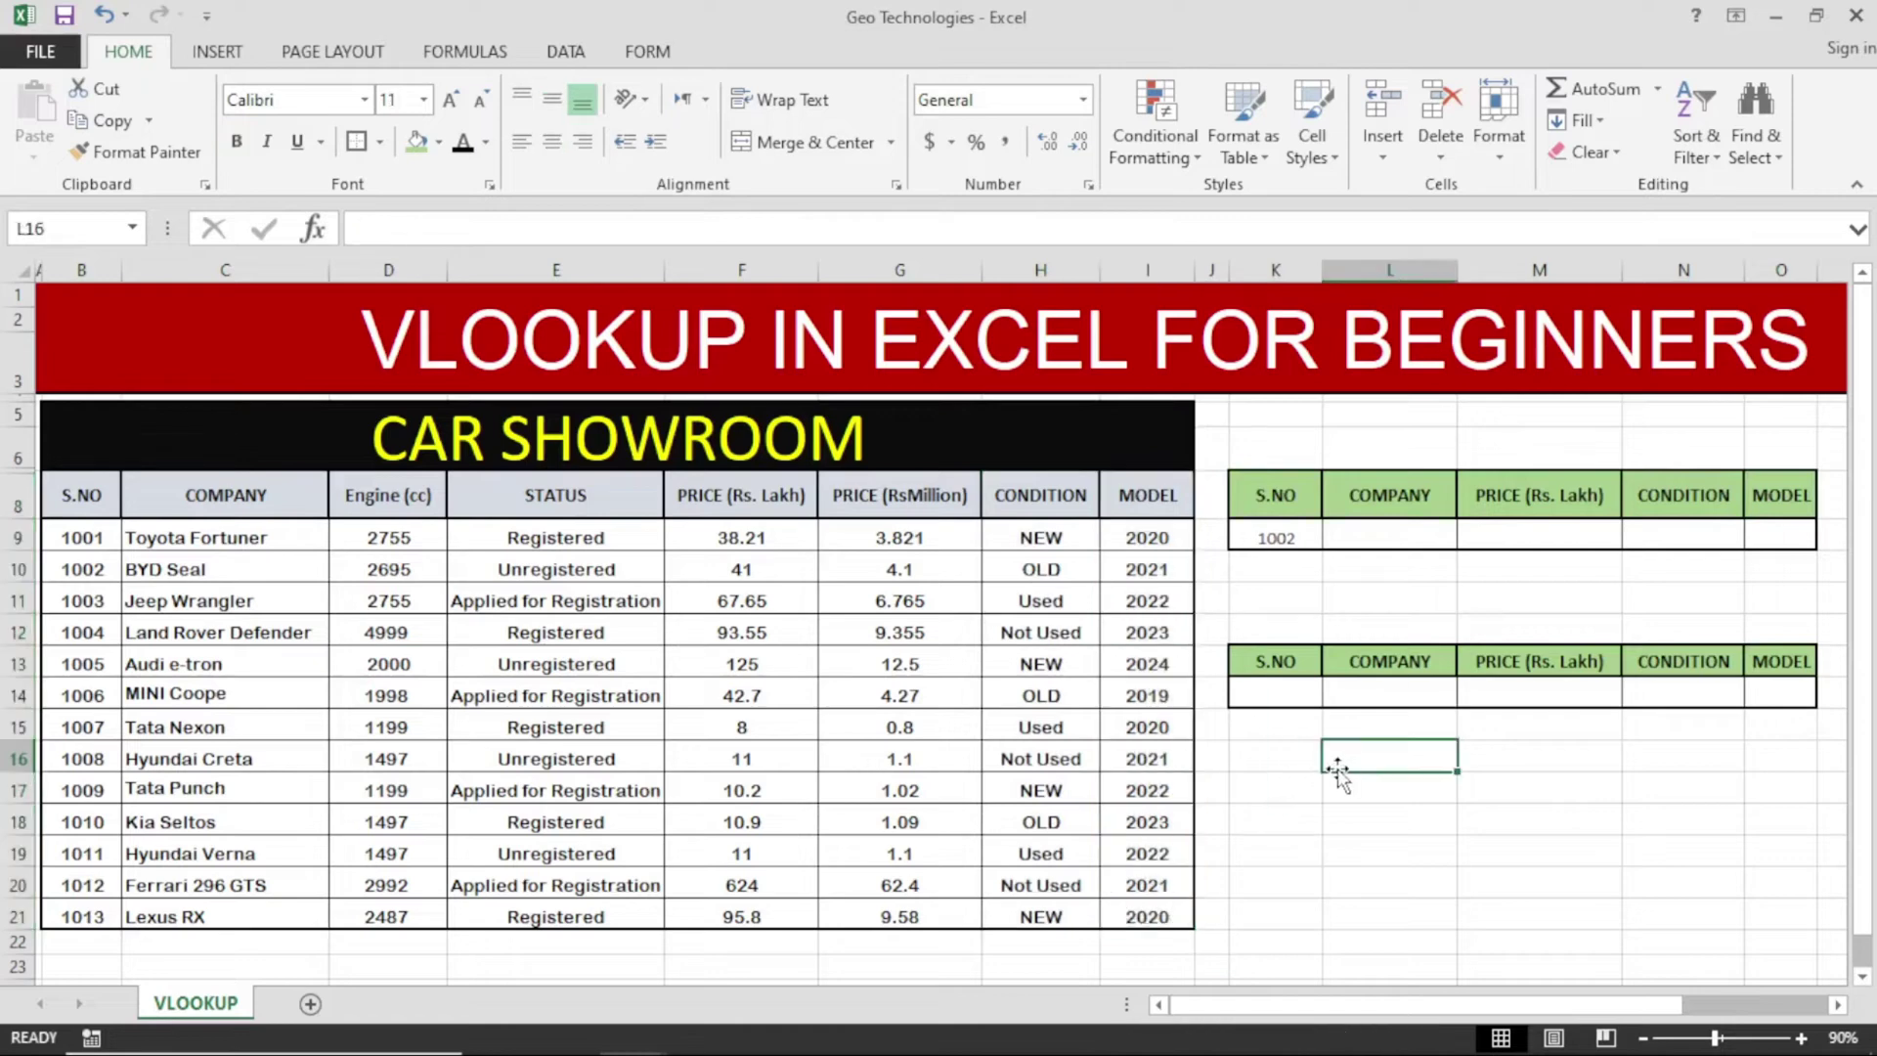
- Begin a VLOOKUP formula in the COMPANY cell L9 with K9 as the lookup value
left_click(1349, 536)
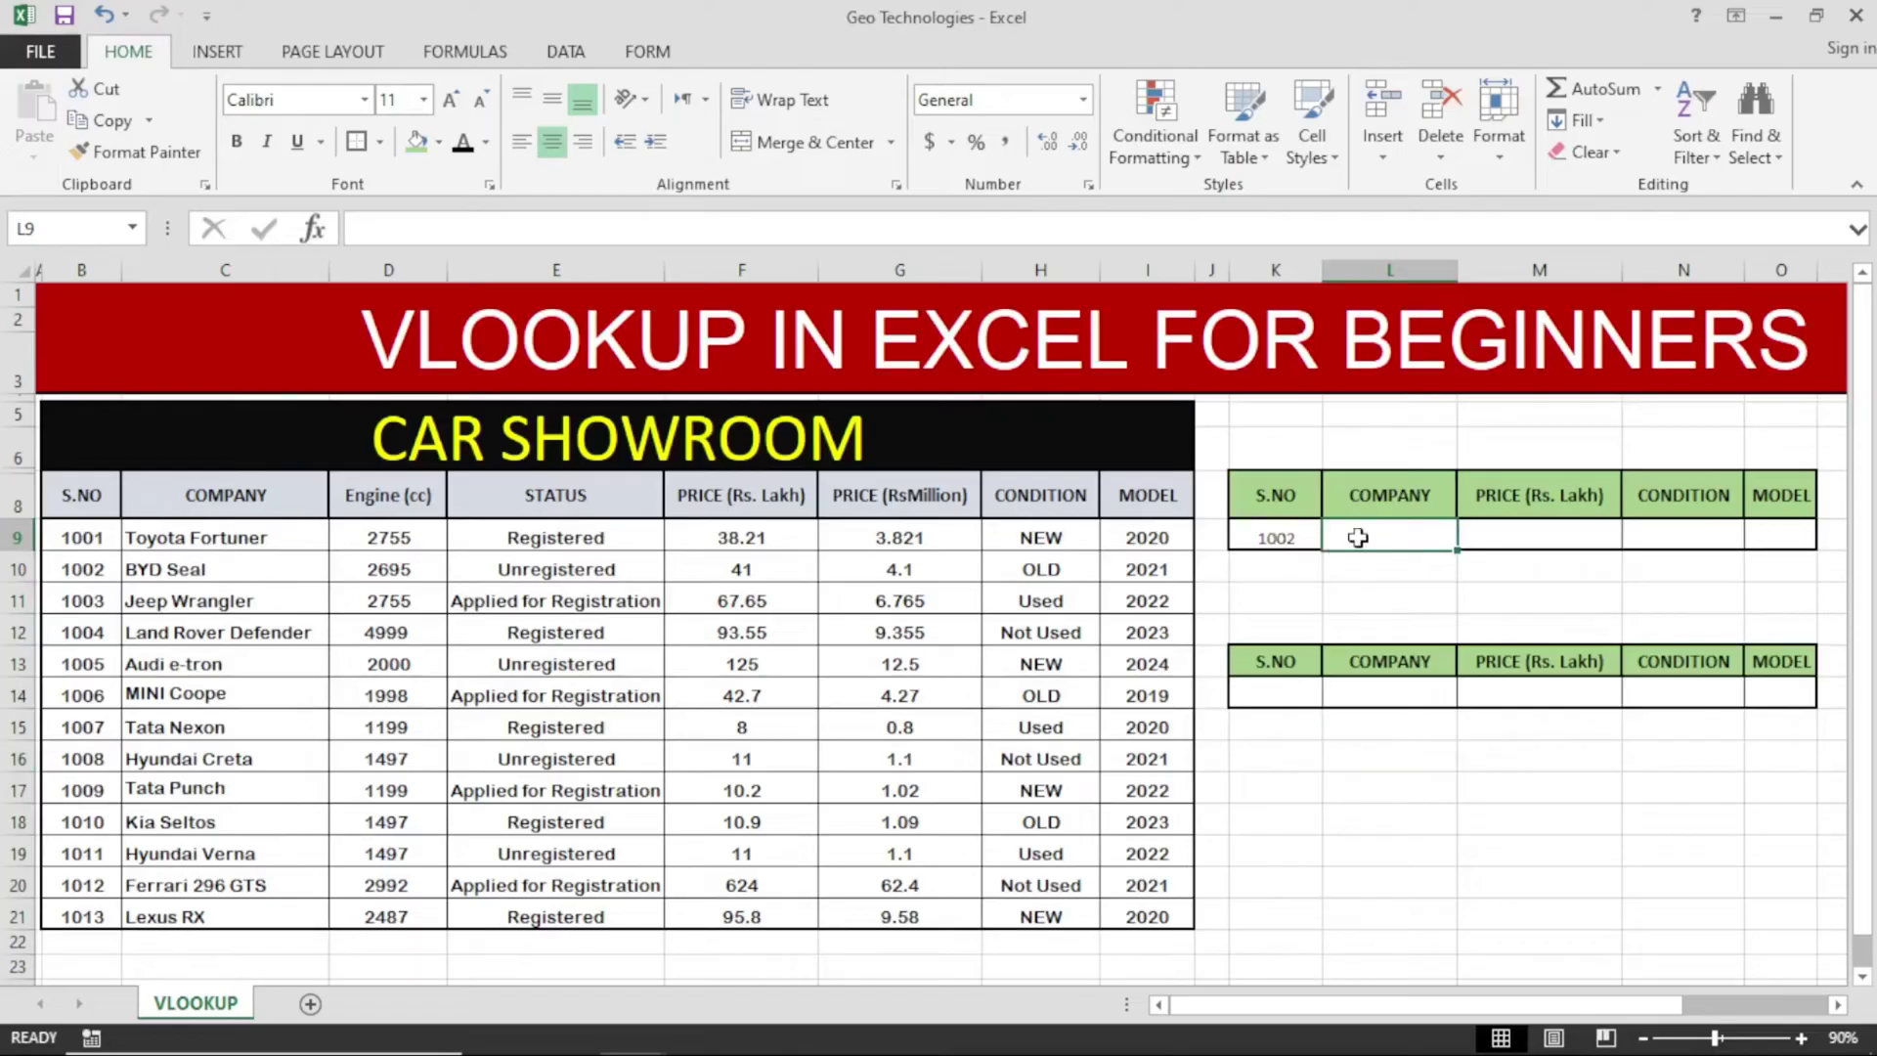
type("=vlook")
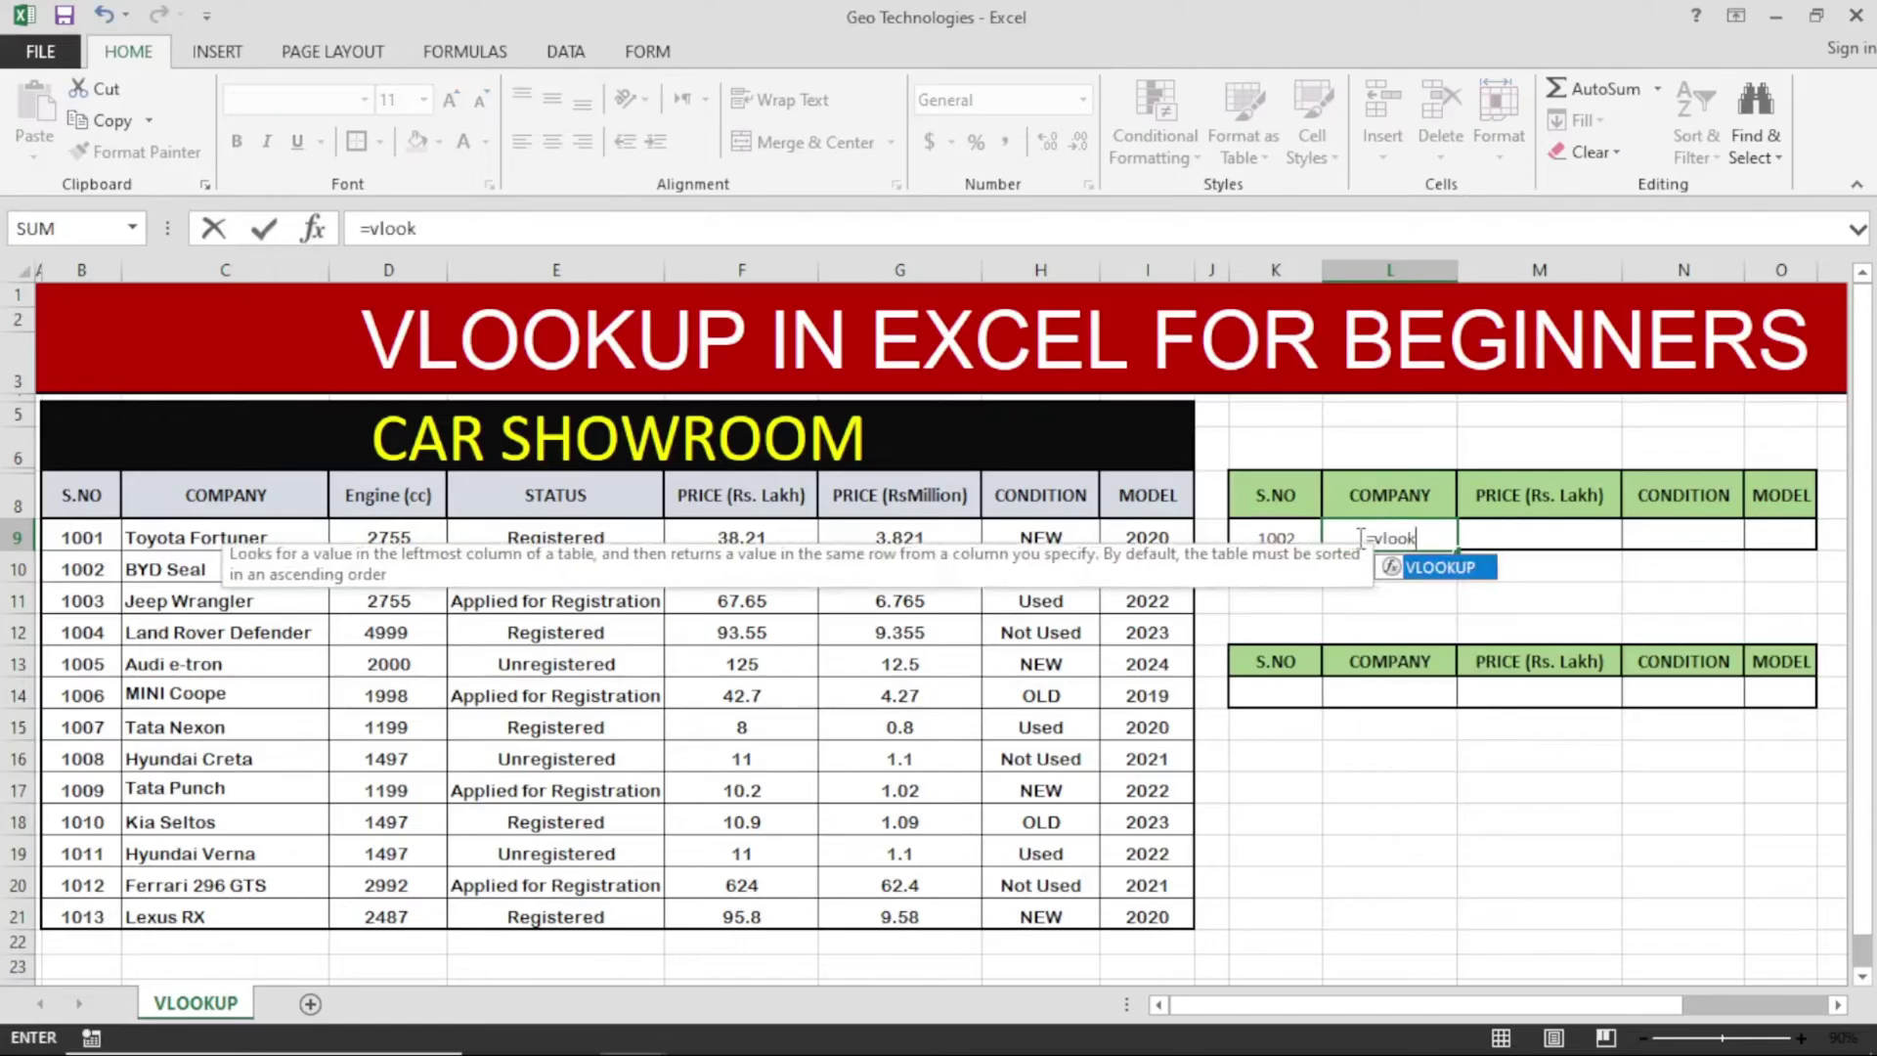
type("up(")
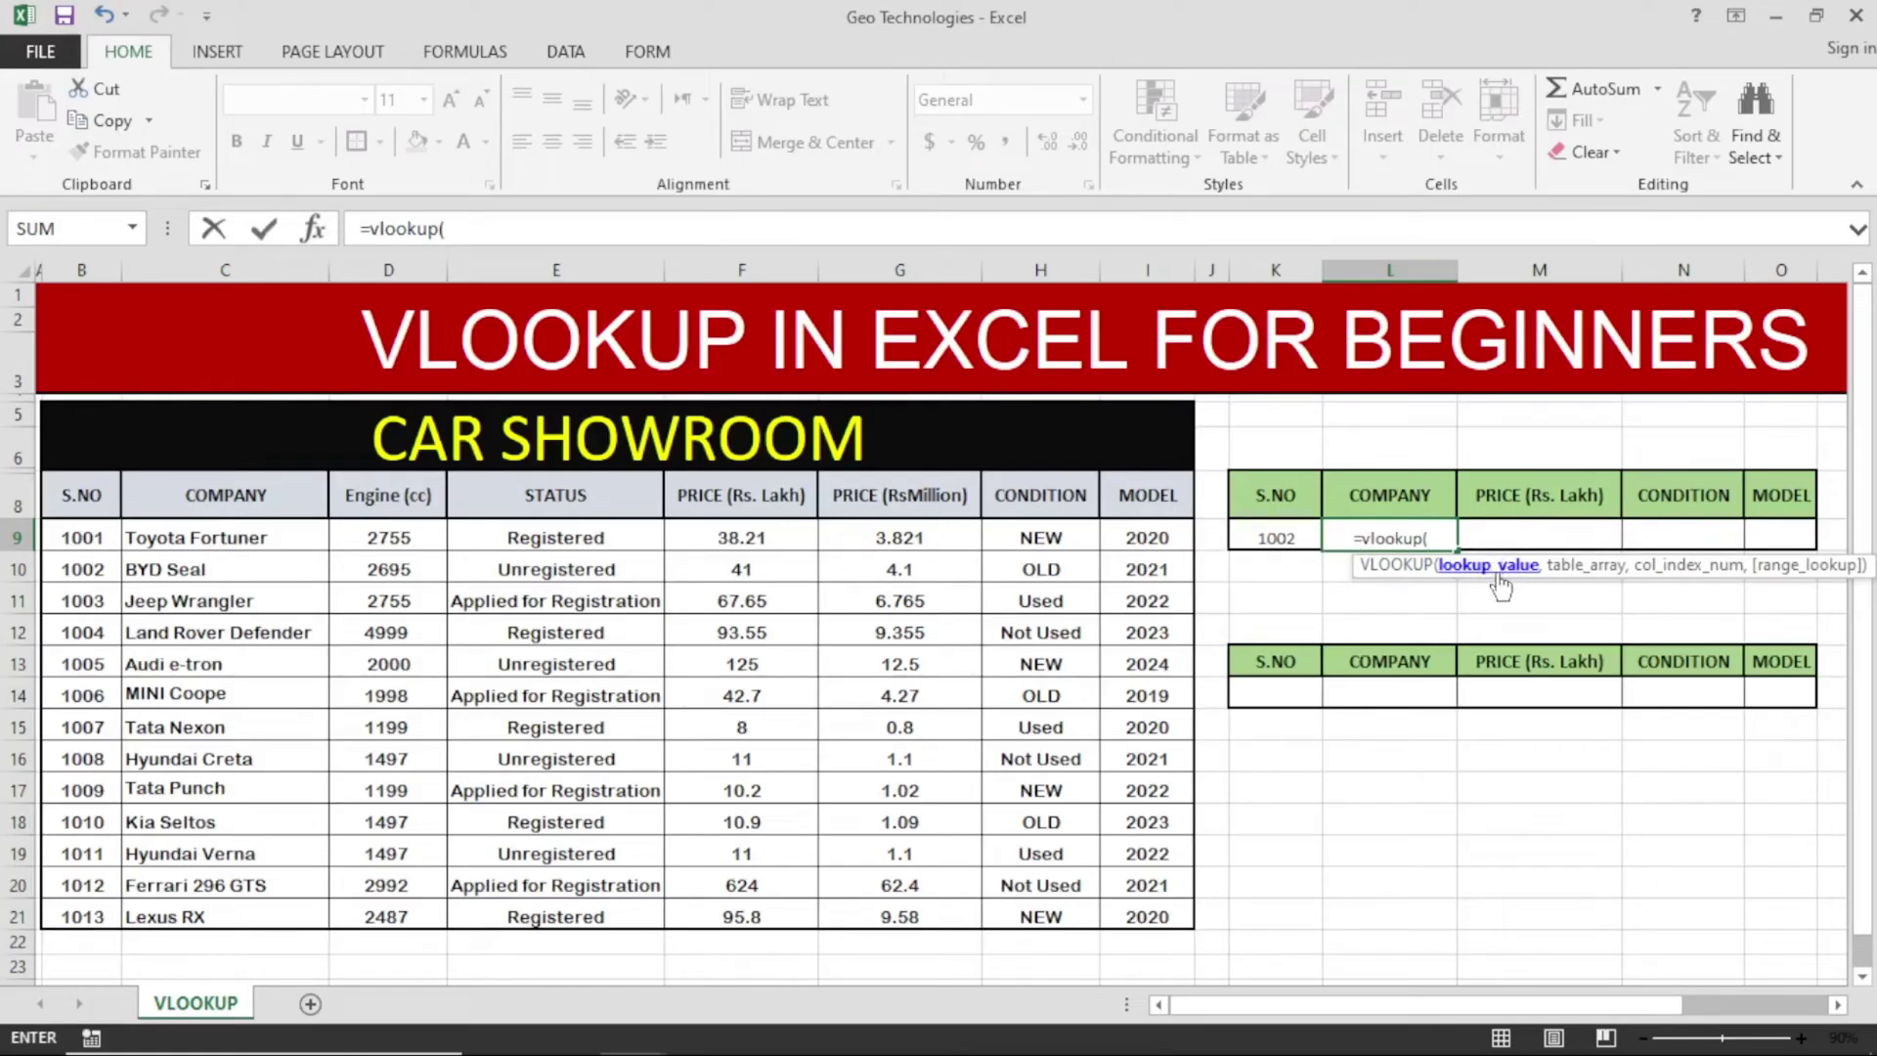
left_click(1285, 535)
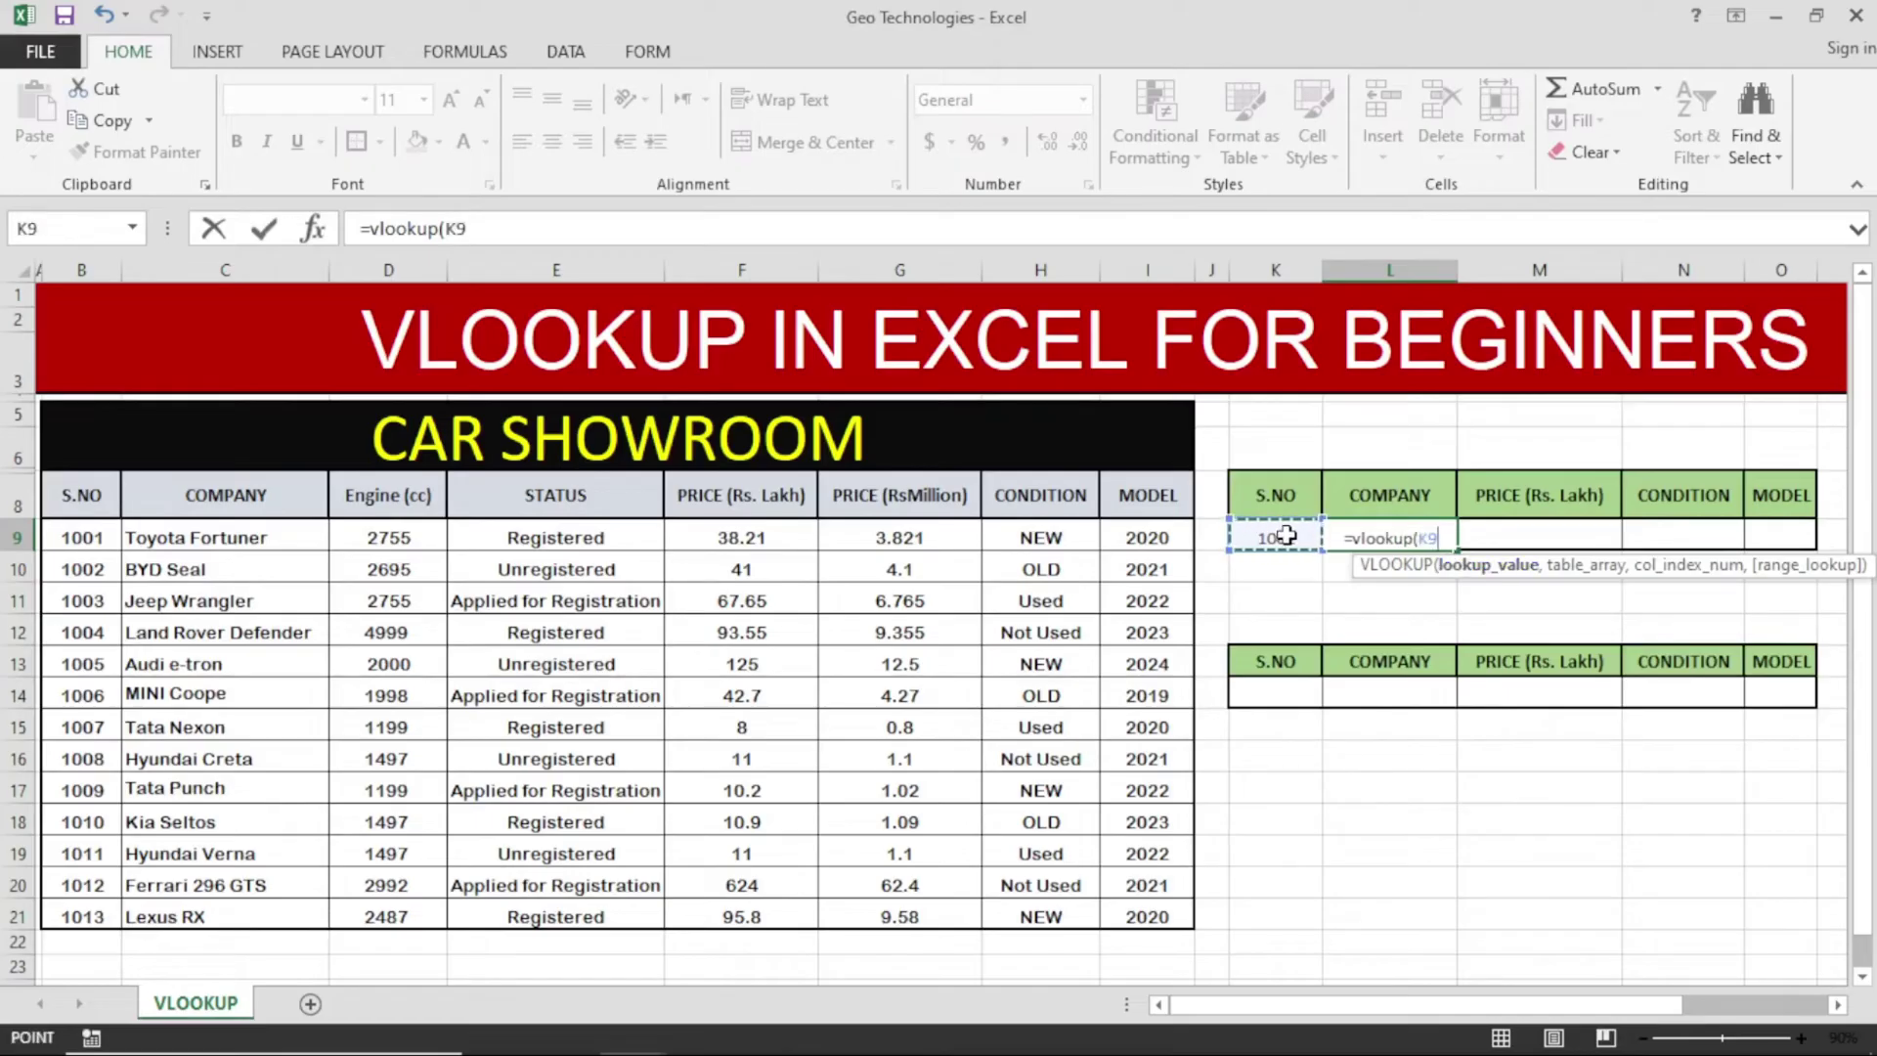
type(",")
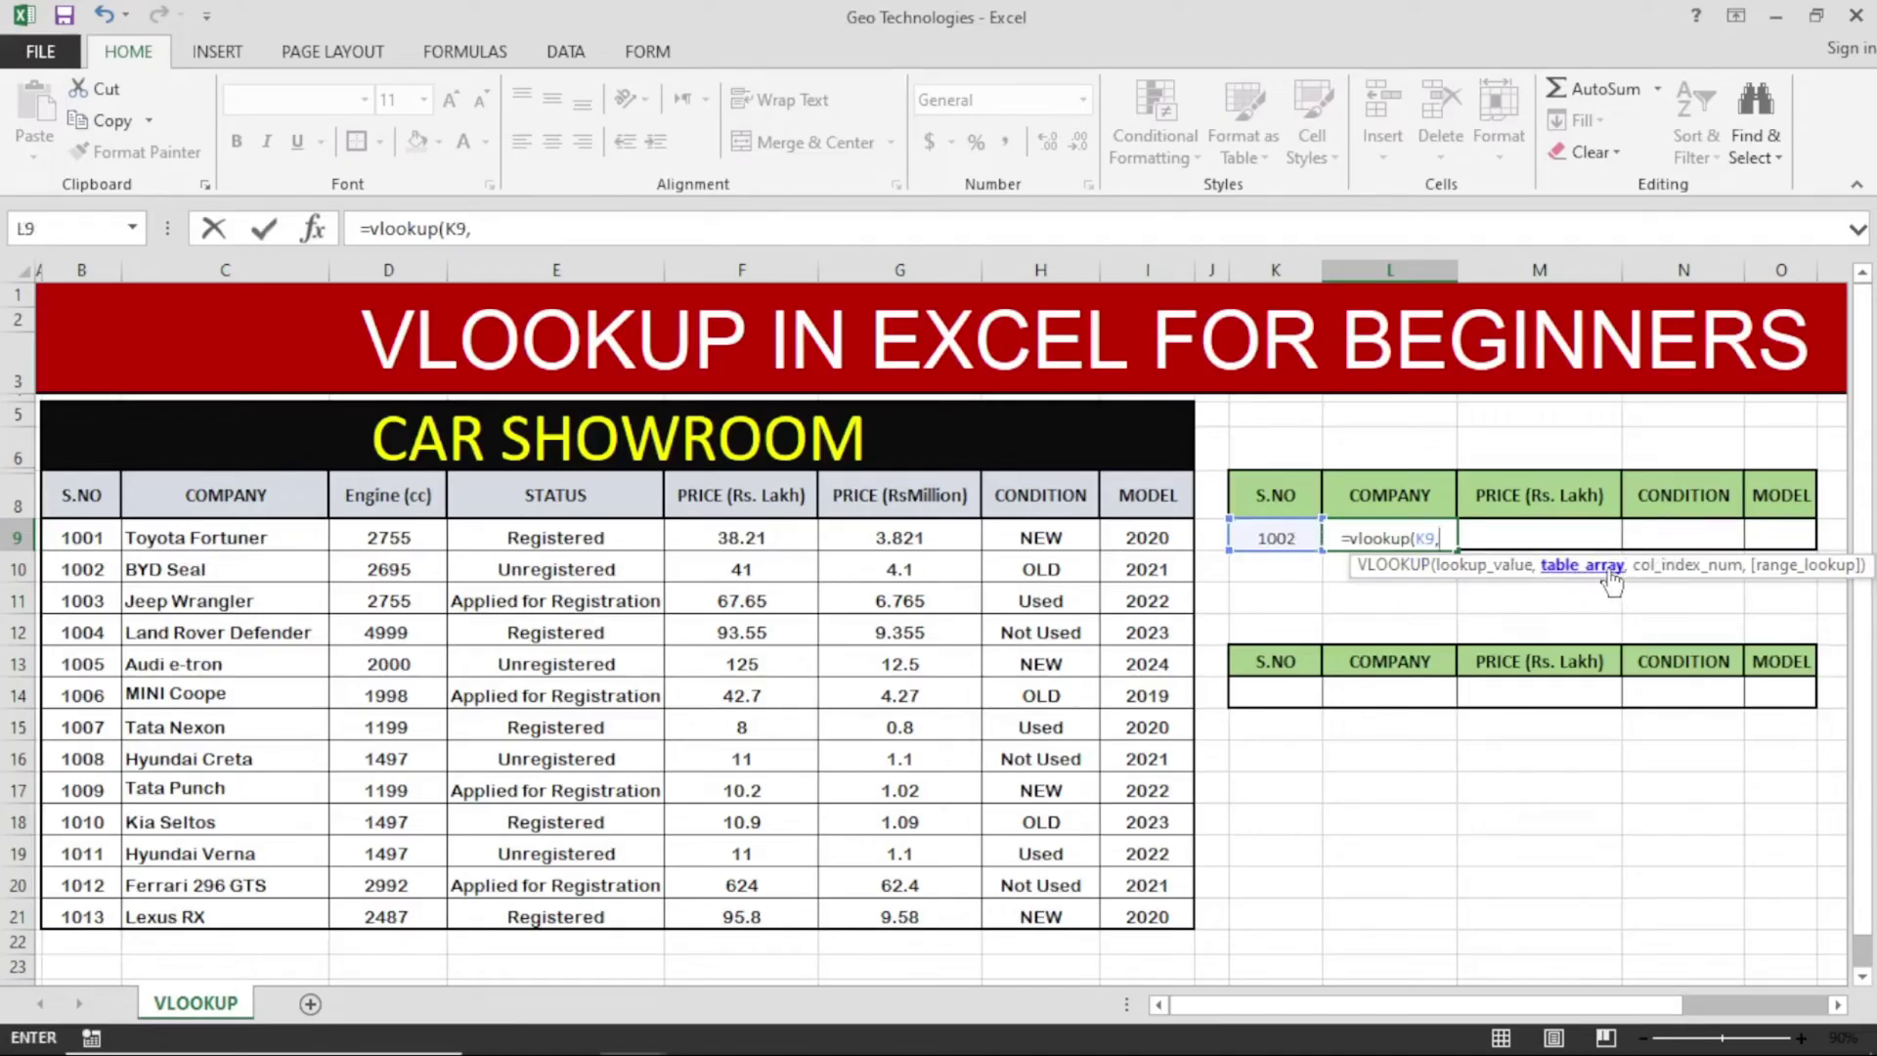
- Set the formula's table array to the car table B8:I21 and lock it as the absolute range $B$8:$I$21
left_click_drag(93, 496, 1171, 922)
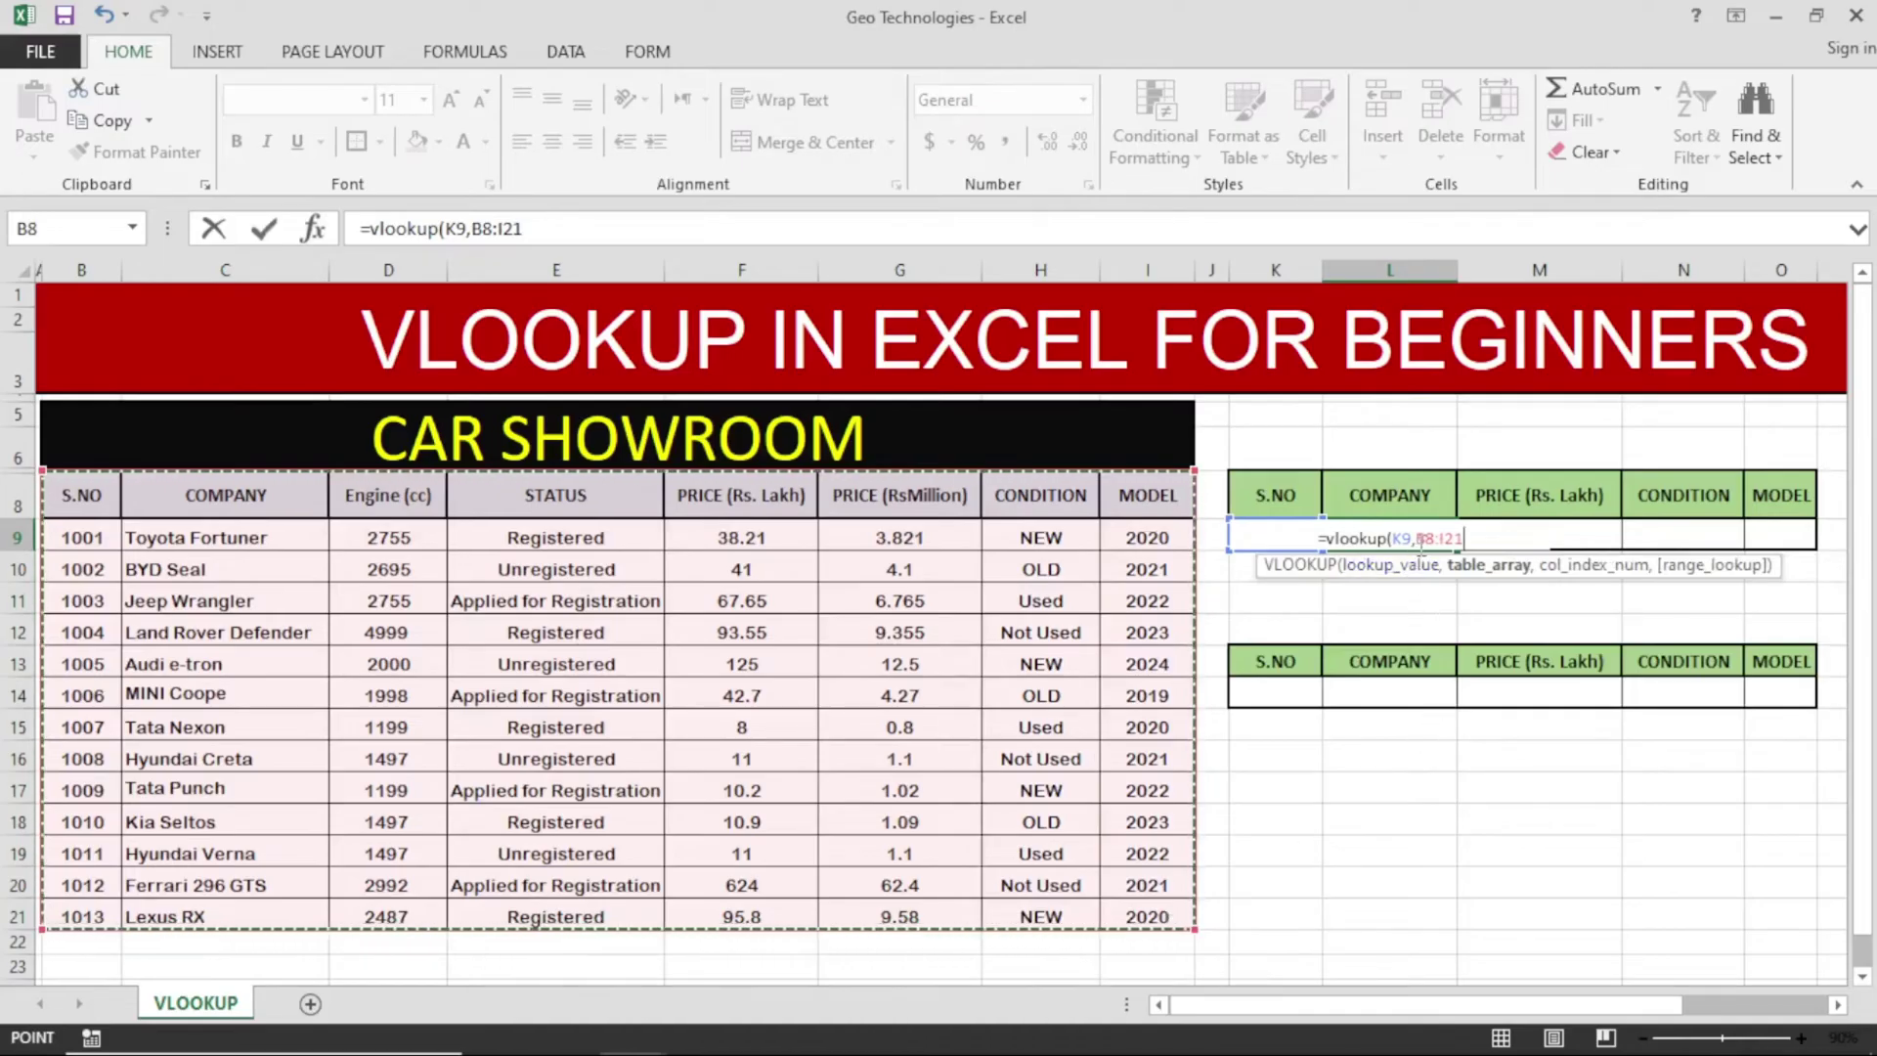
key("F2")
key("Left")
key("Left")
key("Left")
key("Left")
key("Left")
key("Left")
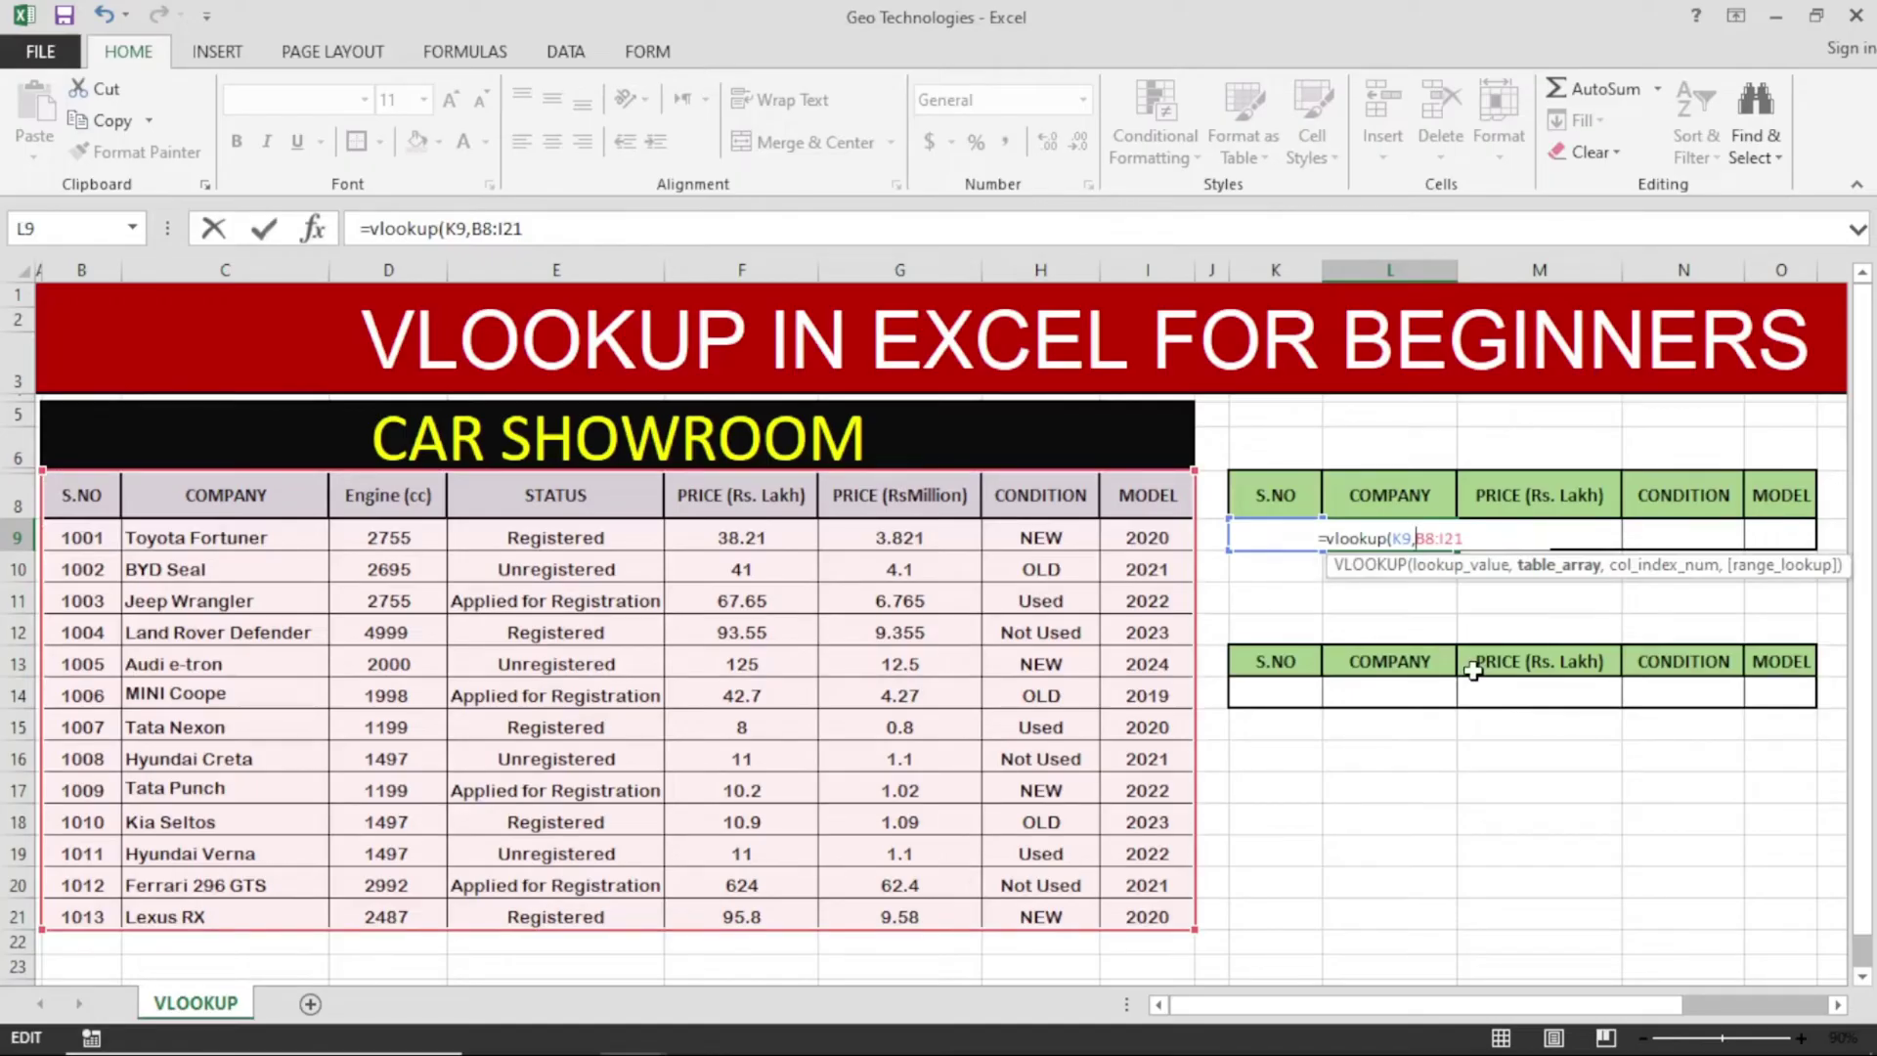
key("F4")
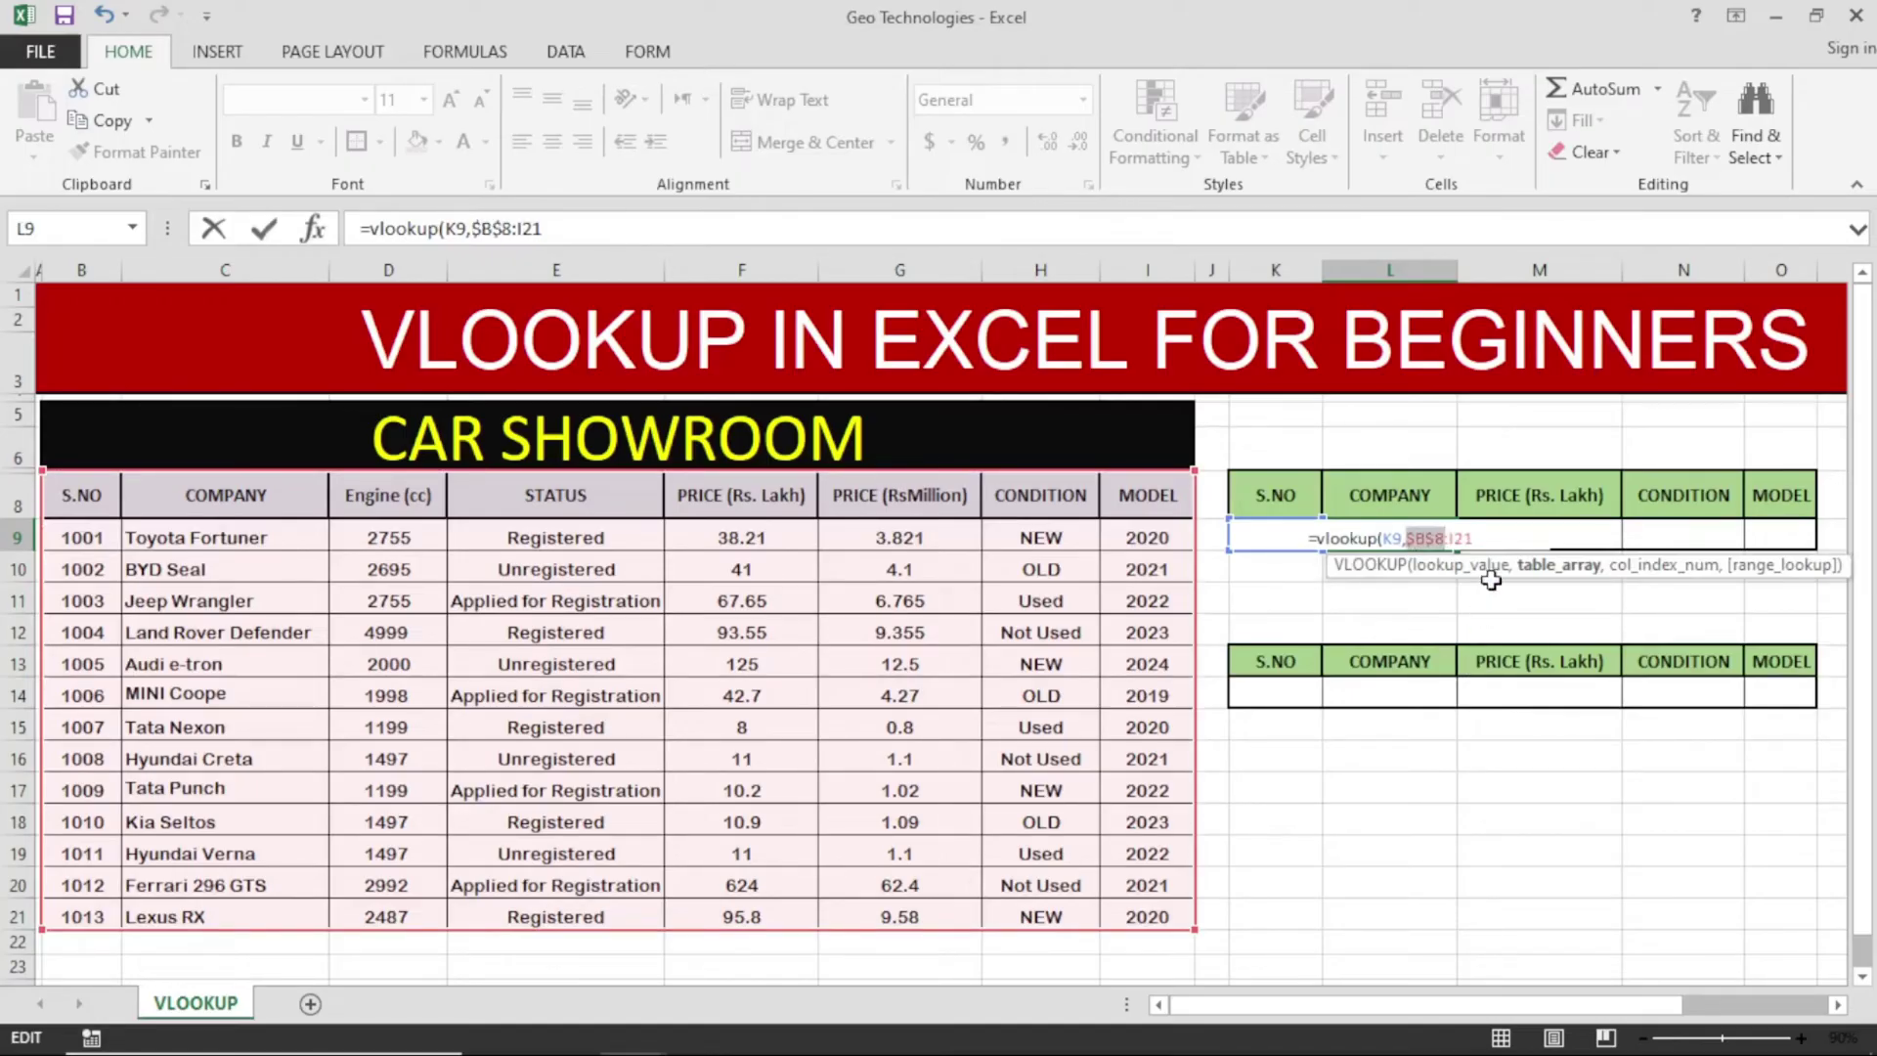
key("Right")
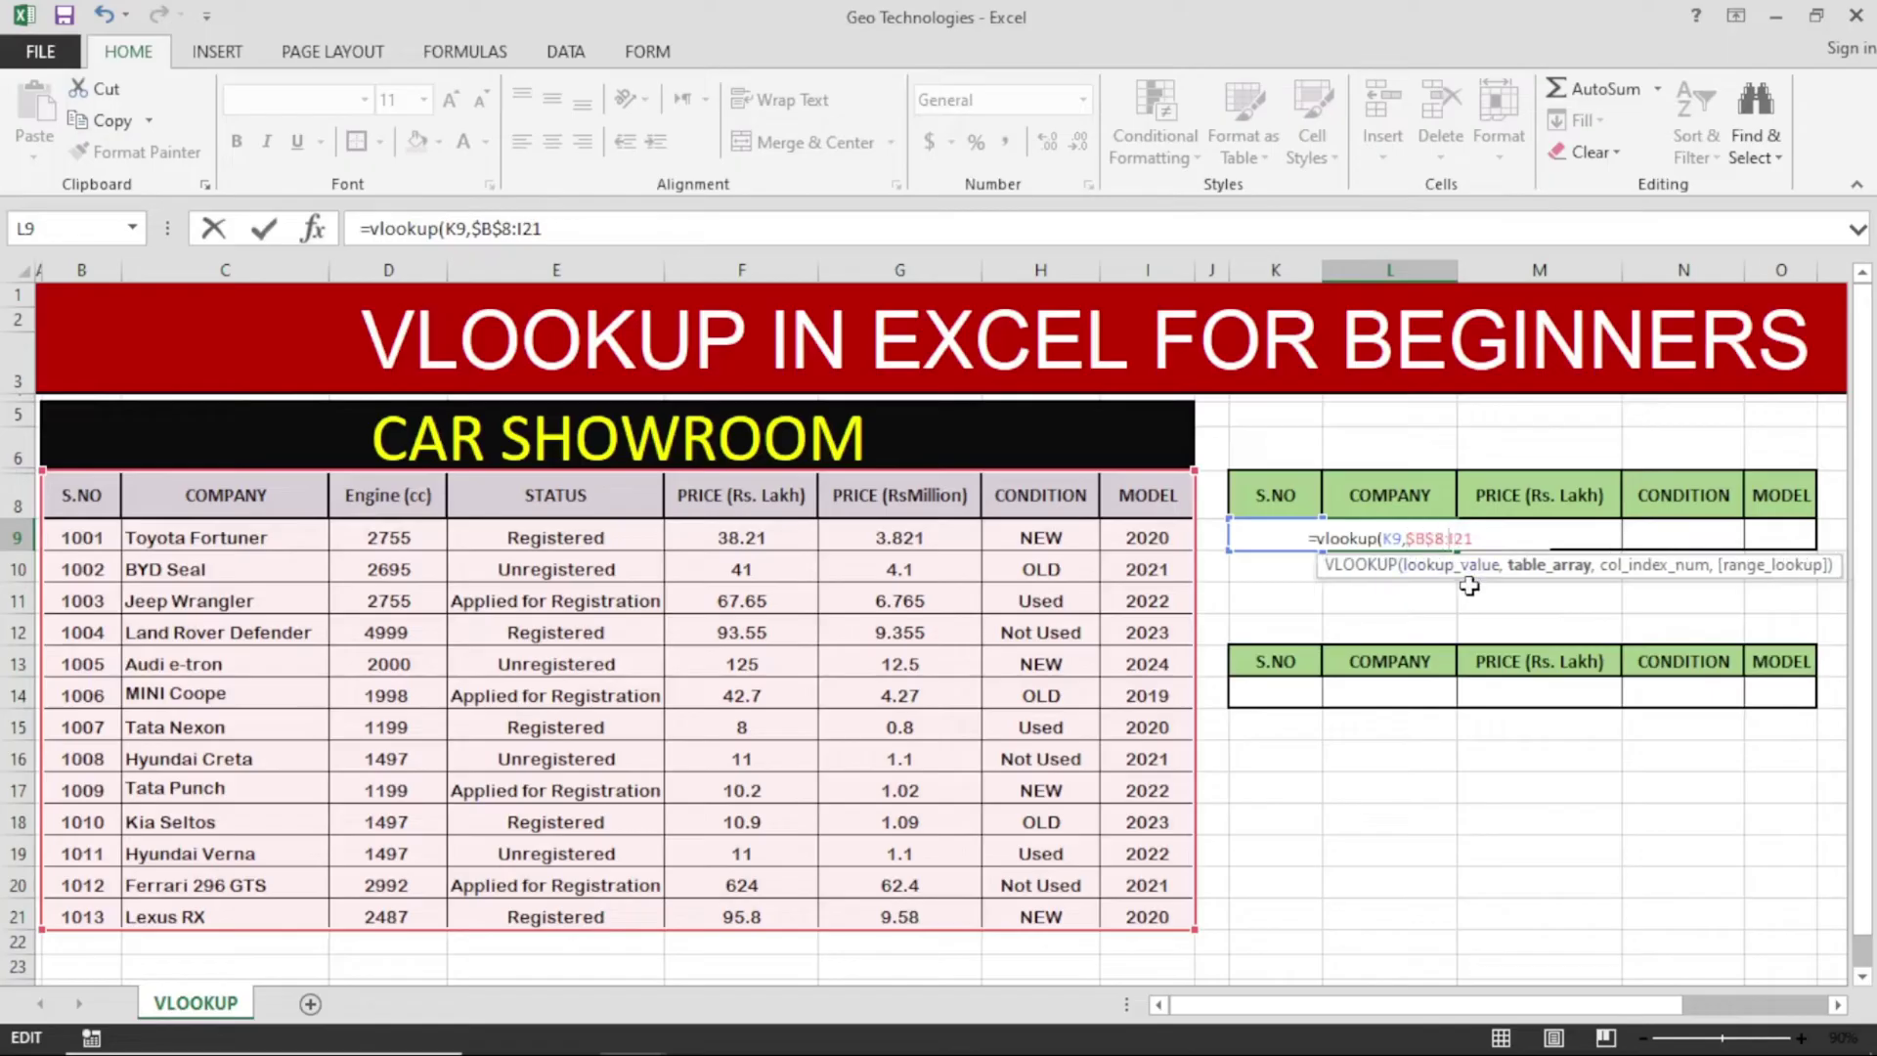
key("F4")
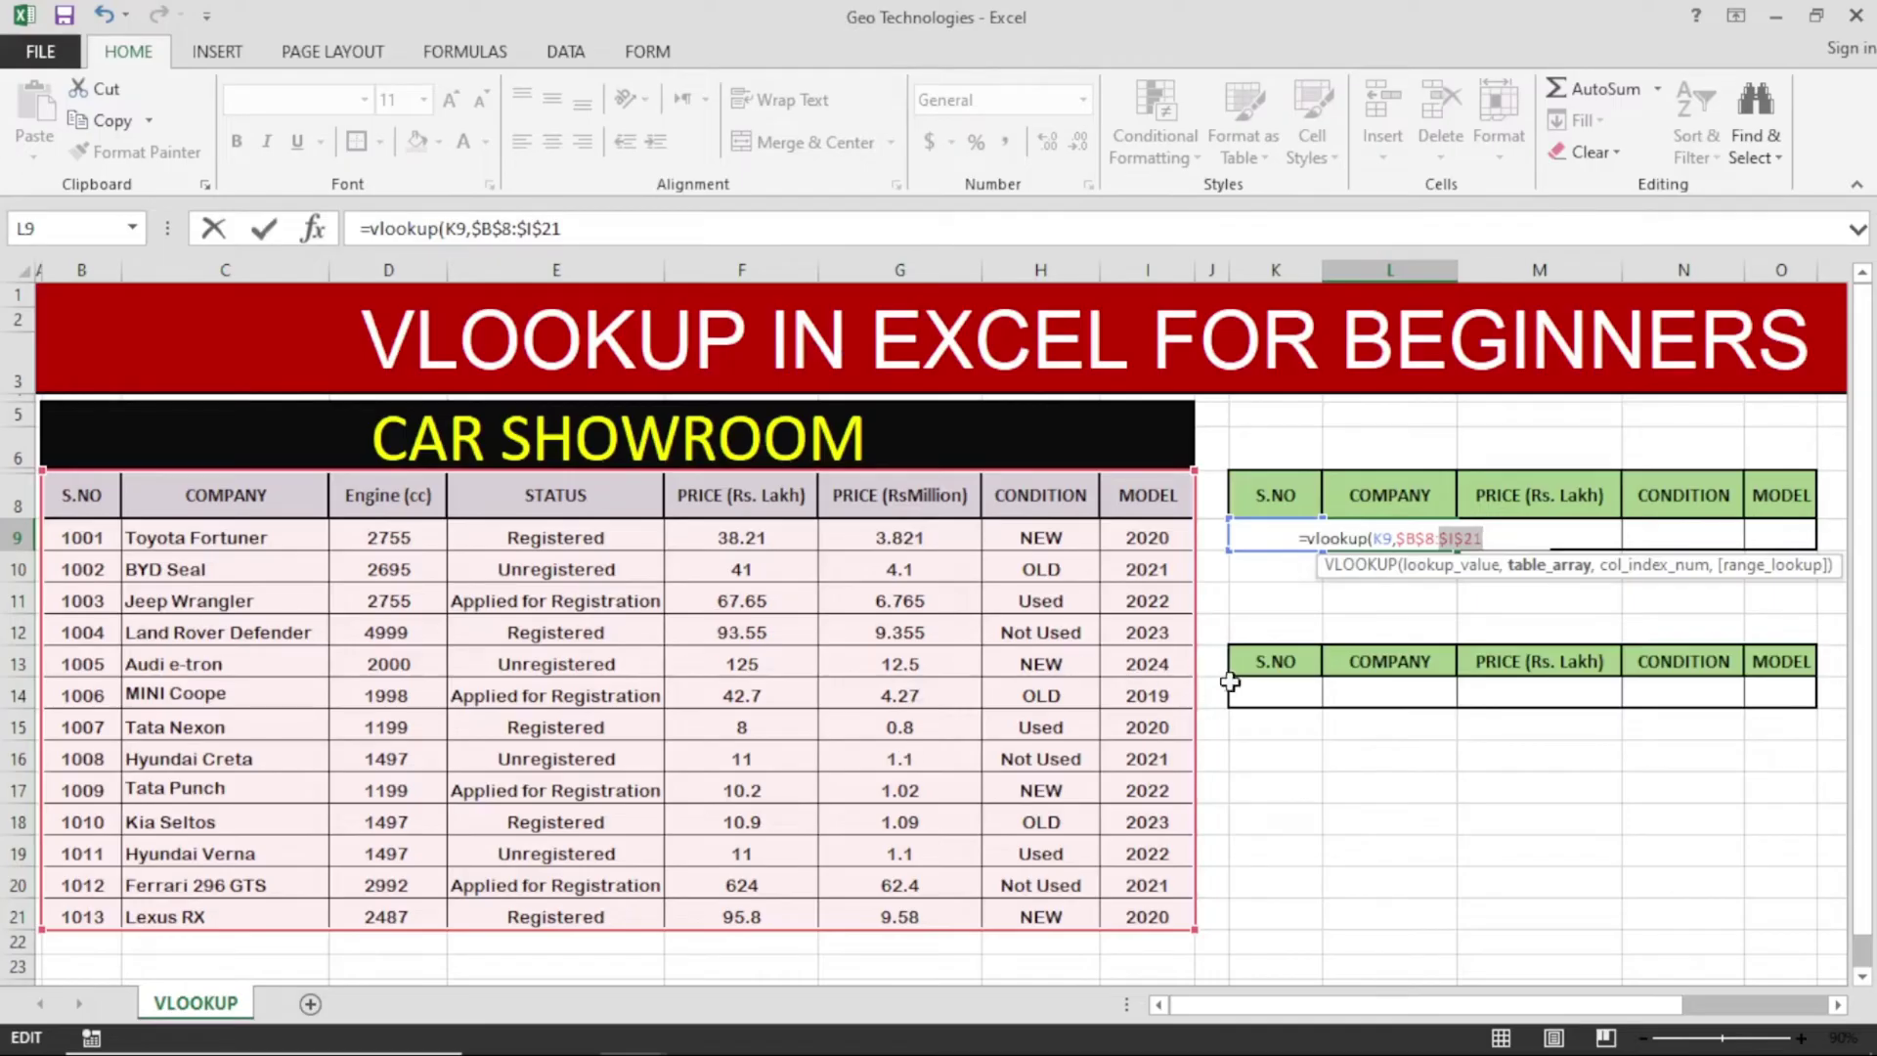
left_click(1500, 535)
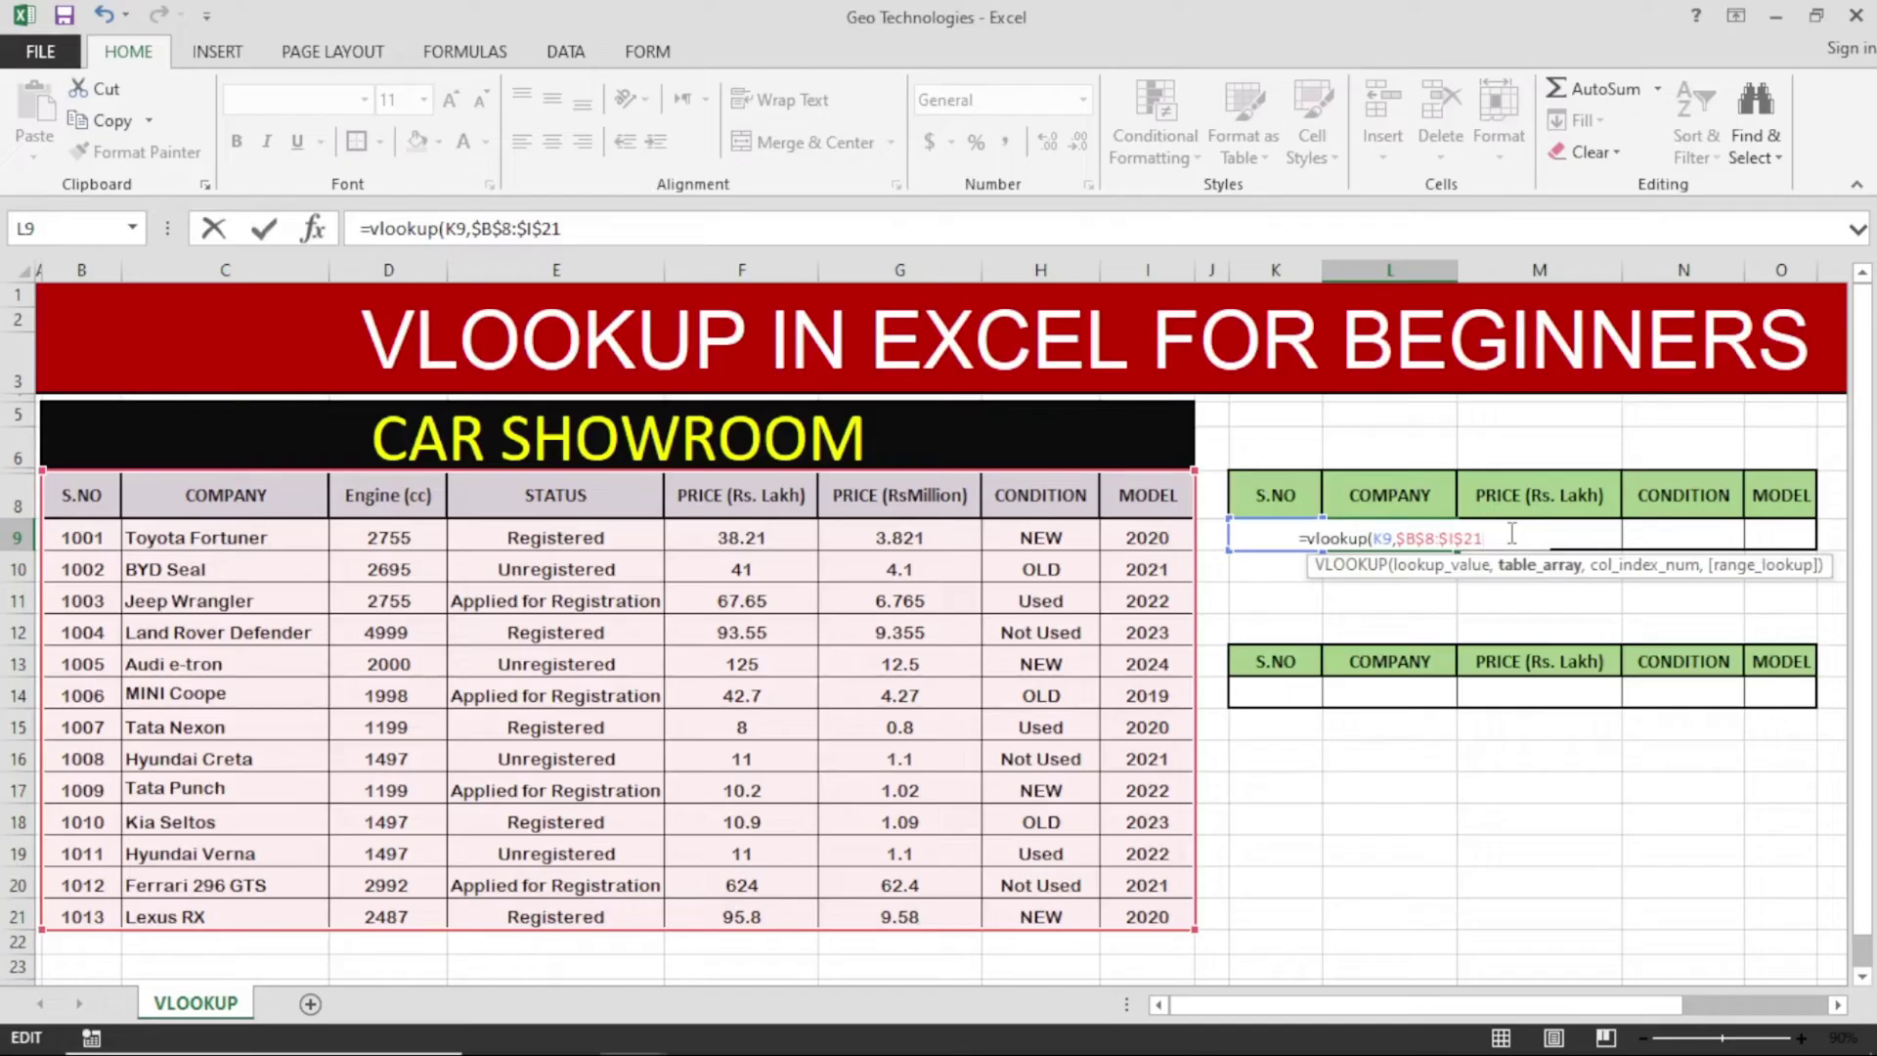
- Complete the COMPANY lookup formula with column index 2 and range lookup 0 for an exact match
type(",")
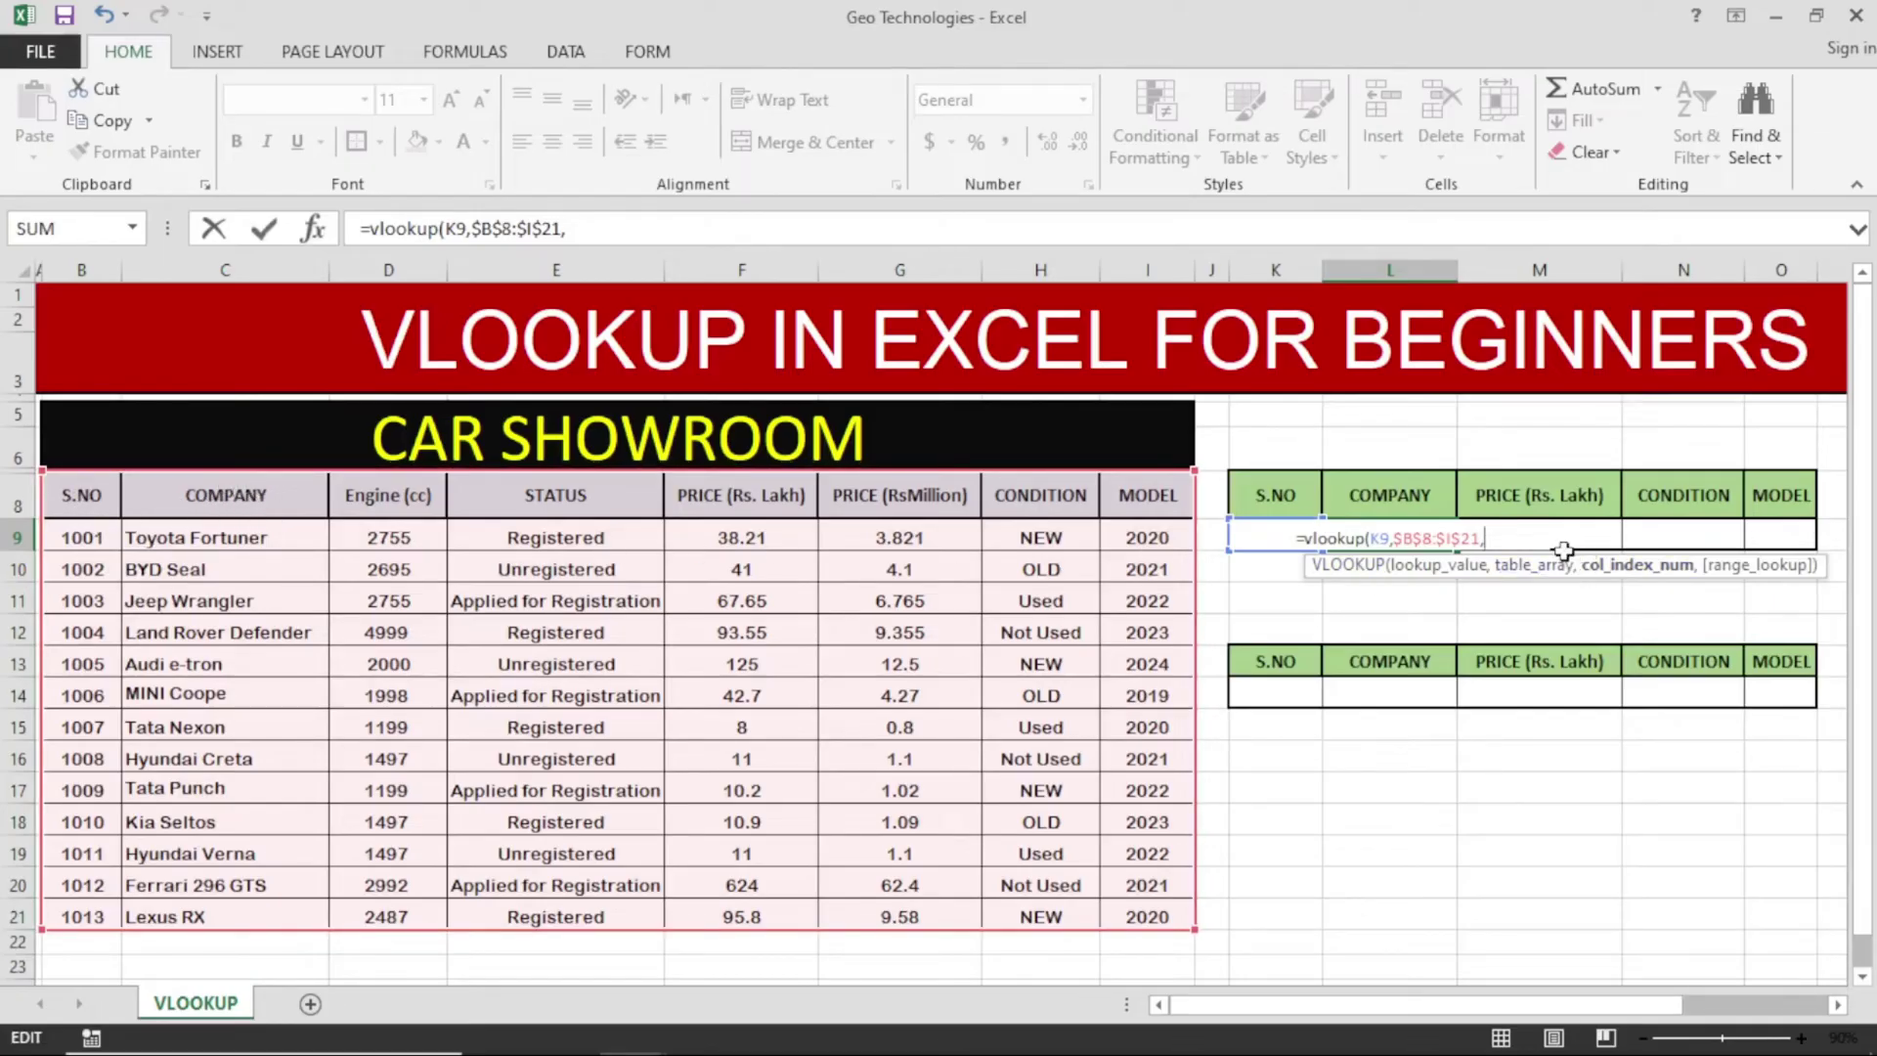
type("2")
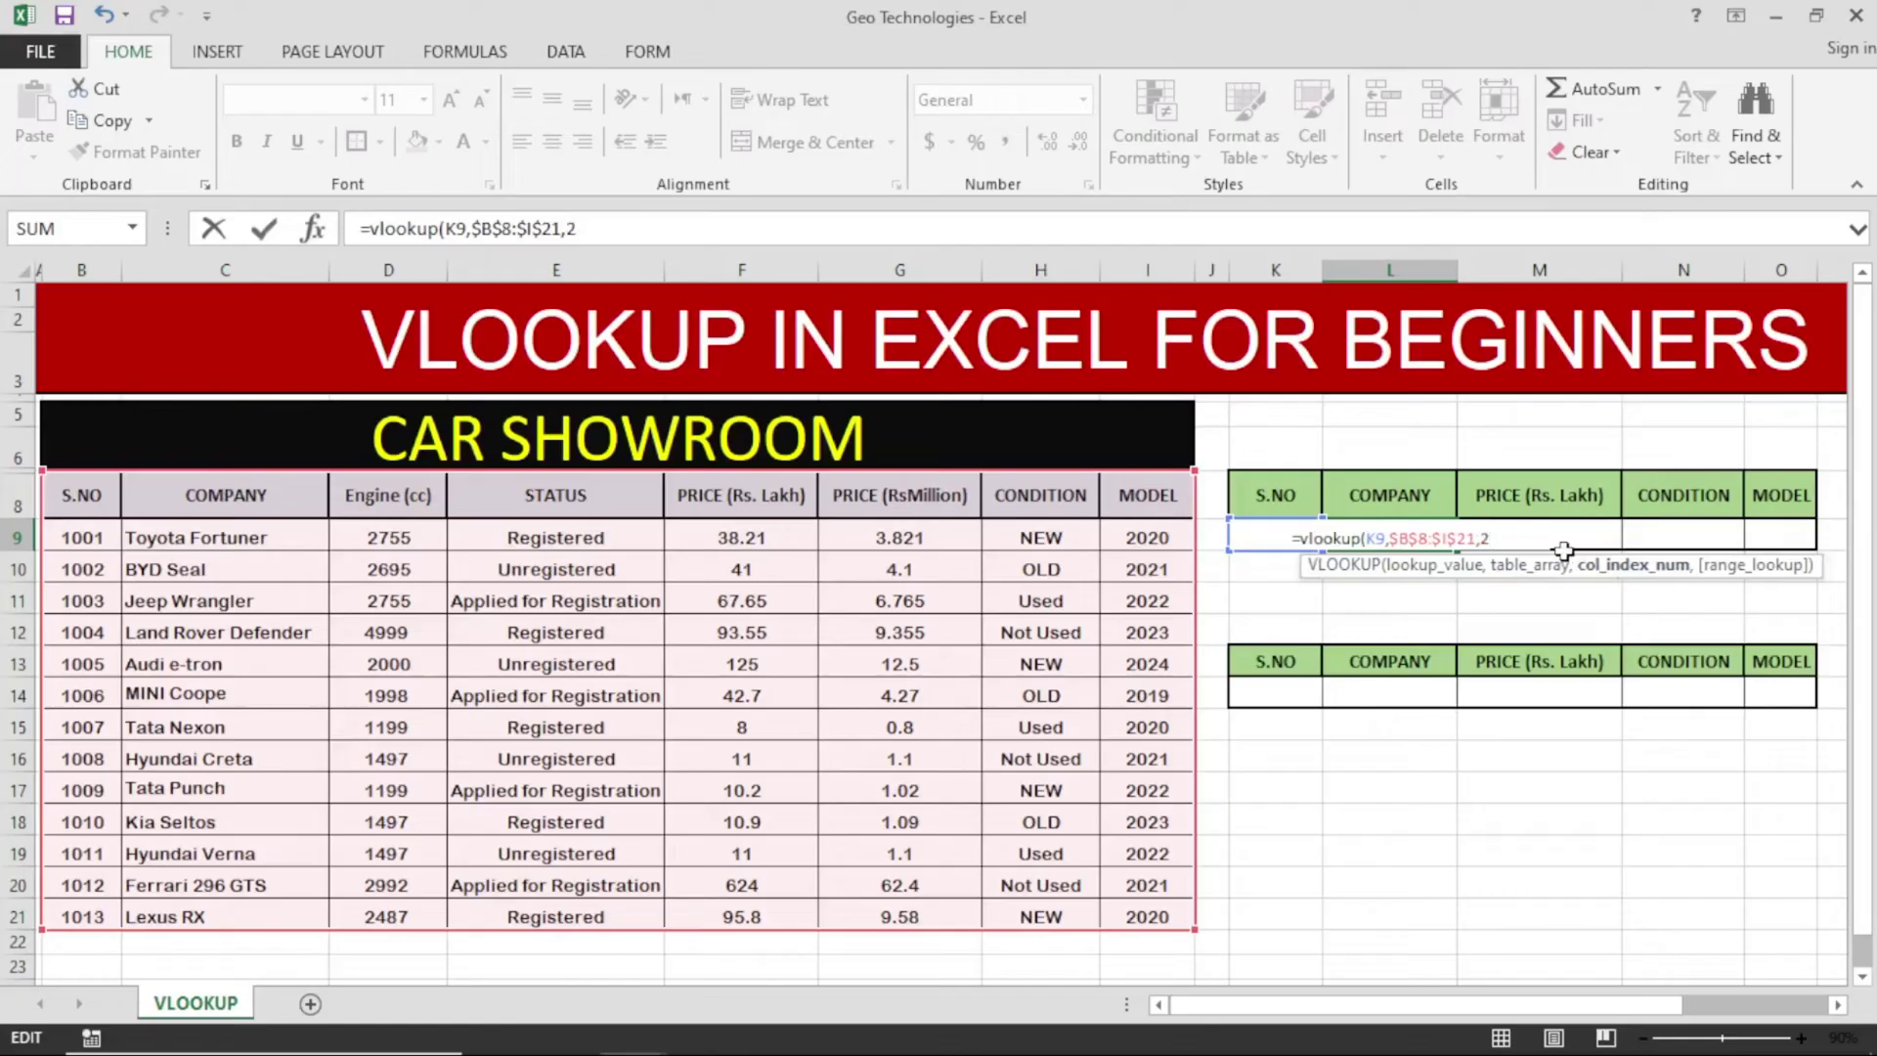
type(",")
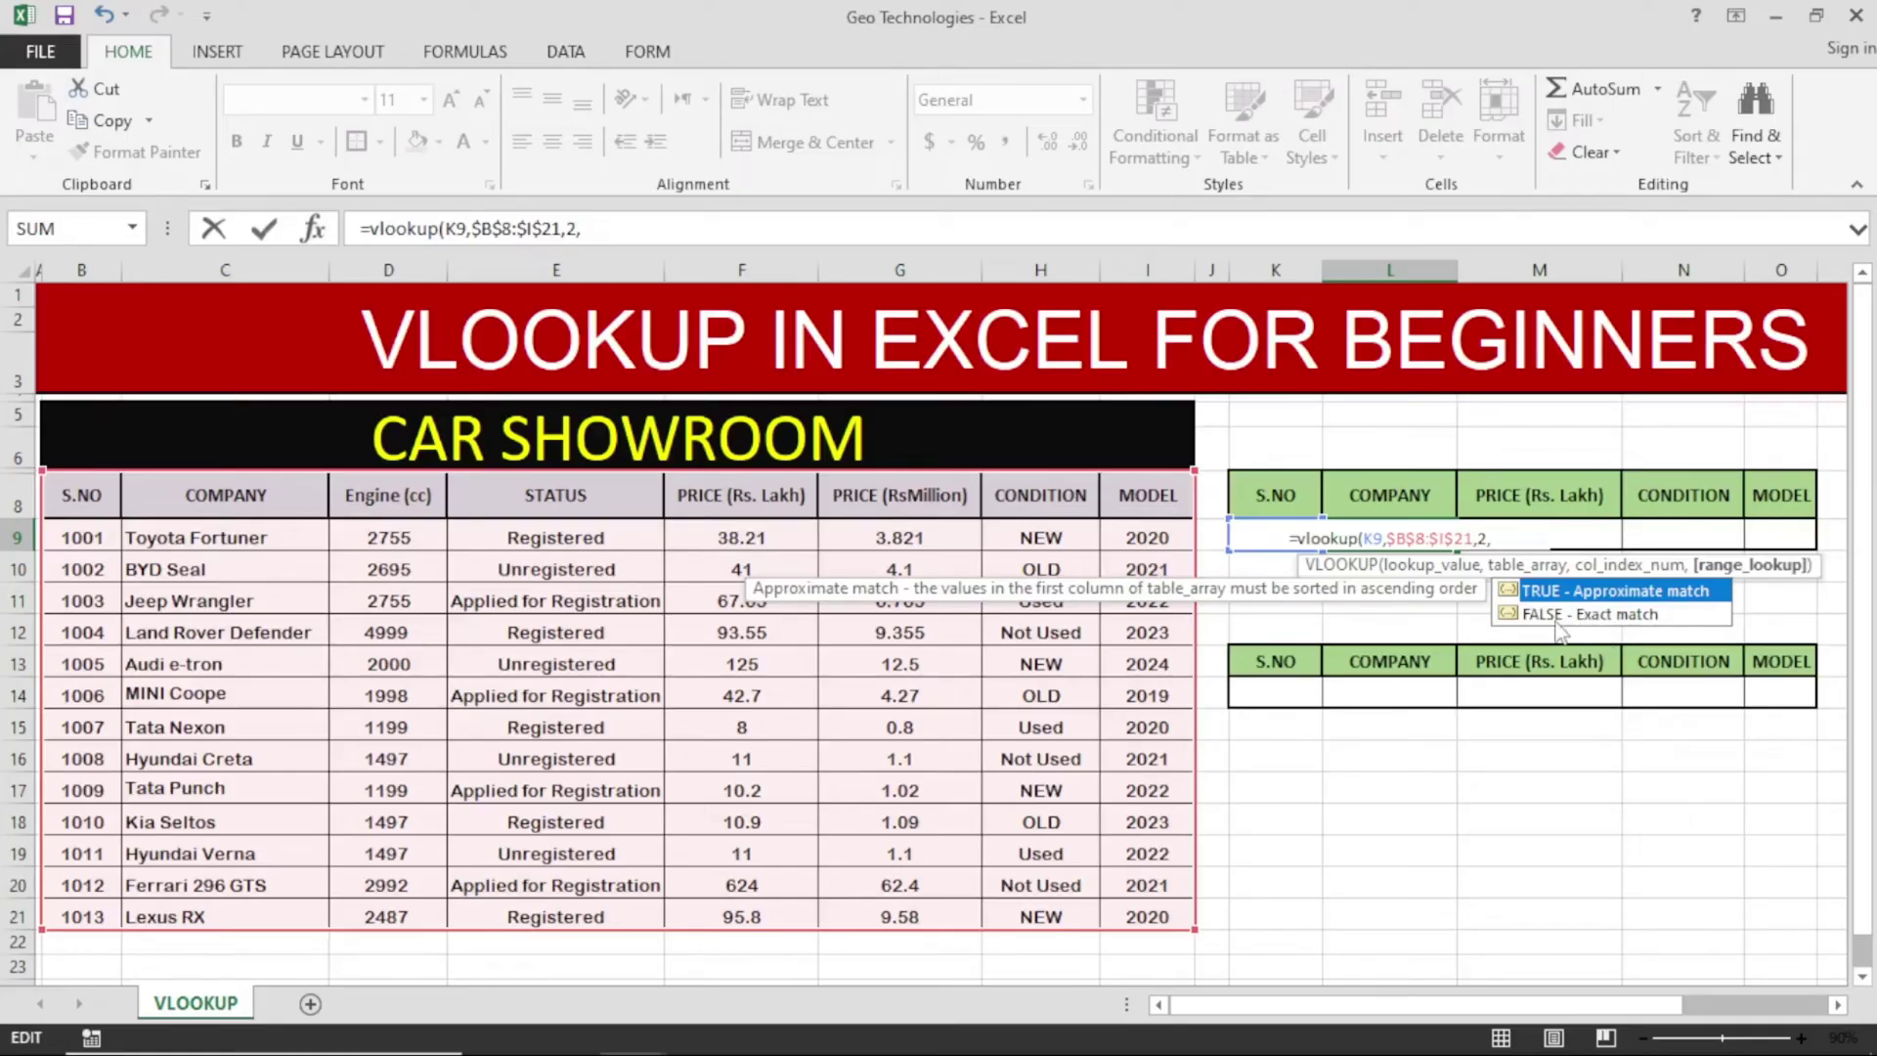
type("0")
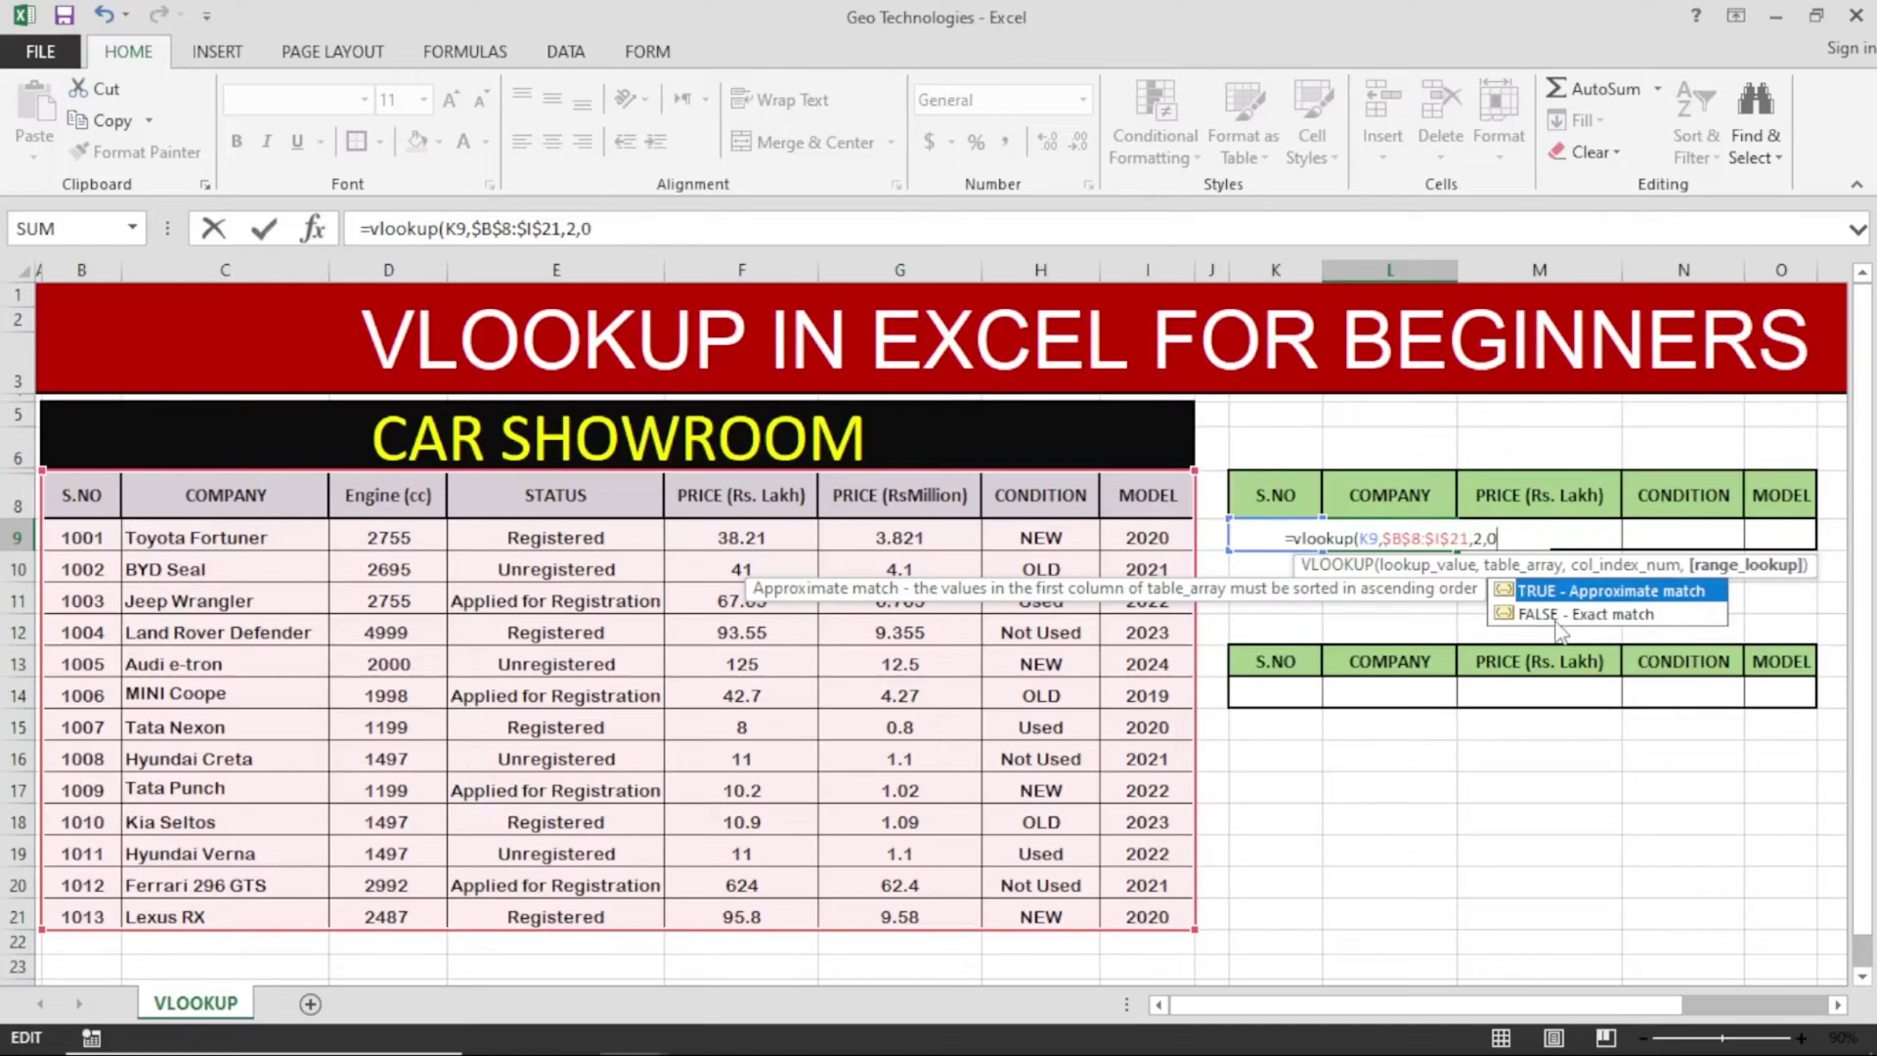
type(")")
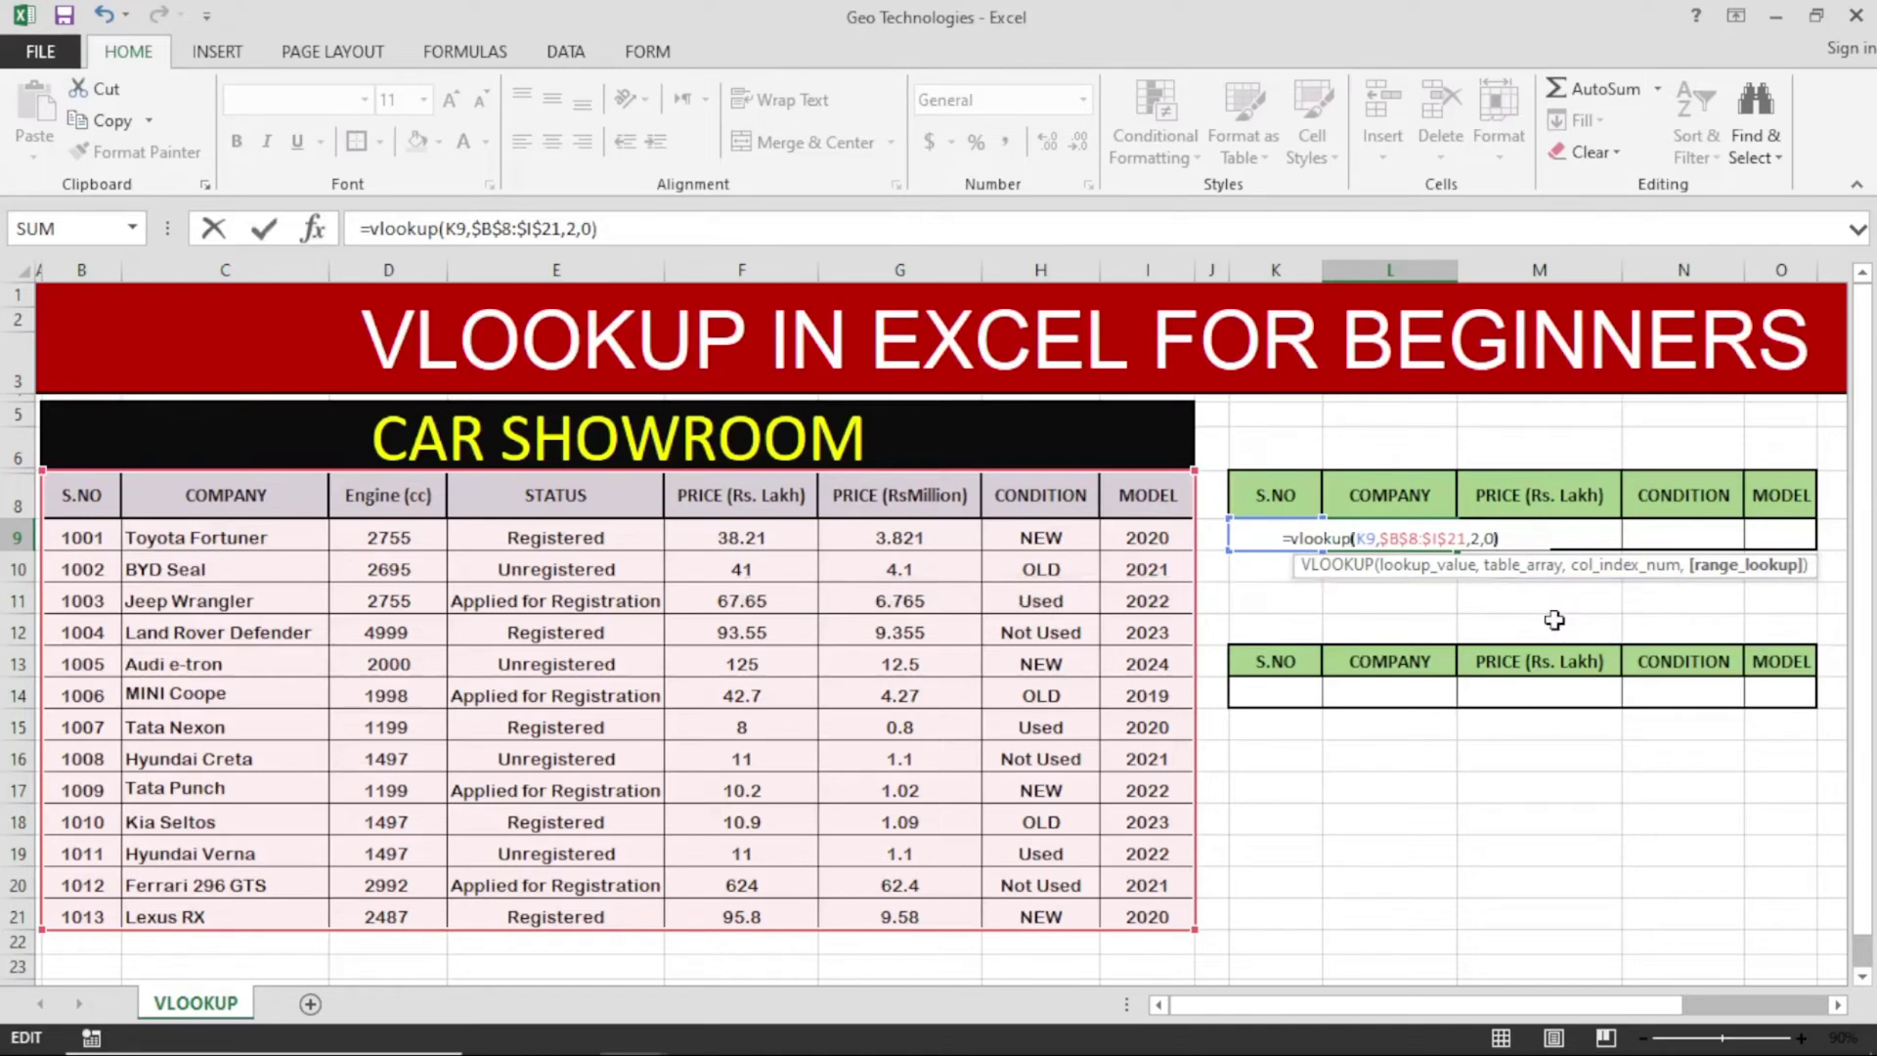
key("Return")
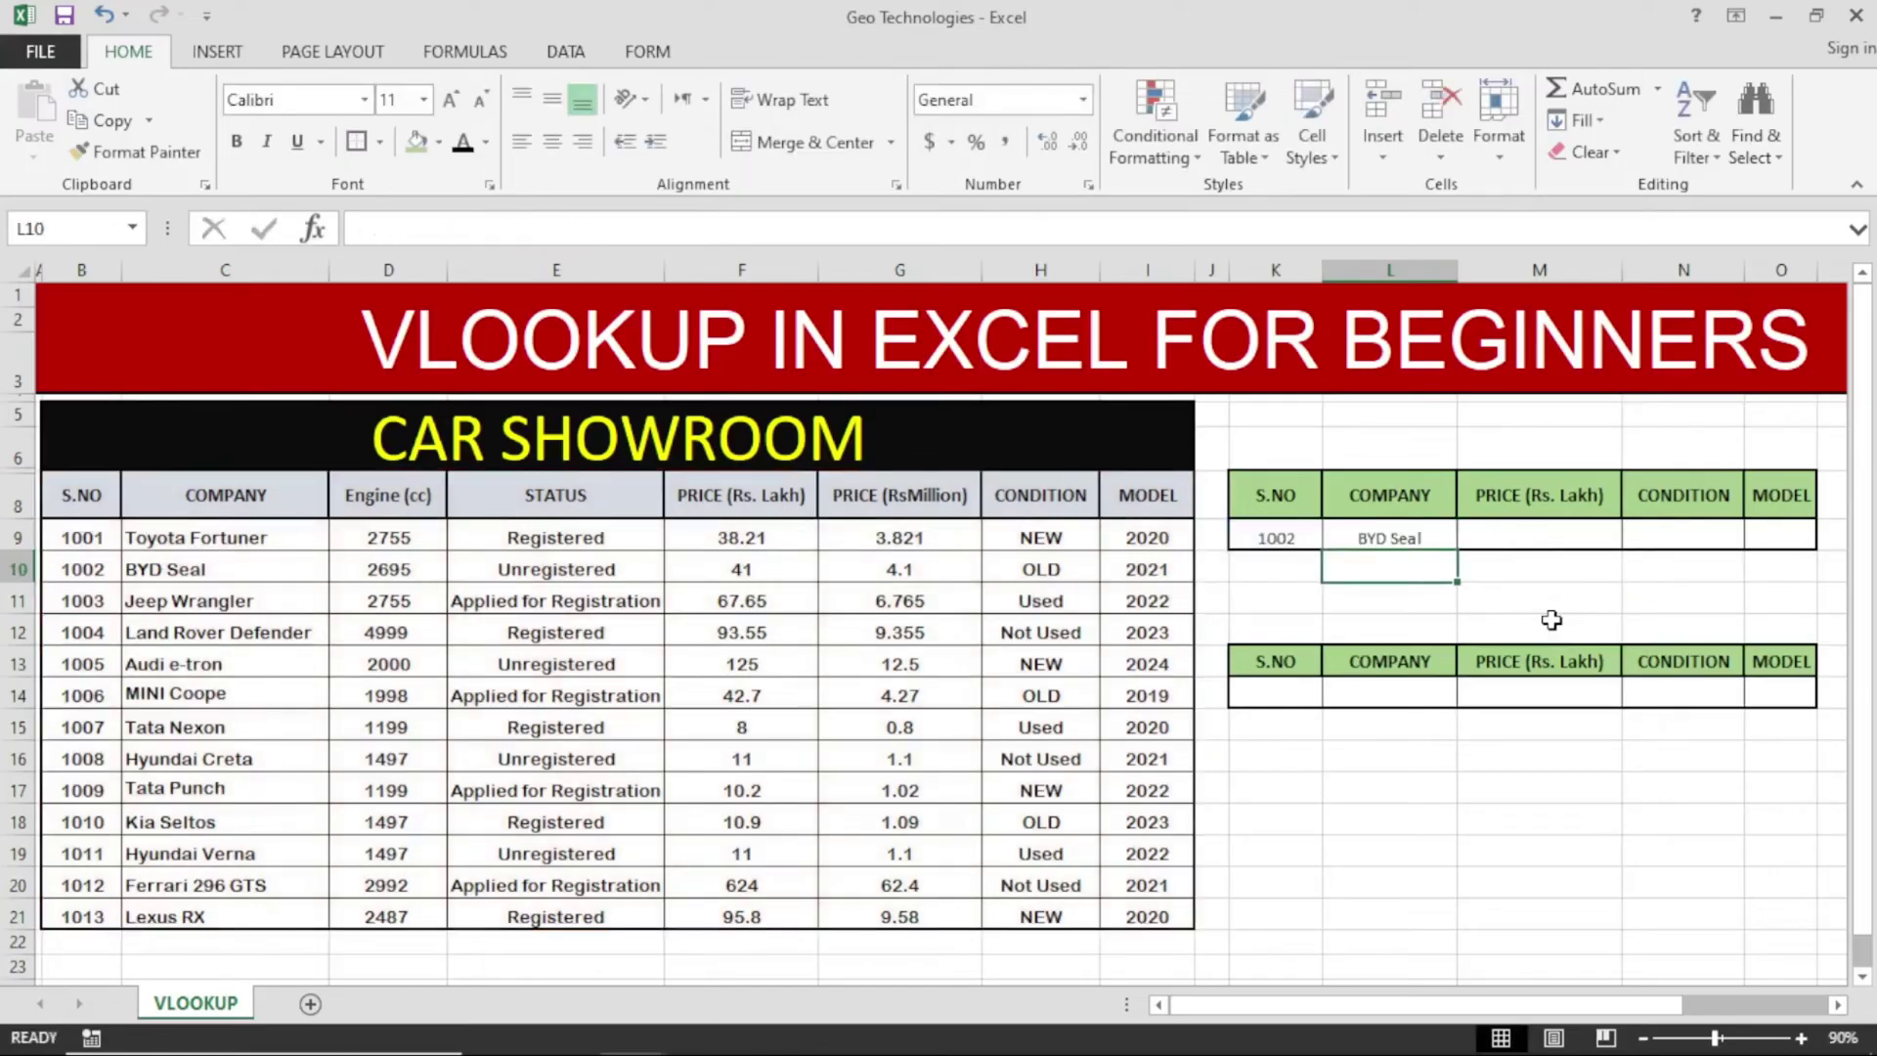
- Check the company returned in L9 against the S.NO 1002 row of the CAR SHOWROOM table
double_click(1290, 532)
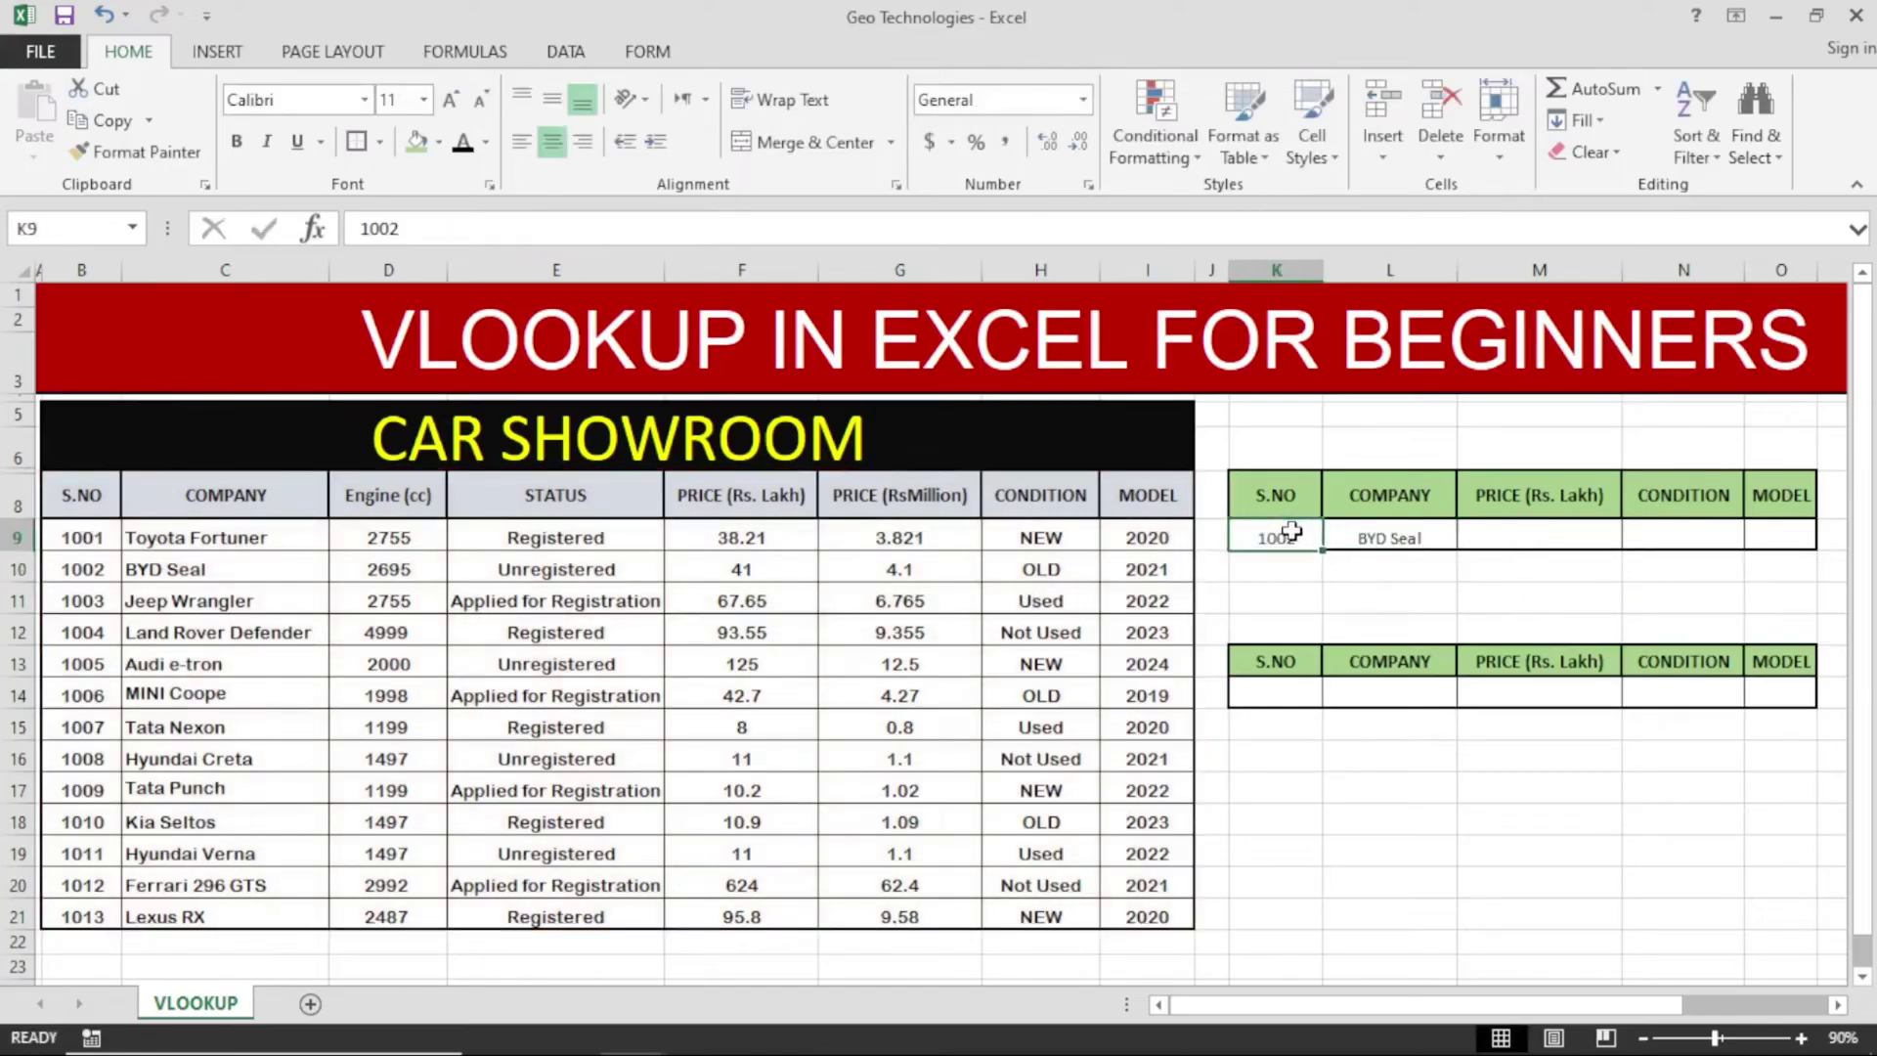
left_click(83, 569)
double_click(285, 573)
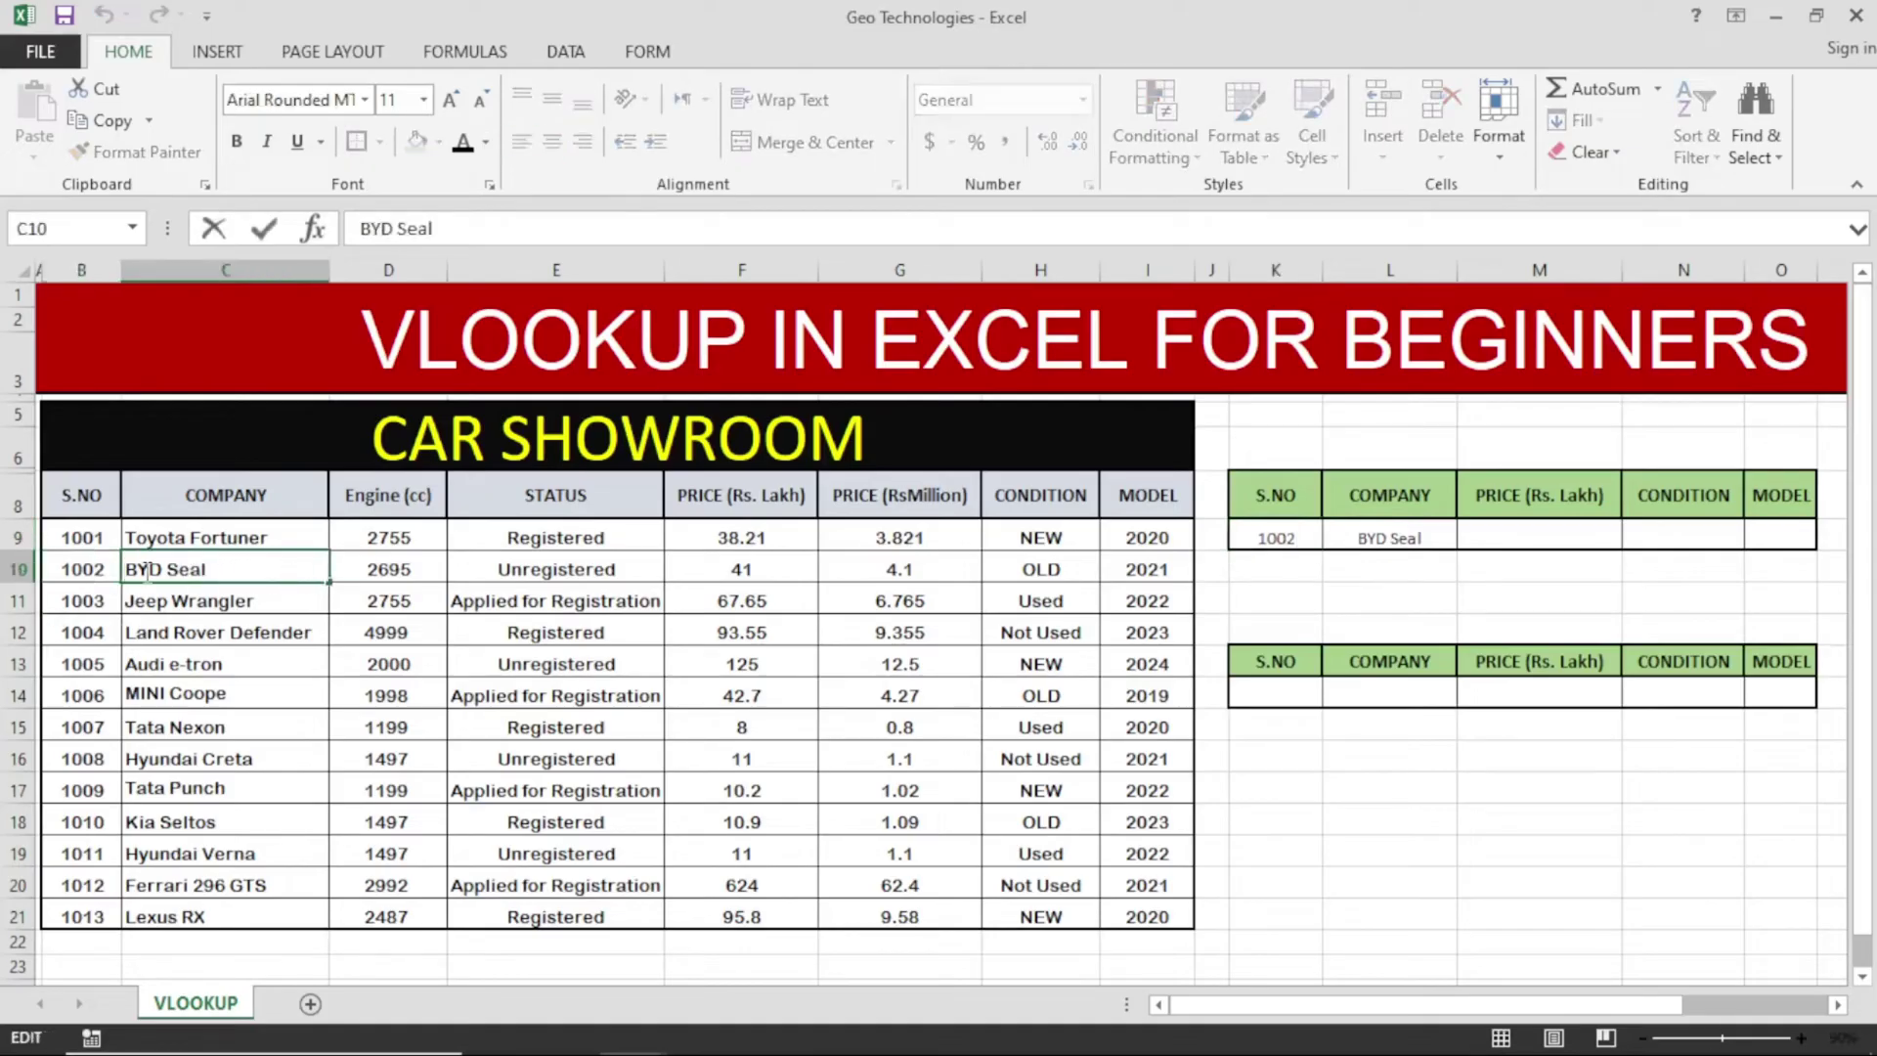
left_click(1413, 533)
- Begin a VLOOKUP formula in the PRICE (Rs. Lakh) cell M9 with K9 as the lookup value
double_click(1514, 529)
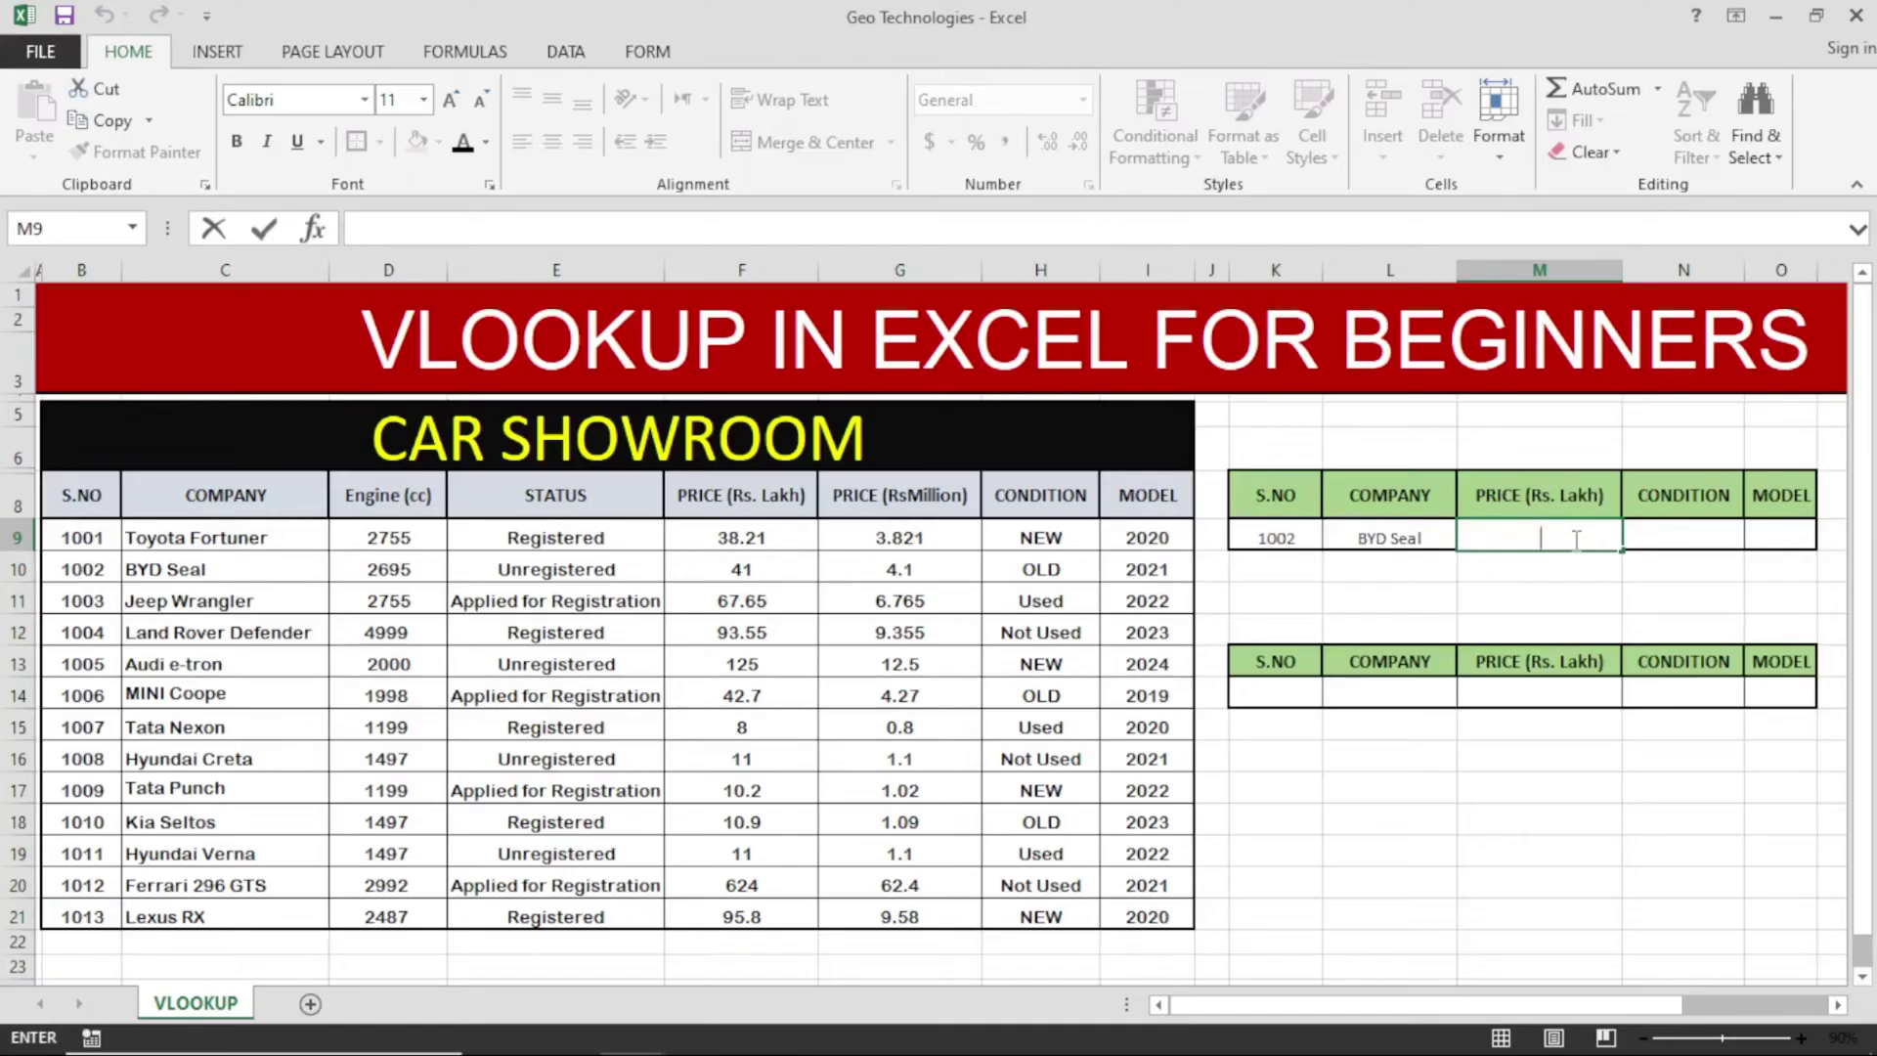
type("=vlo")
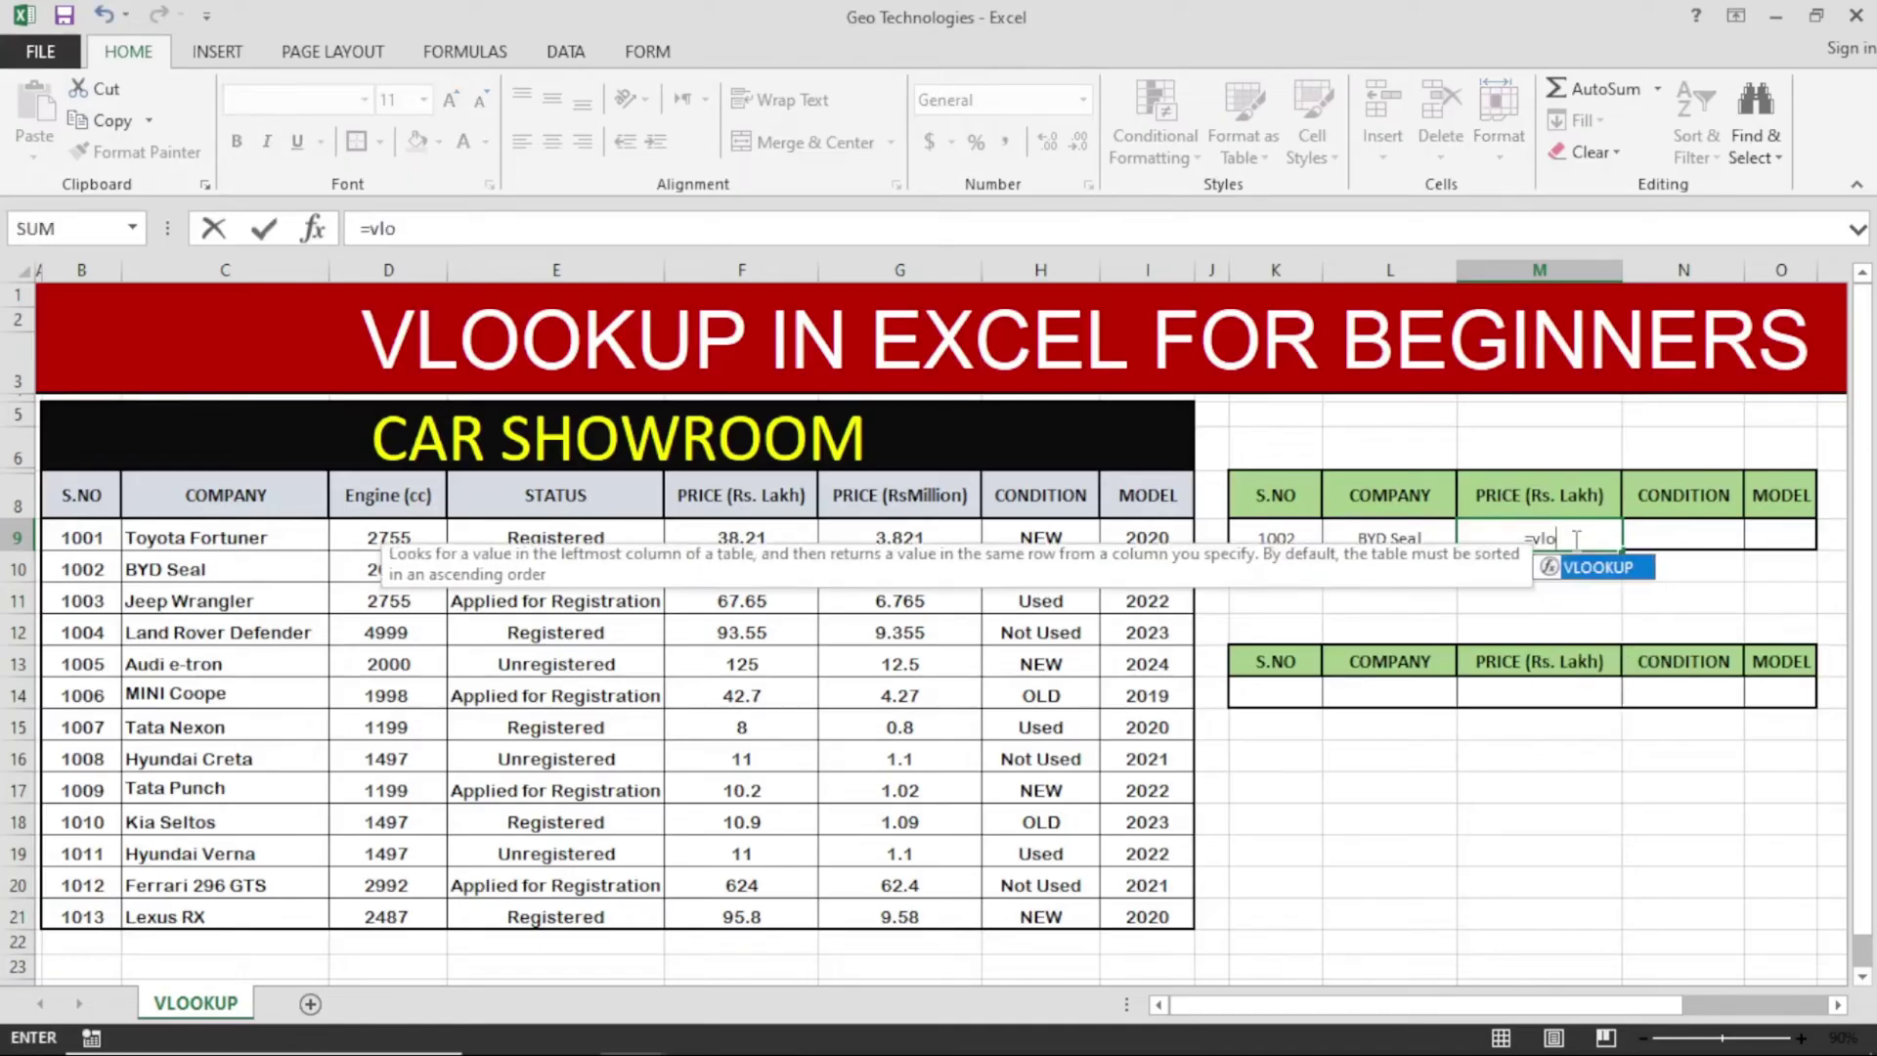
type("oku")
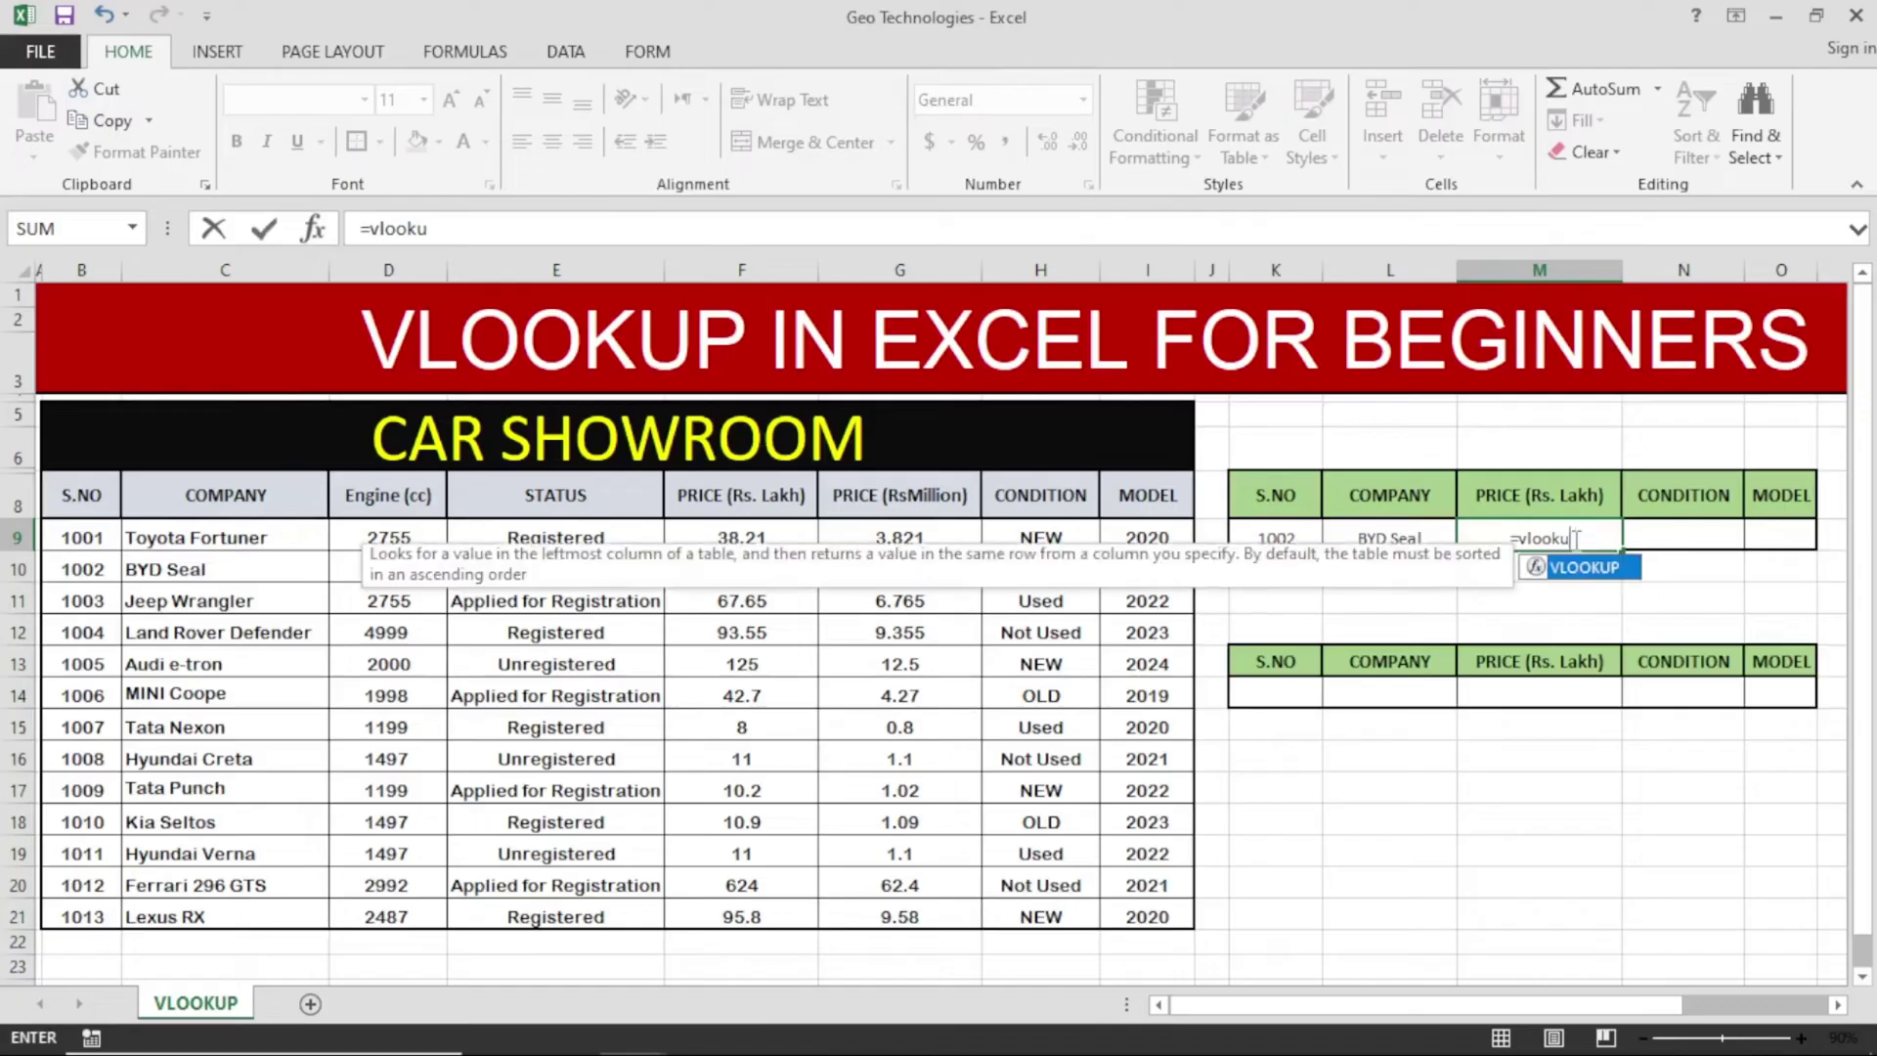
type("p")
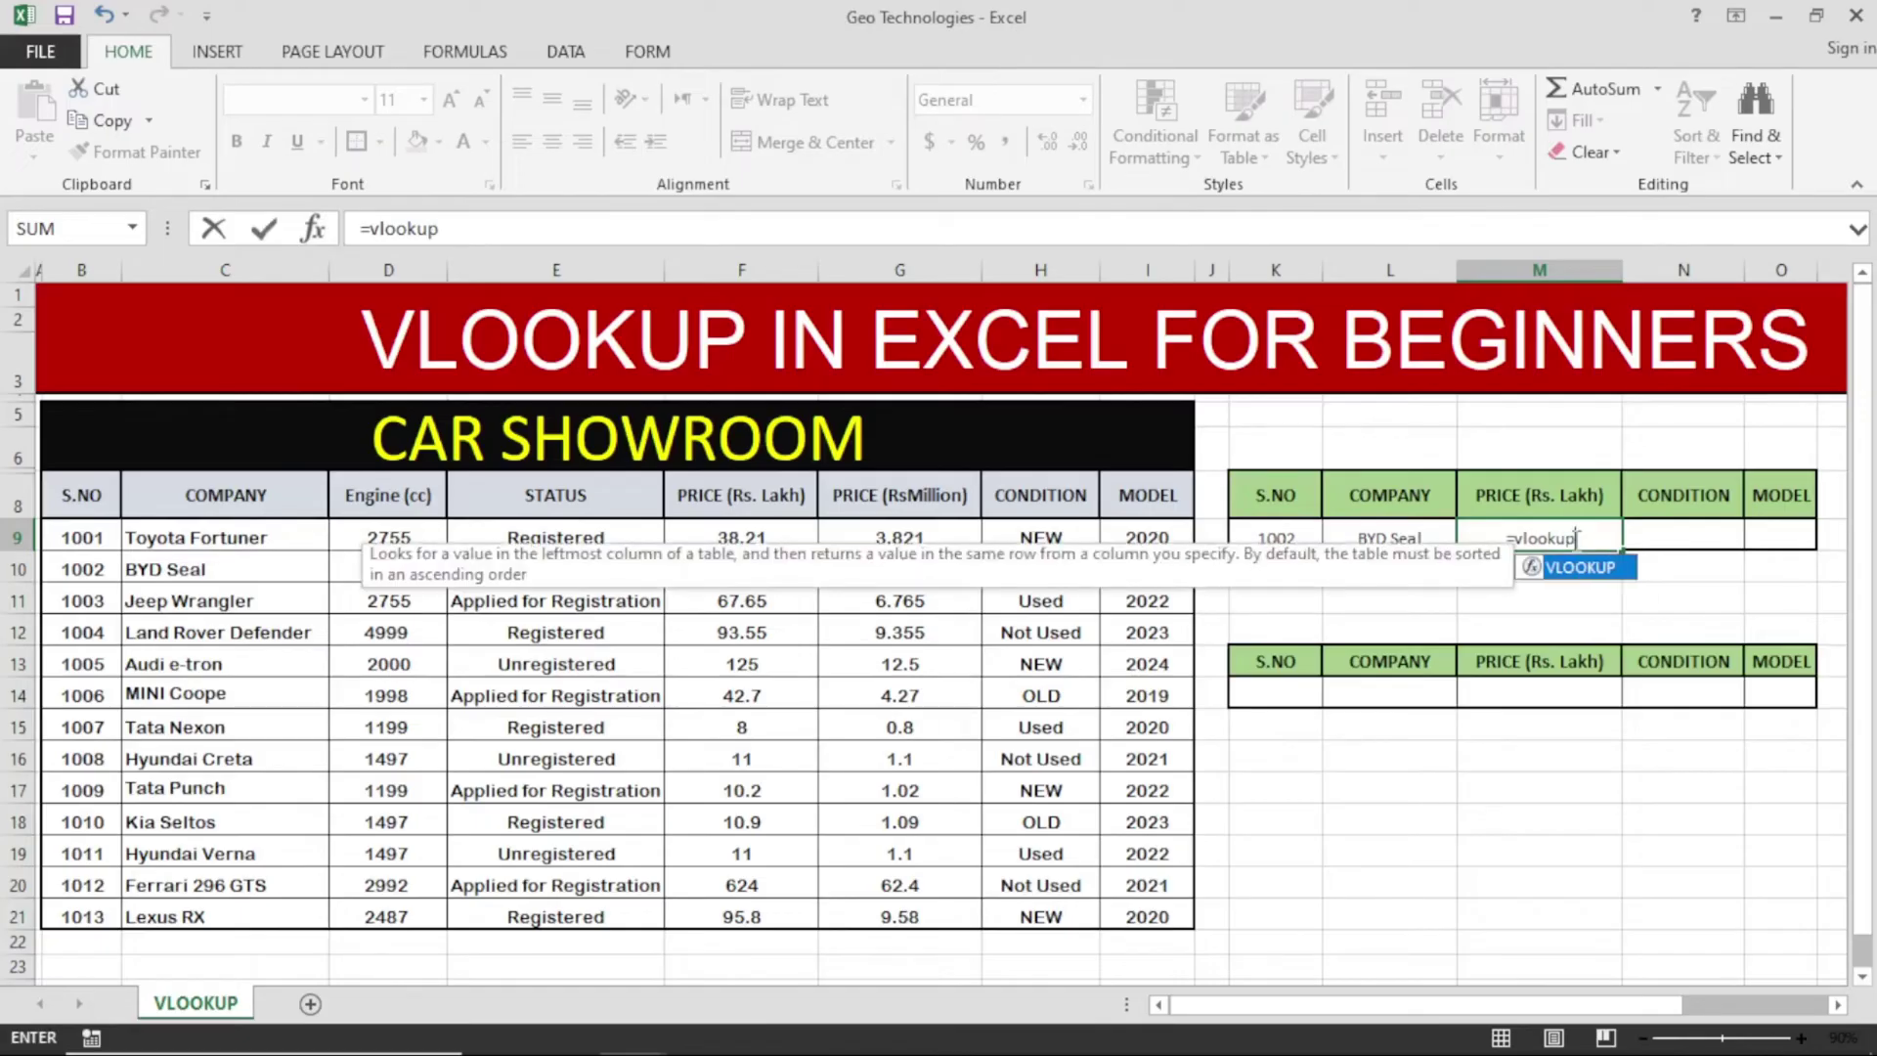
type("(")
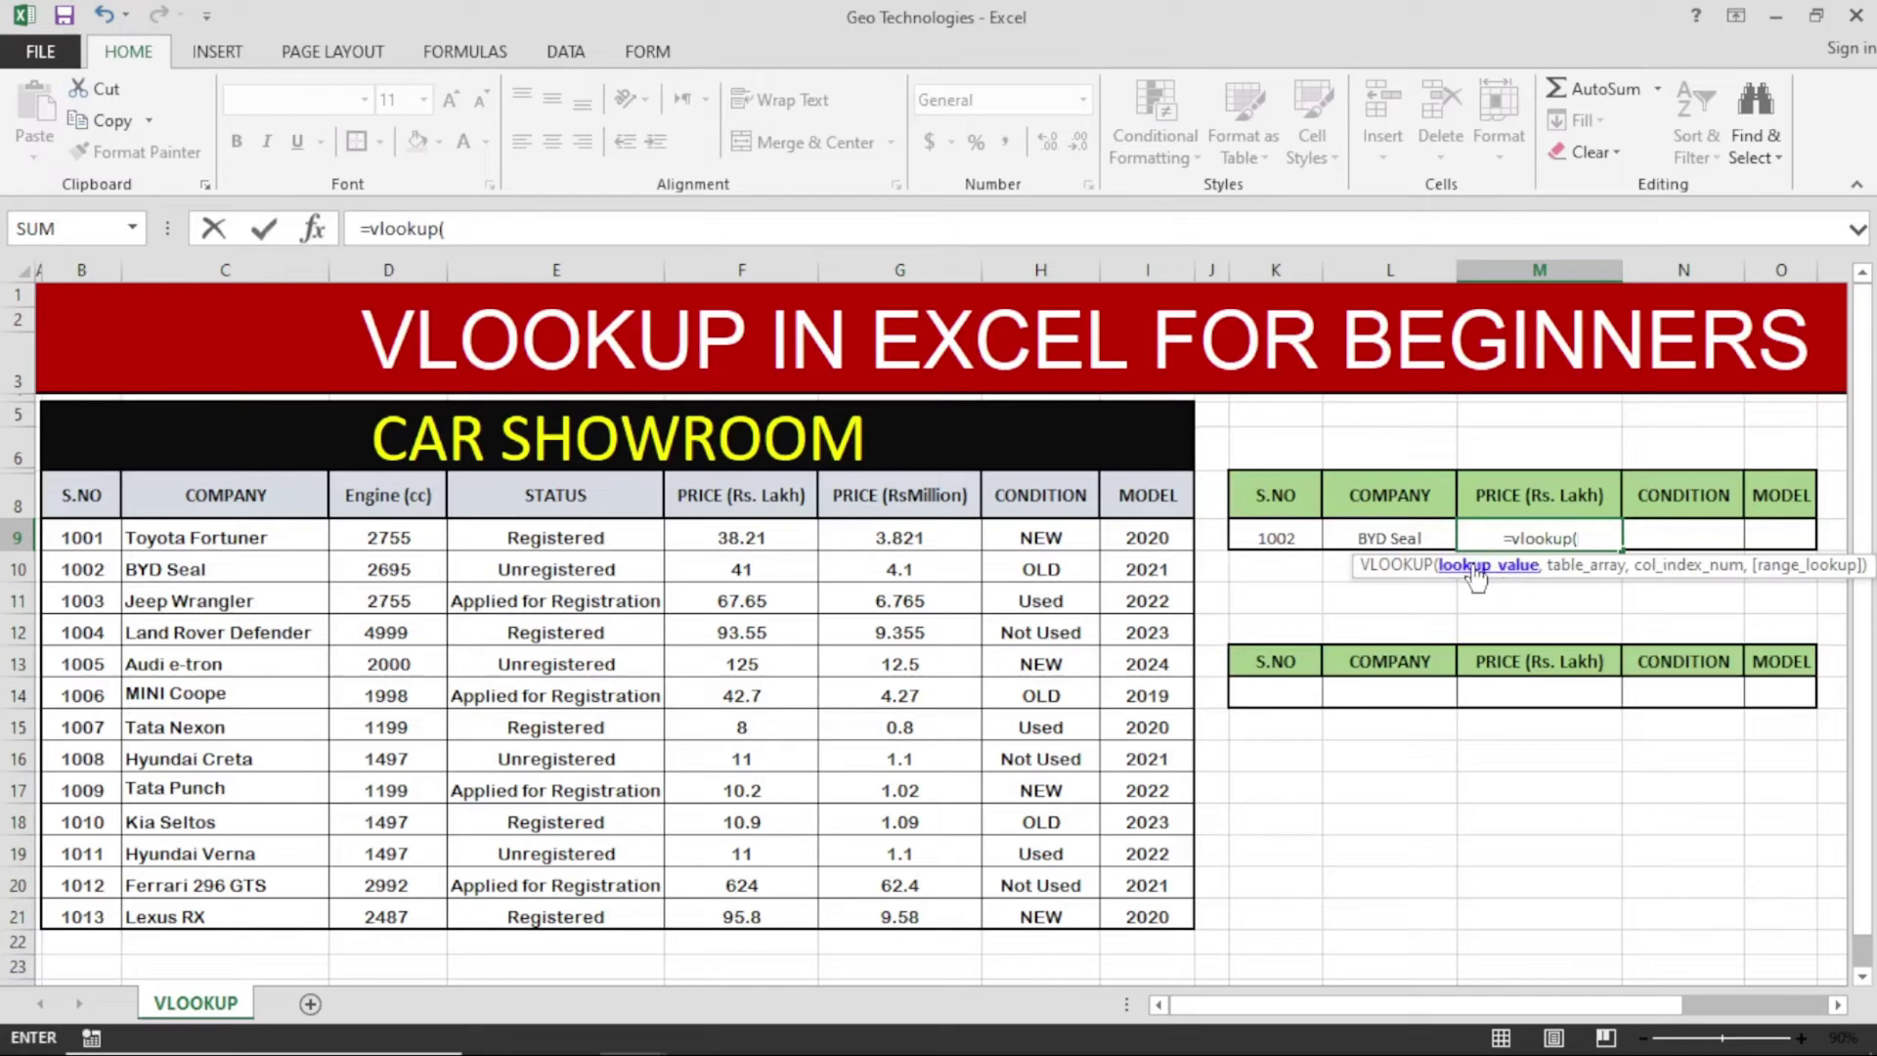
left_click(1292, 535)
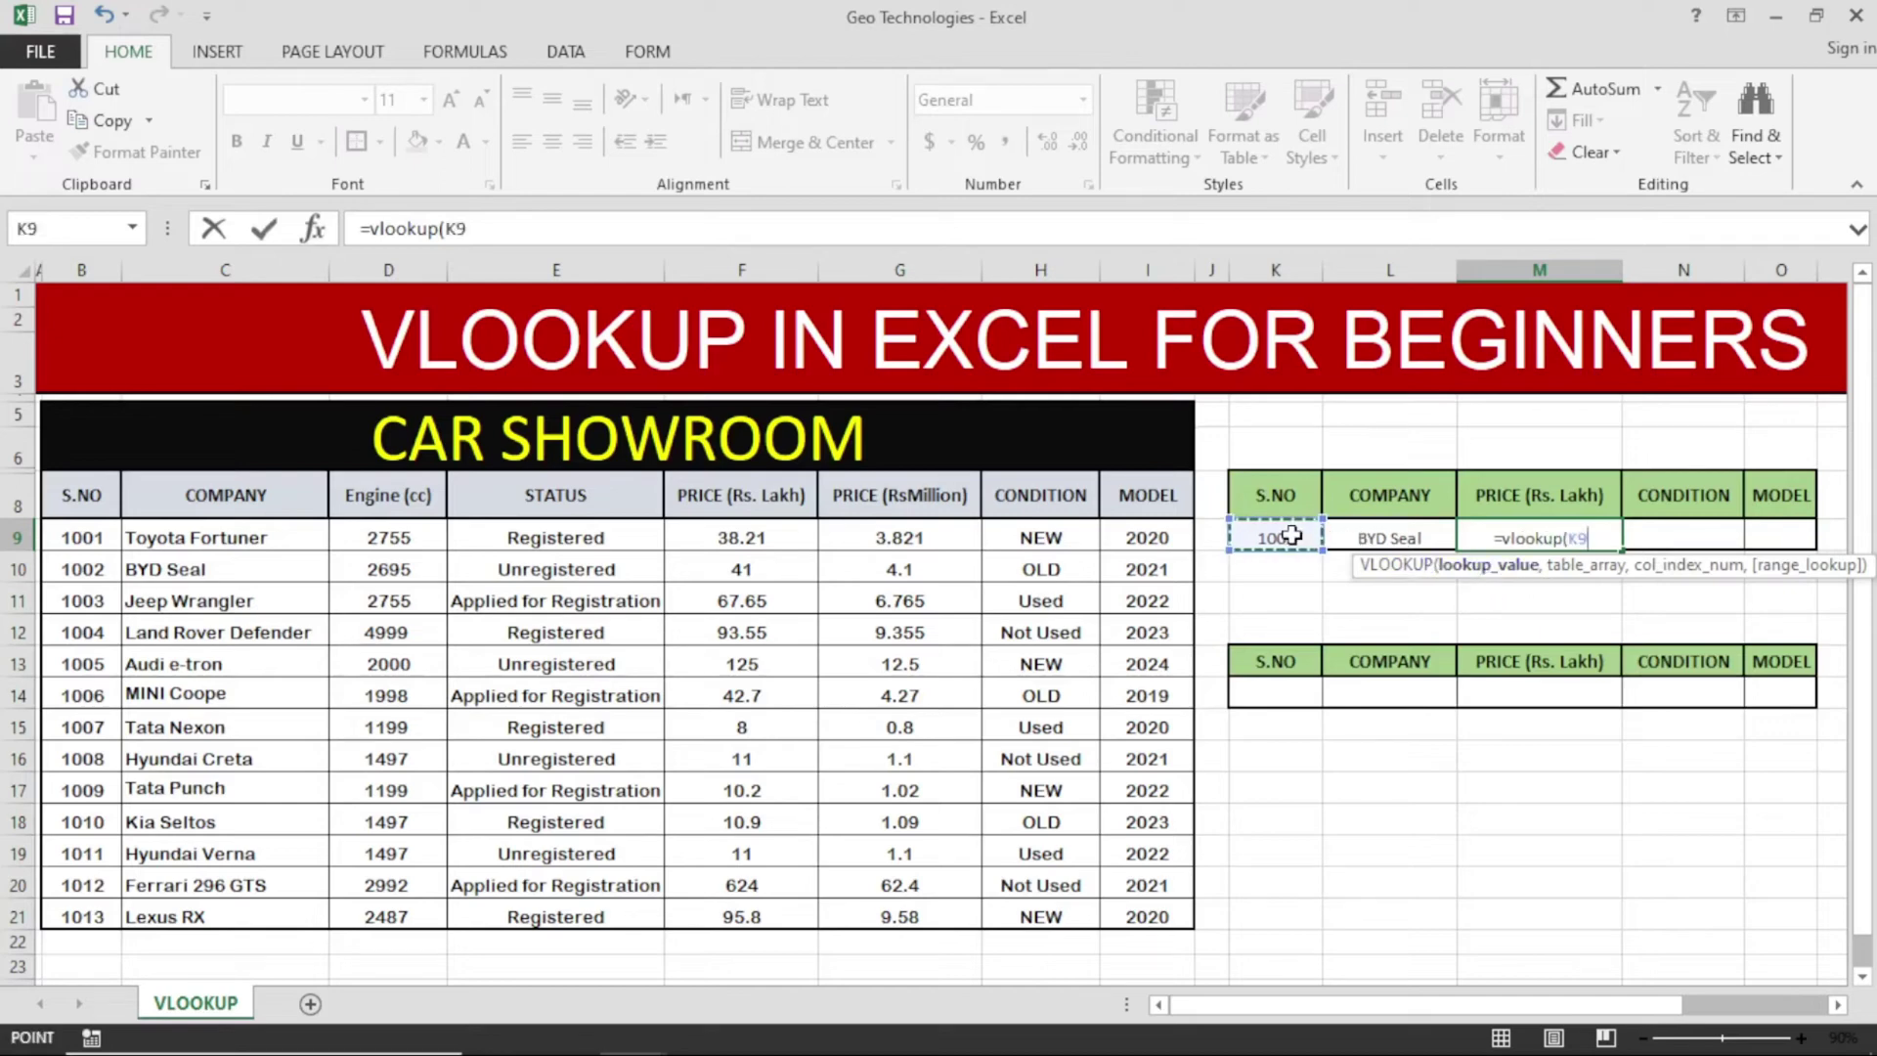
type(",")
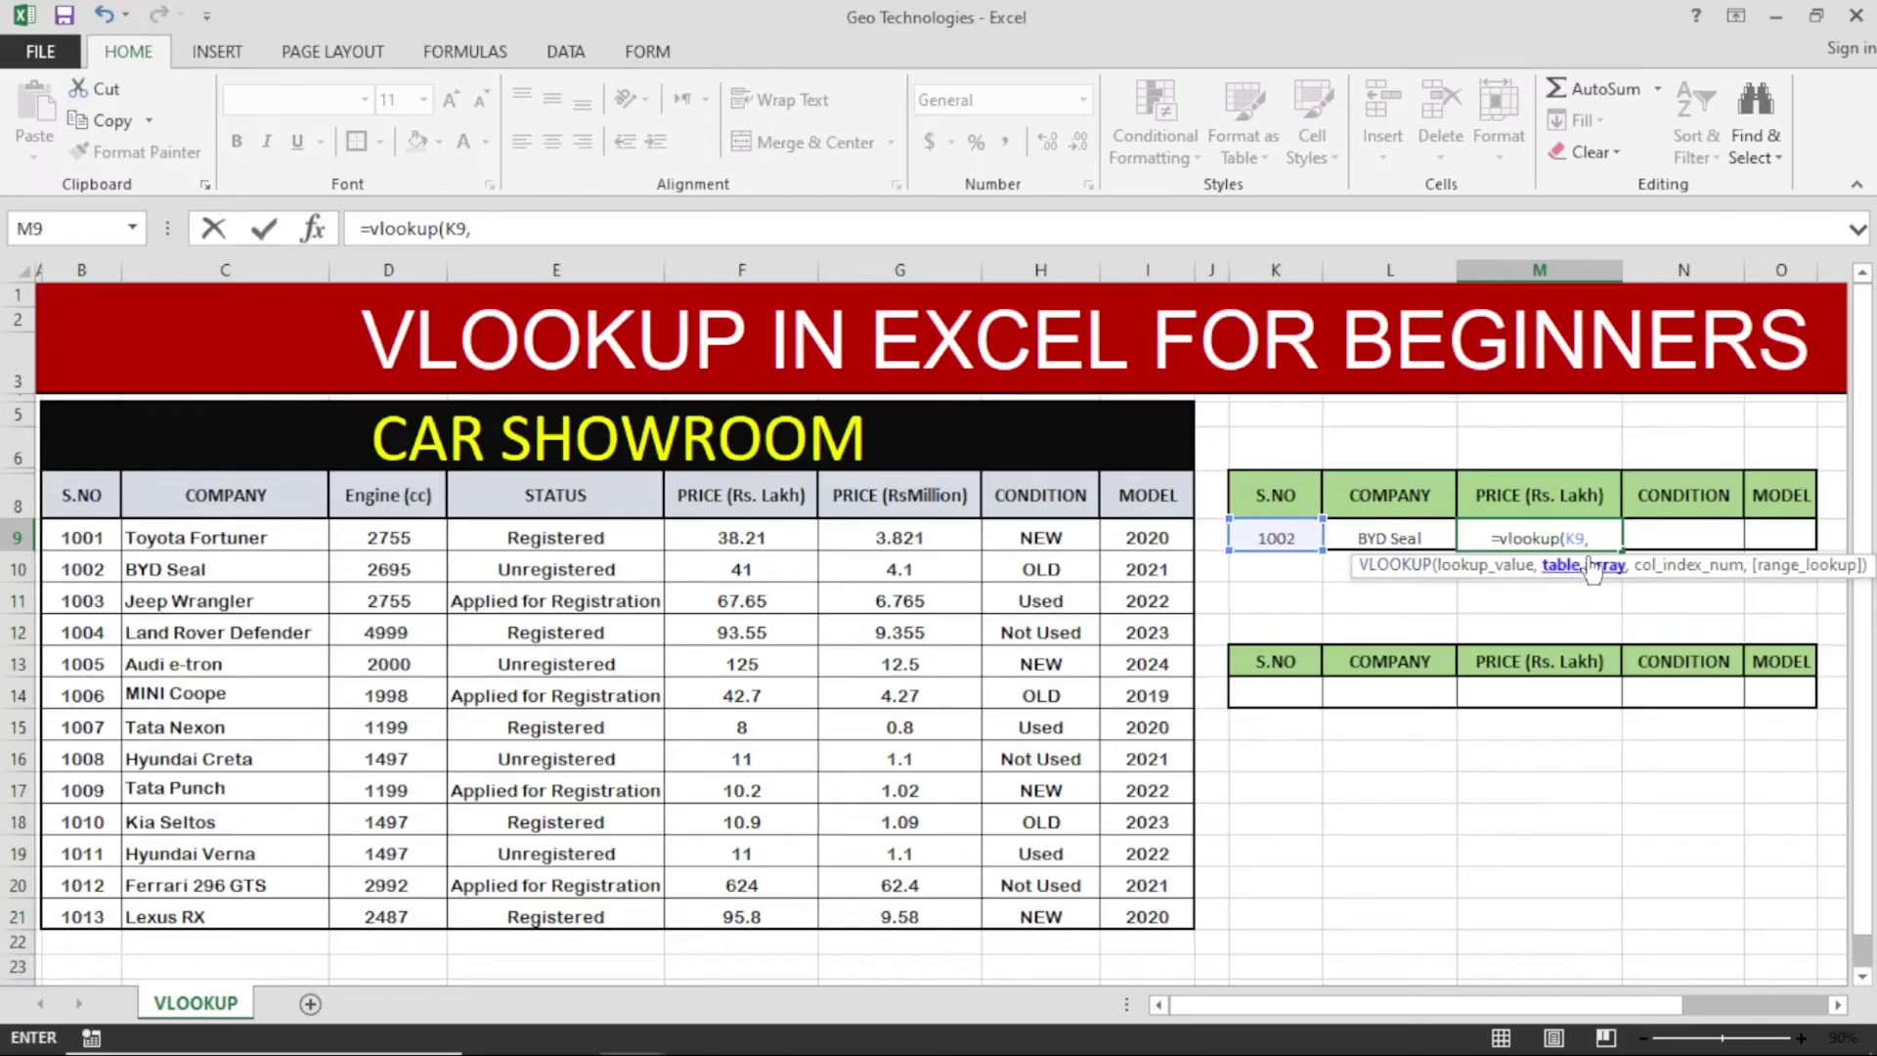
- Set the price formula's table array to B8:I21 and lock it as the absolute range $B$8:$I$21
mouse_move(89, 502)
left_mouse_down()
mouse_move(989, 813)
mouse_move(1182, 963)
mouse_move(1170, 934)
left_mouse_up()
key("F2")
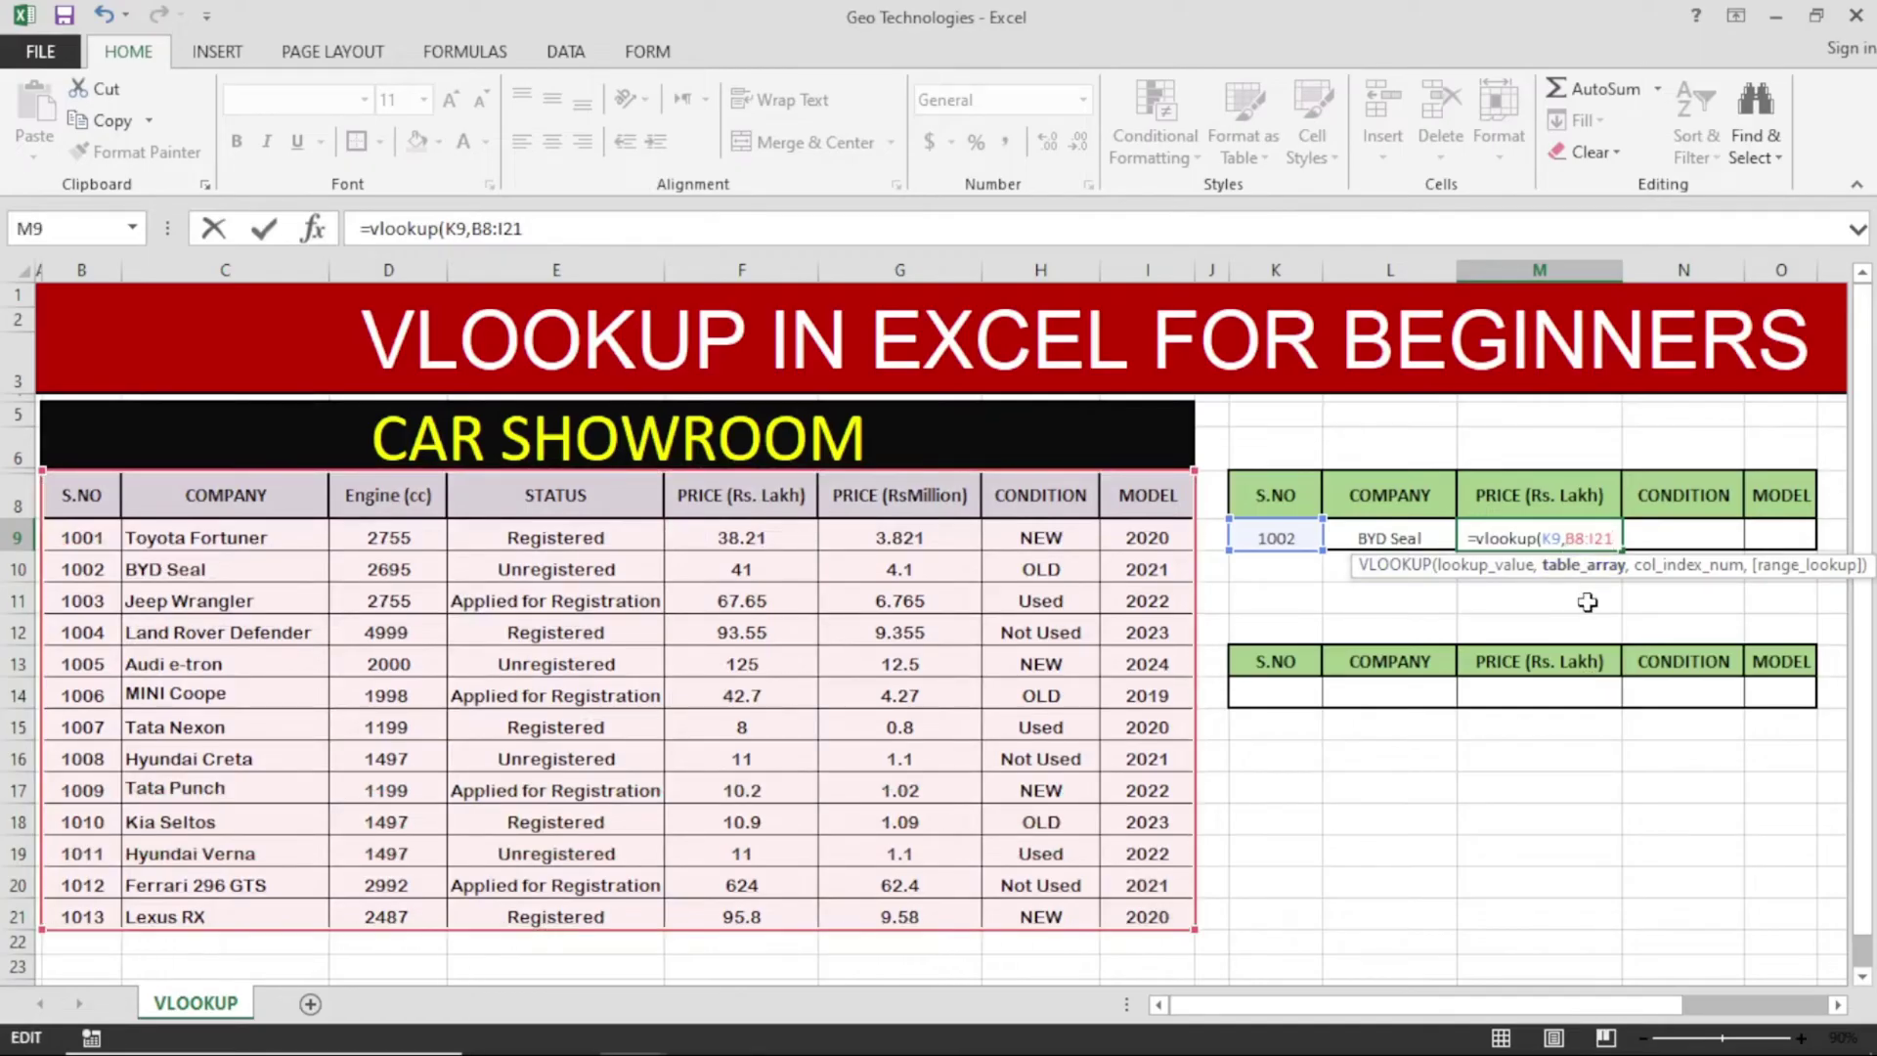
key("F4")
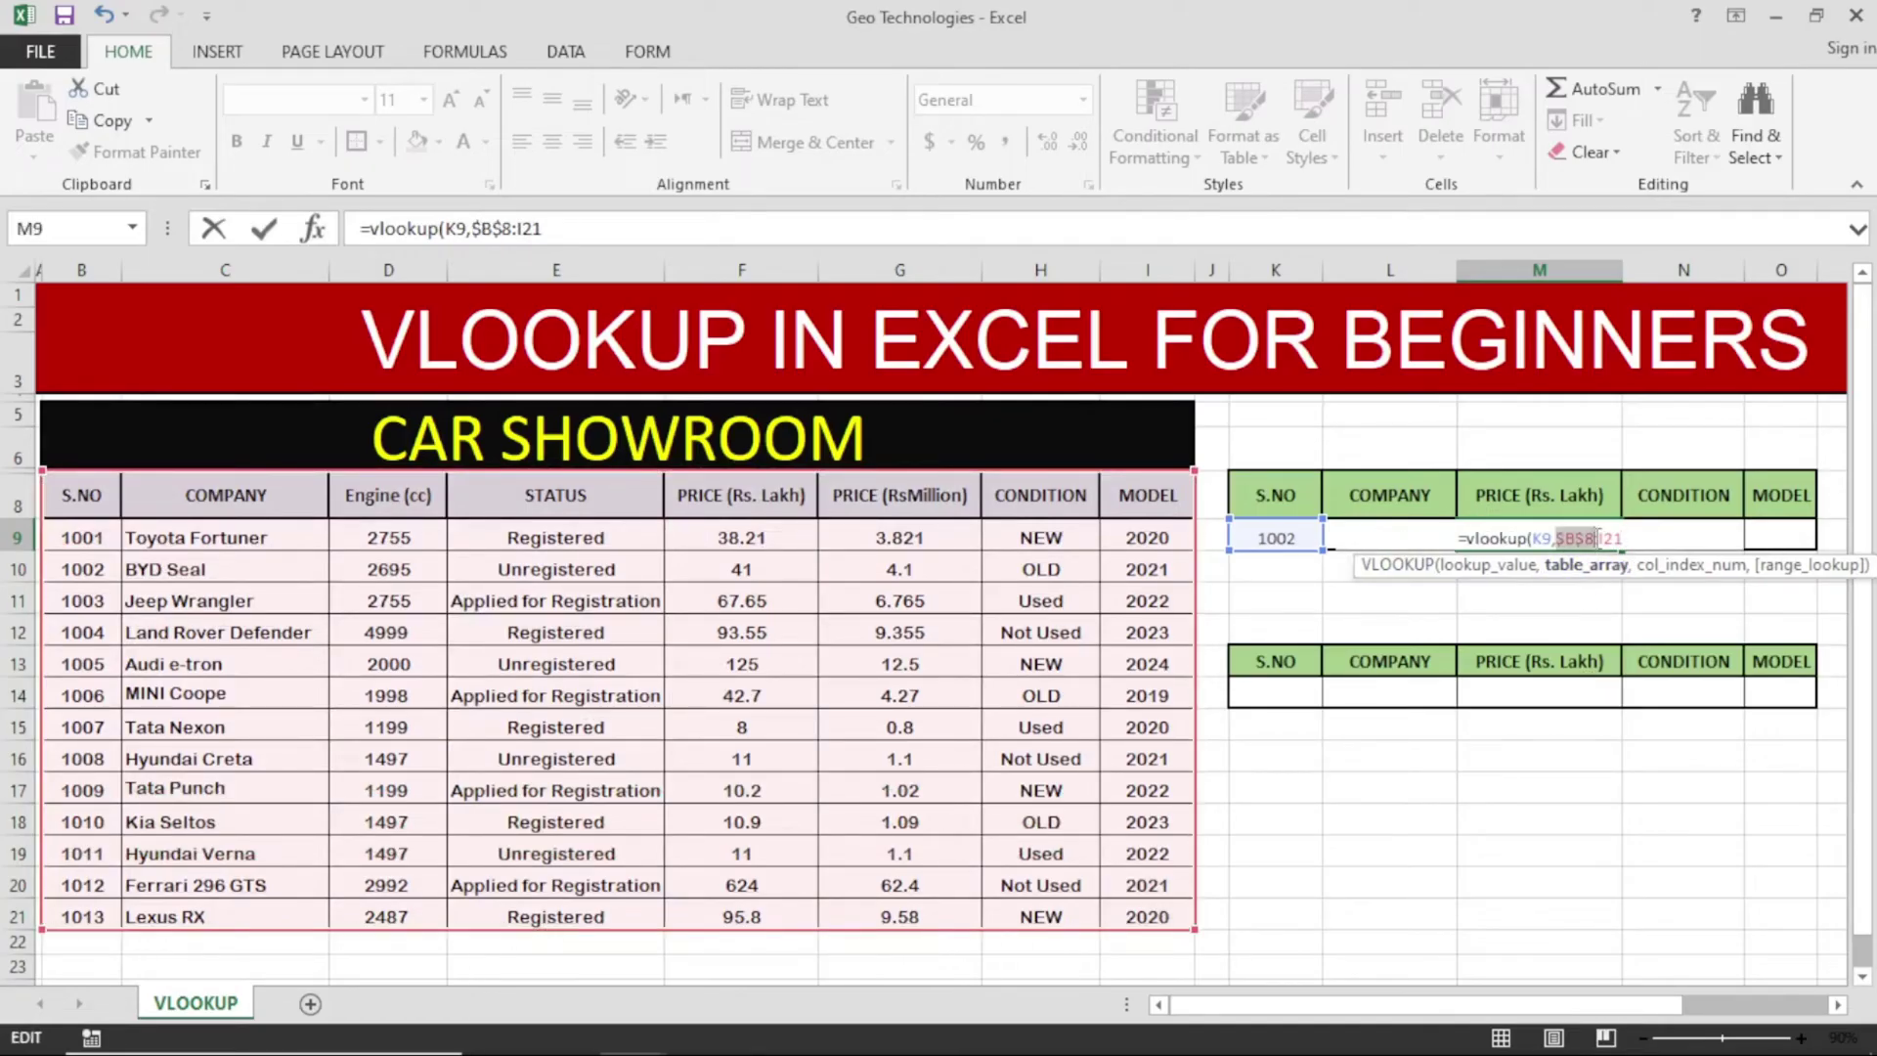
left_click(1594, 538)
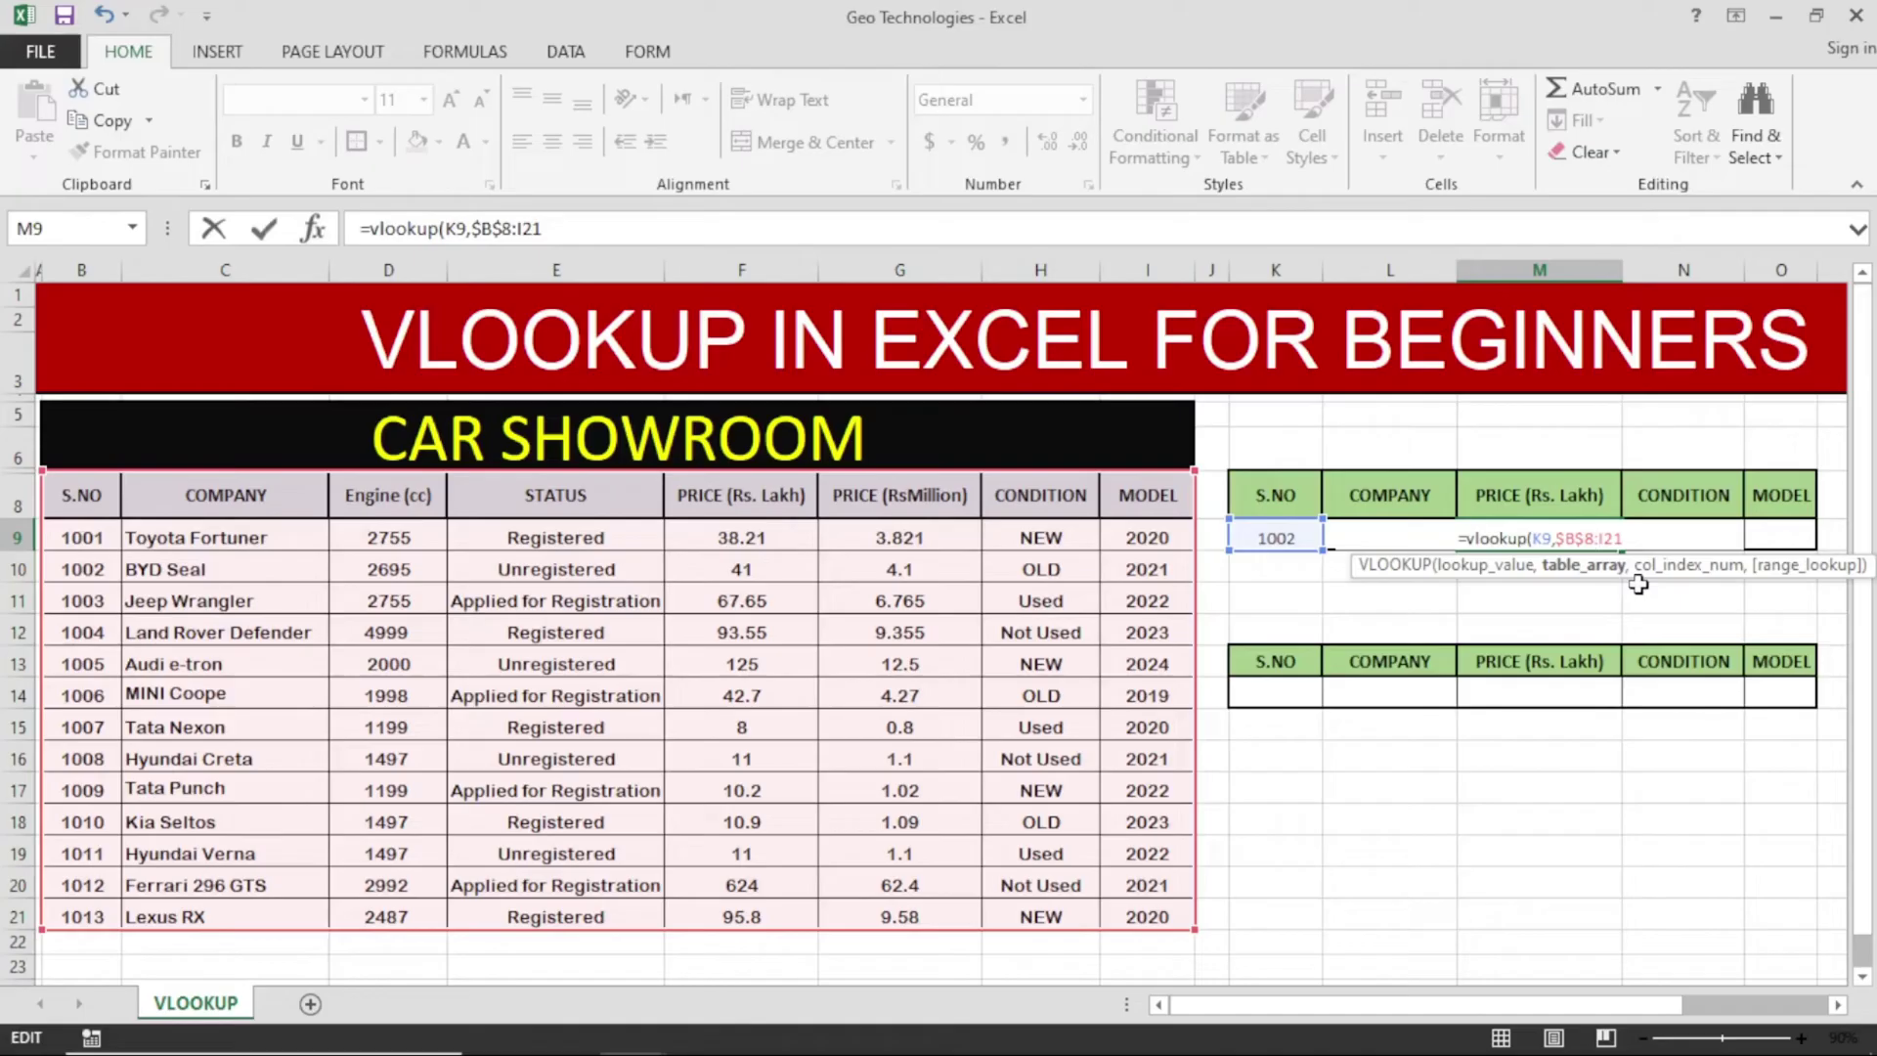
key("F4")
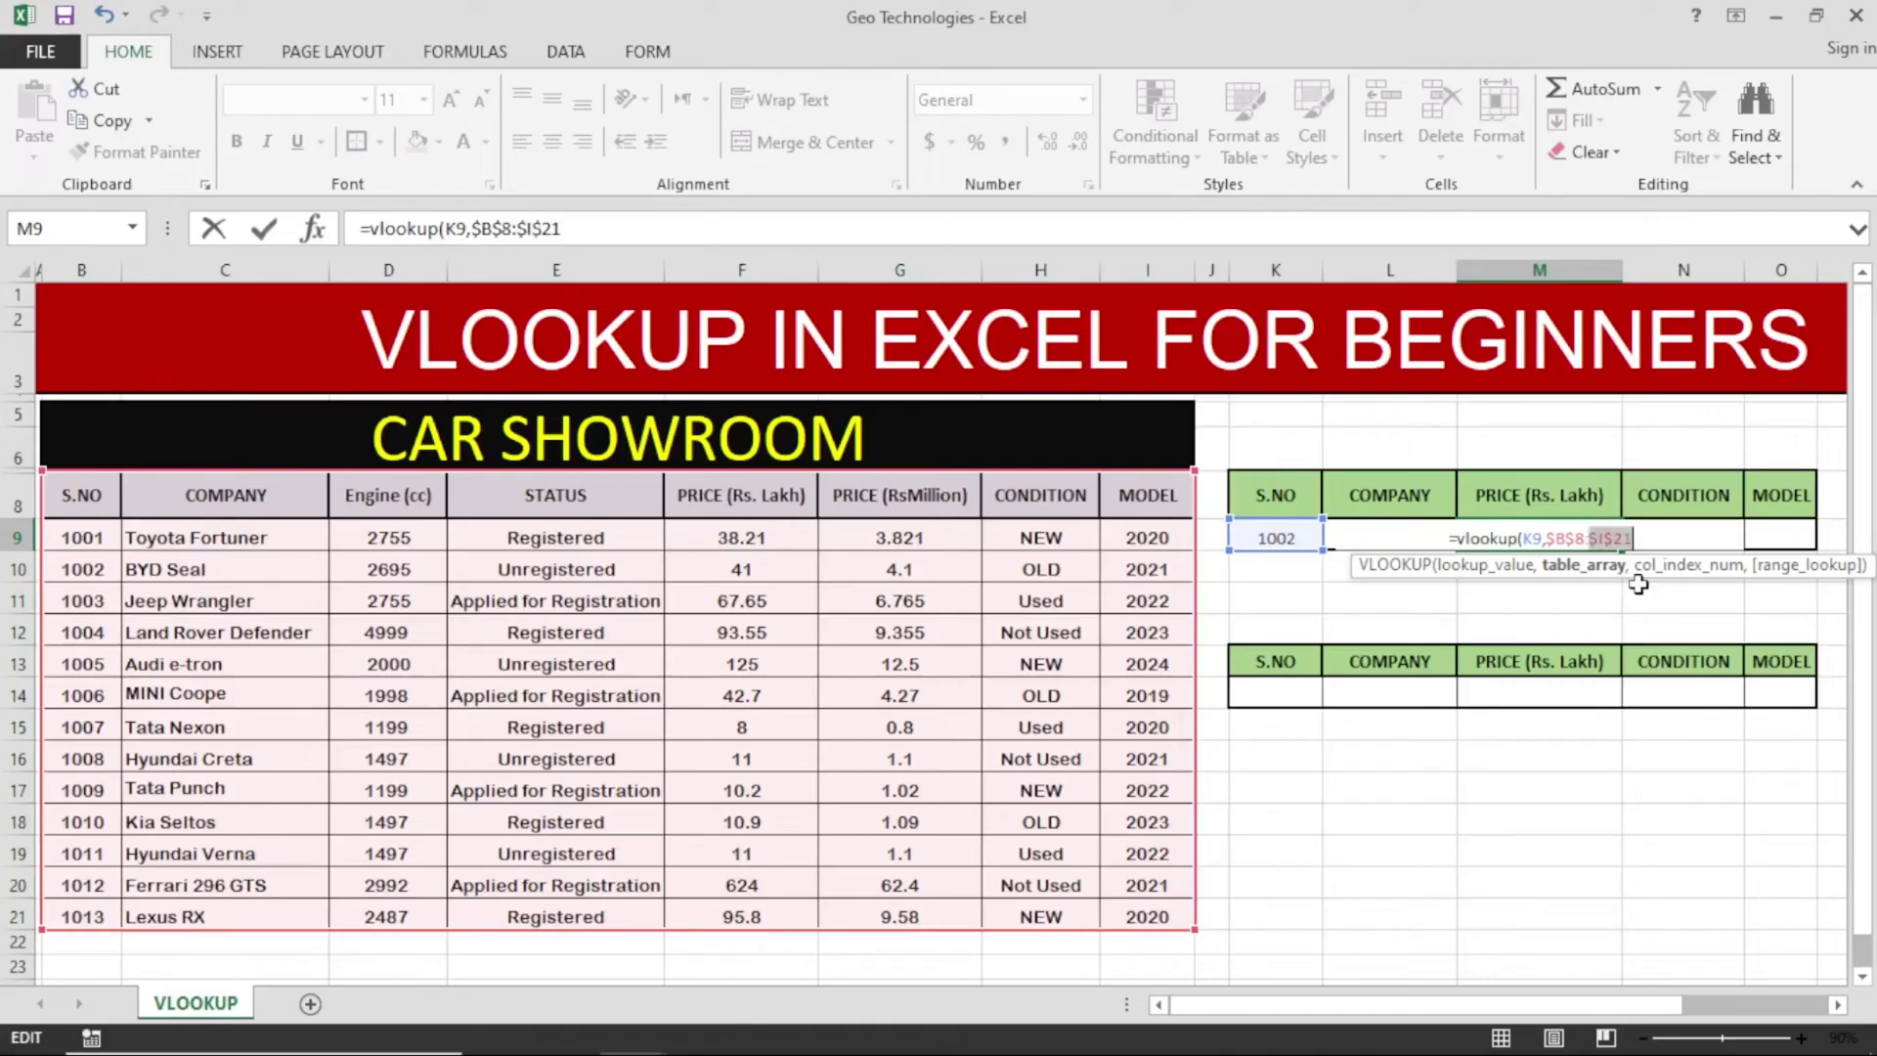
type(",")
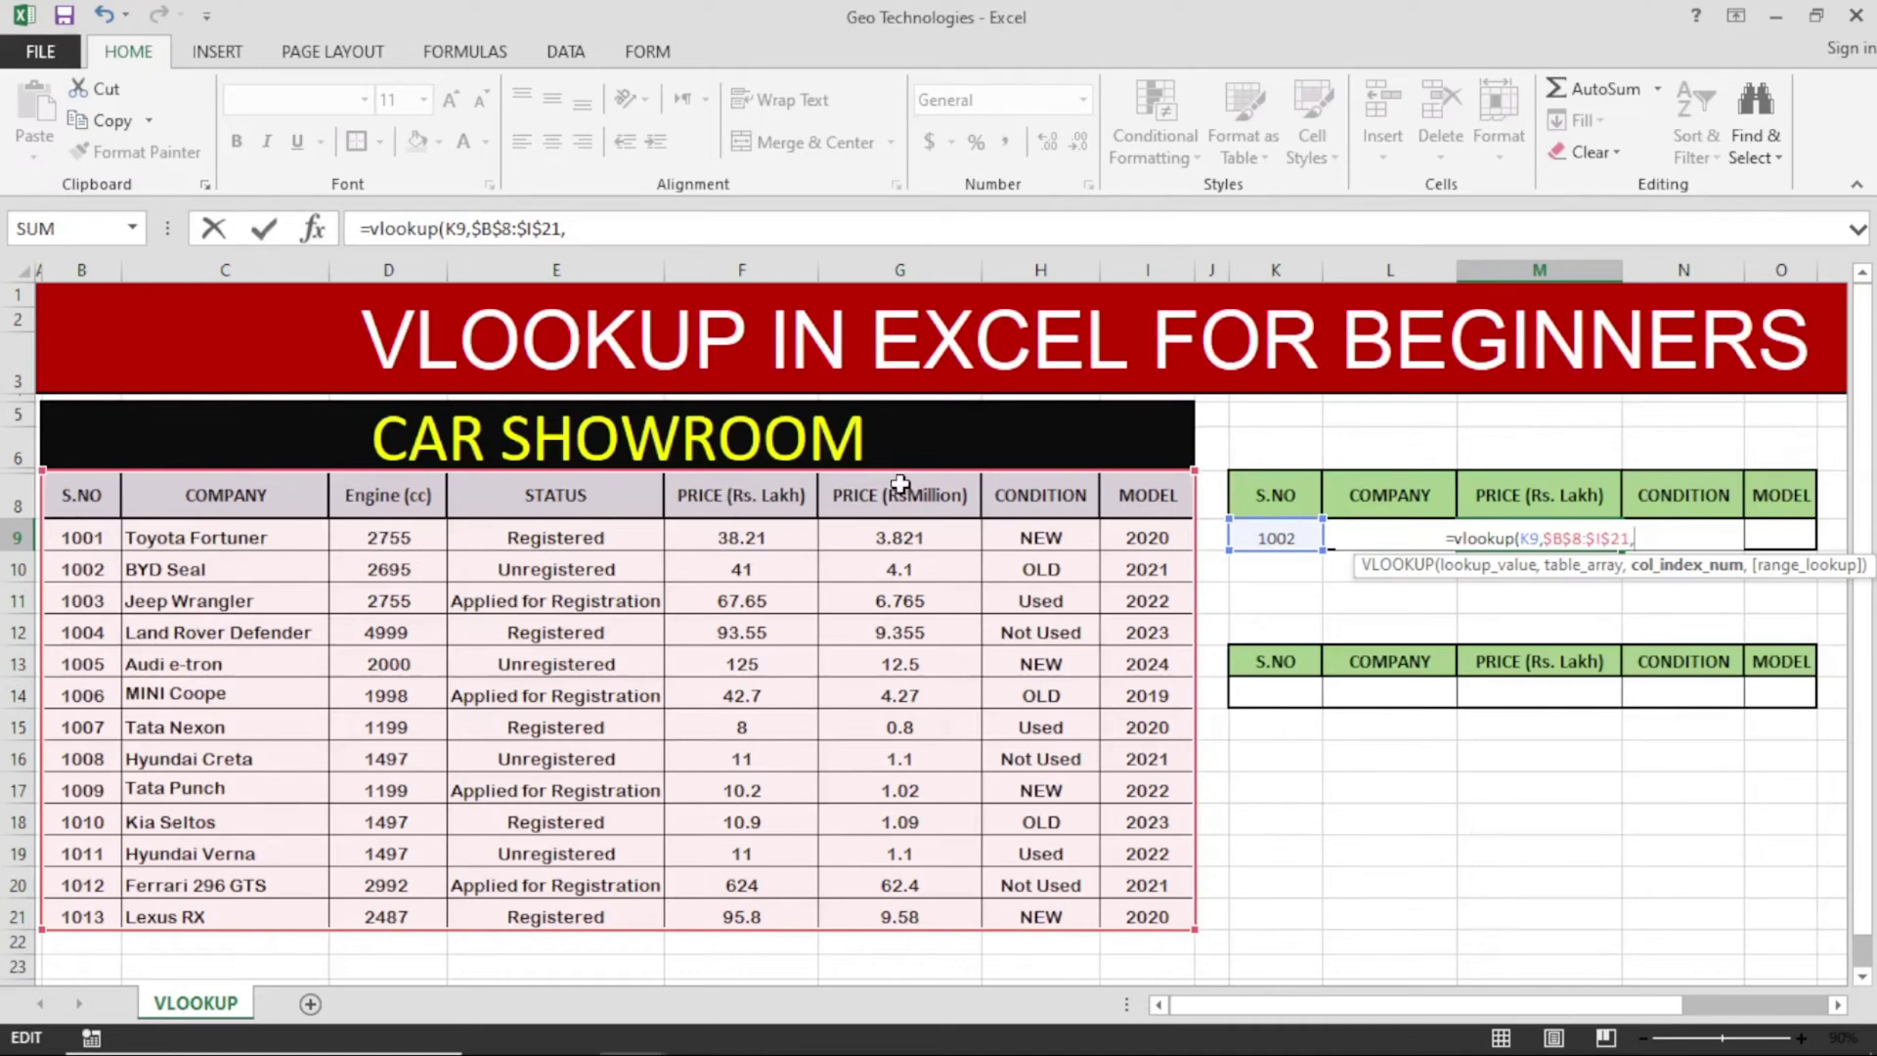
- Complete the price formula with column index 5 and FALSE for an exact match, and check it against the S.NO 1002 price in F10
type("5")
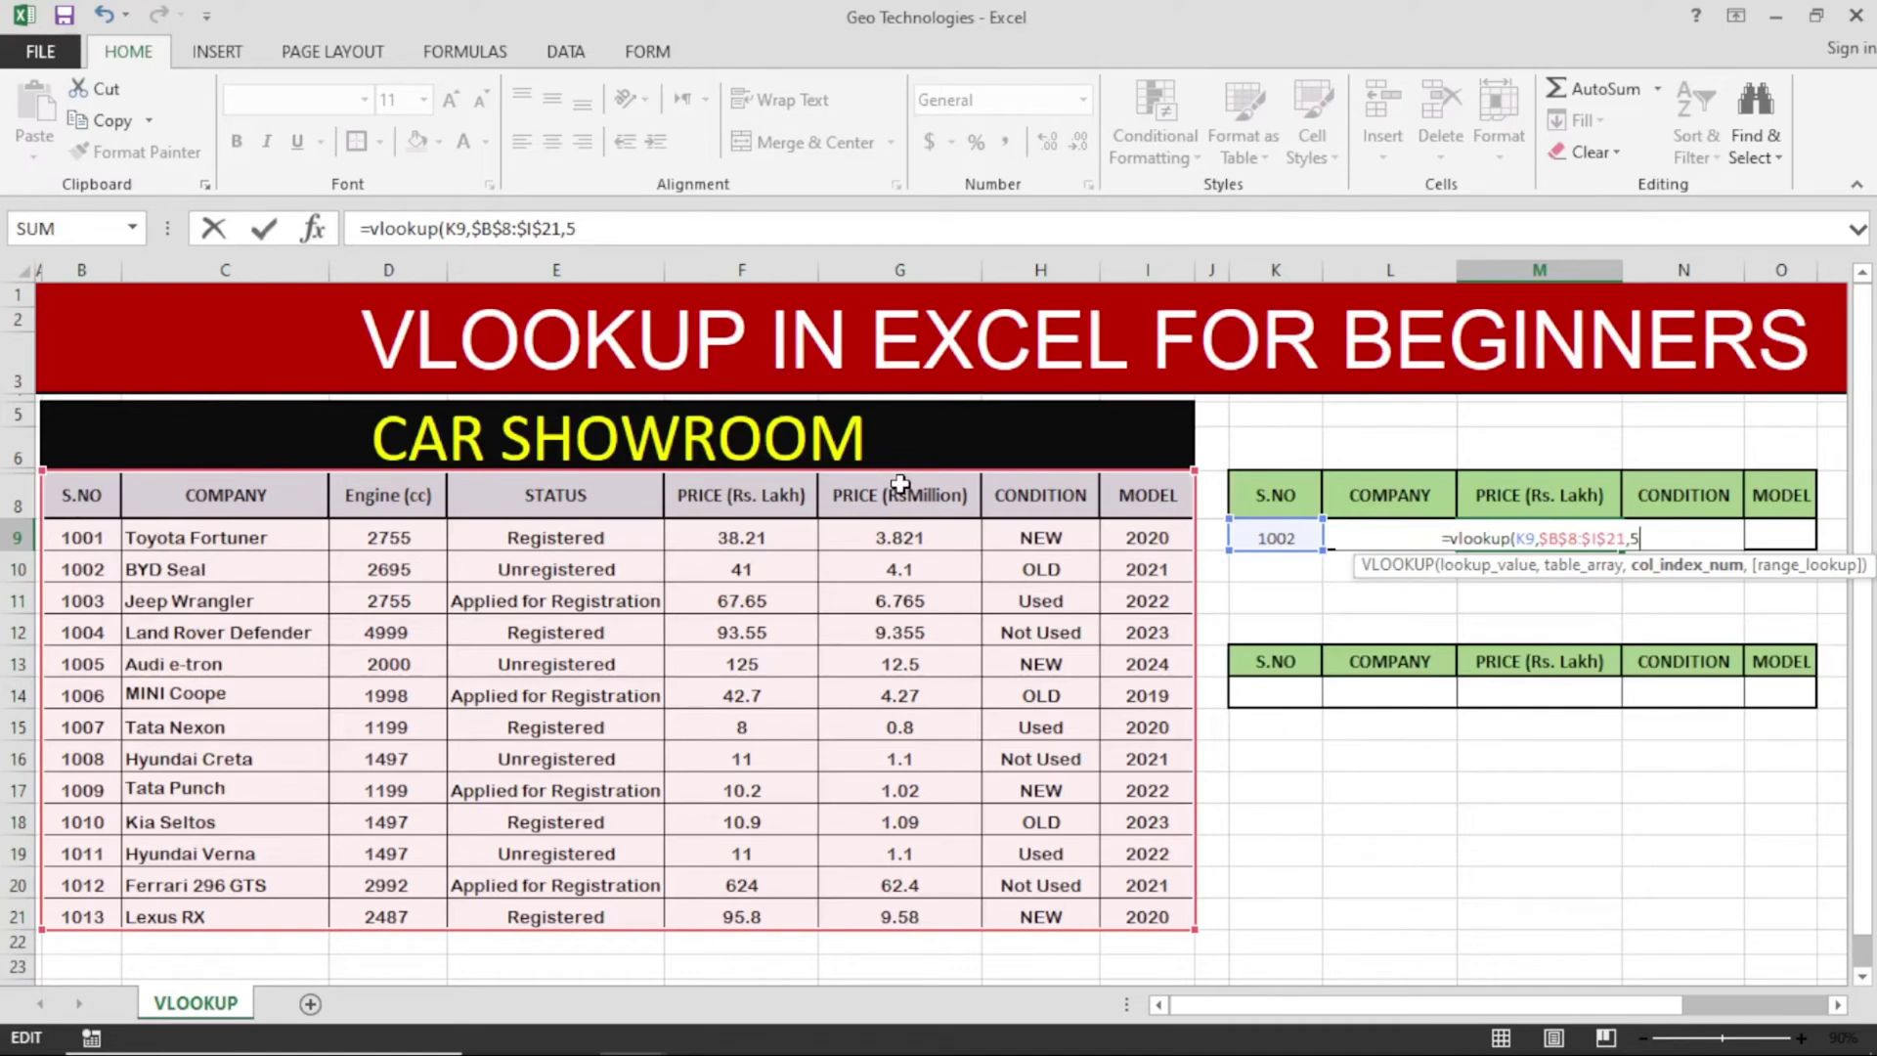
type(",")
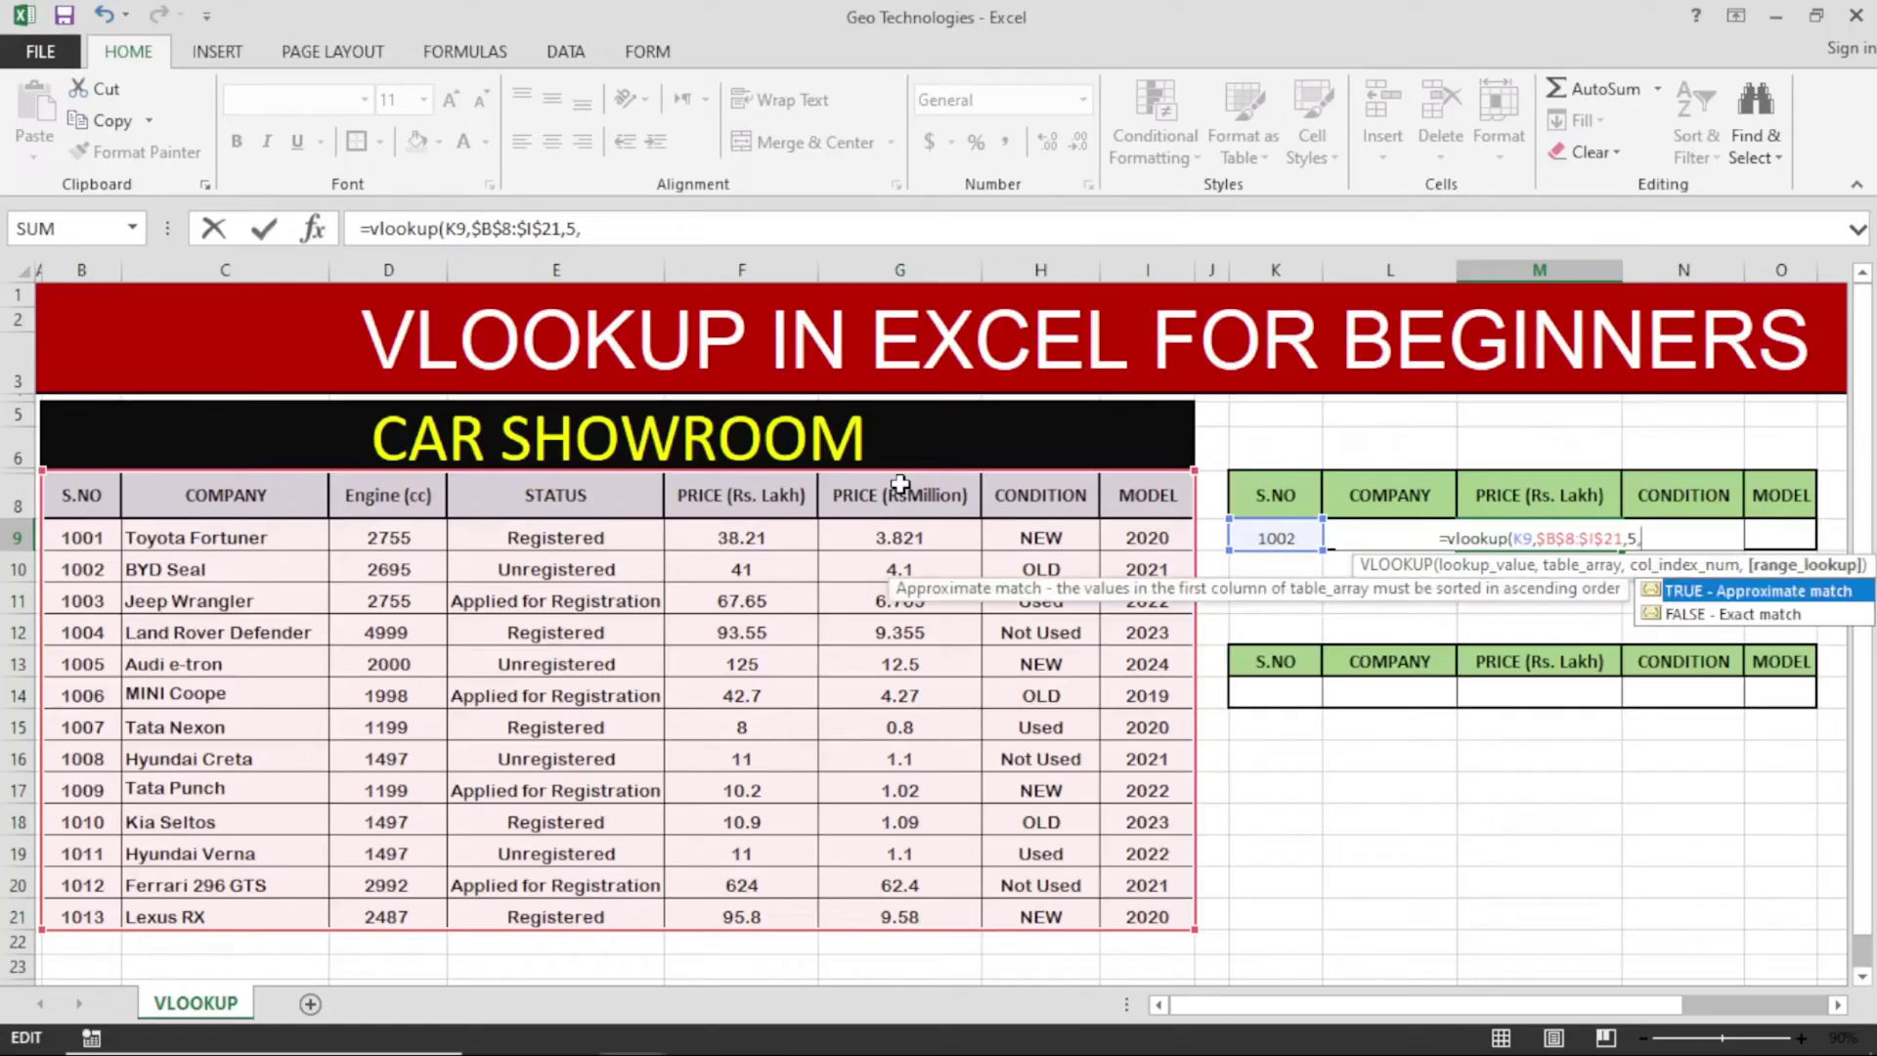
double_click(1739, 616)
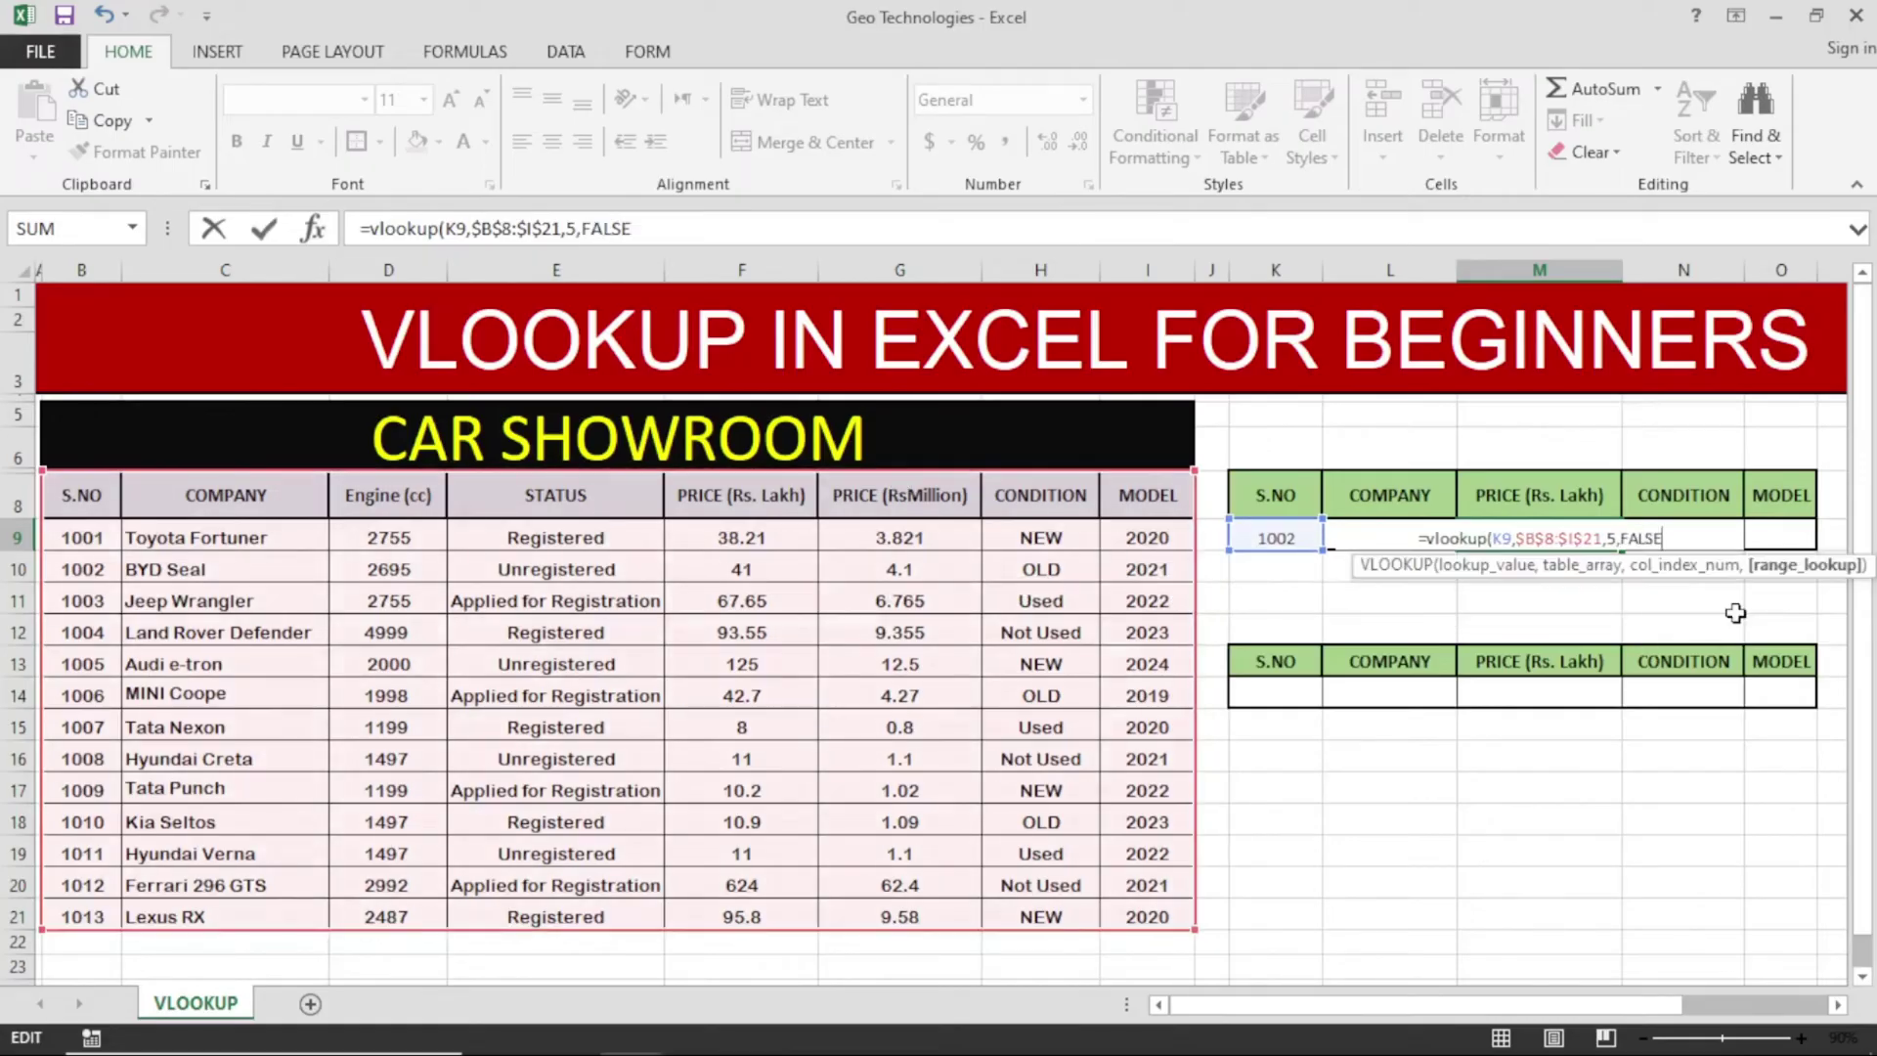
type(")")
key("Return")
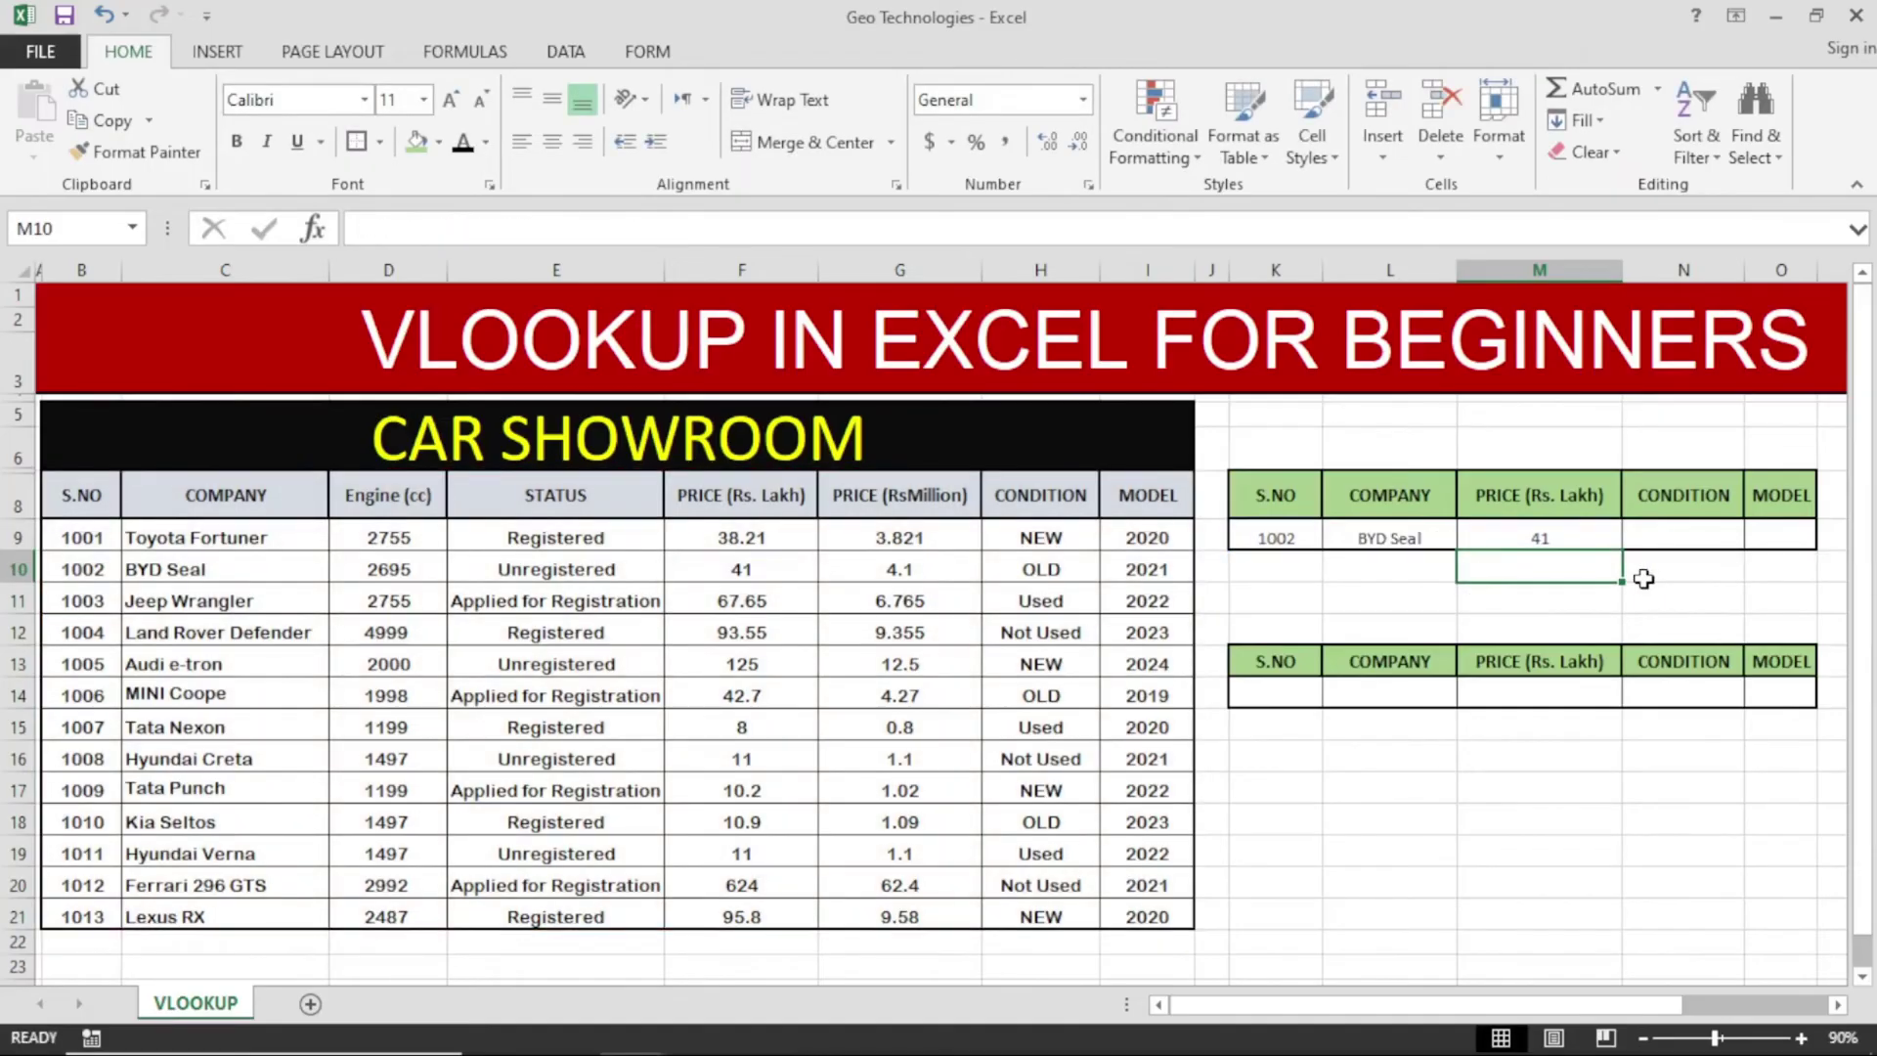
double_click(782, 568)
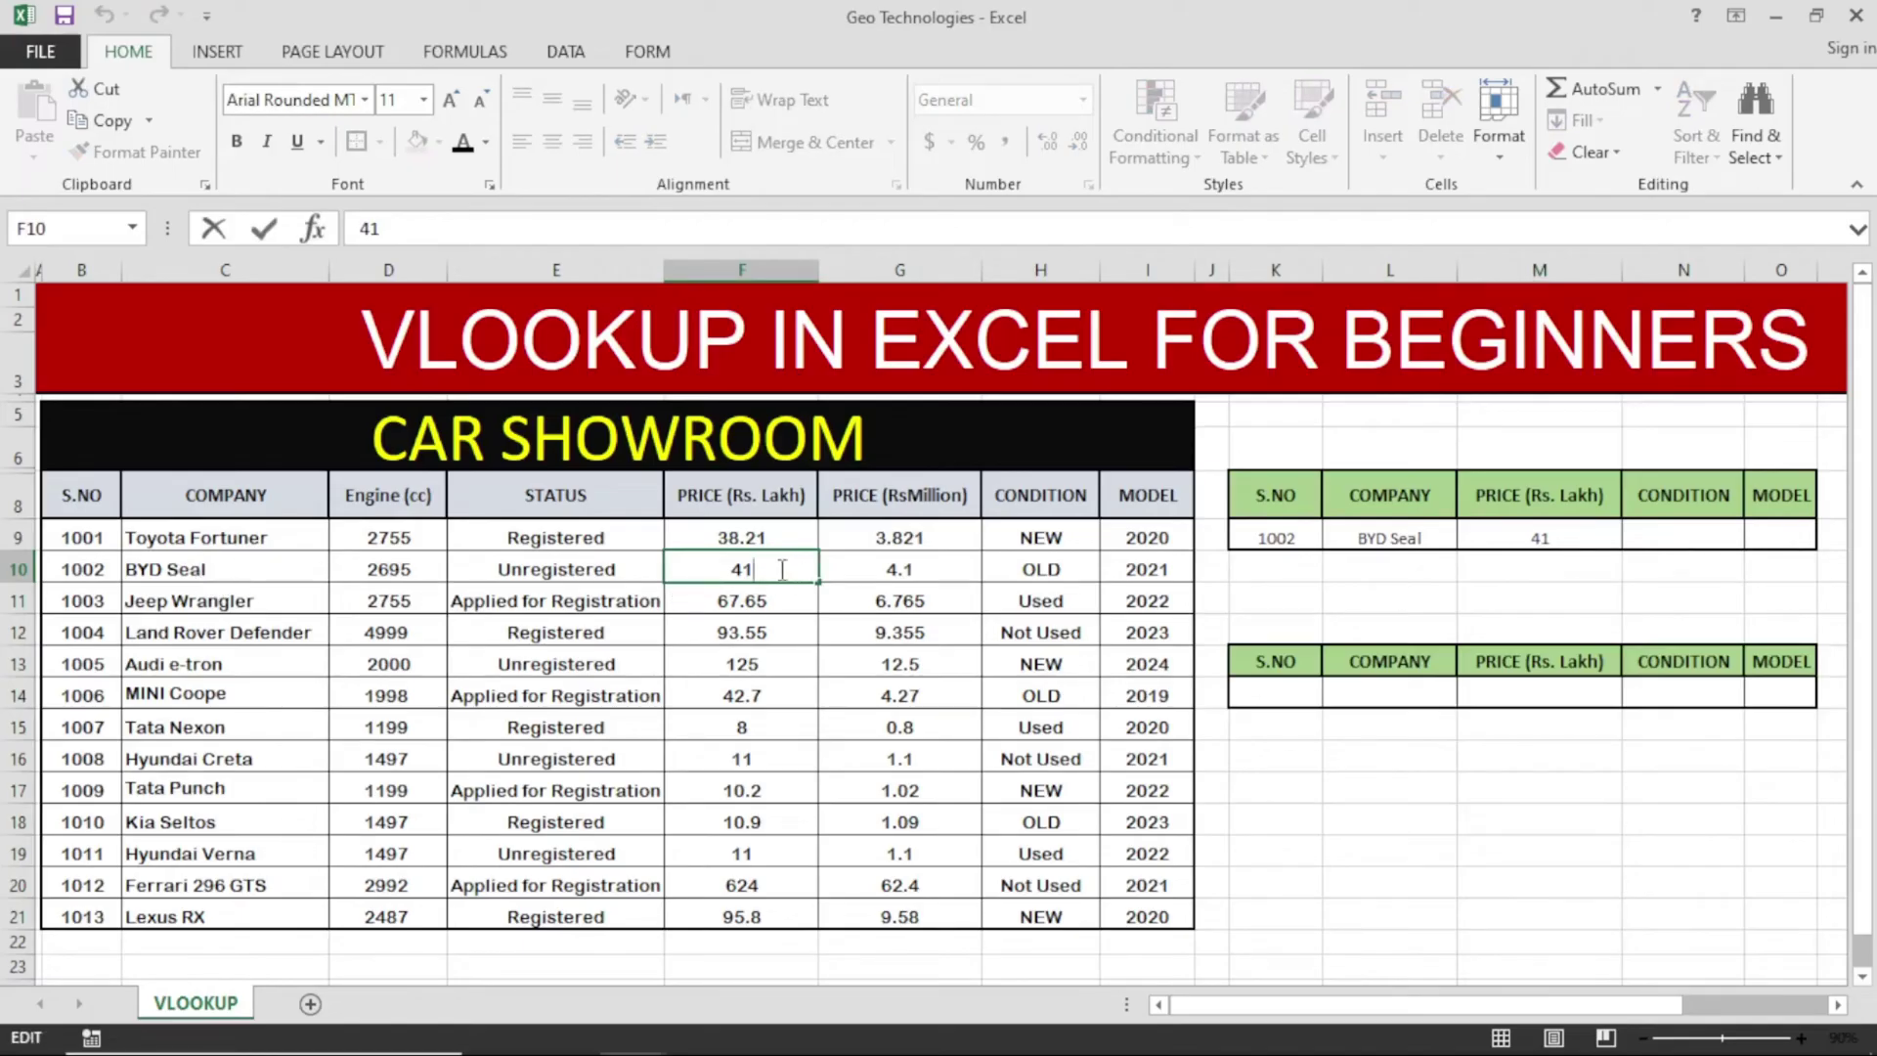
- Begin a VLOOKUP formula in the CONDITION cell N9 with K9 as the lookup value
left_click(1653, 533)
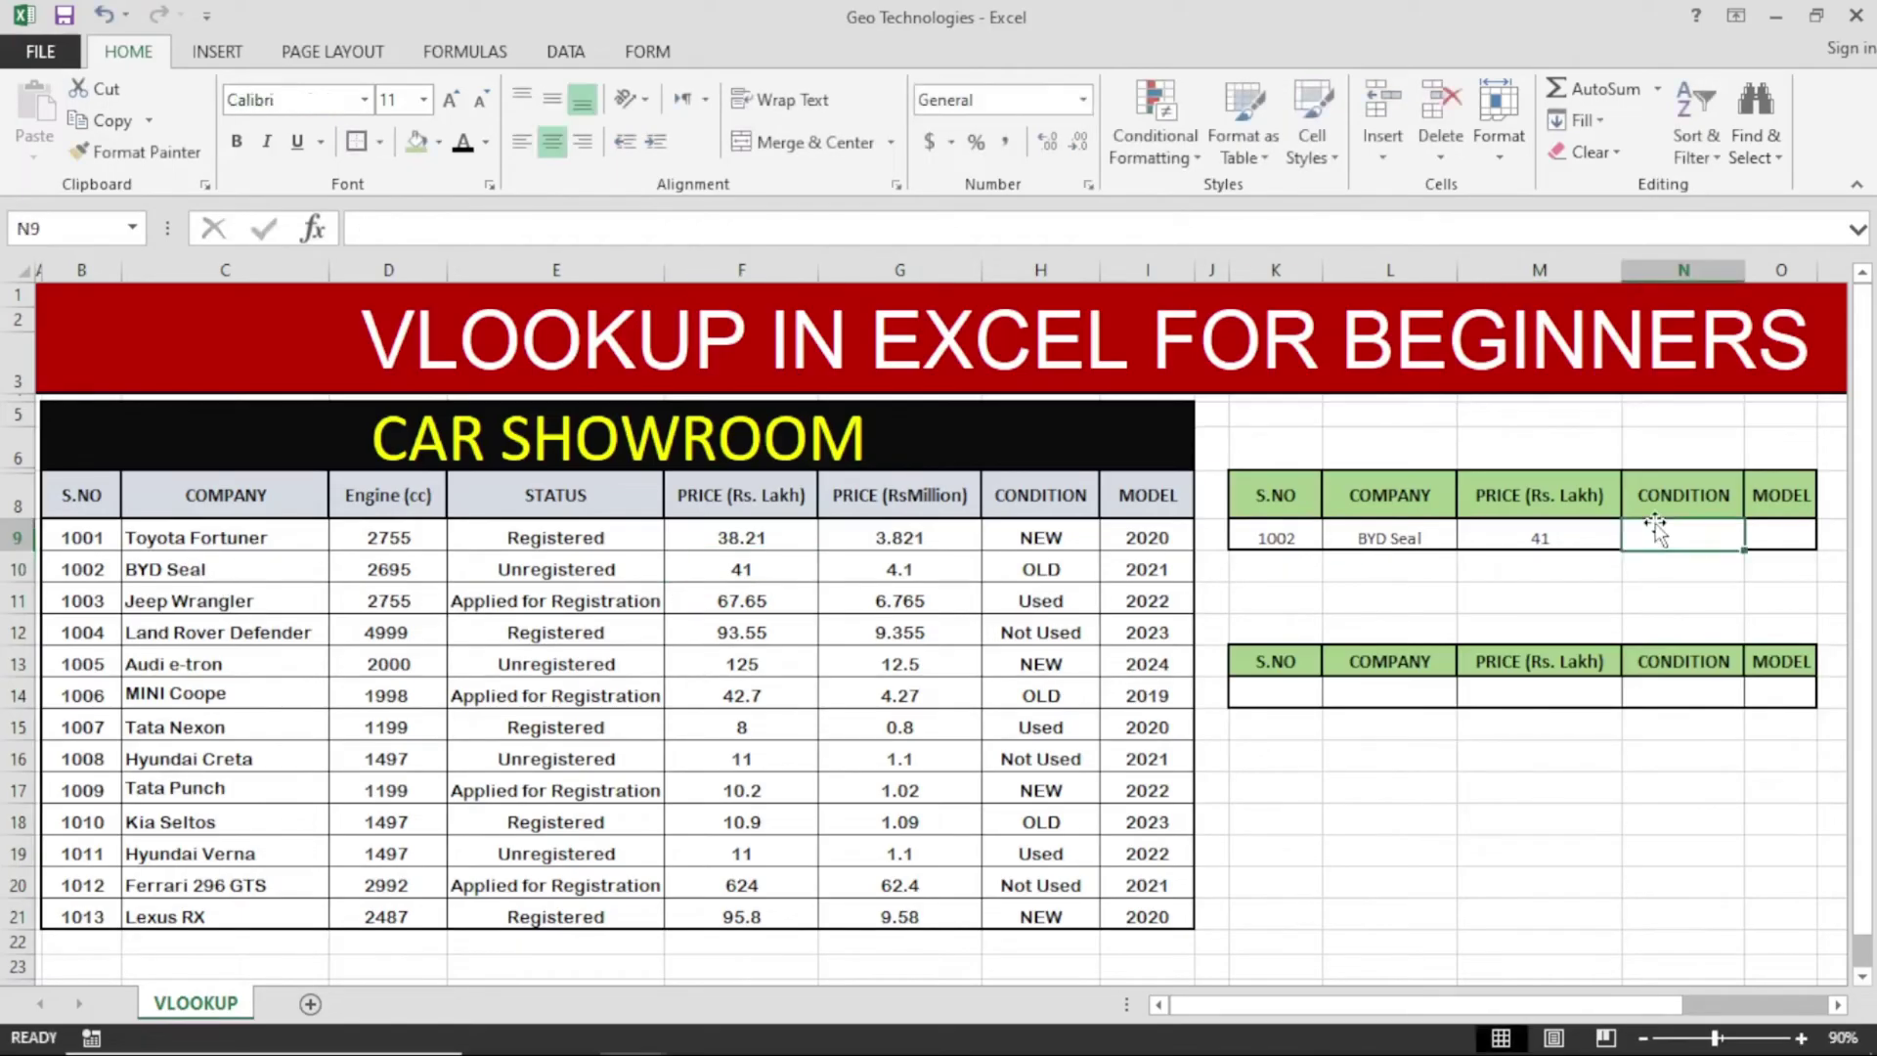
type("=")
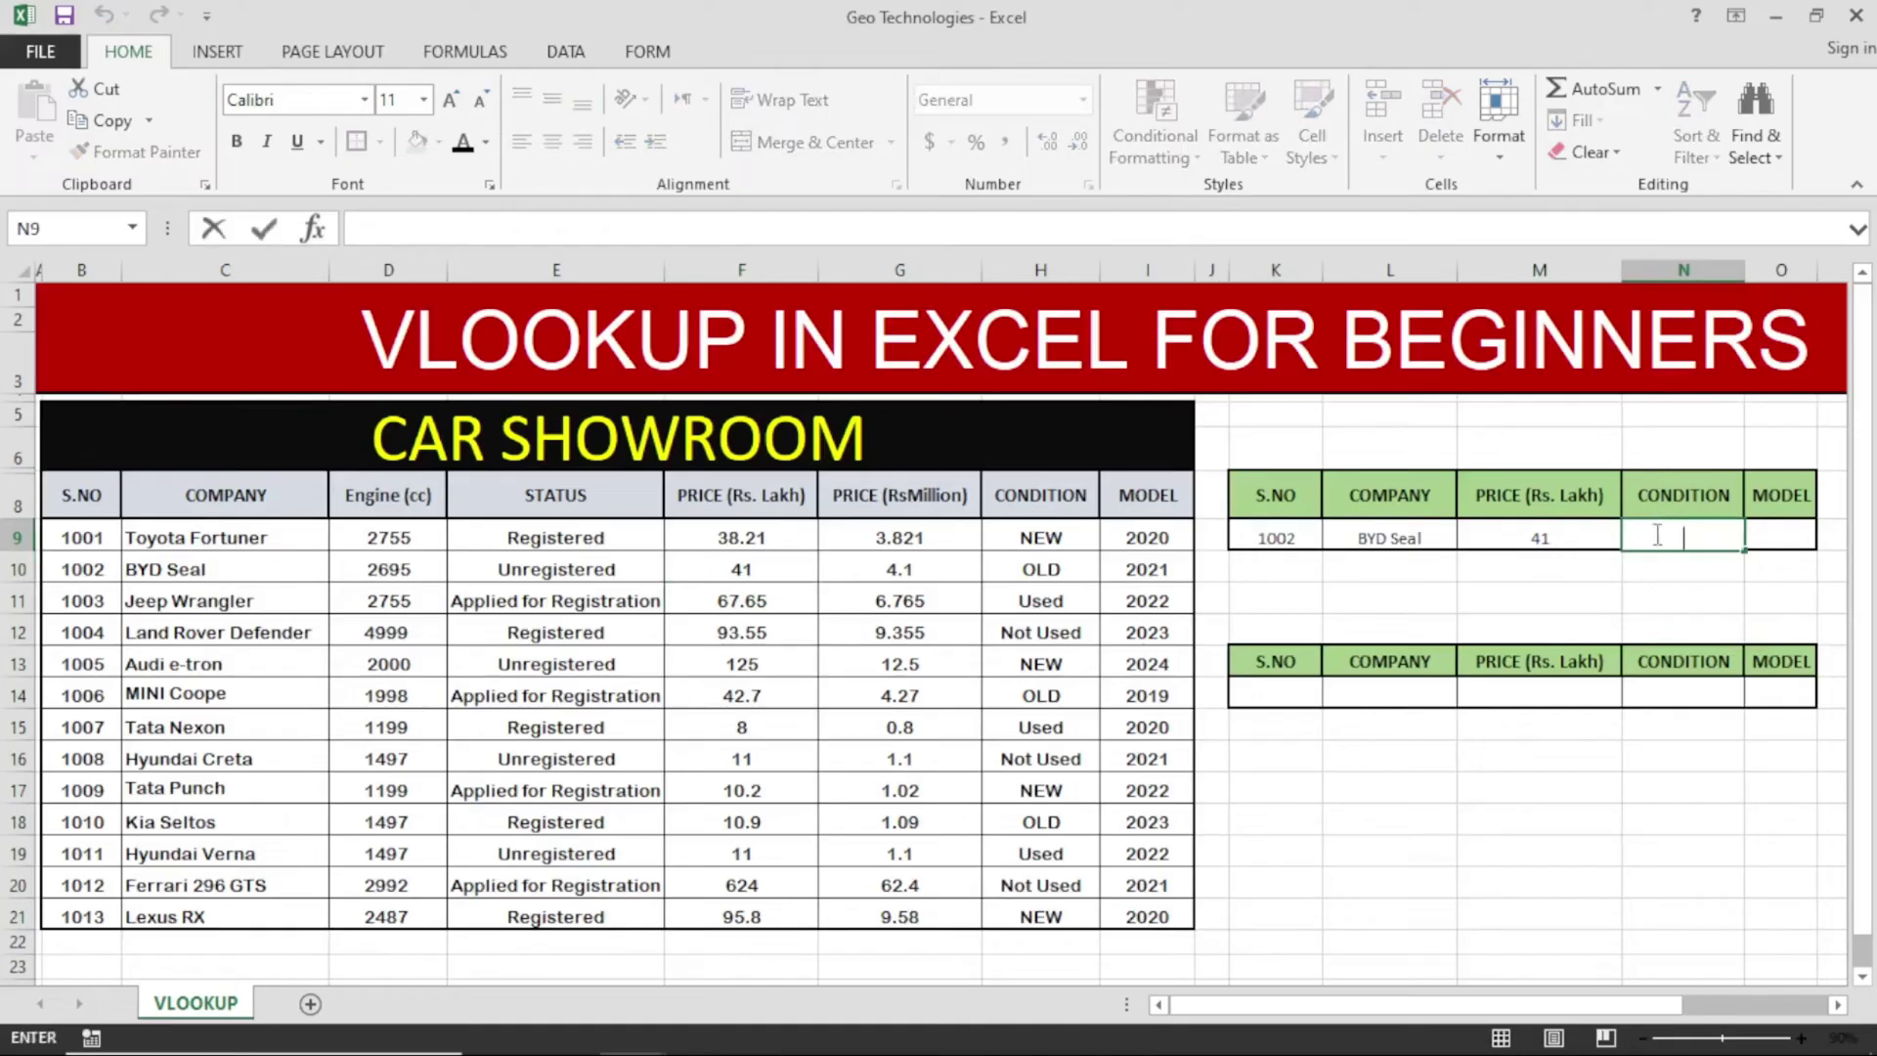
type("vloo")
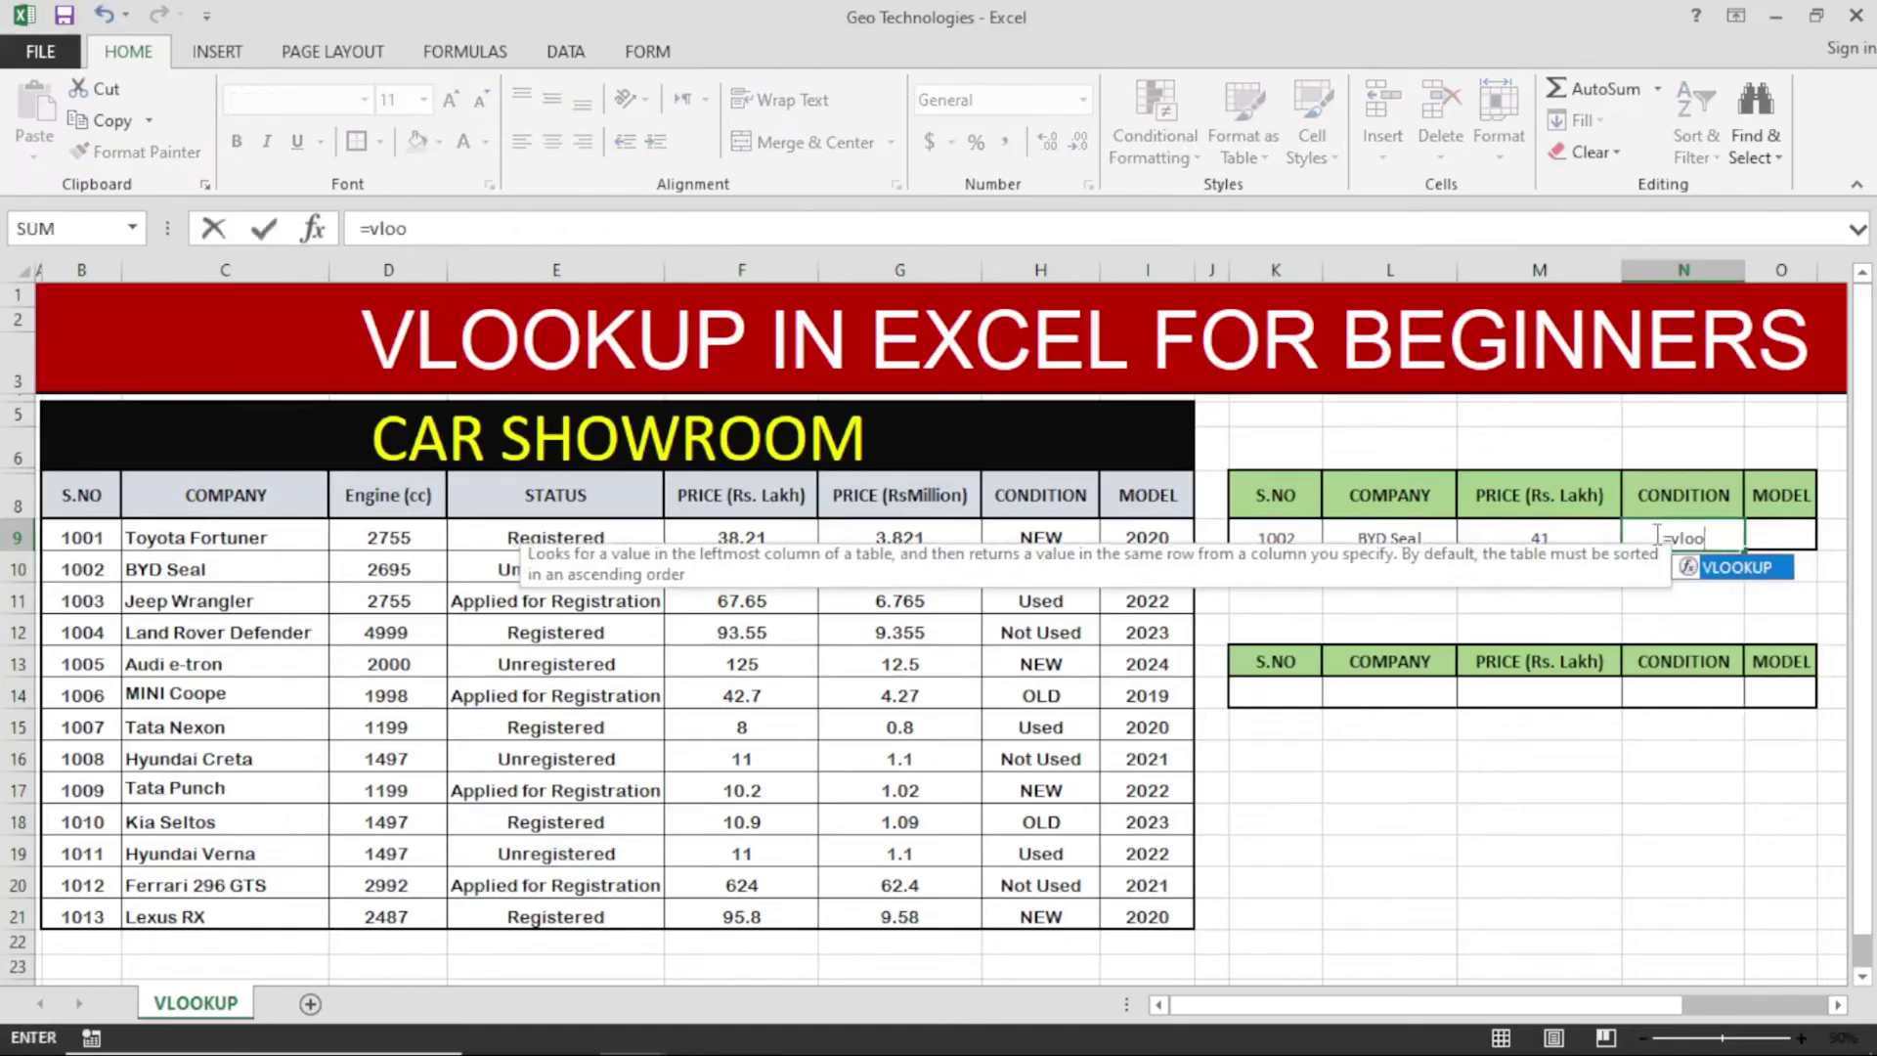
type("kup(")
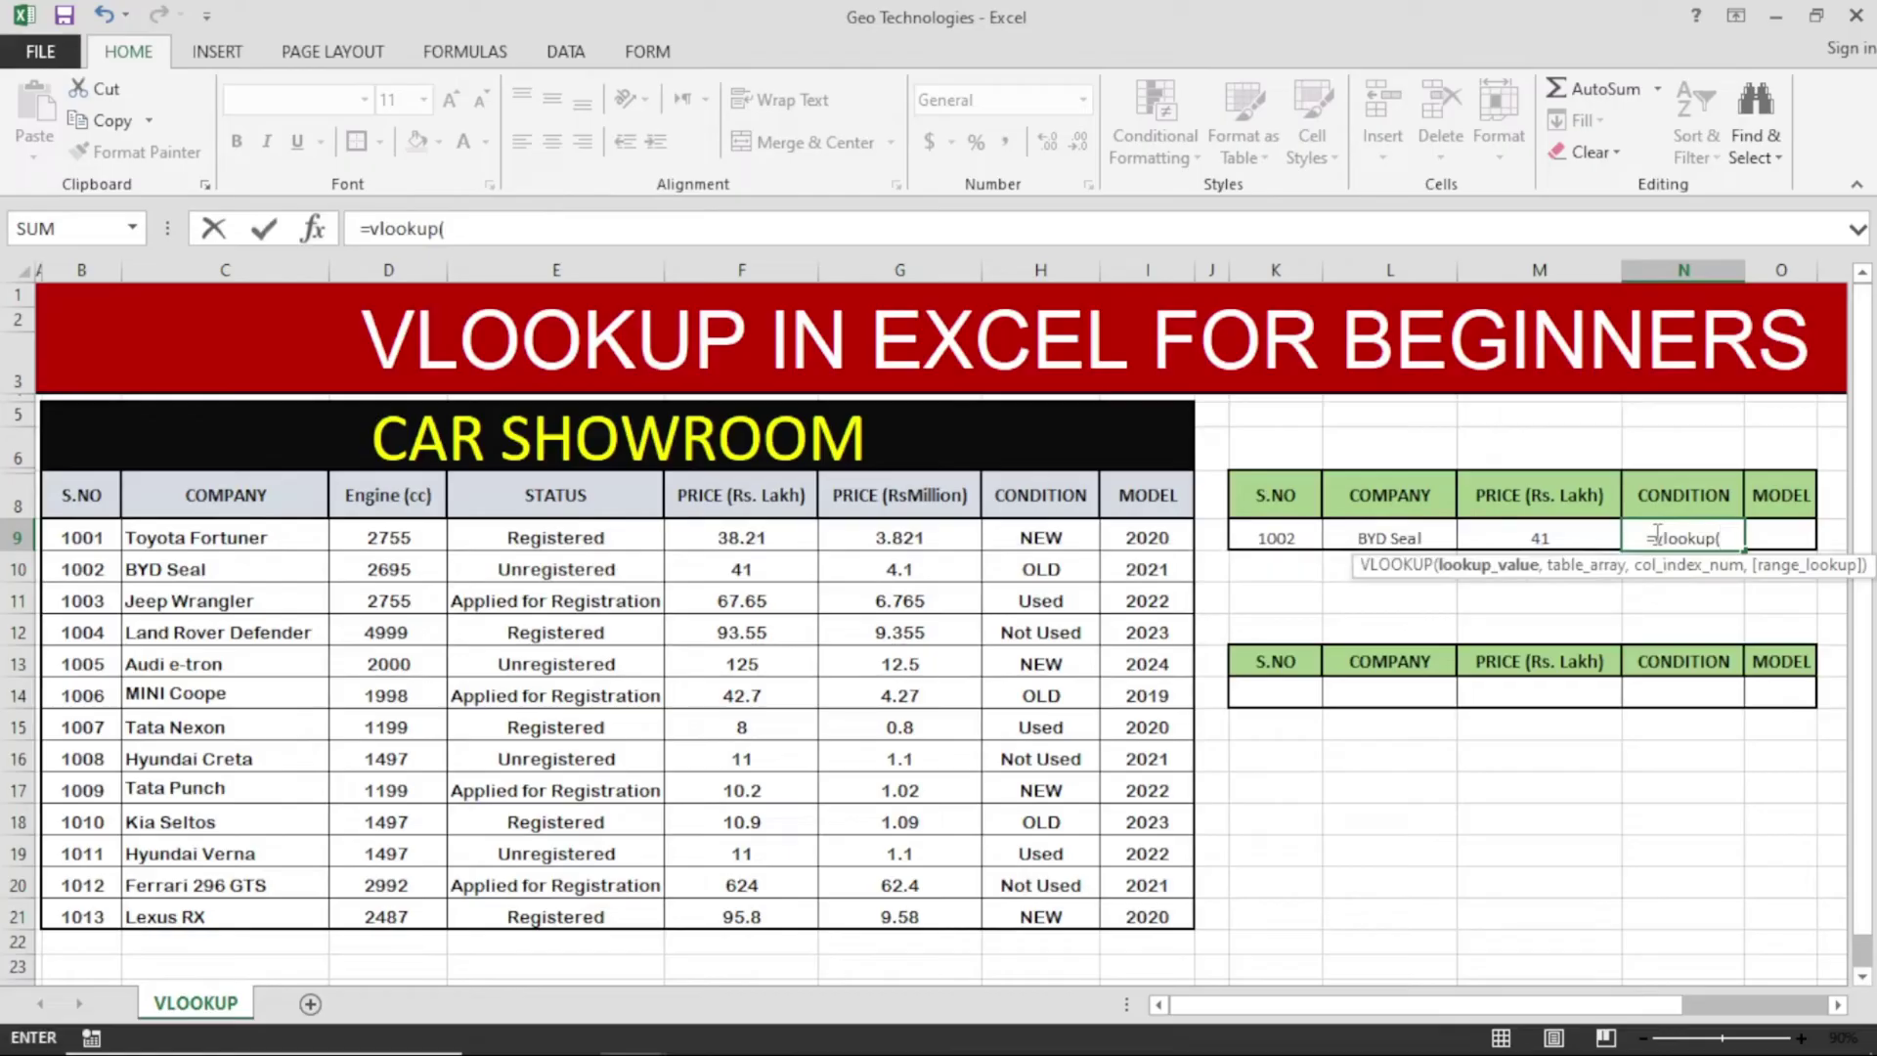
left_click(1282, 541)
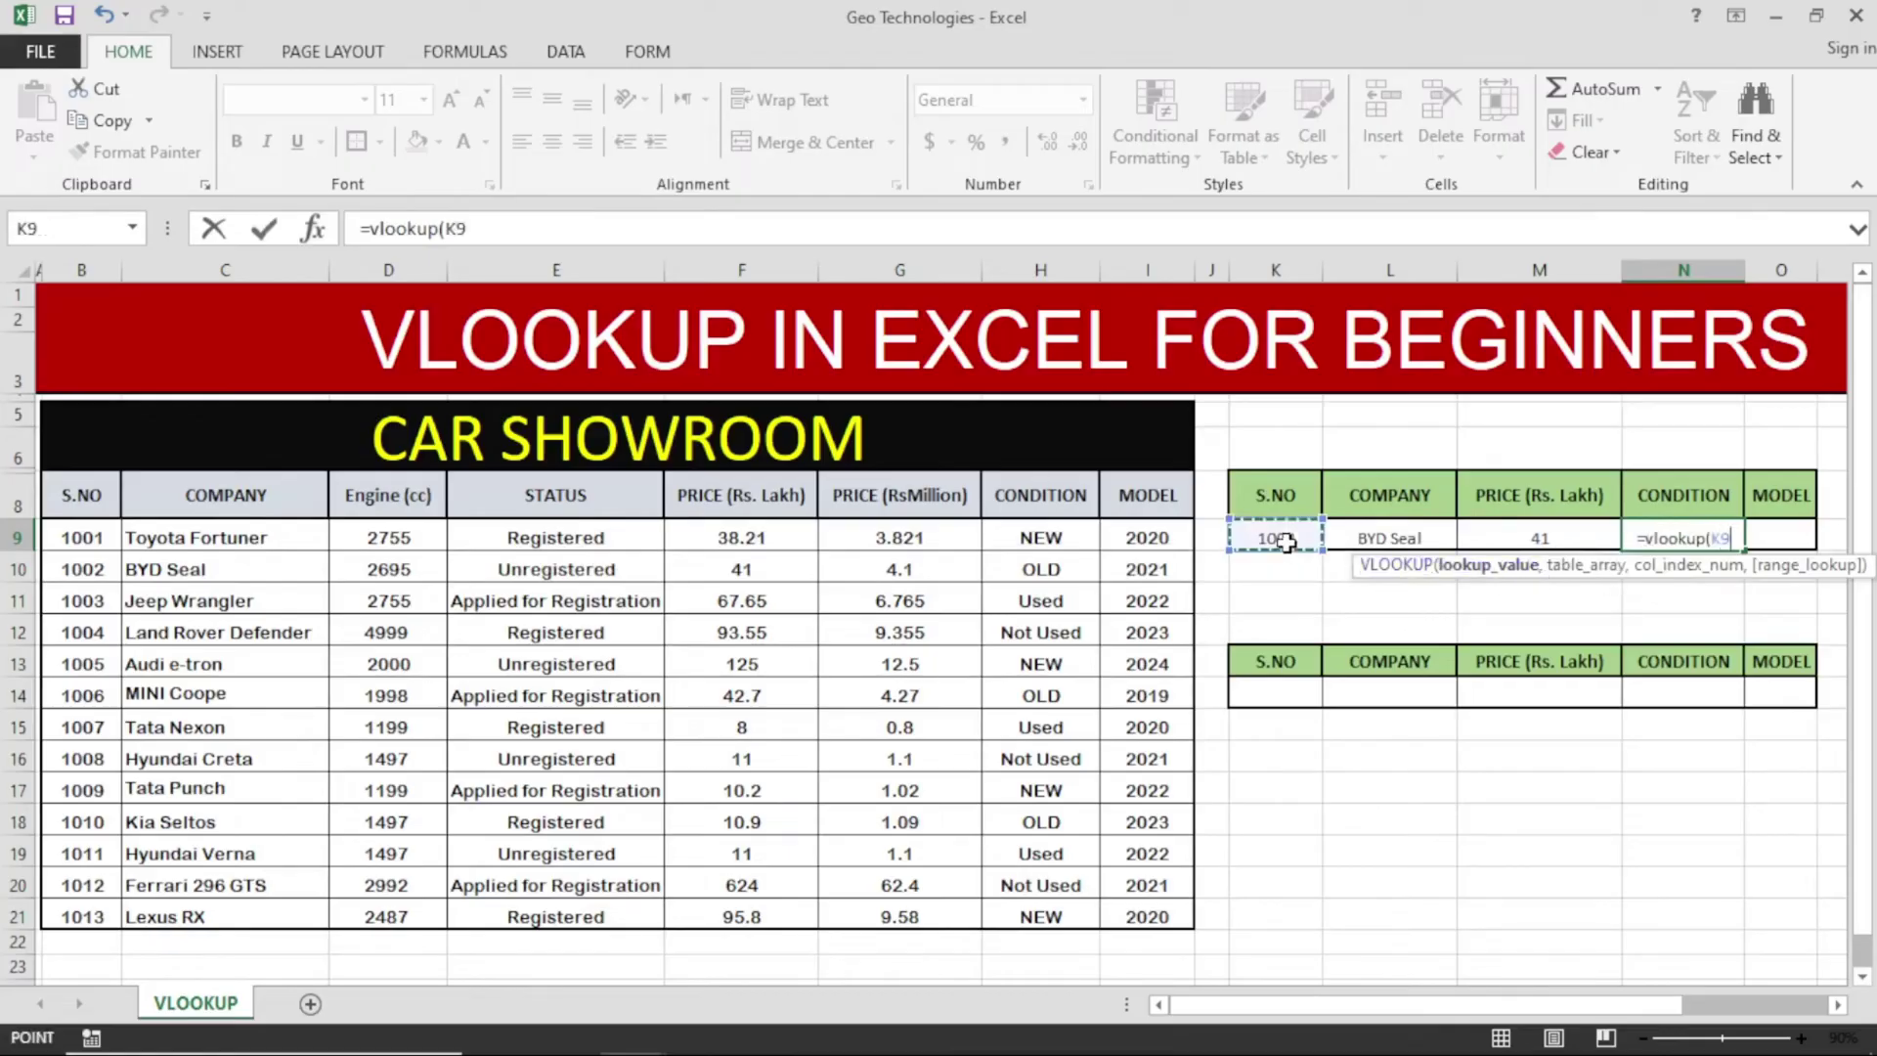
type(",")
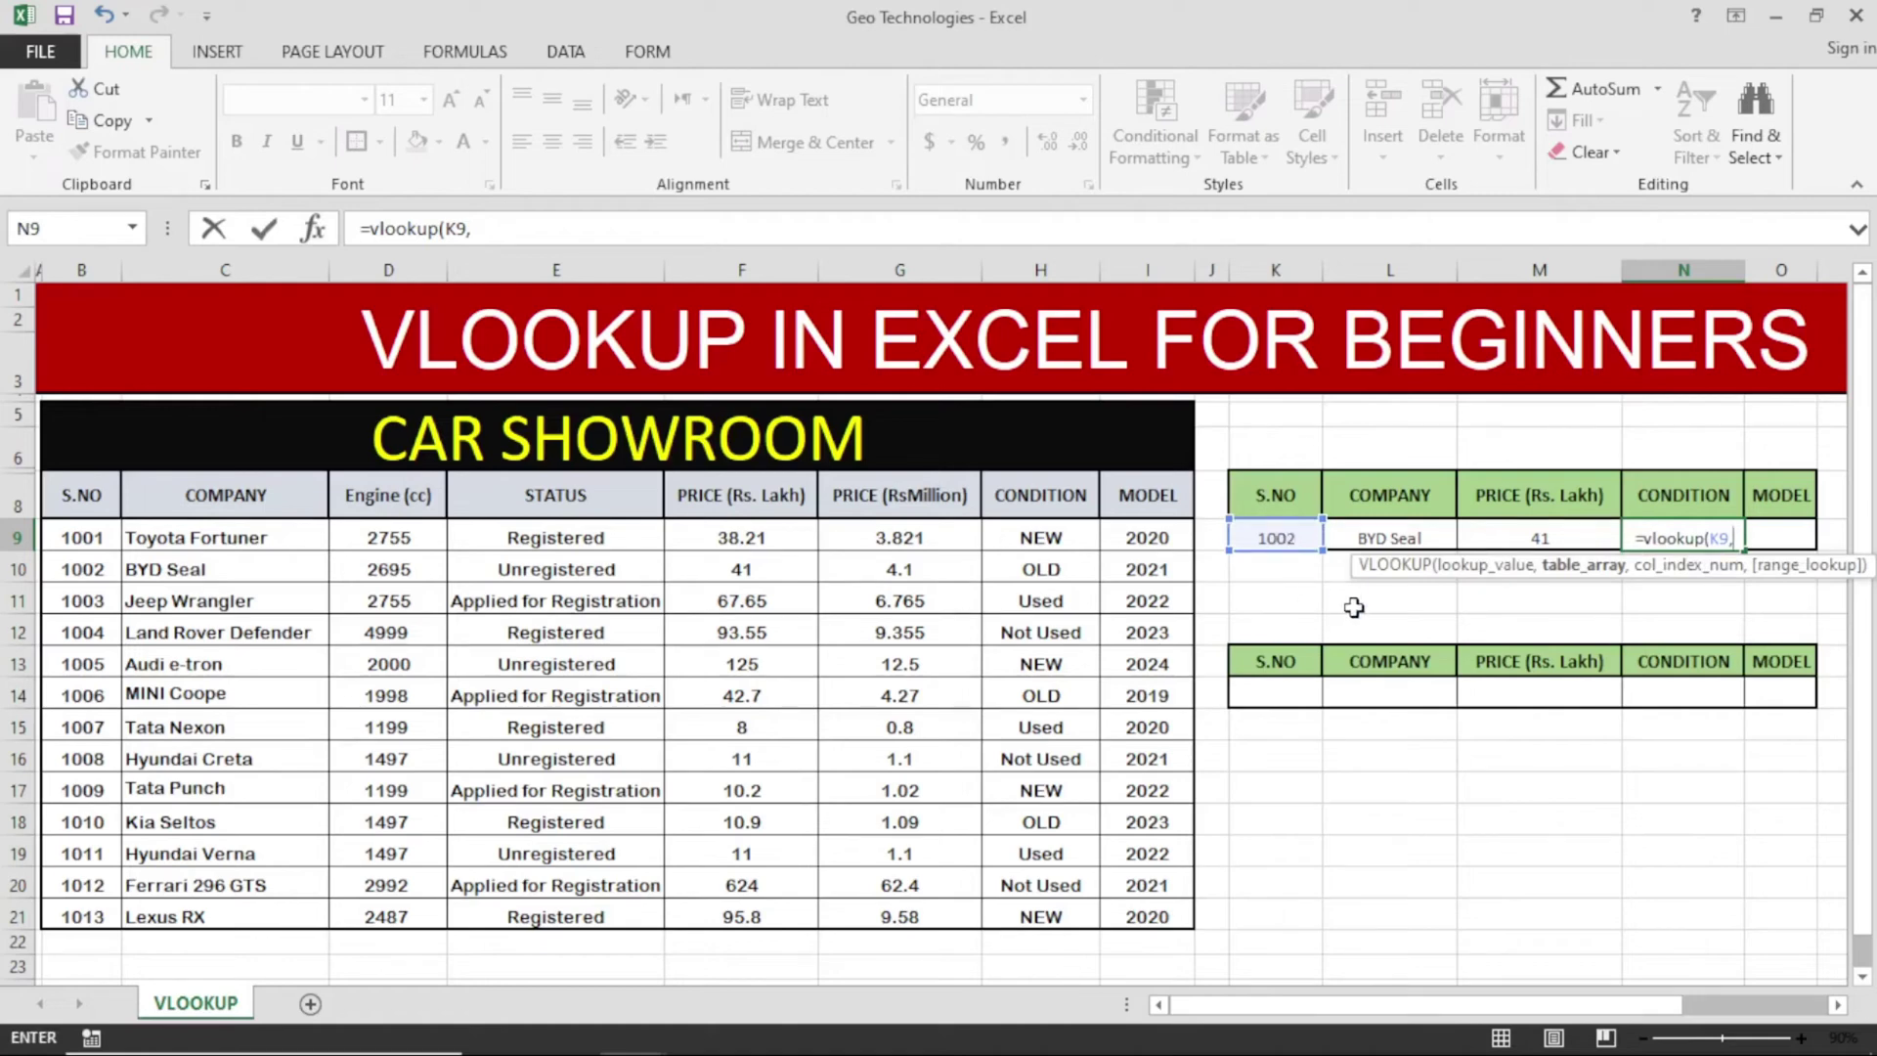
- Set the condition formula's table array to B8:I21 and make it absolute as $B$8:$I$21
left_click_drag(81, 495, 1144, 925)
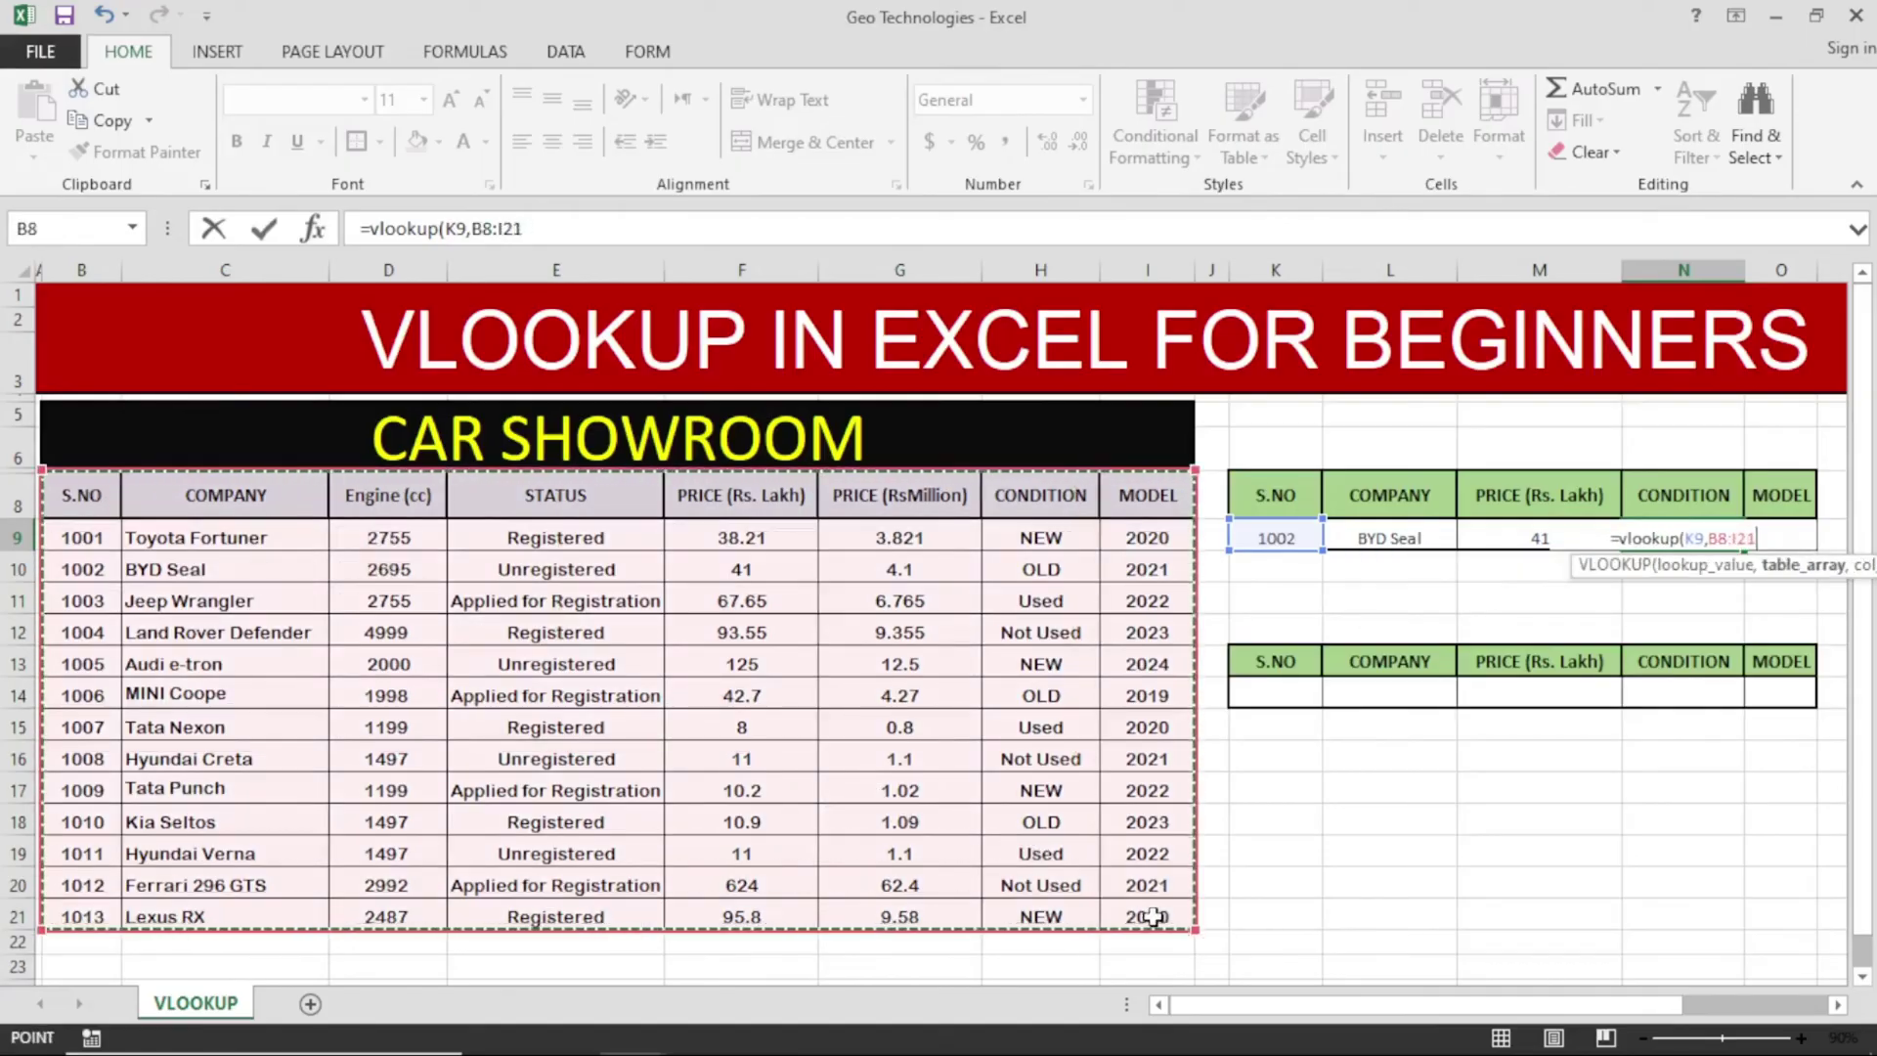
left_click(1713, 538)
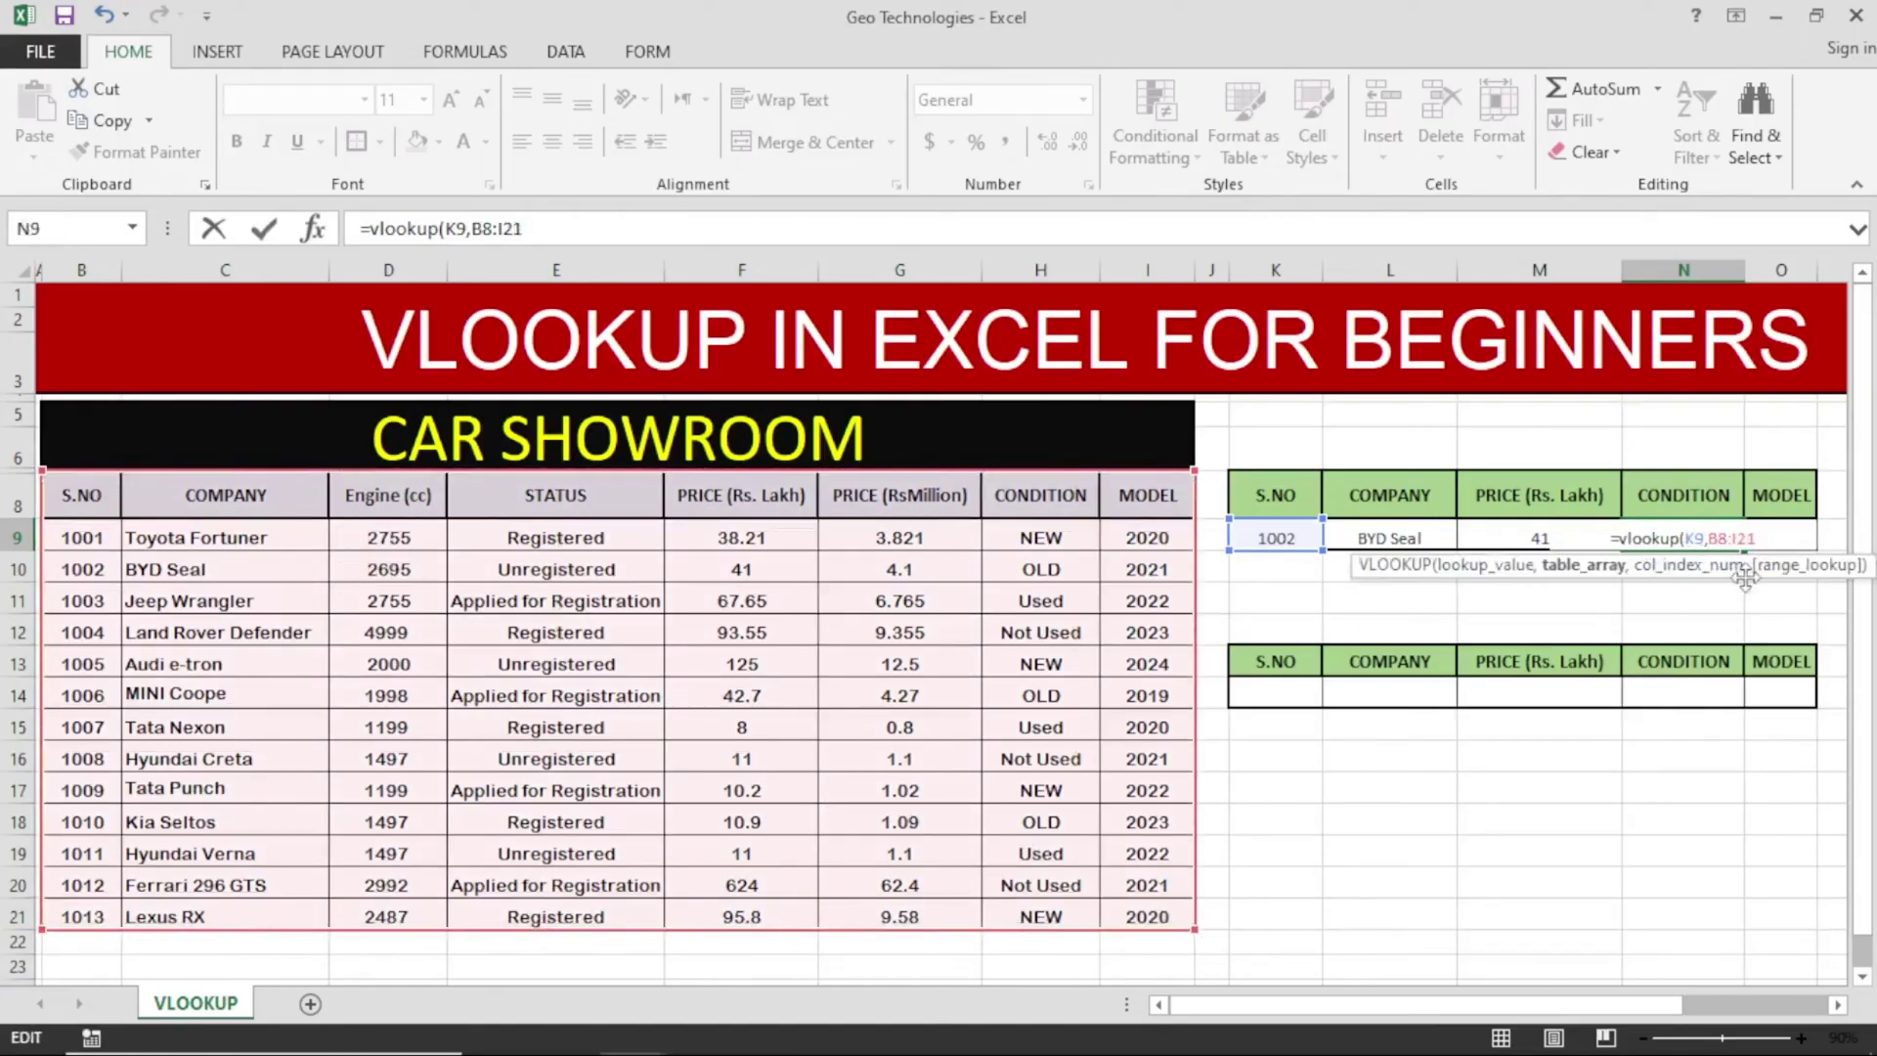
key("F4")
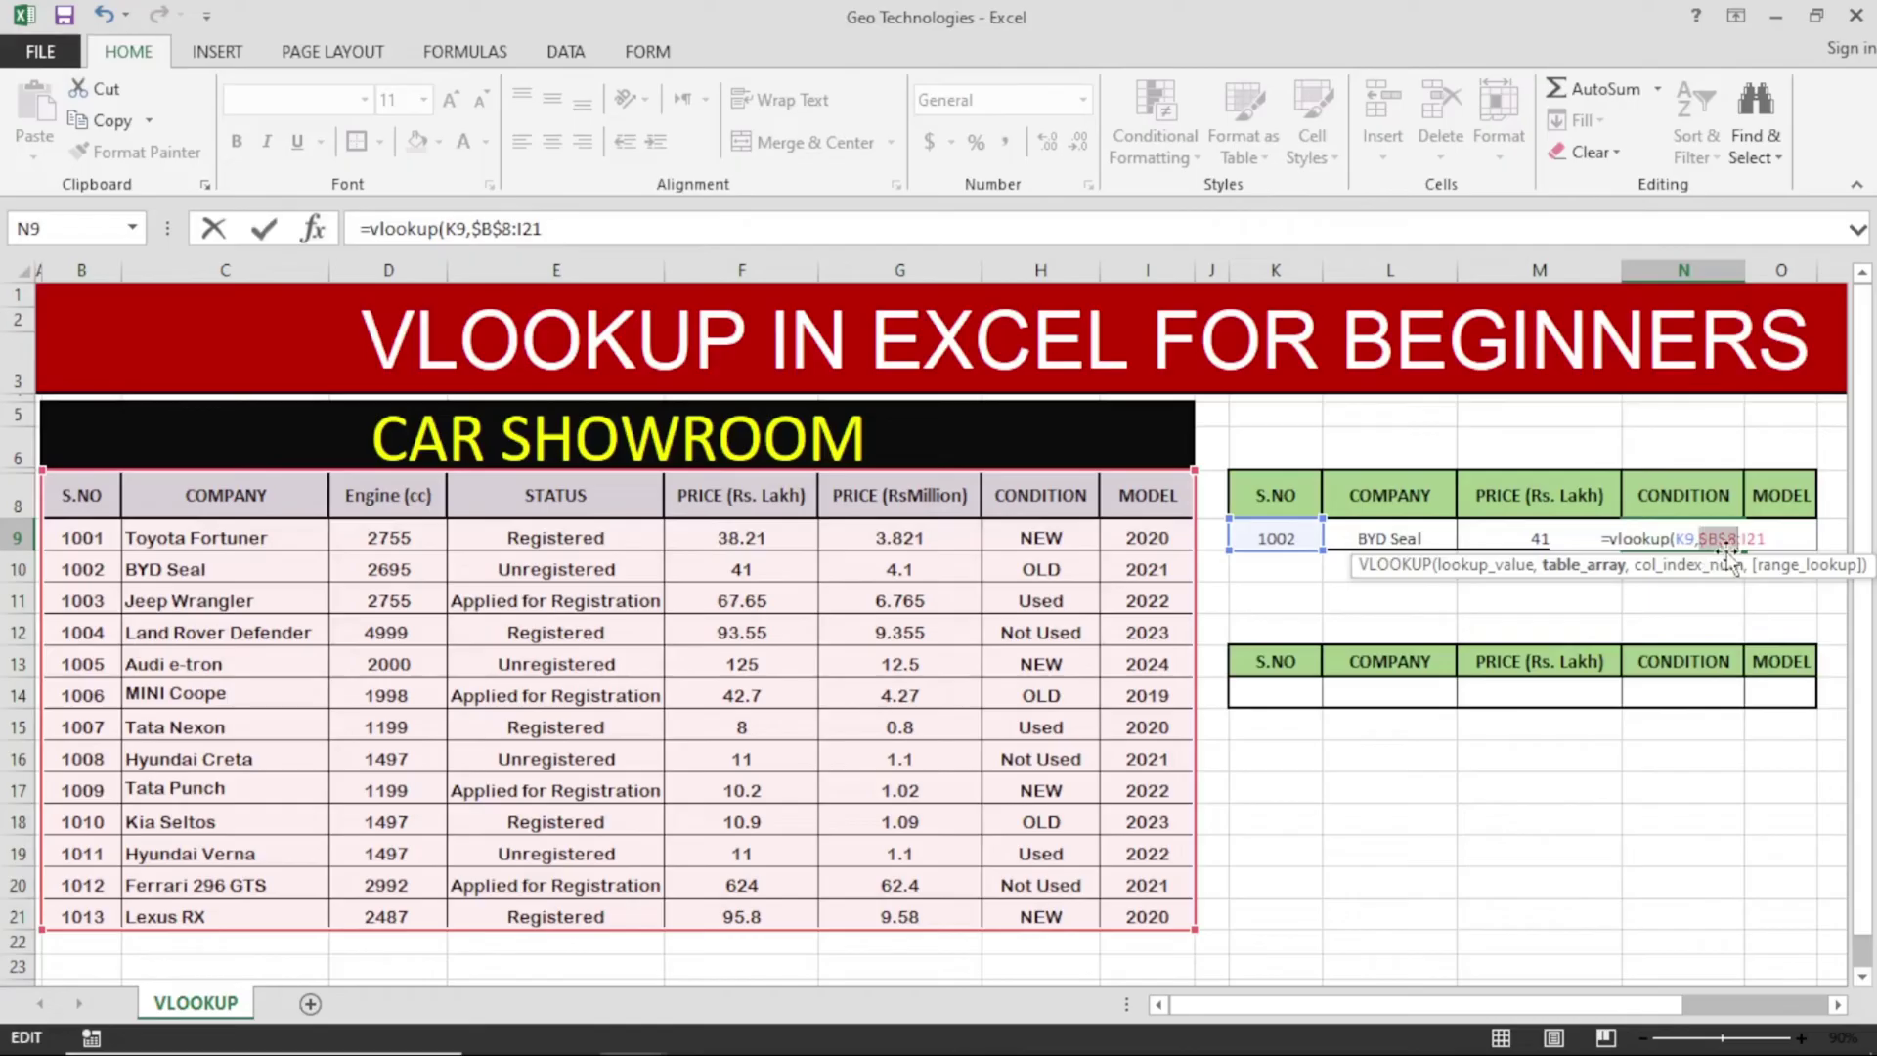
left_click(1745, 538)
key("F4")
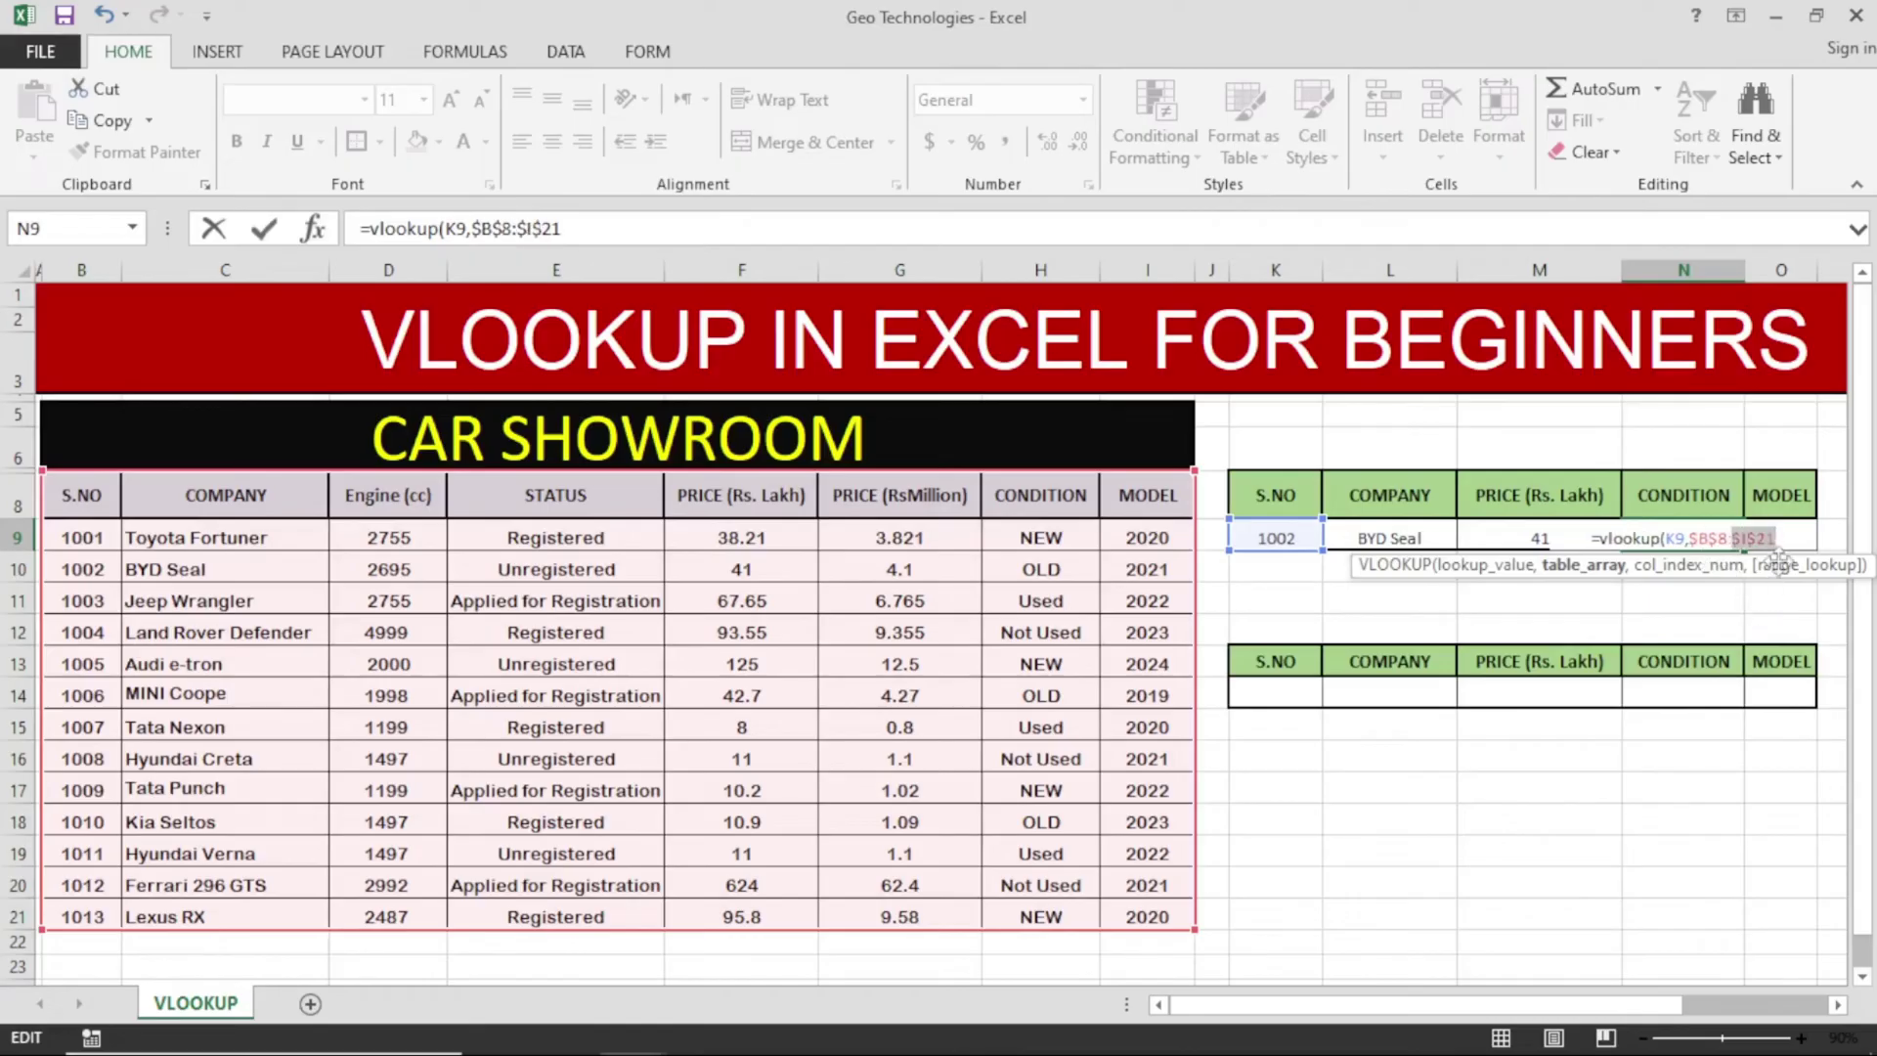
type(",")
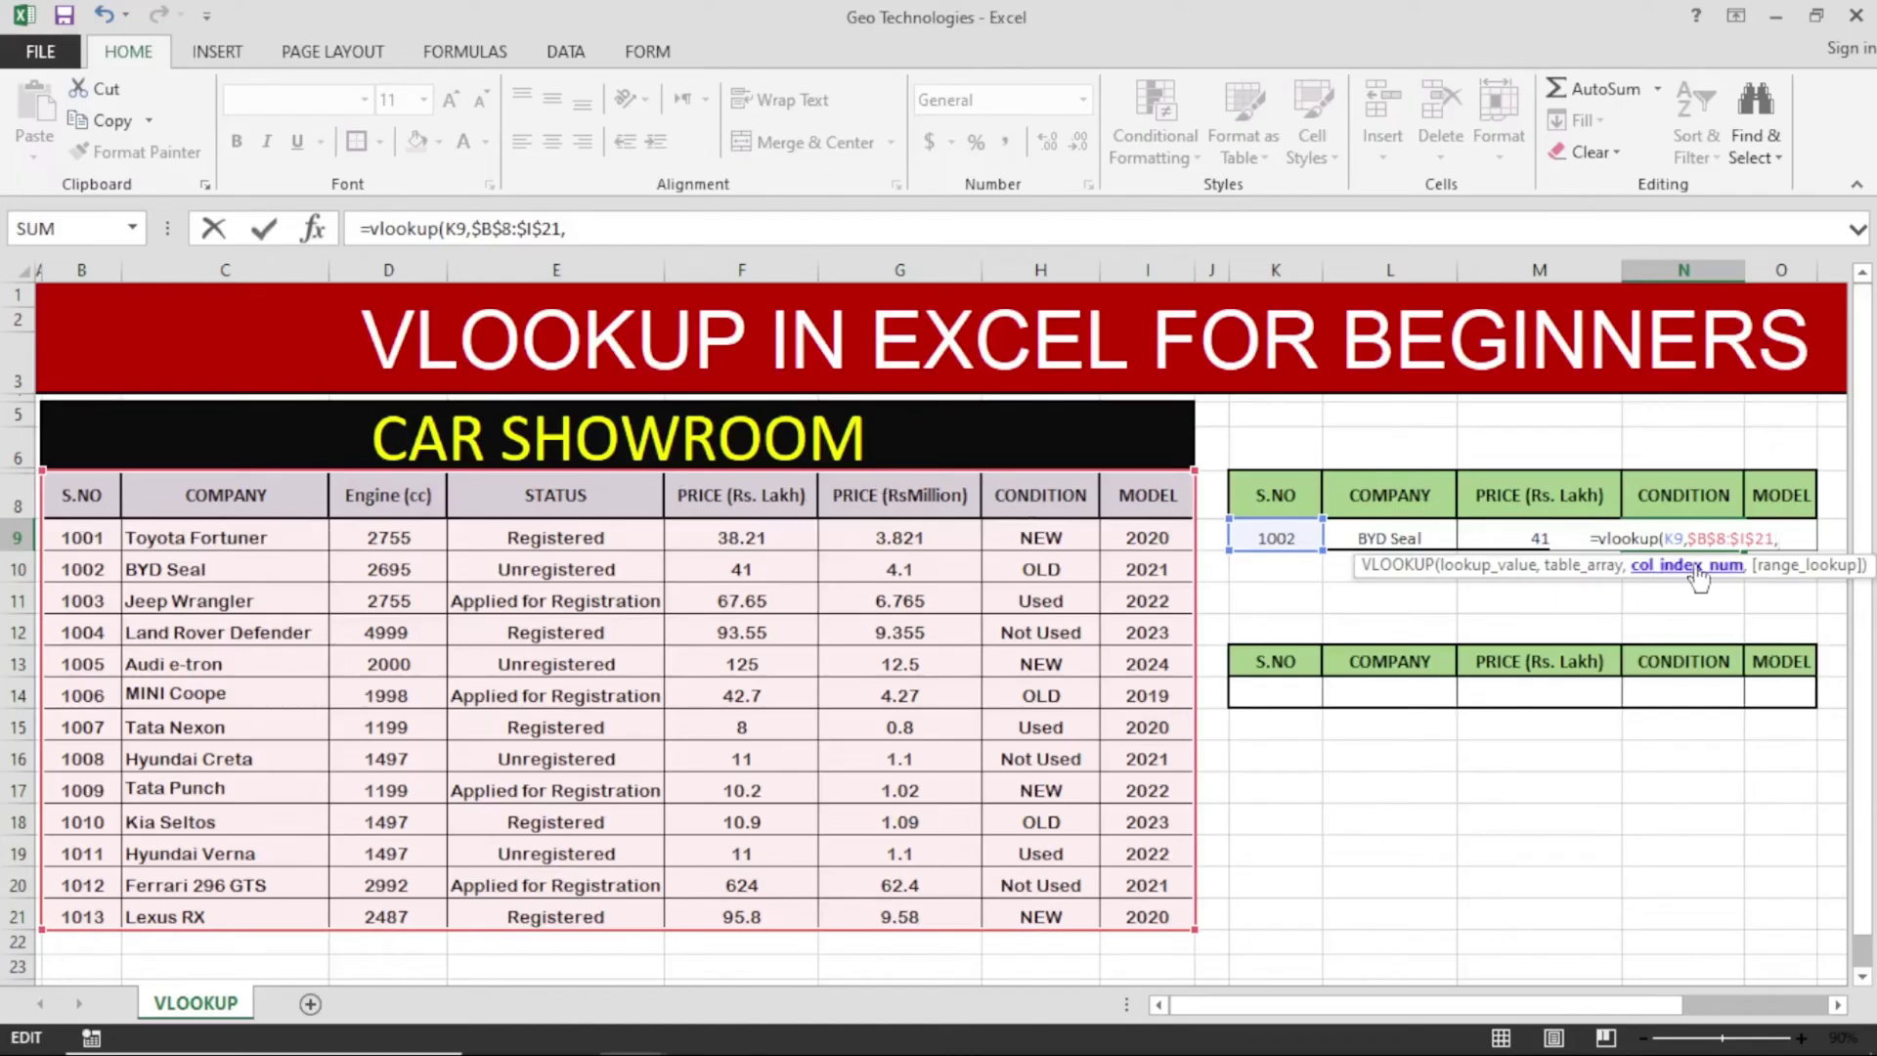
- Complete the CONDITION lookup formula with column index 7 and FALSE for an exact match
type("7")
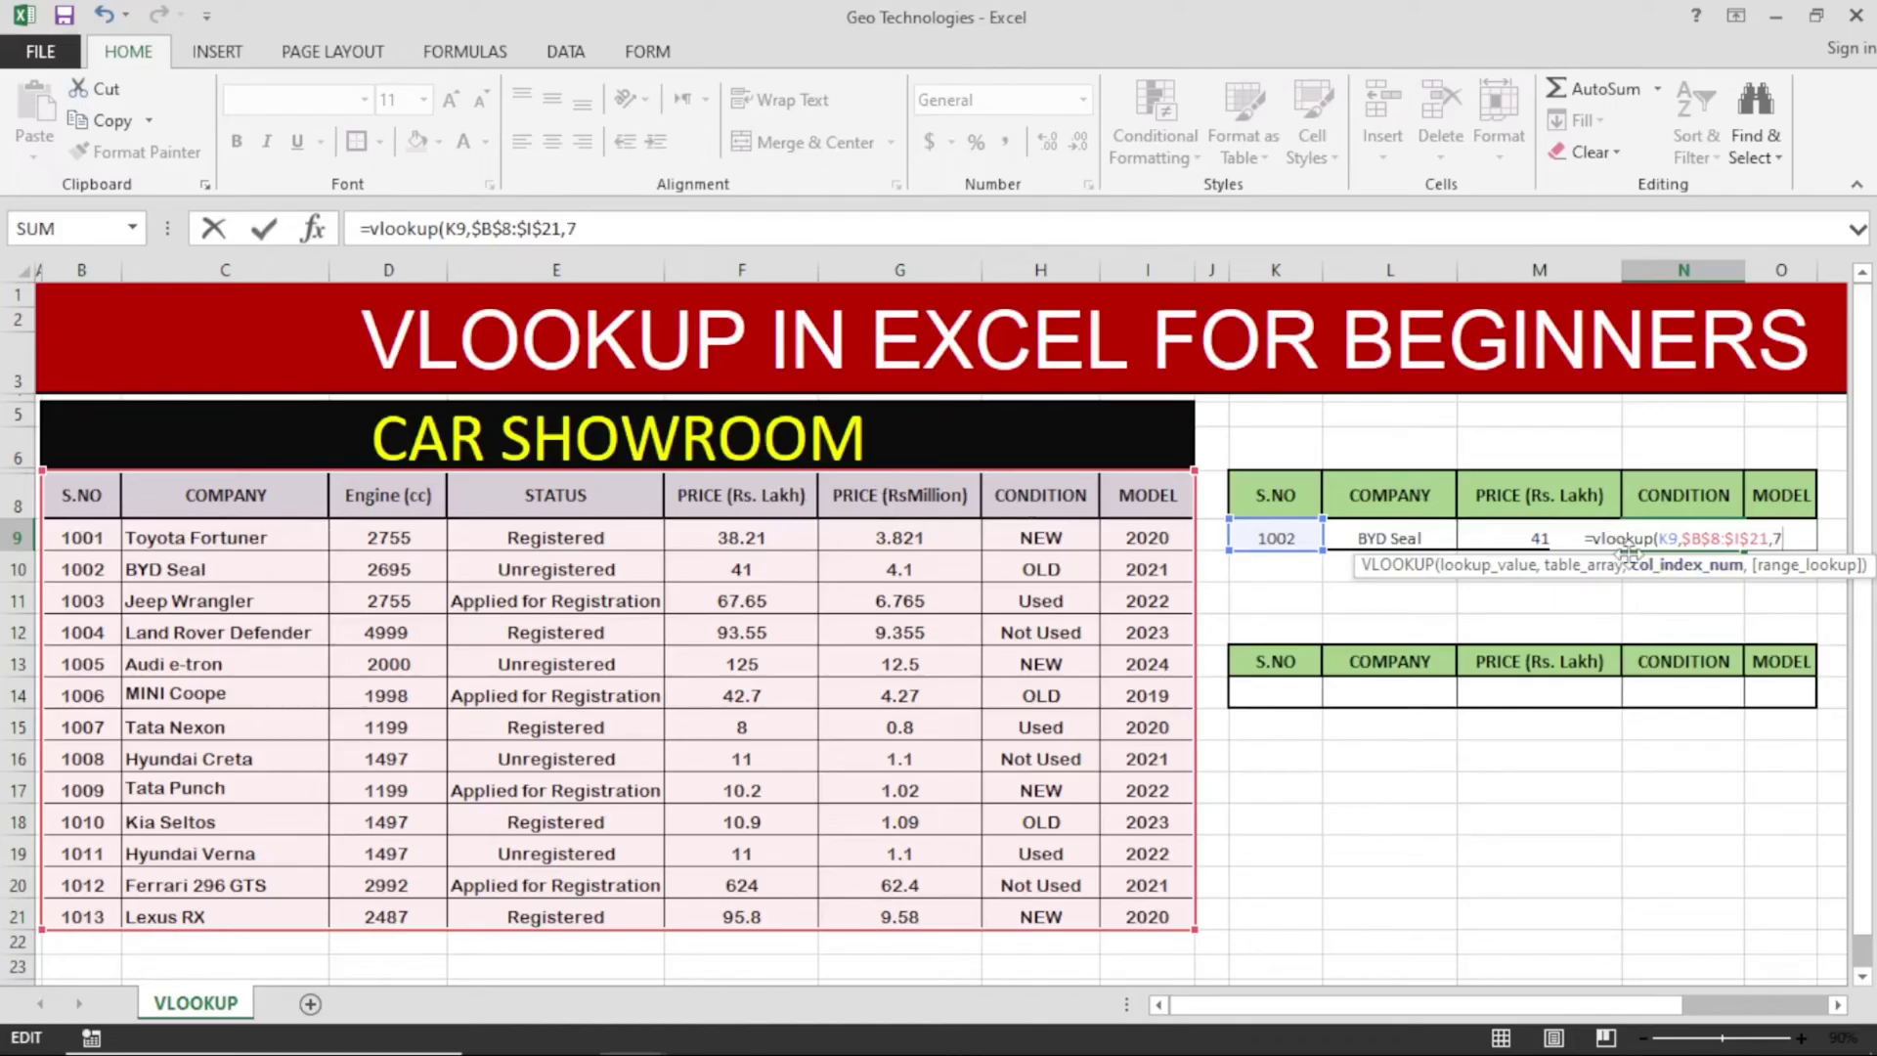
type(",")
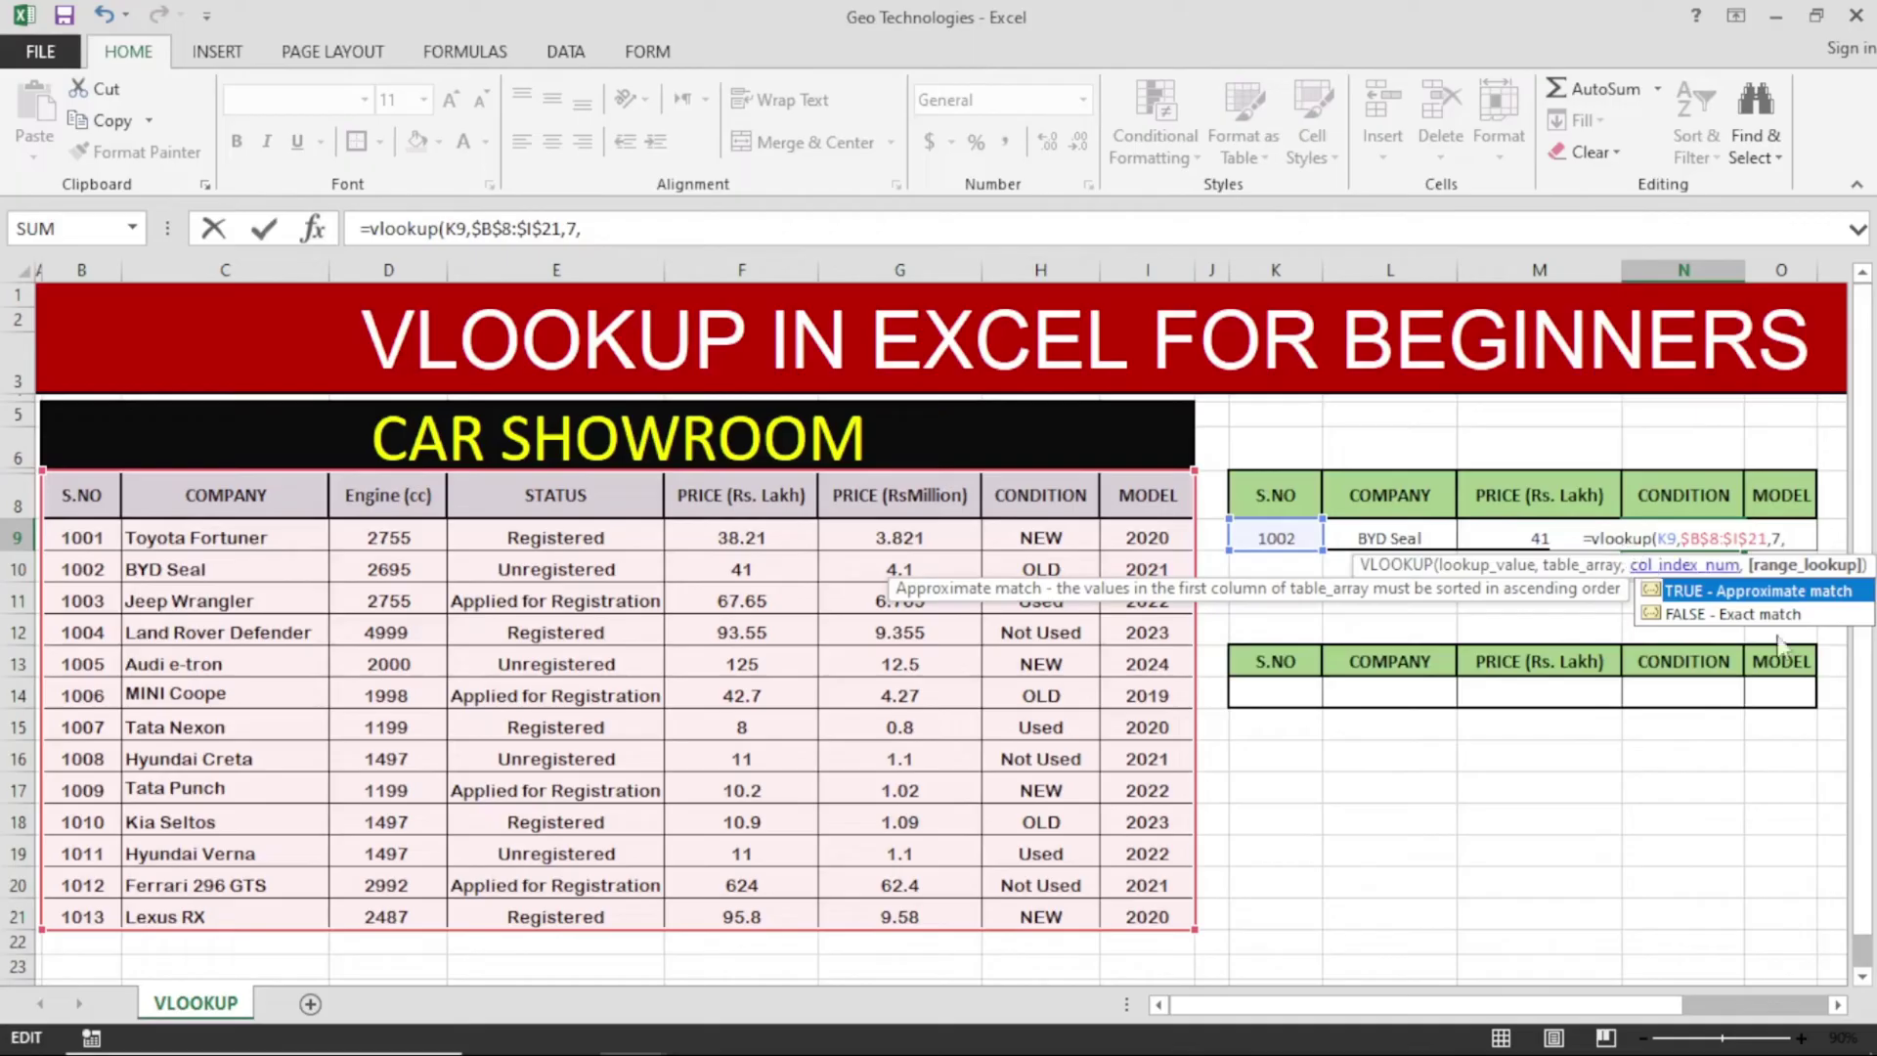
double_click(1732, 614)
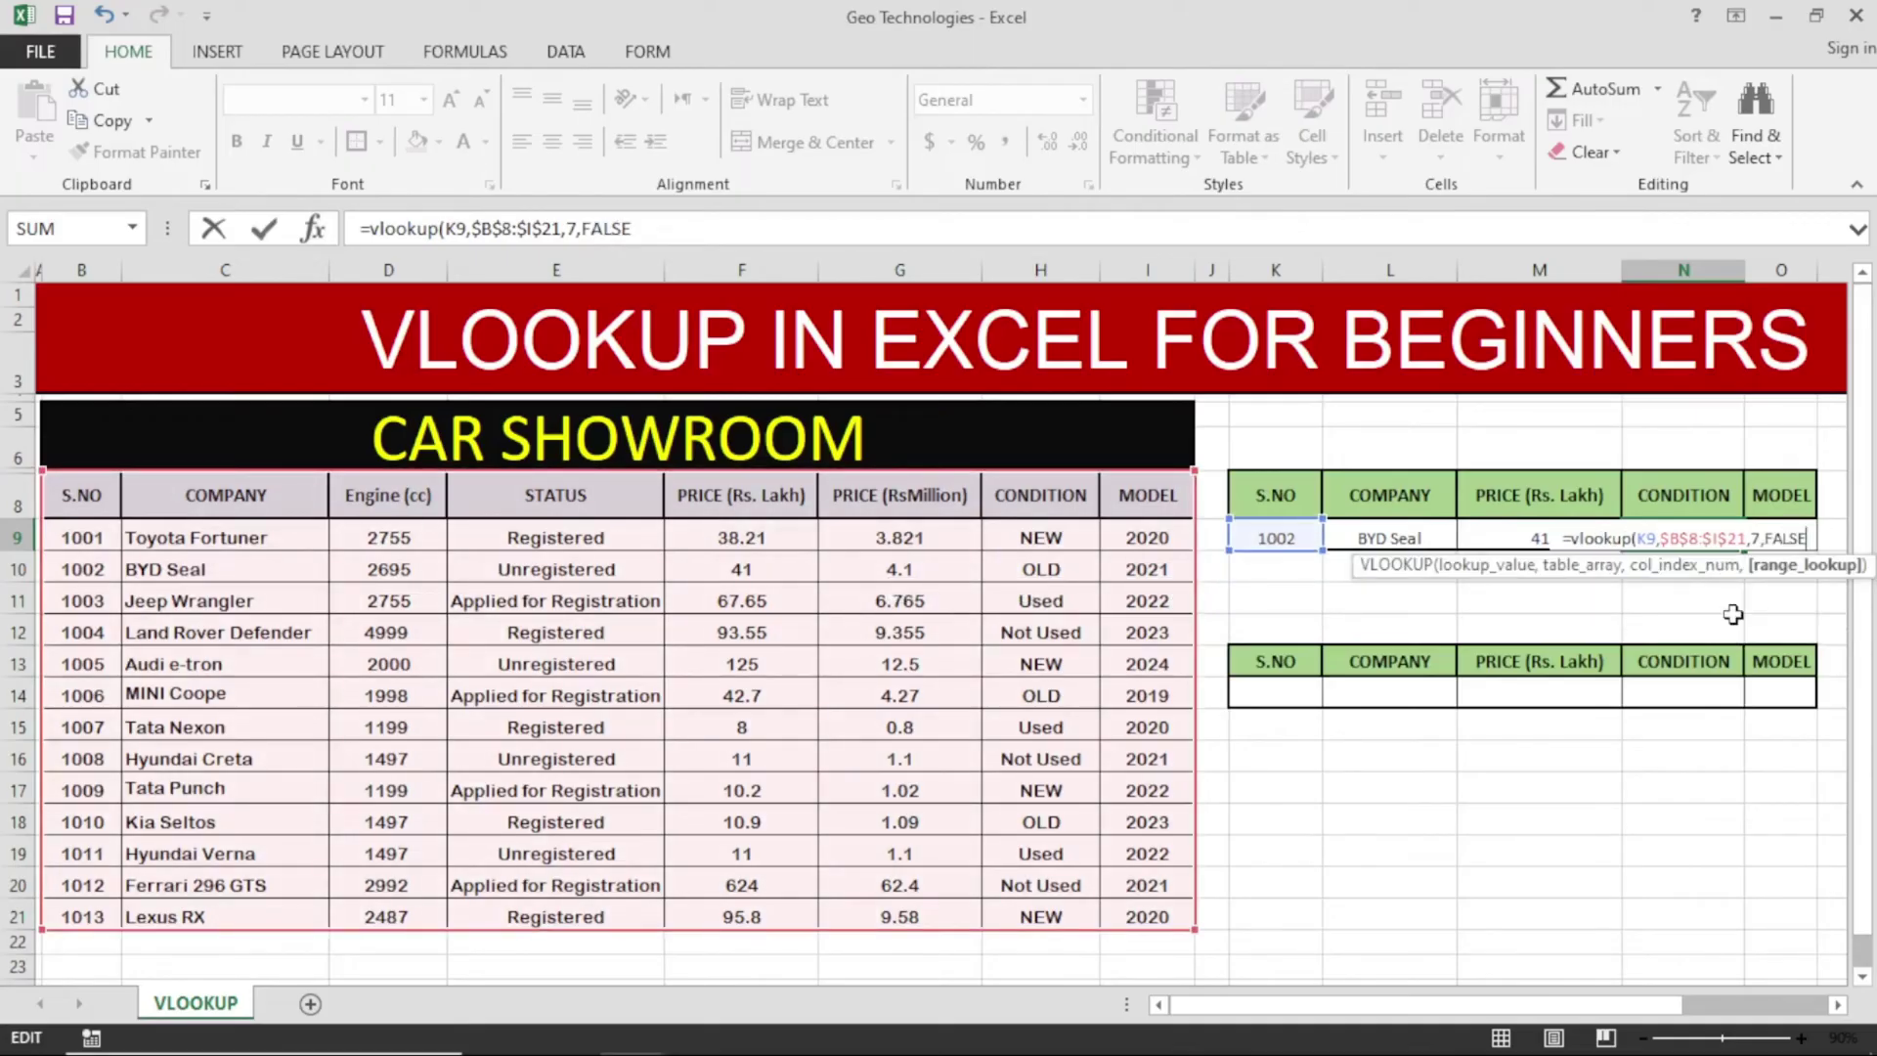
type(")")
key("Return")
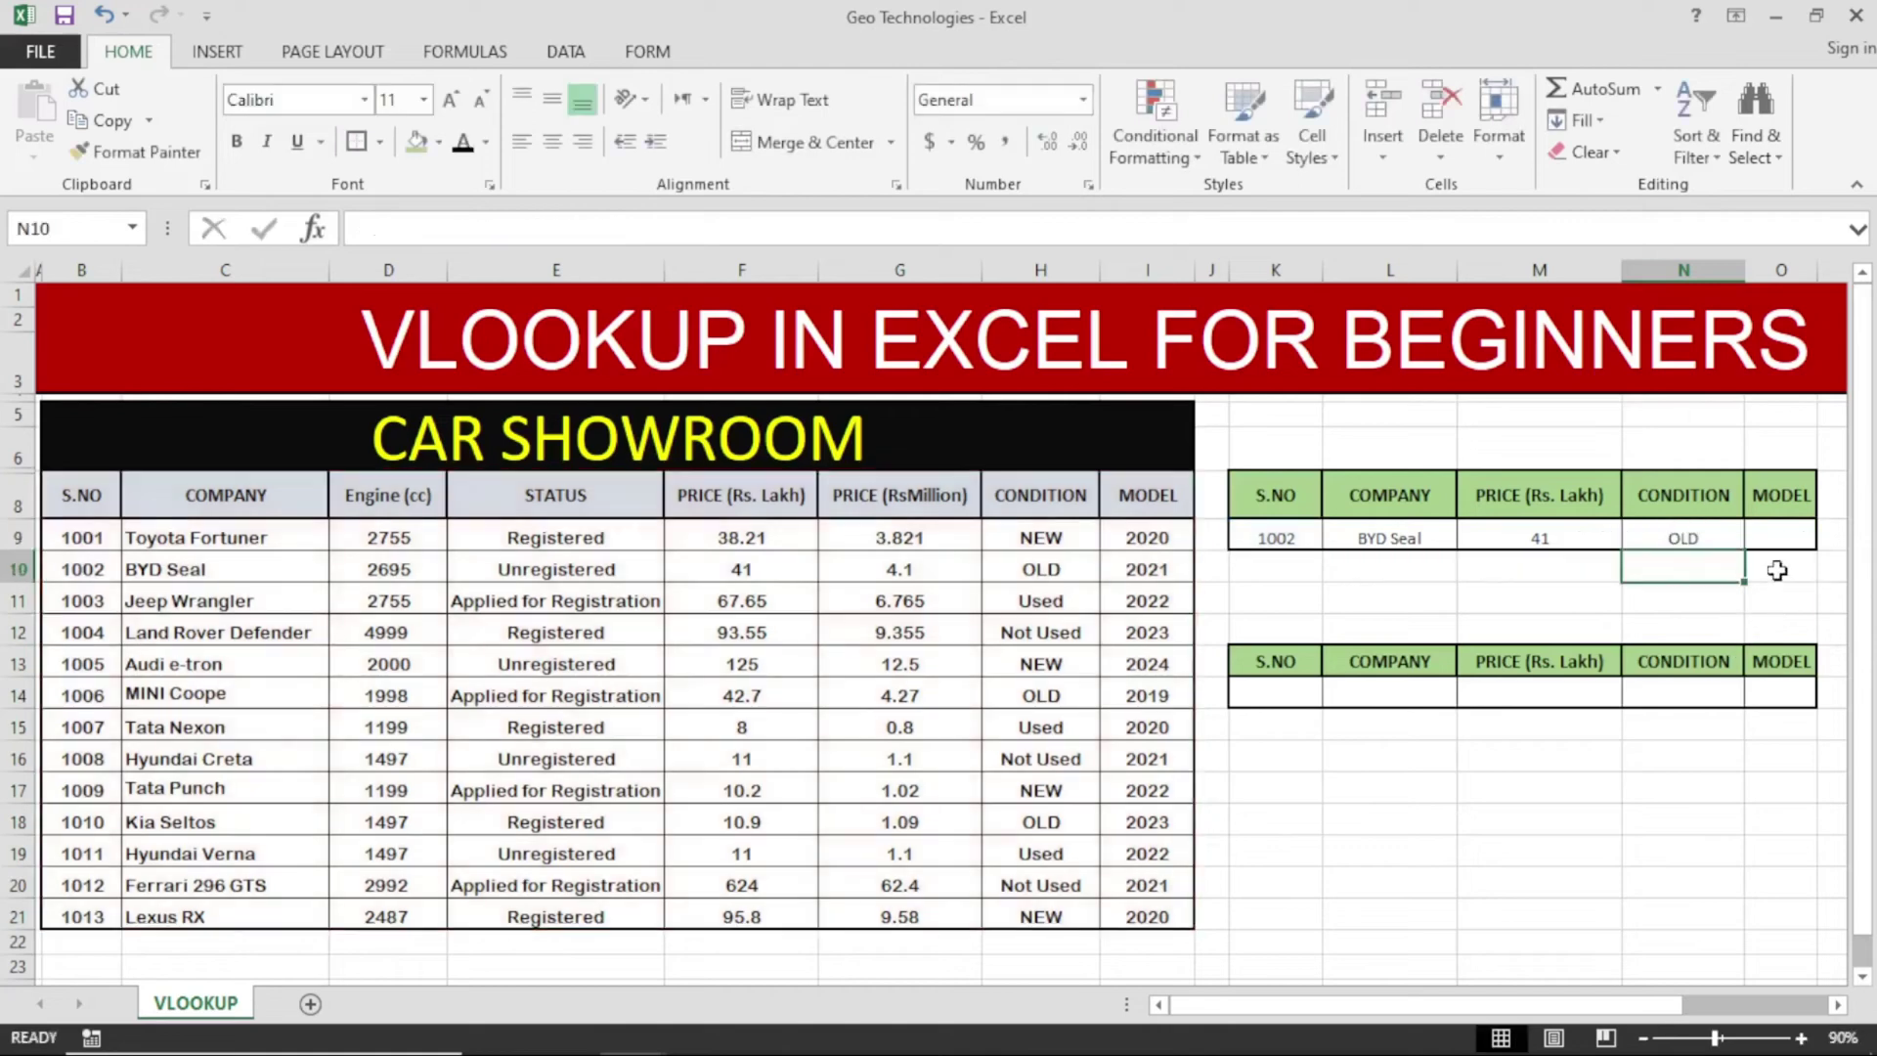
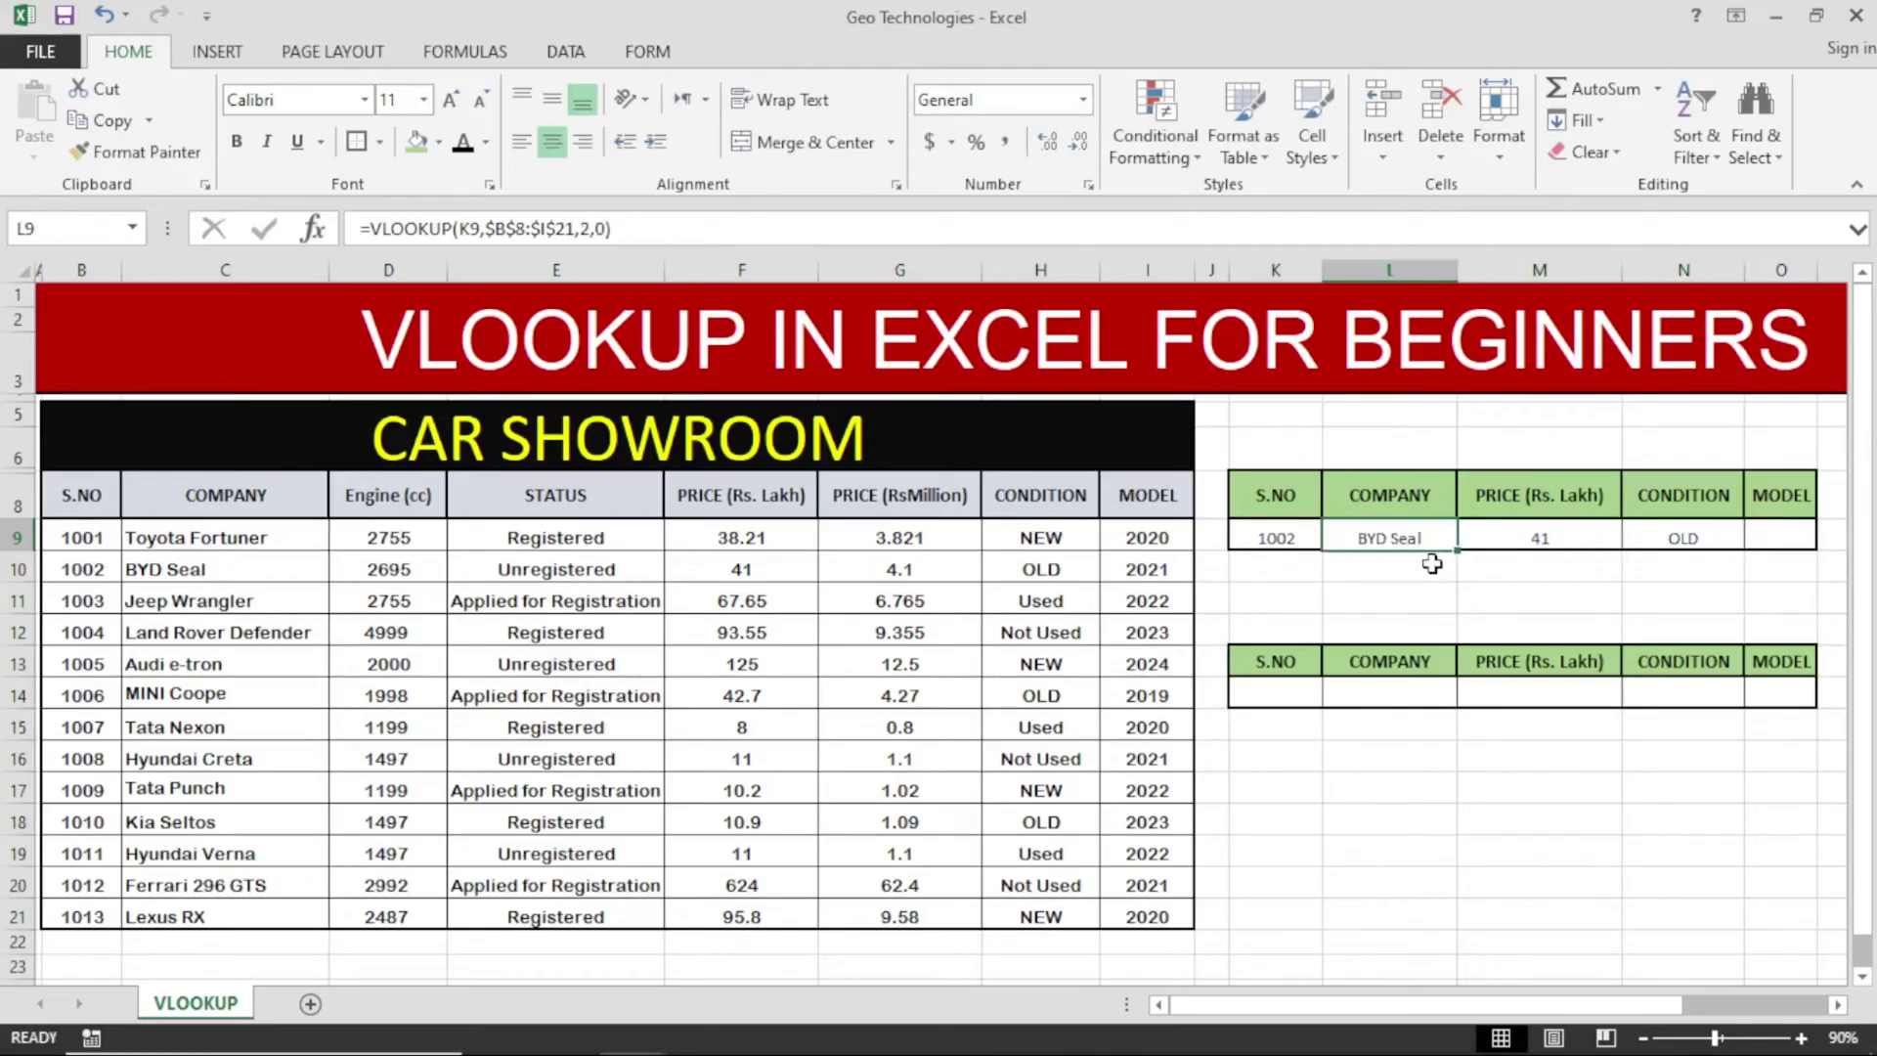
- Copy the COMPANY lookup formula from L9 into the MODEL cell O9 and change its lookup value to K9
key("ctrl+c")
right_click(1785, 533)
left_click(1558, 624)
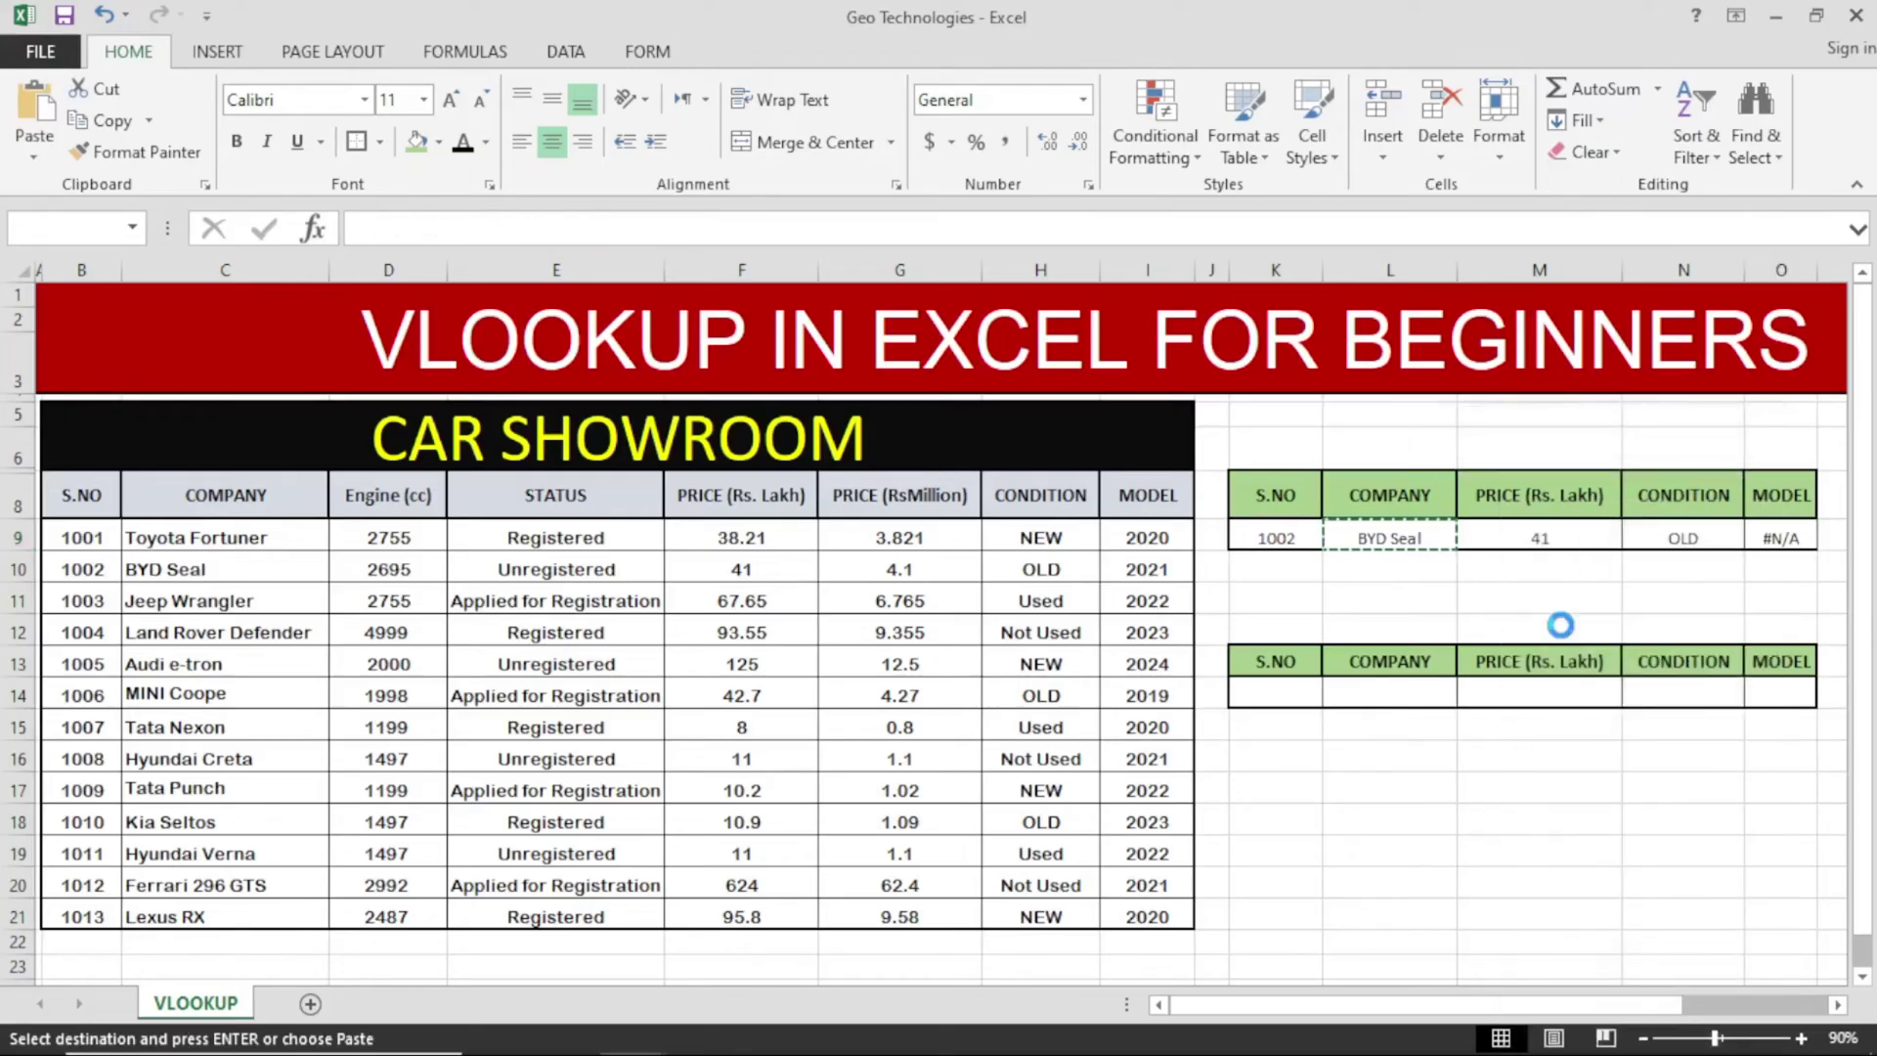
double_click(1770, 536)
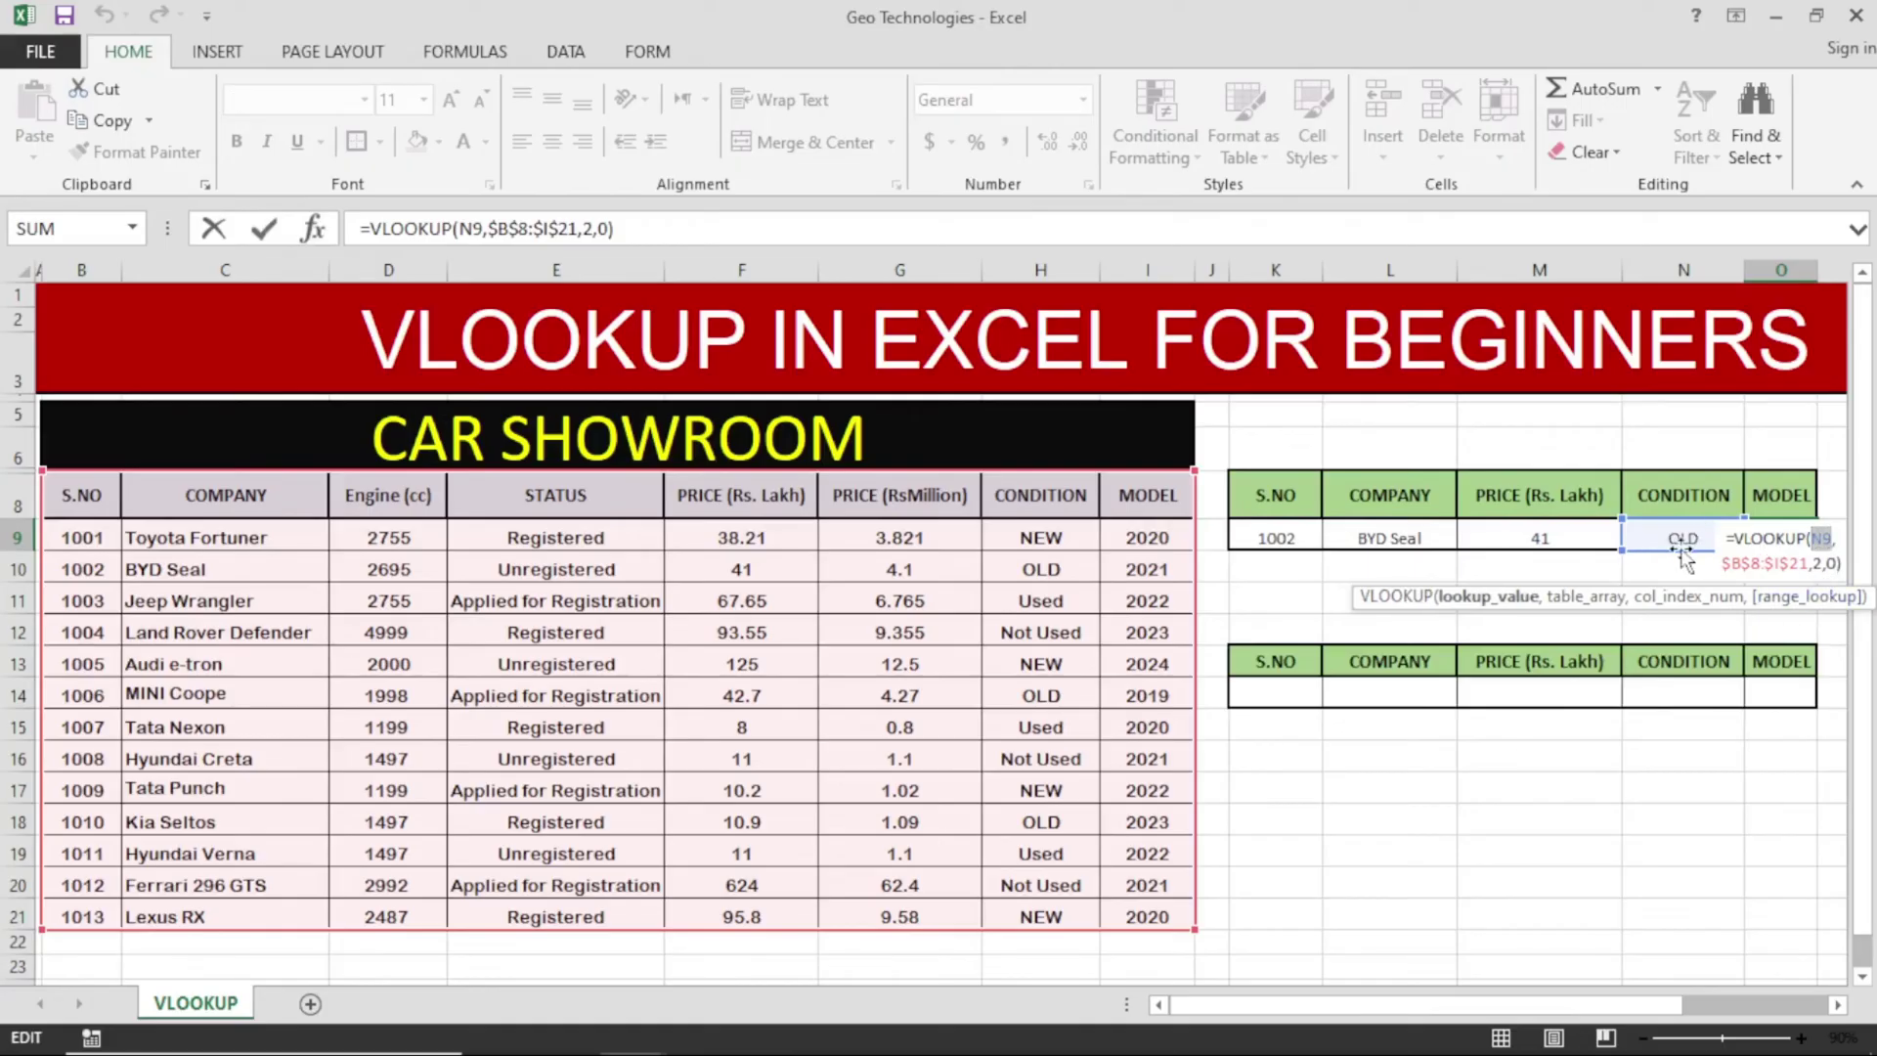
left_click_drag(1665, 562, 1310, 537)
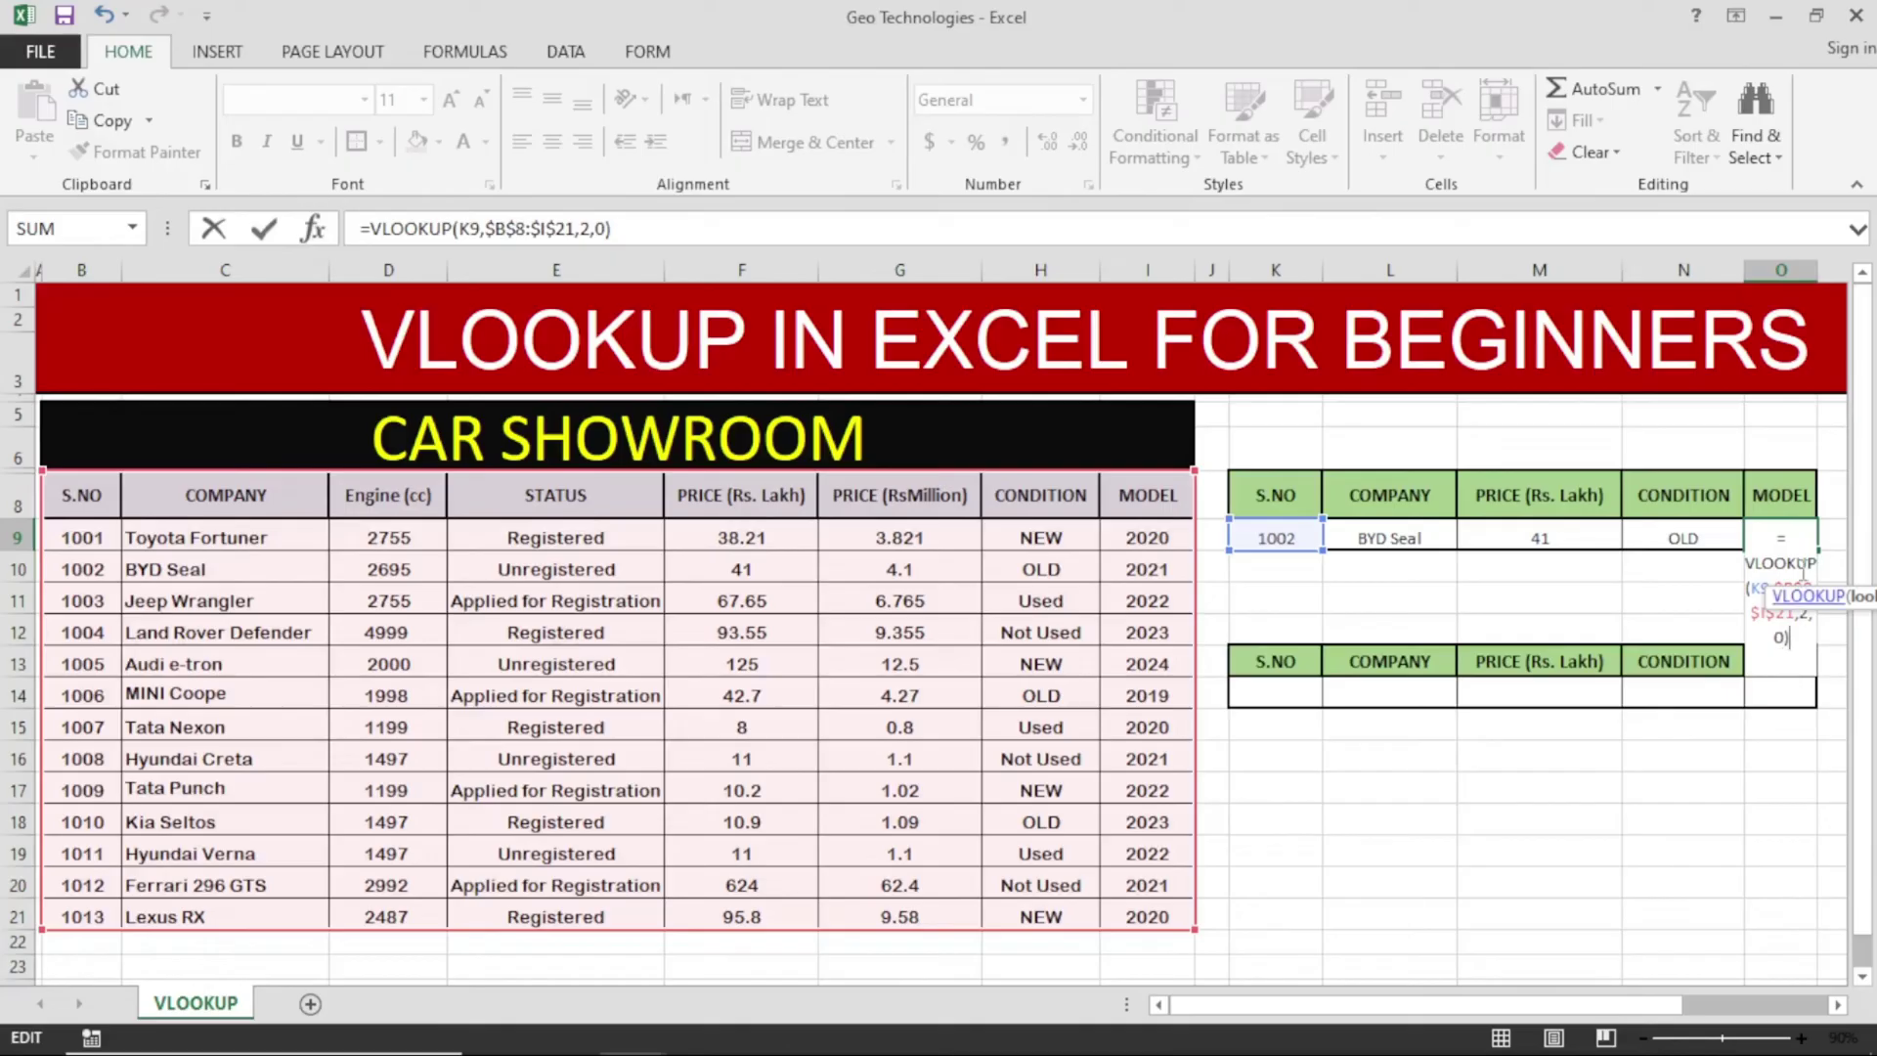
- Set the column index of the MODEL formula in O9 to 8 and review the finished formula
left_click(1645, 1002)
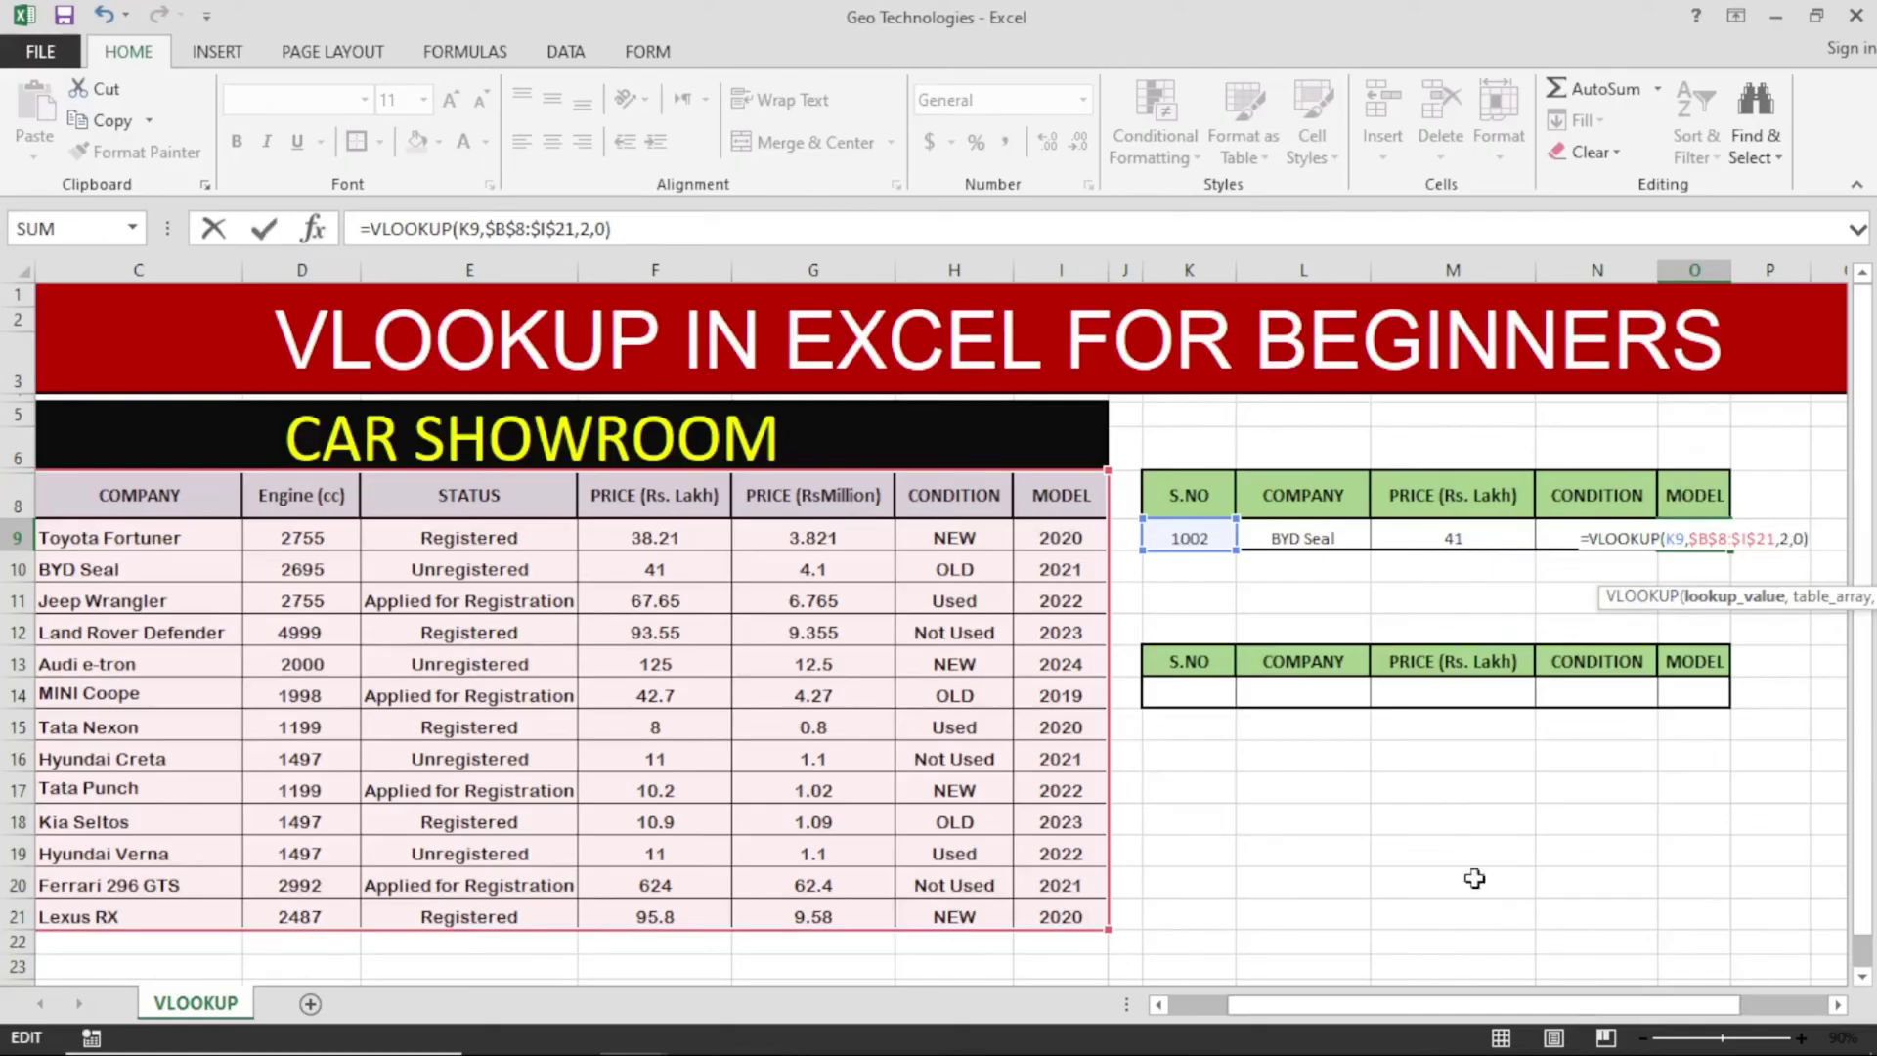
left_click_drag(1364, 1024, 1294, 995)
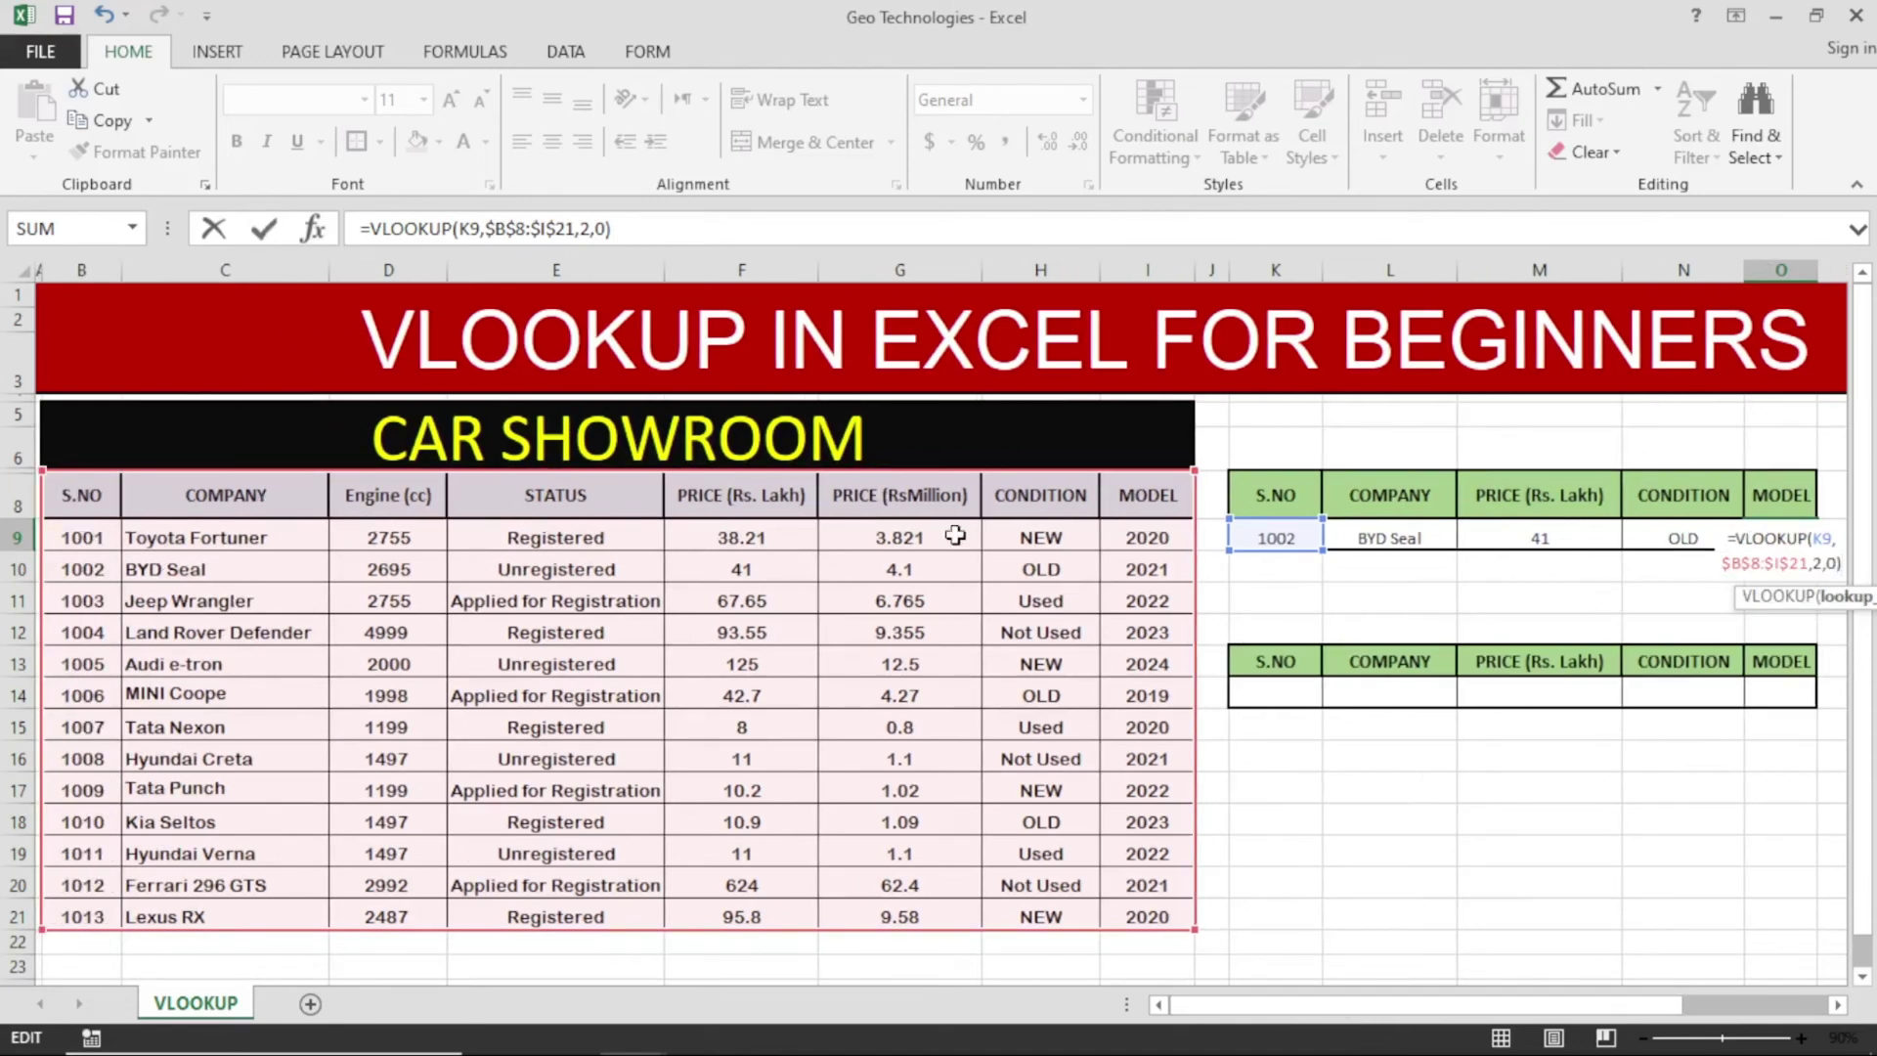
left_click(1818, 572)
key("BackSpace")
type("8")
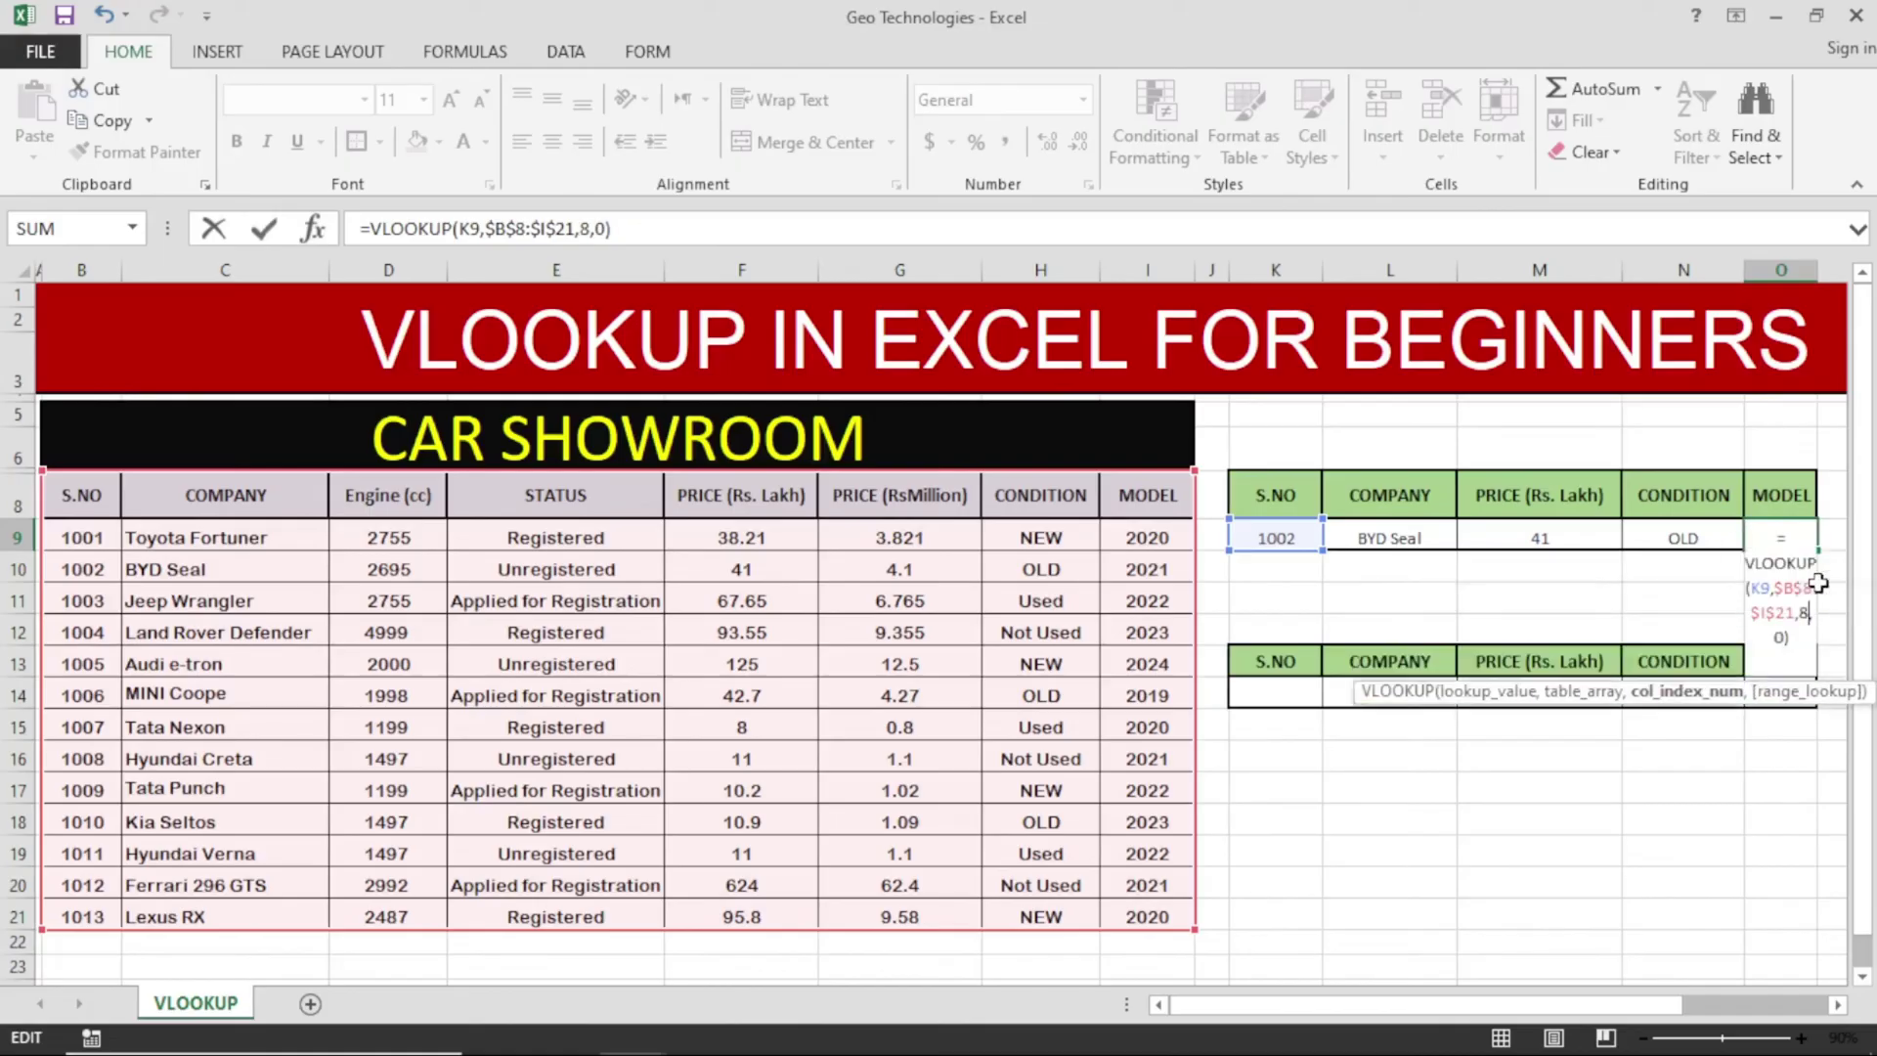
key("Return")
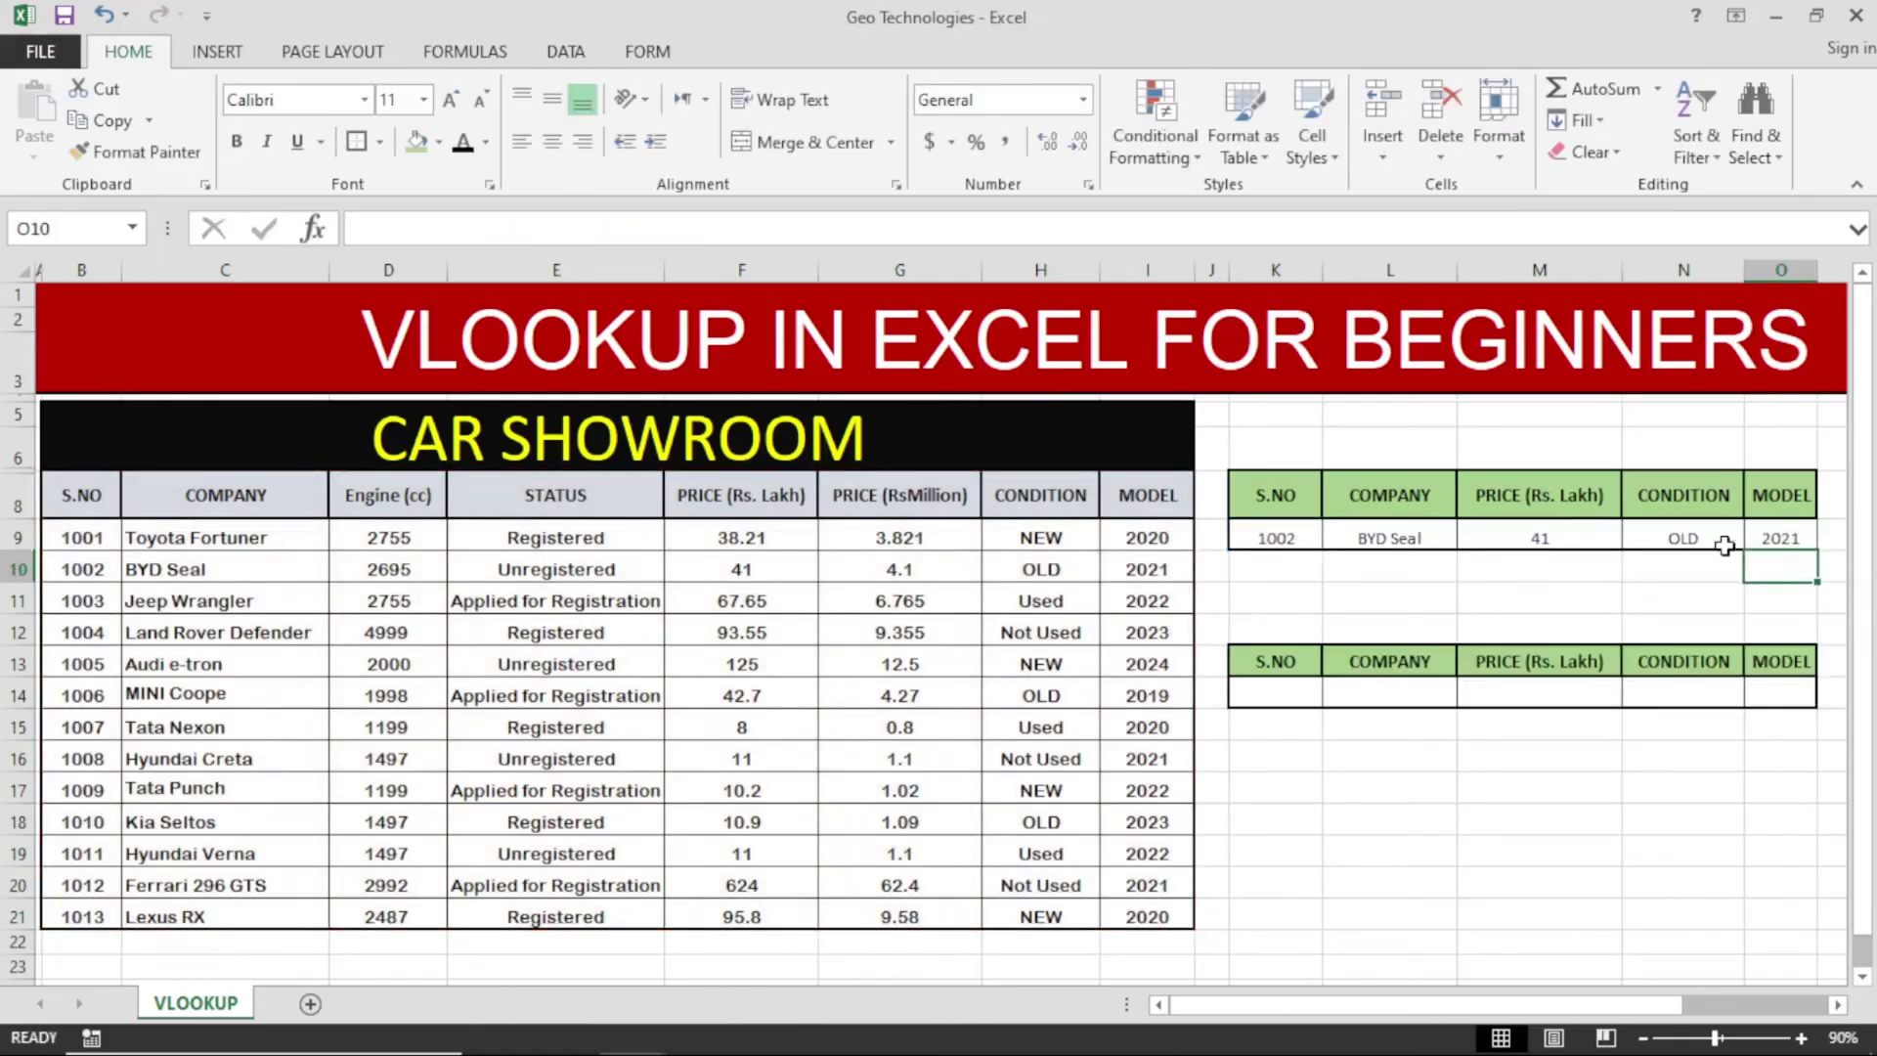
left_click(1805, 533)
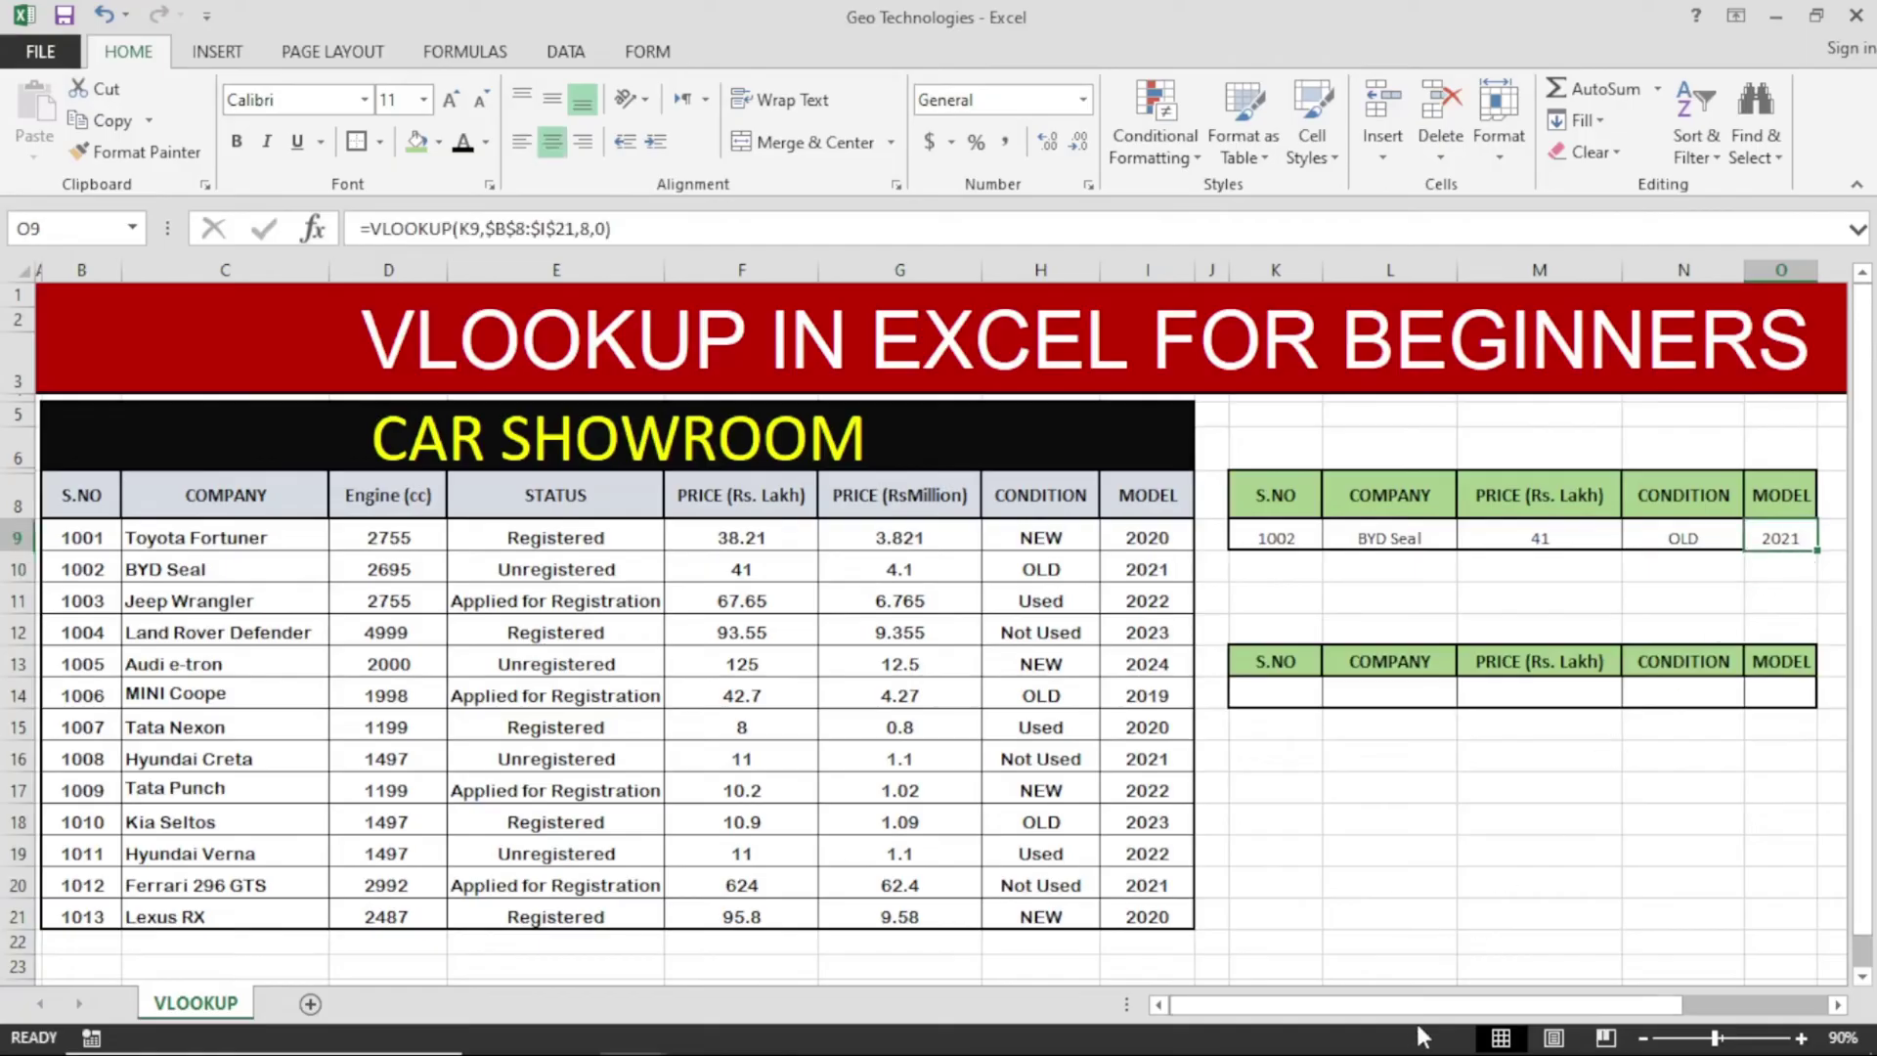
- Test the lookup row by changing the serial number in K9 to 1010
mouse_move(1427, 1016)
left_mouse_down()
mouse_move(1468, 1016)
mouse_move(1443, 1013)
left_mouse_up()
left_click(1280, 539)
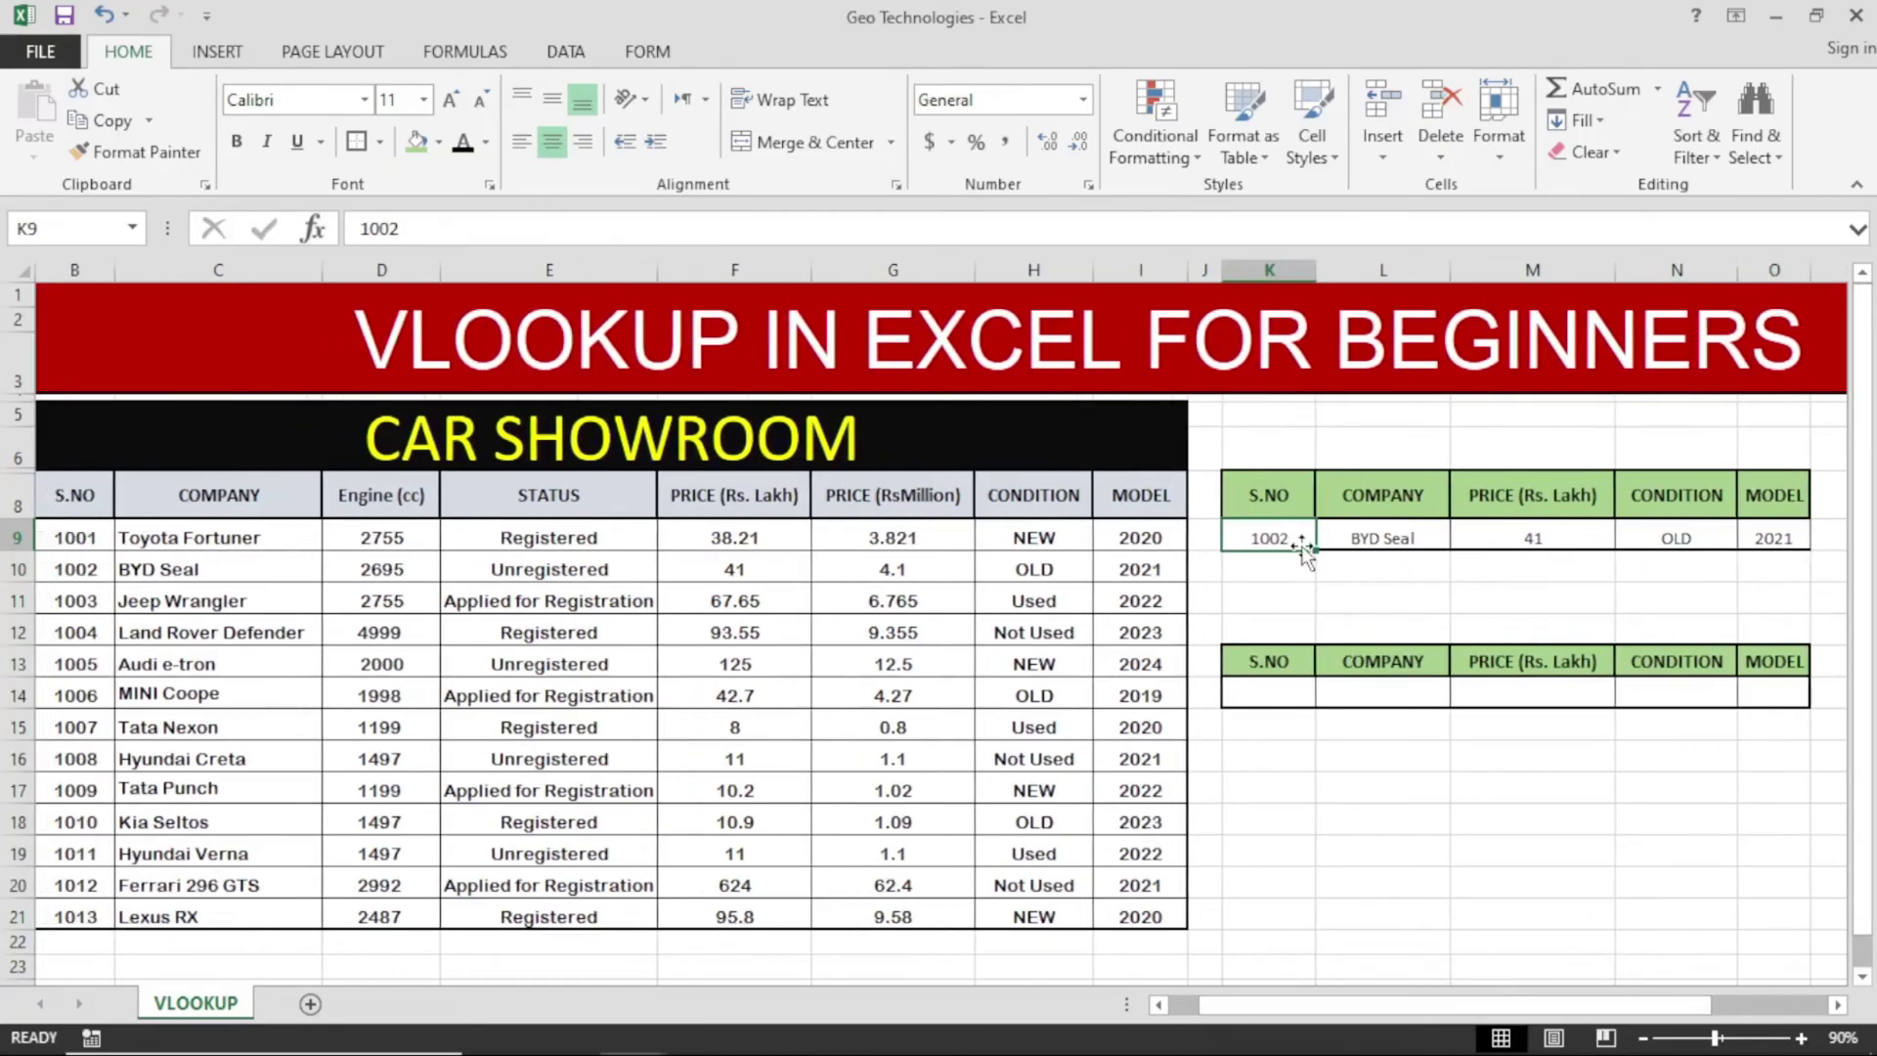
left_click(91, 823)
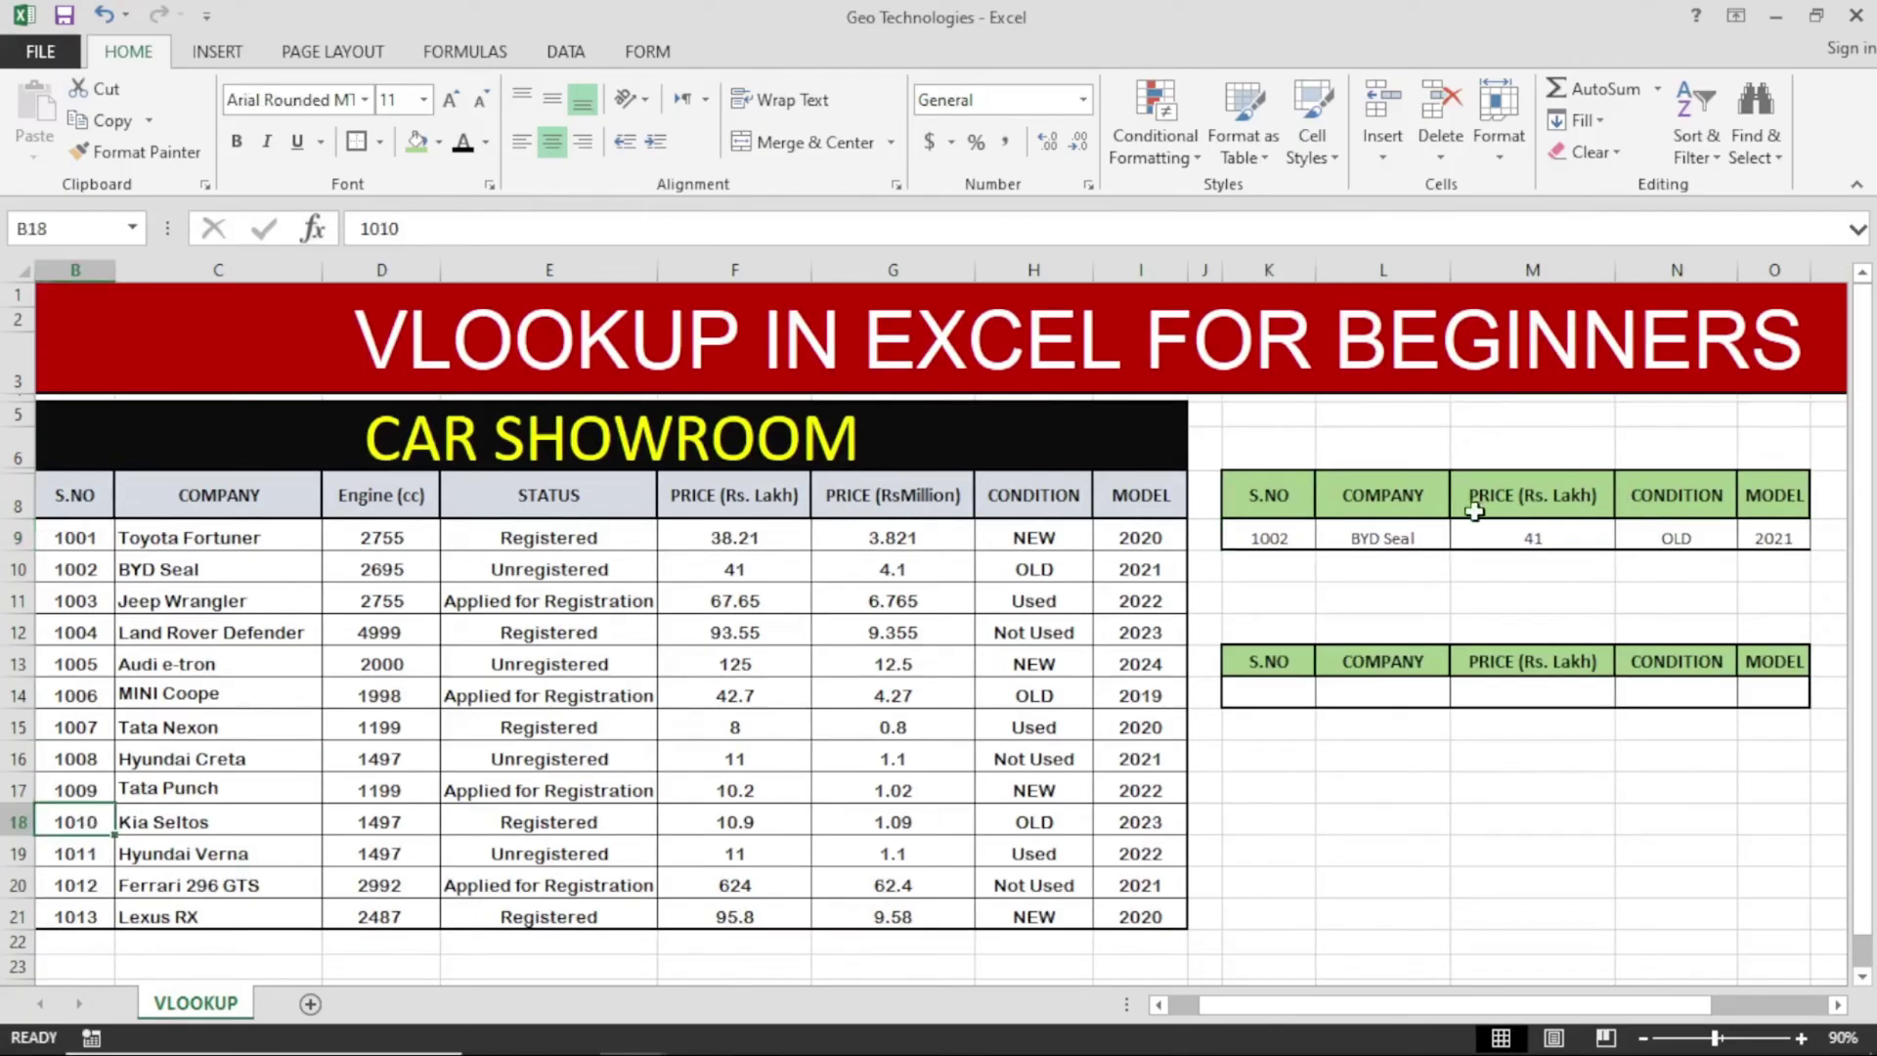
left_click(1284, 544)
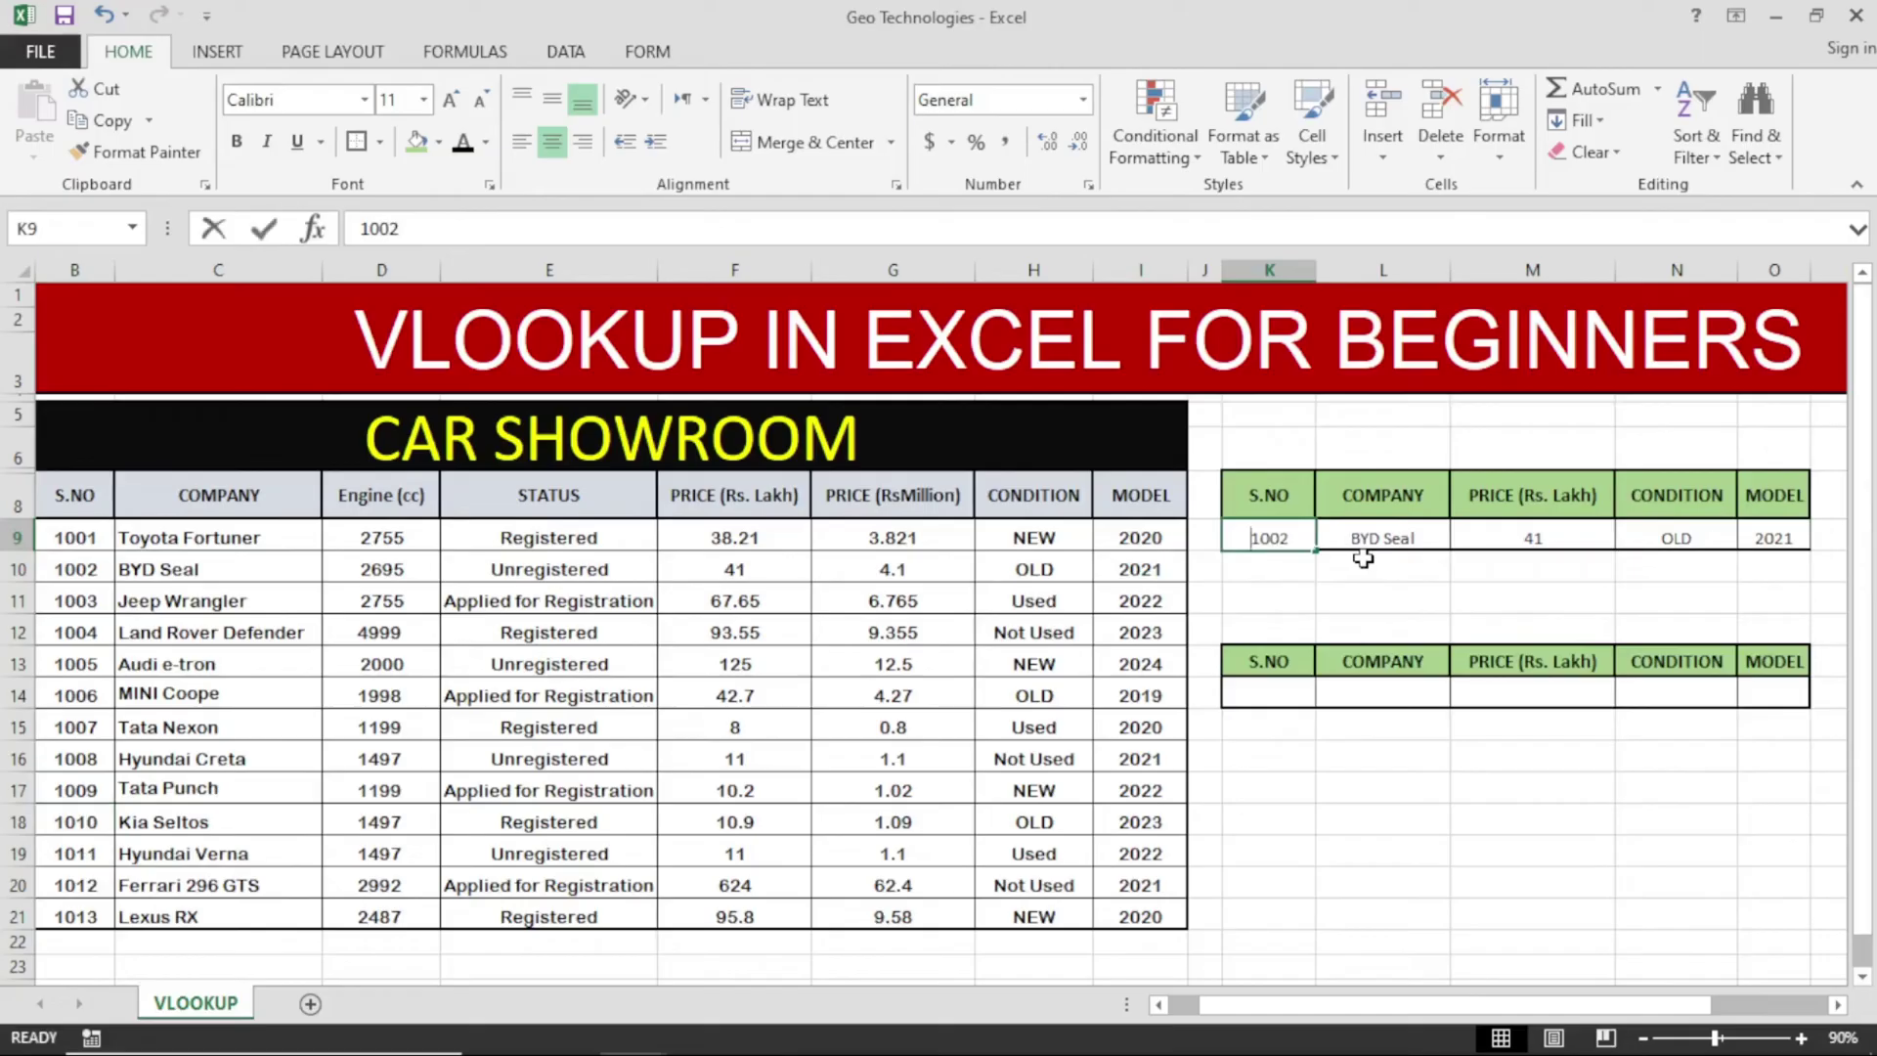
type("1010")
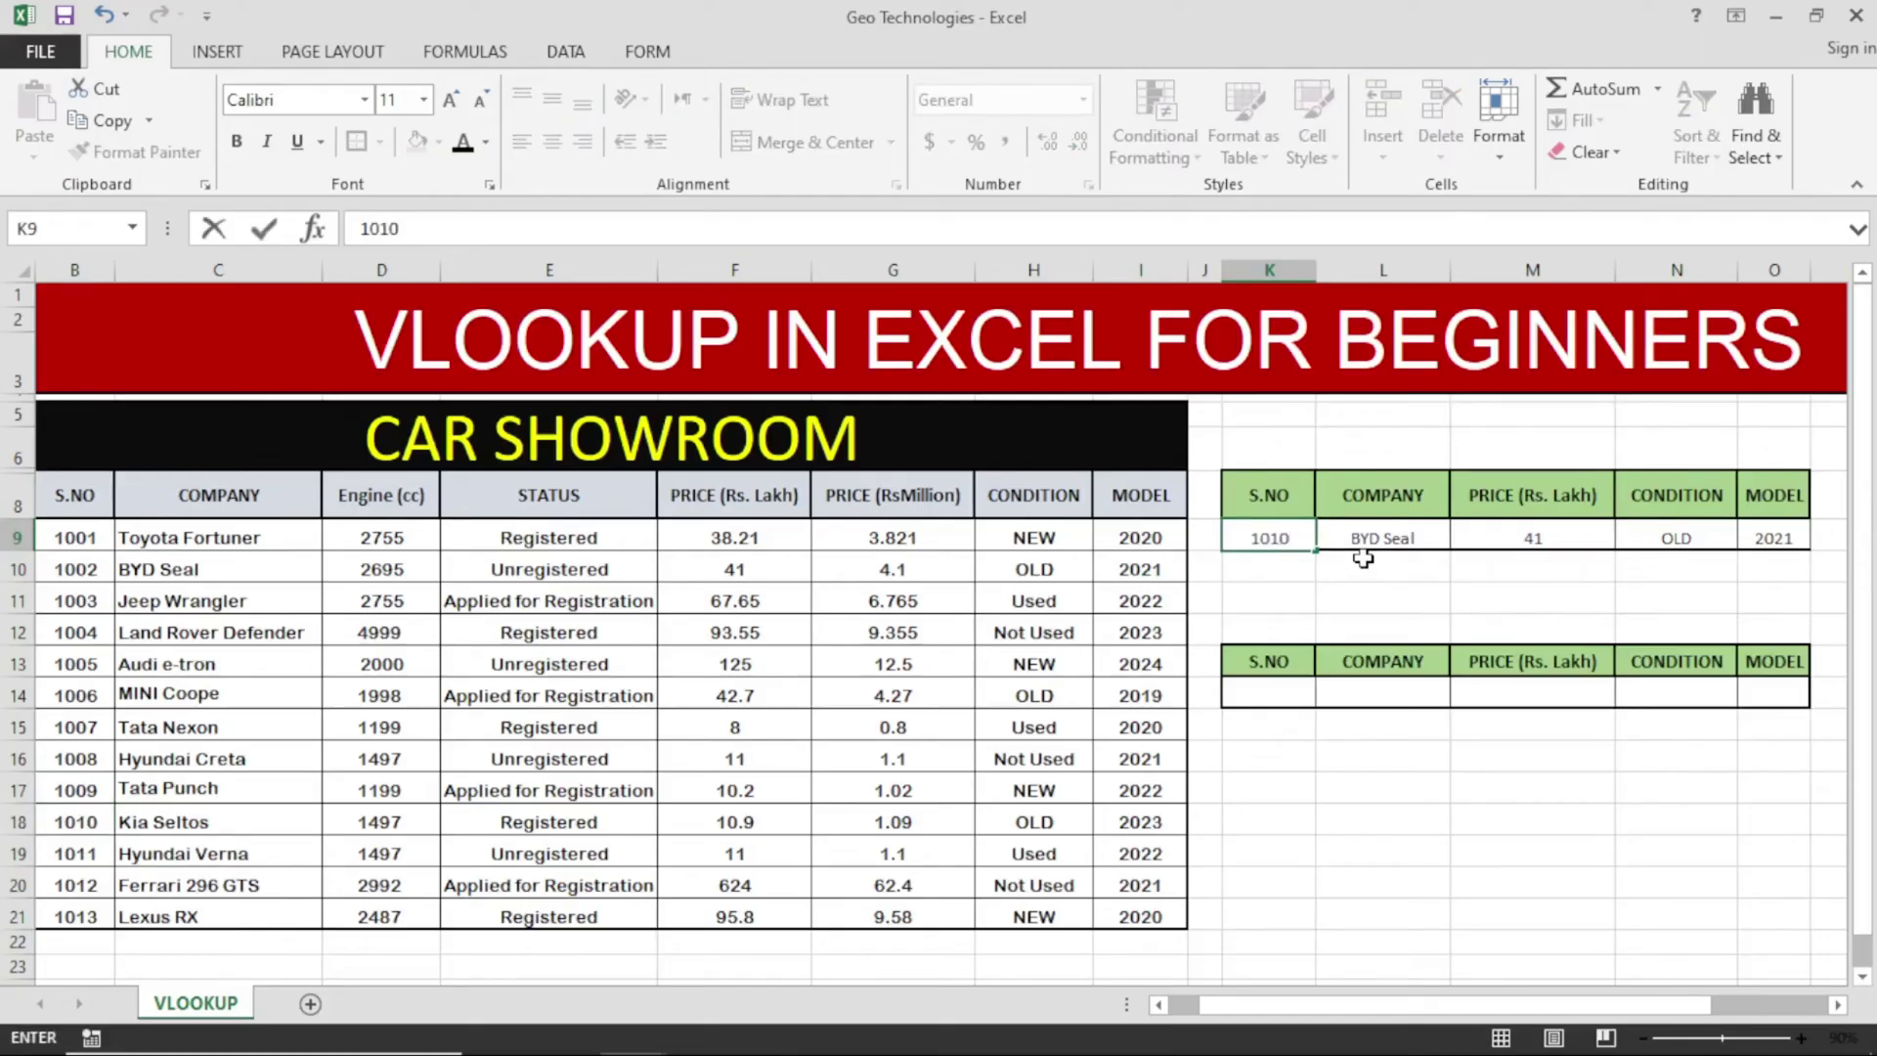
key("Return")
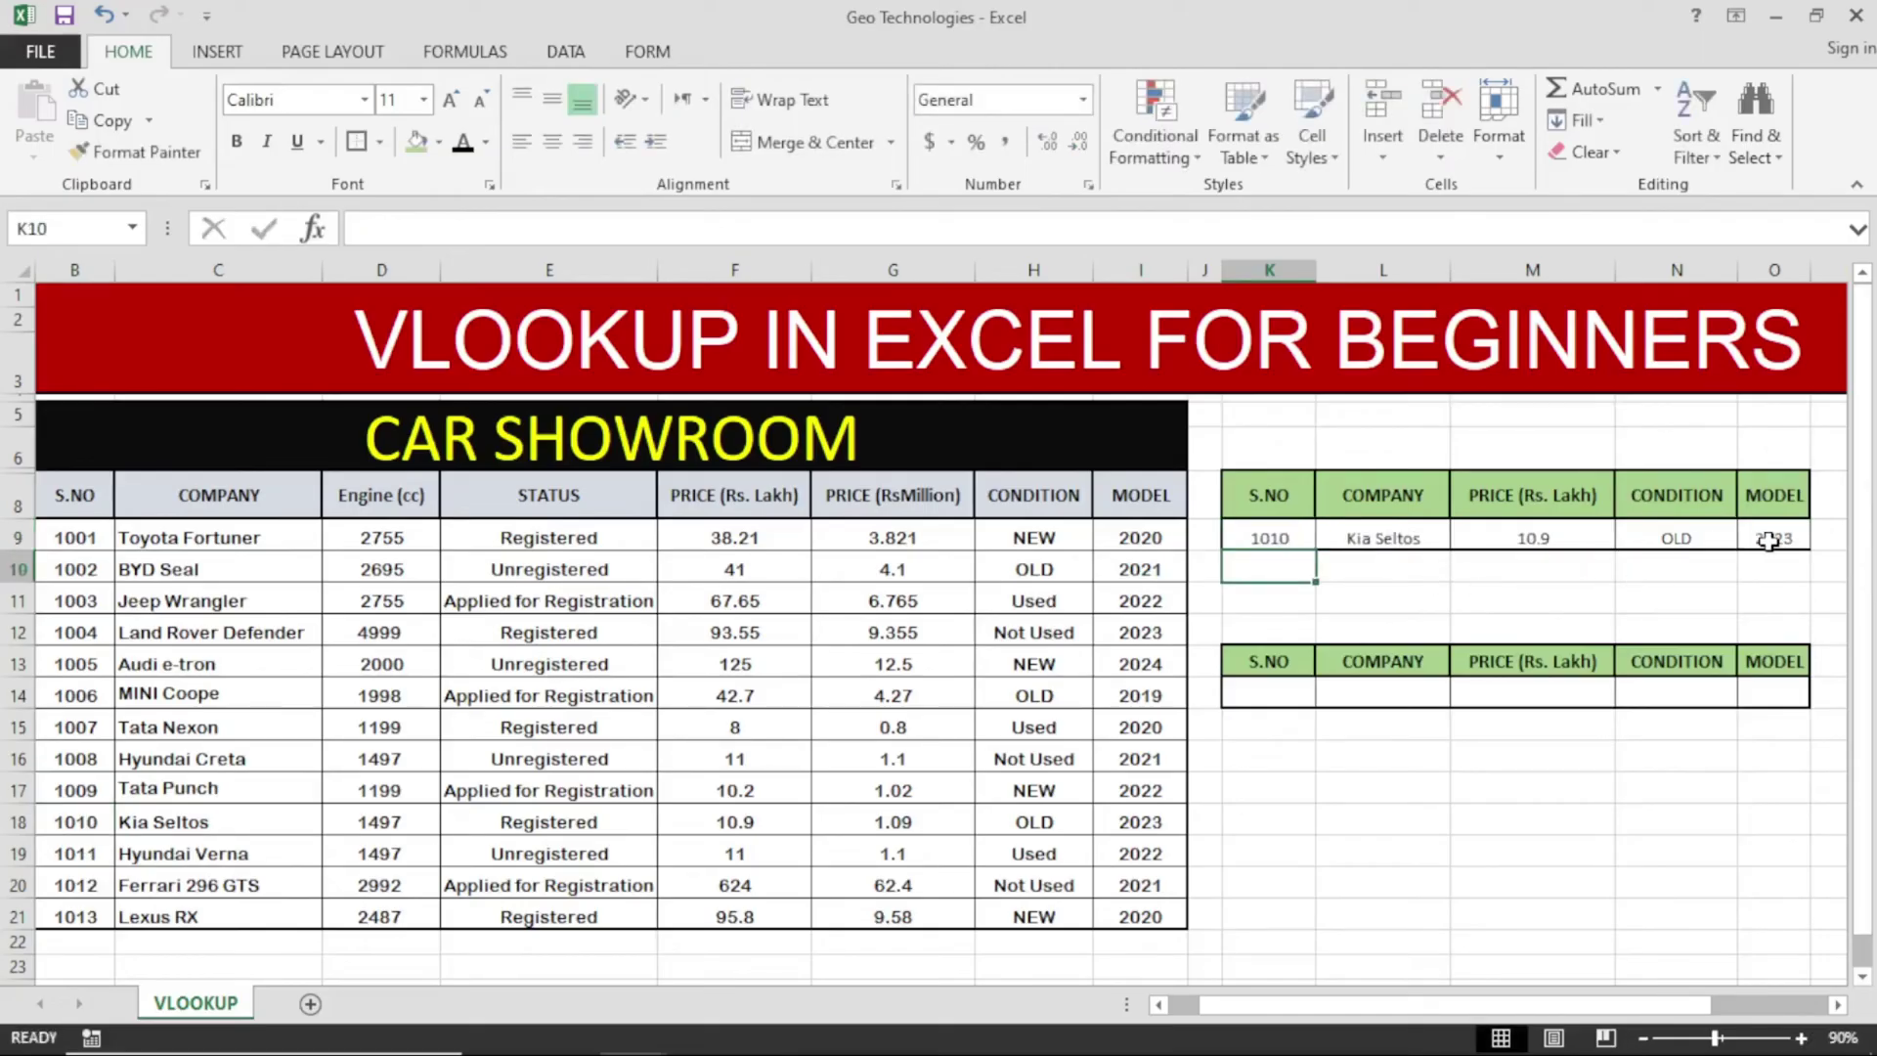
- Change the serial number in K9 to 1008 to test the lookup row against the Hyundai Creta record
left_click(1293, 536)
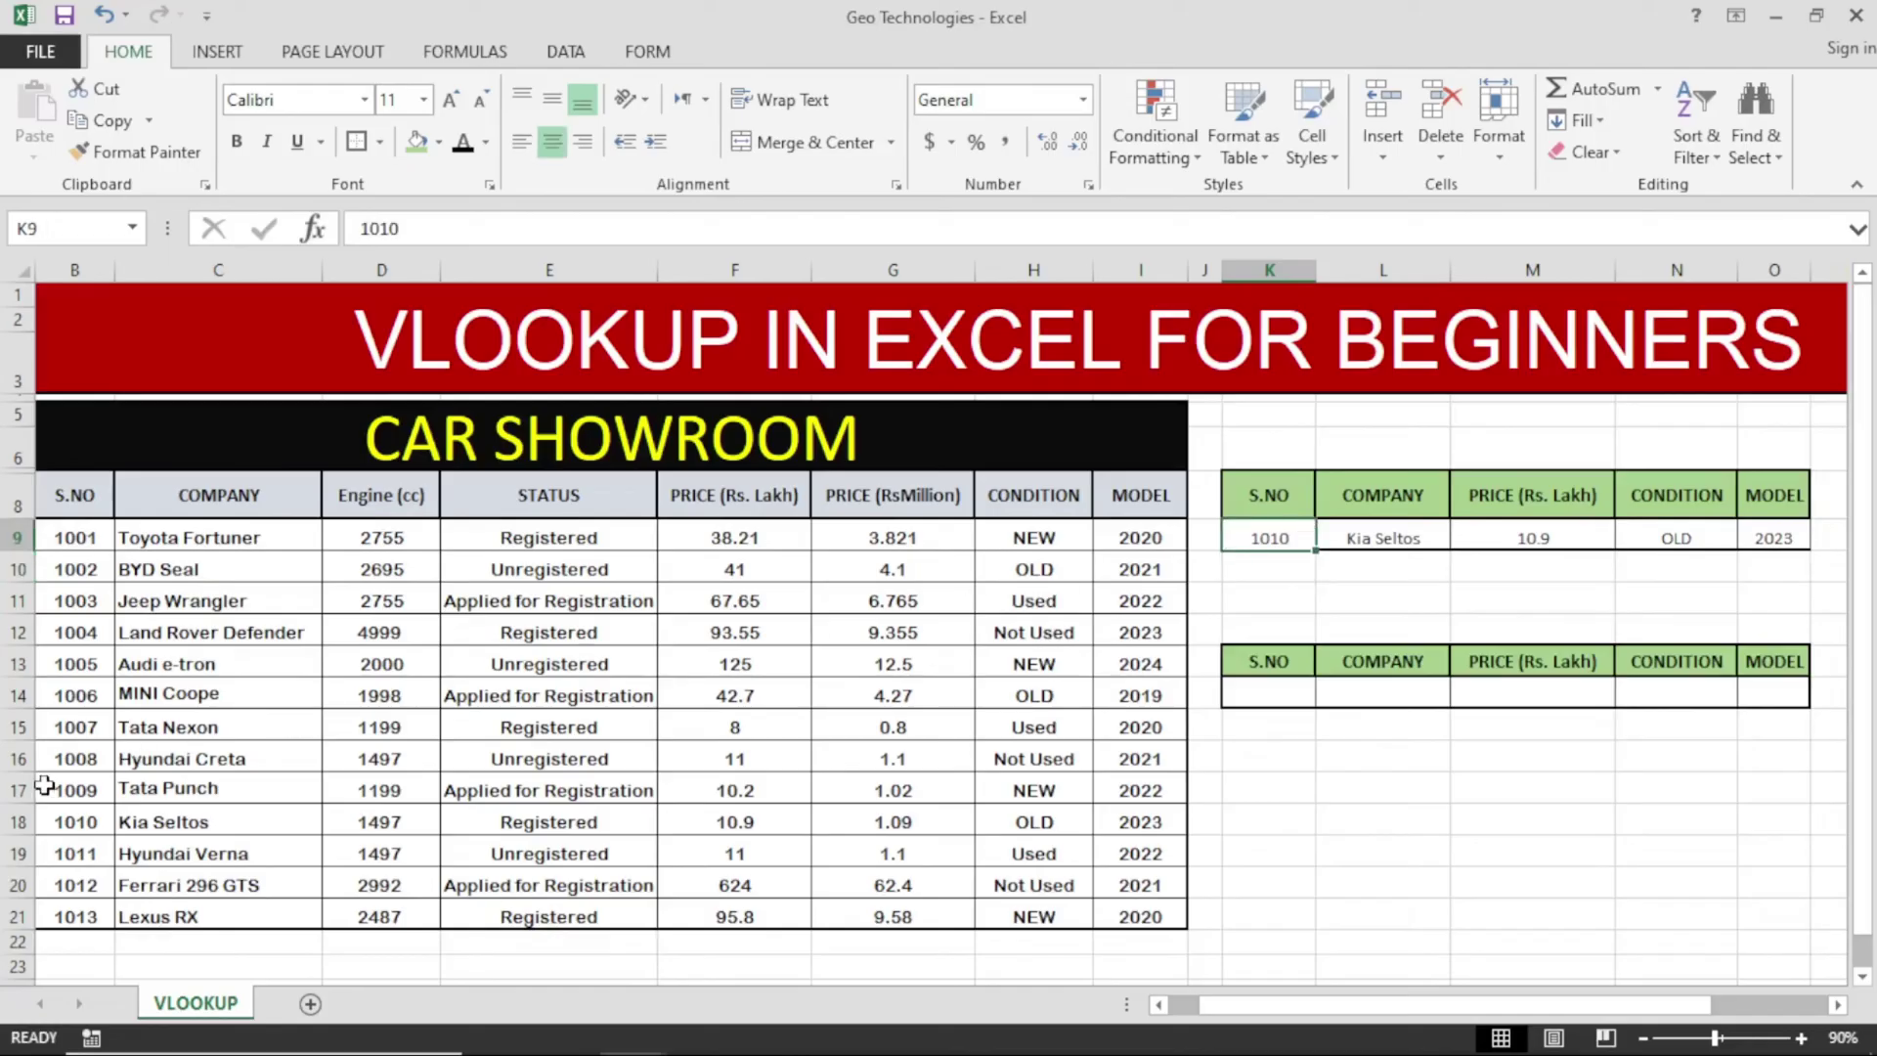
left_click(74, 763)
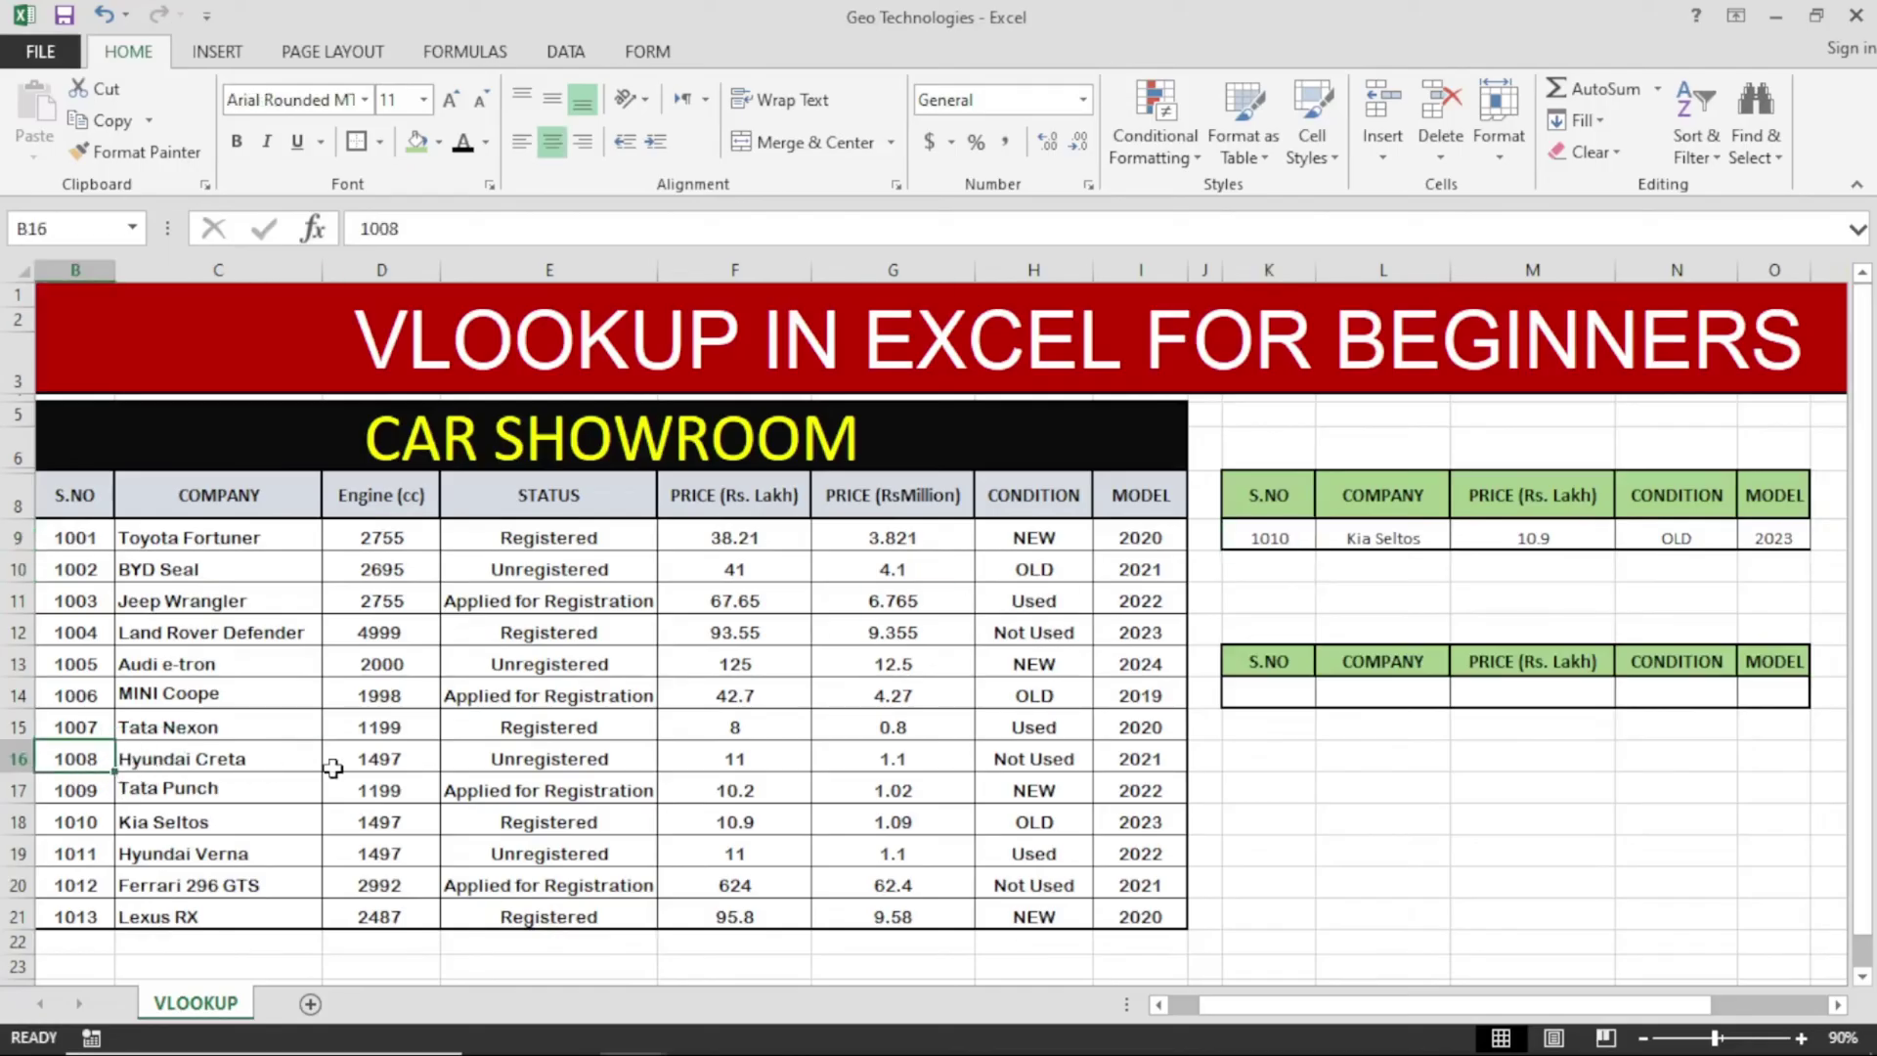
left_click(1261, 545)
type("1")
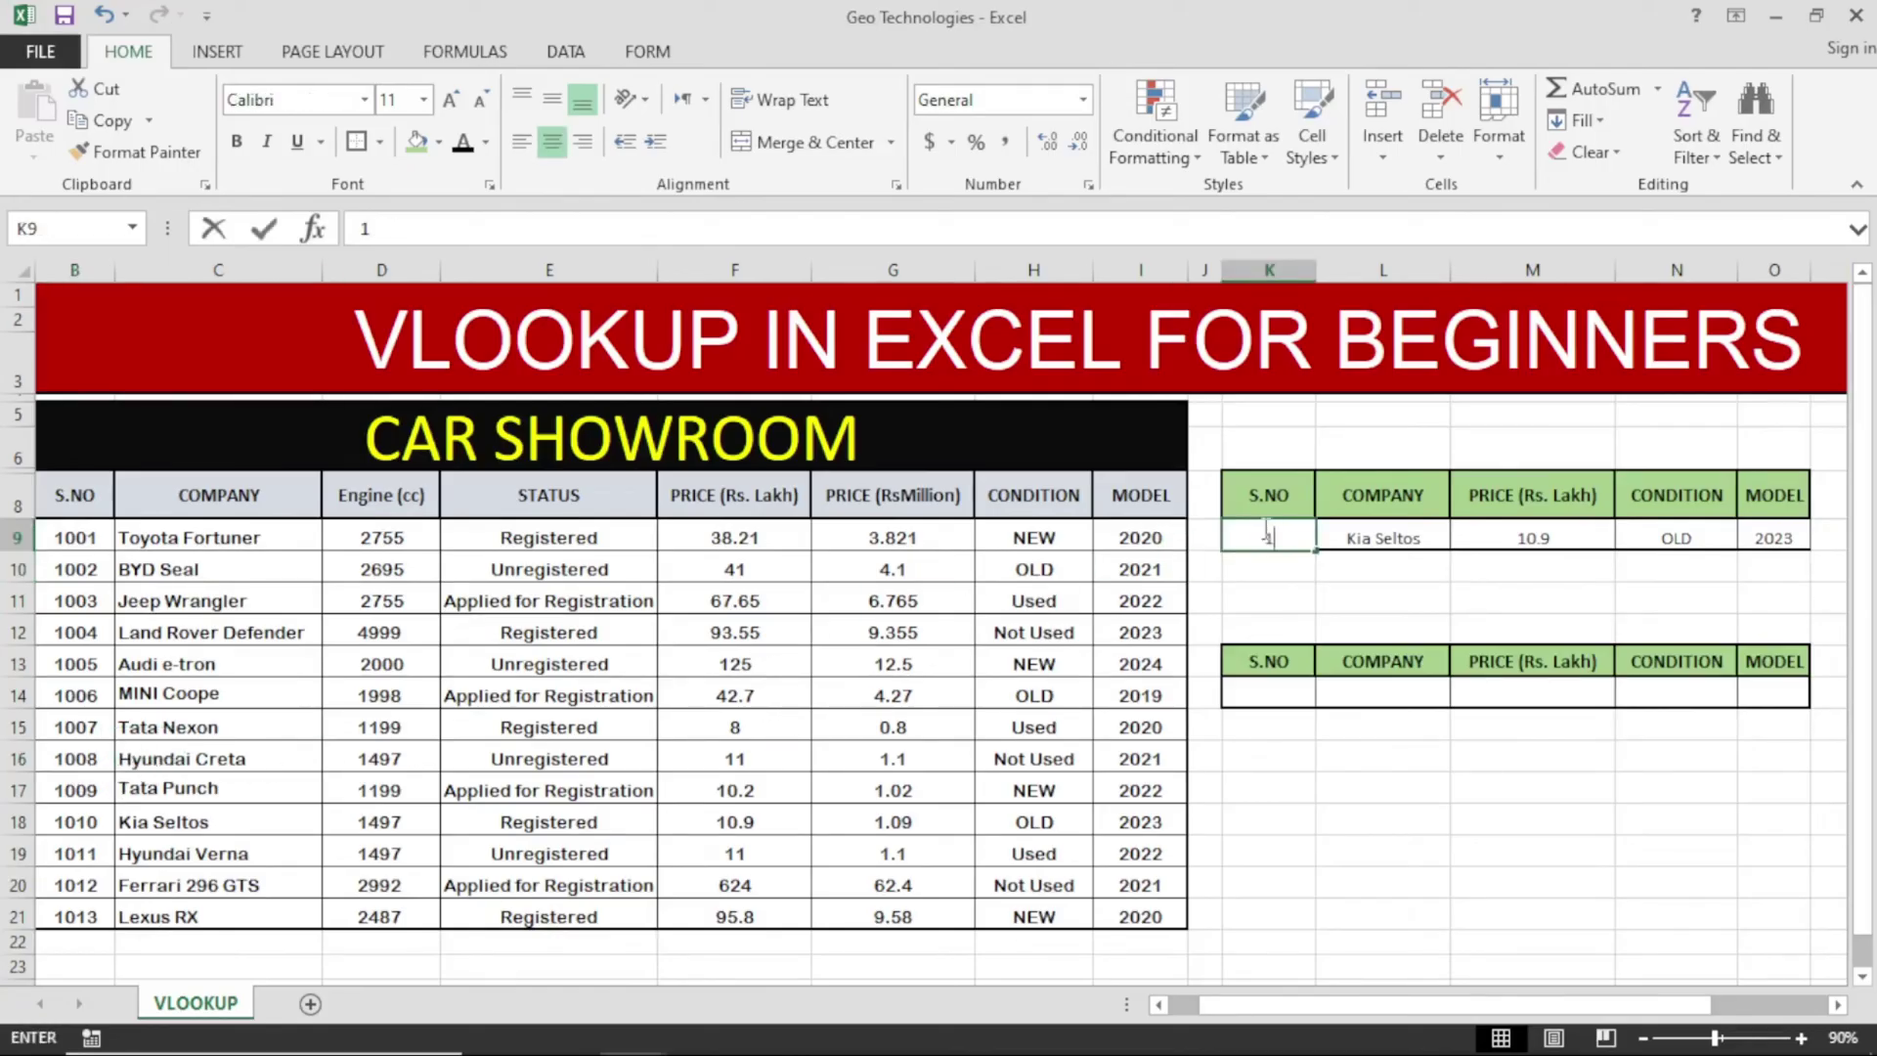
type("008")
key("Return")
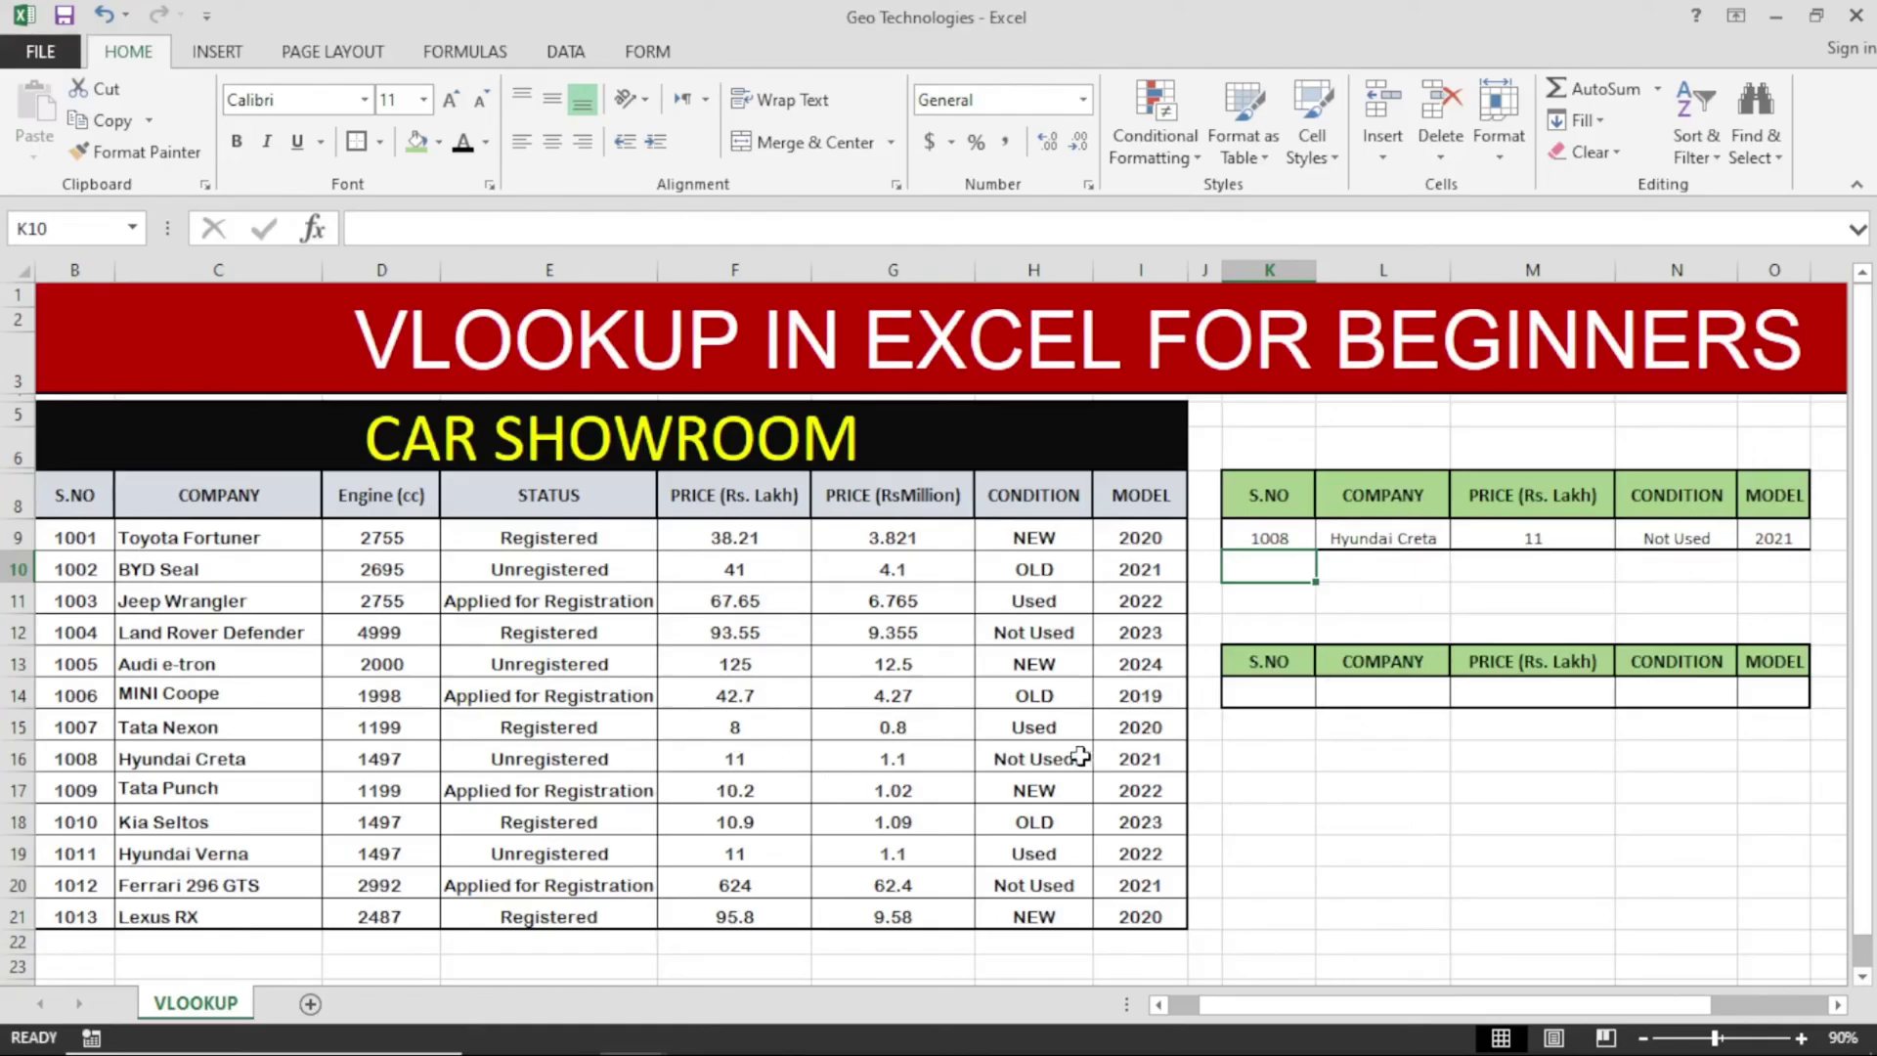
left_click(1495, 878)
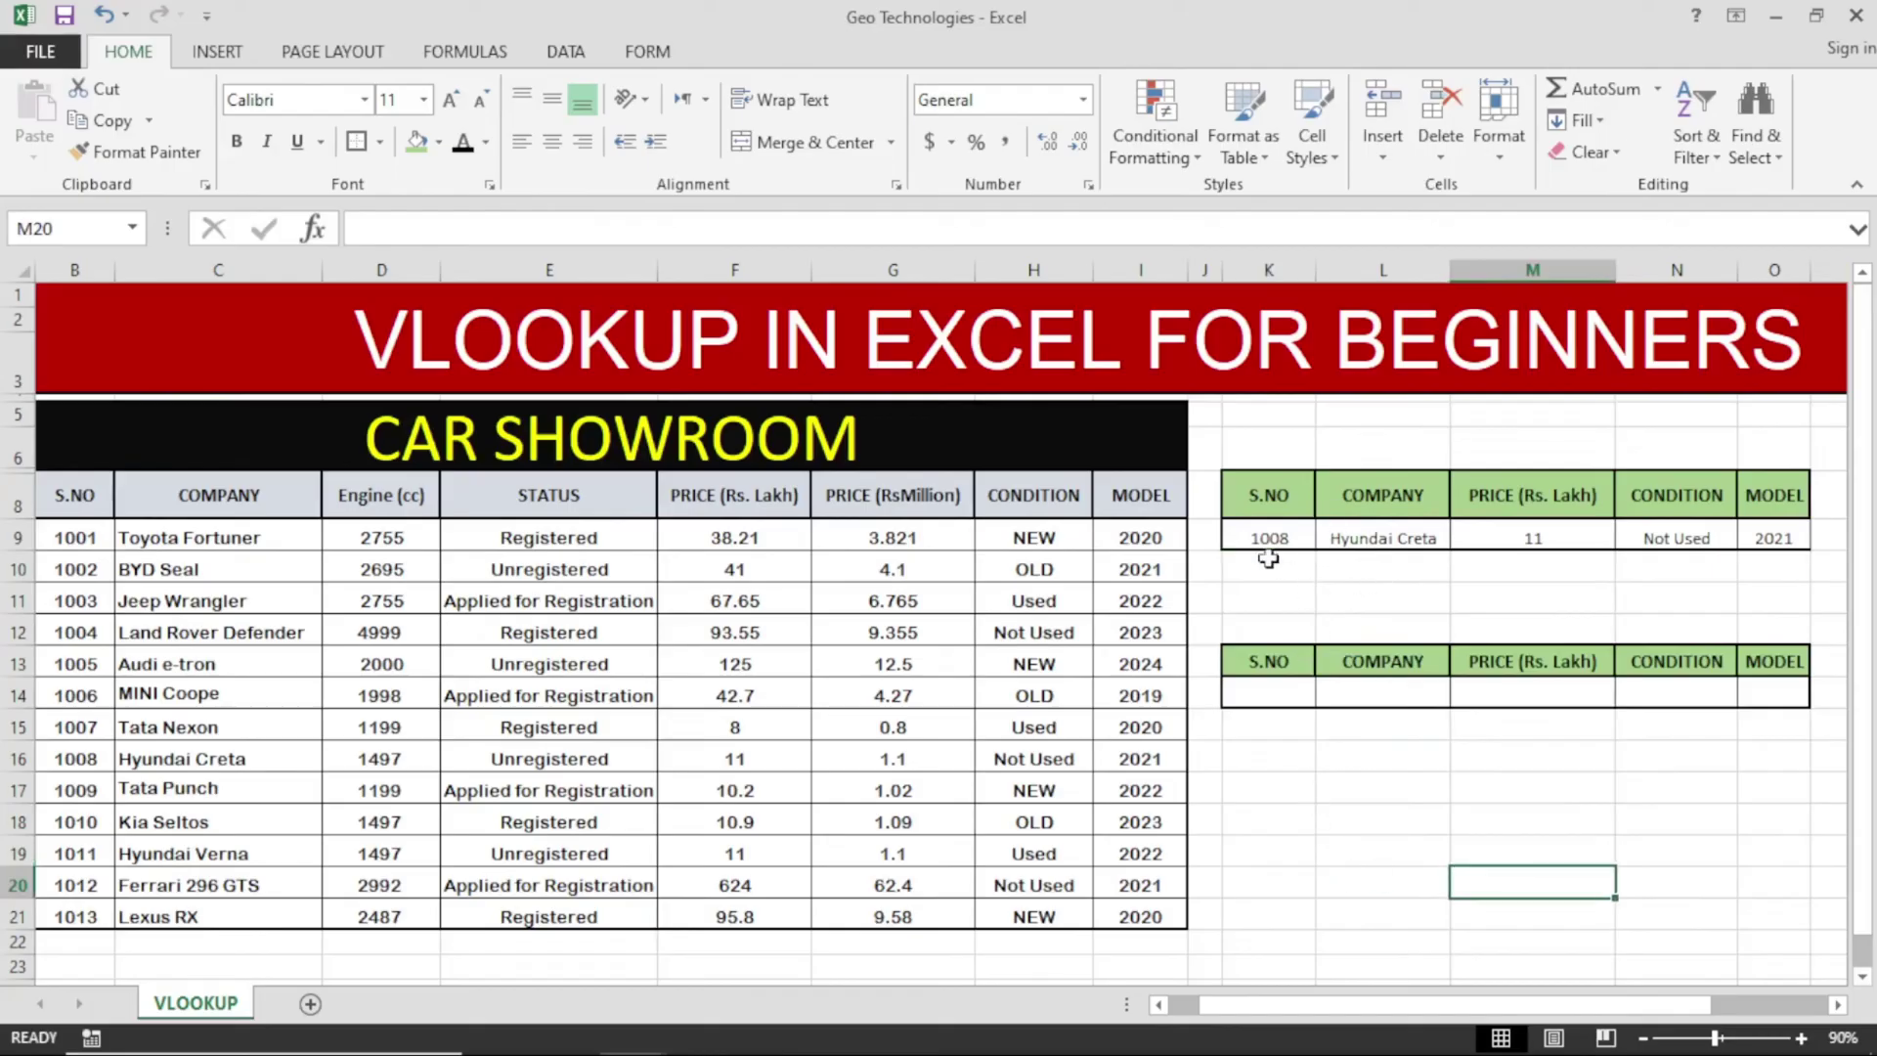
- Open data validation for the empty S.NO cell K14 and restrict its allowed values to a List
left_click(1300, 787)
left_click(1291, 694)
left_click(1326, 782)
left_click(1300, 773)
left_click(1271, 696)
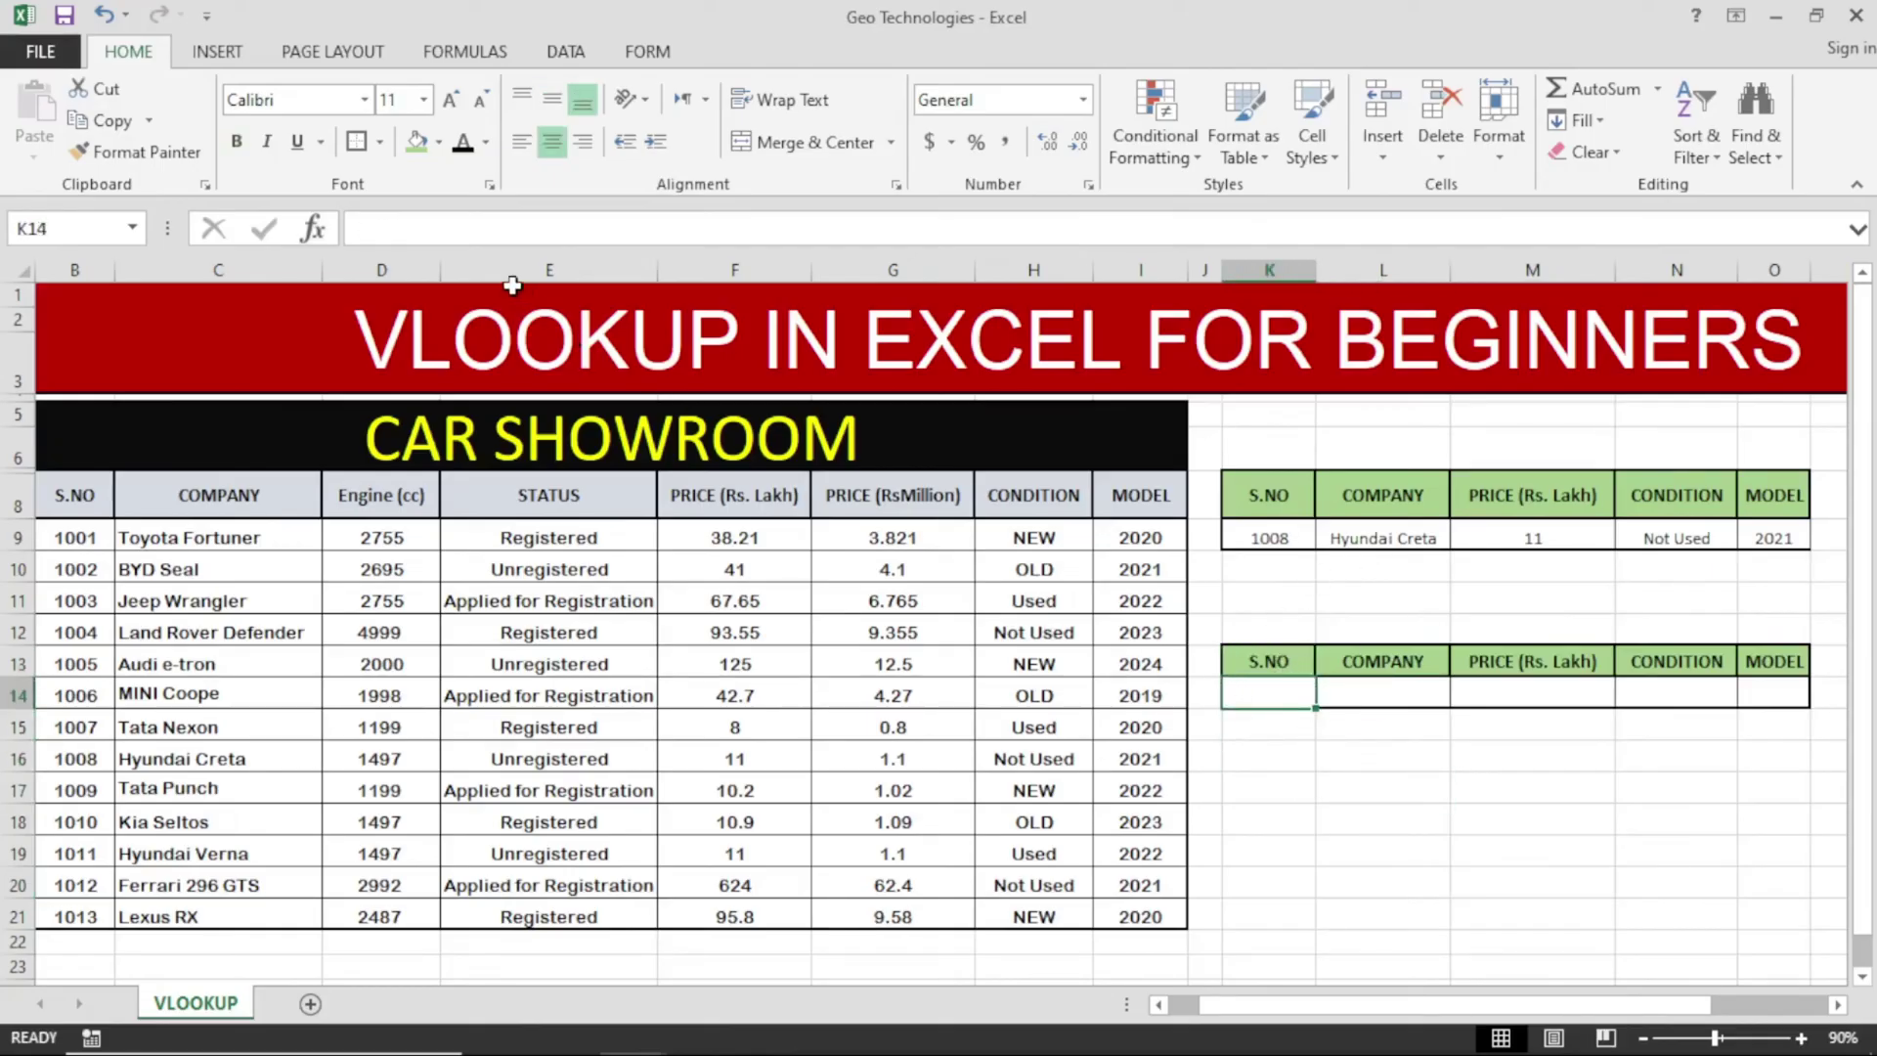
left_click(567, 53)
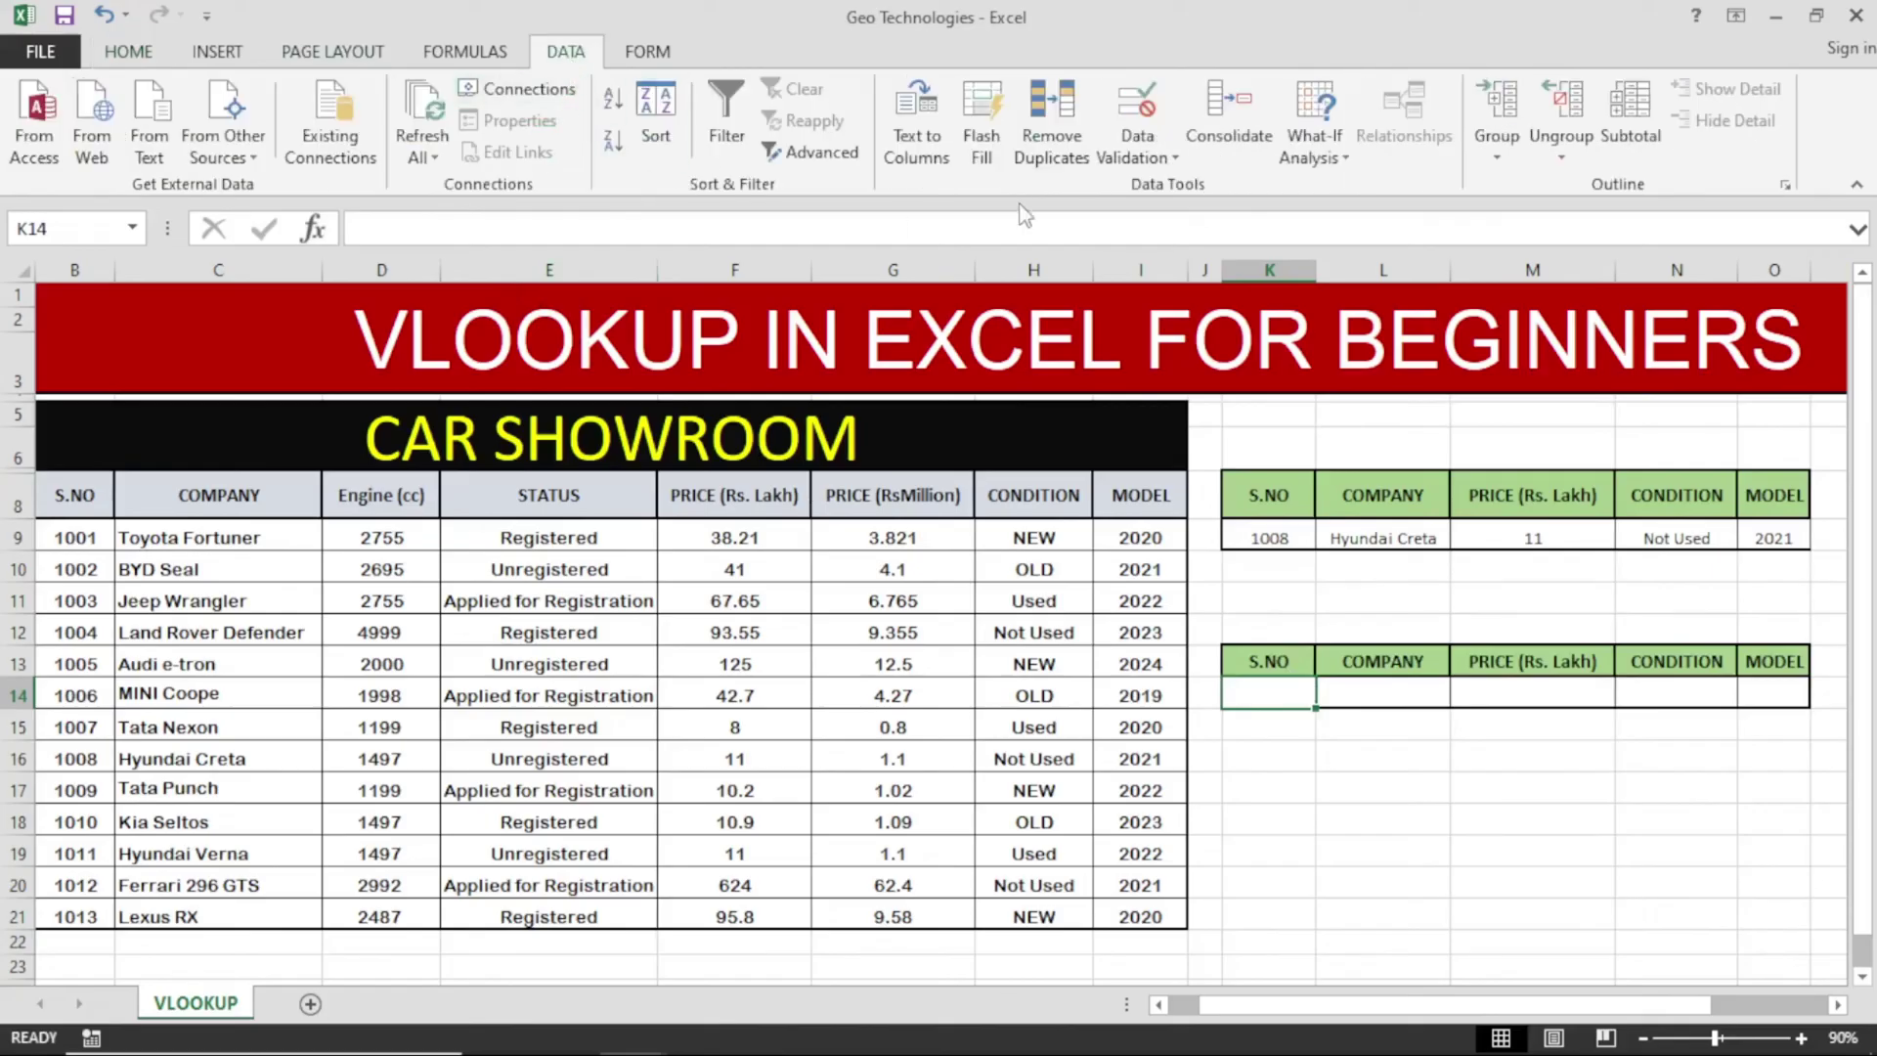
left_click(1158, 159)
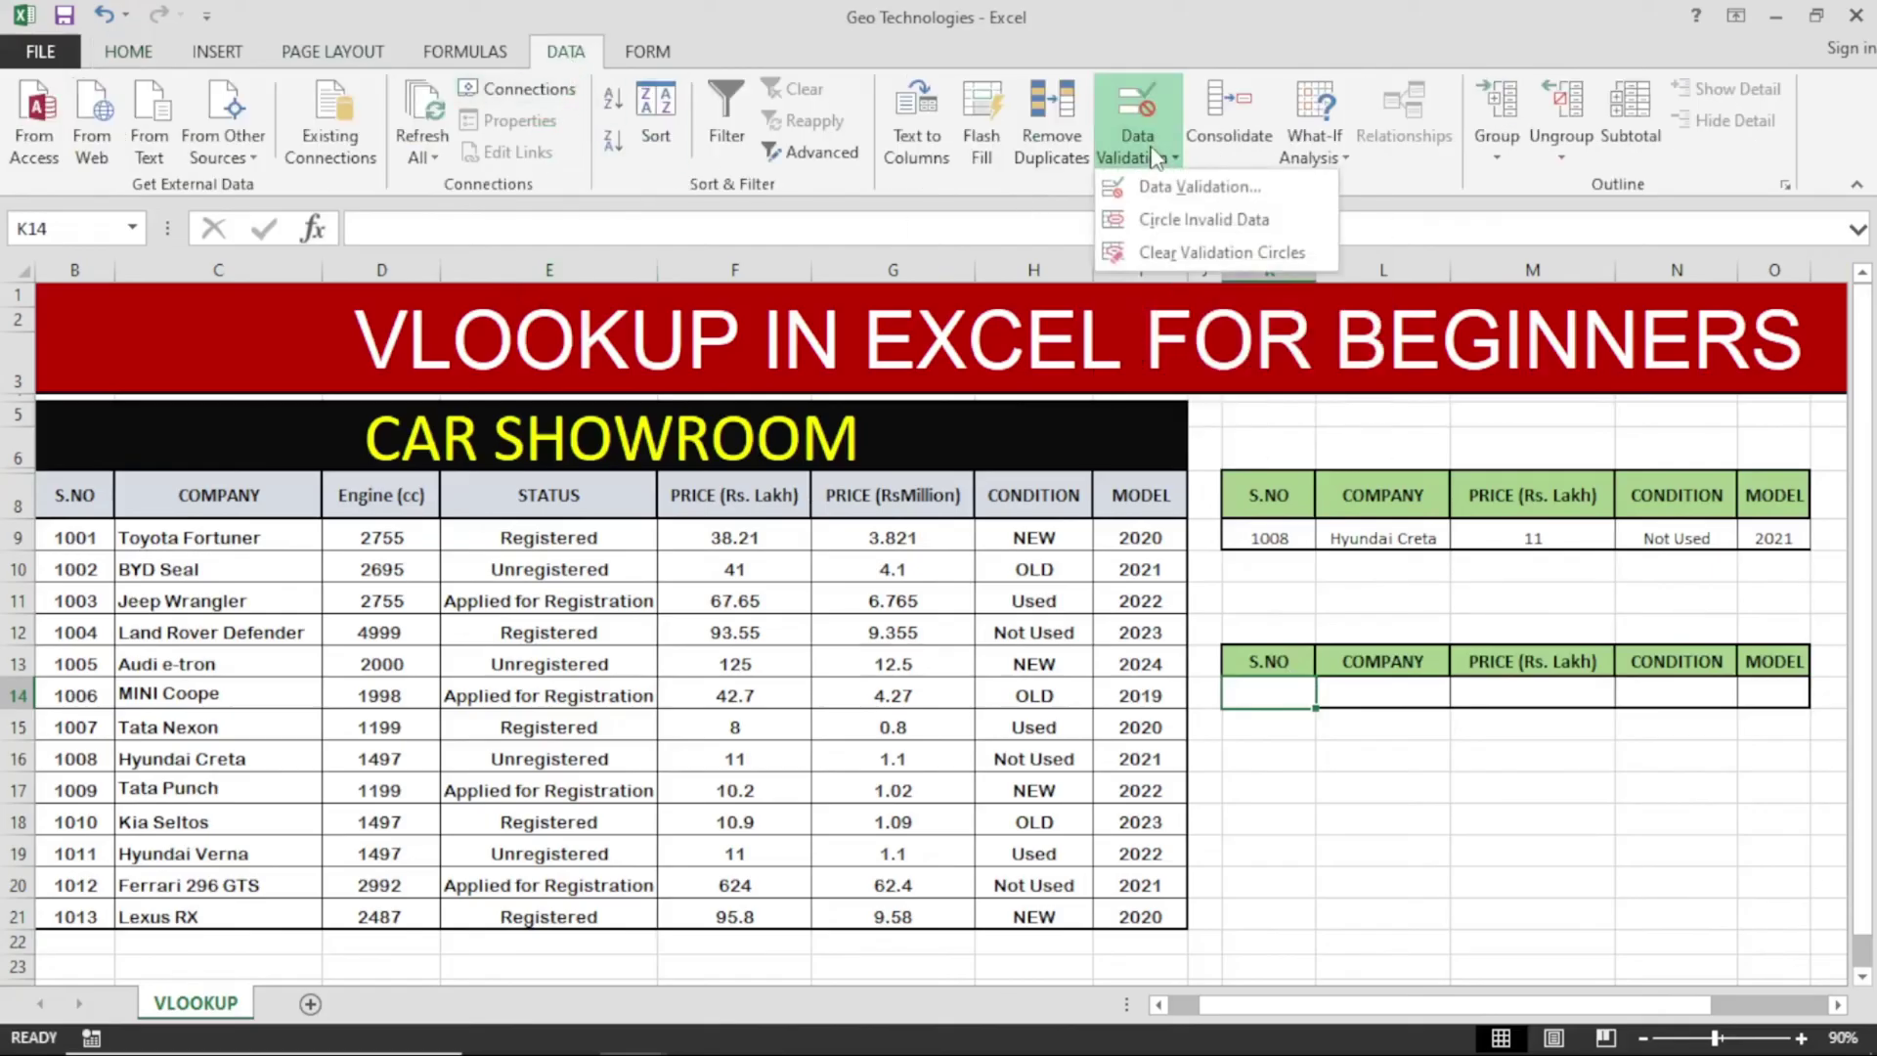
left_click(1170, 201)
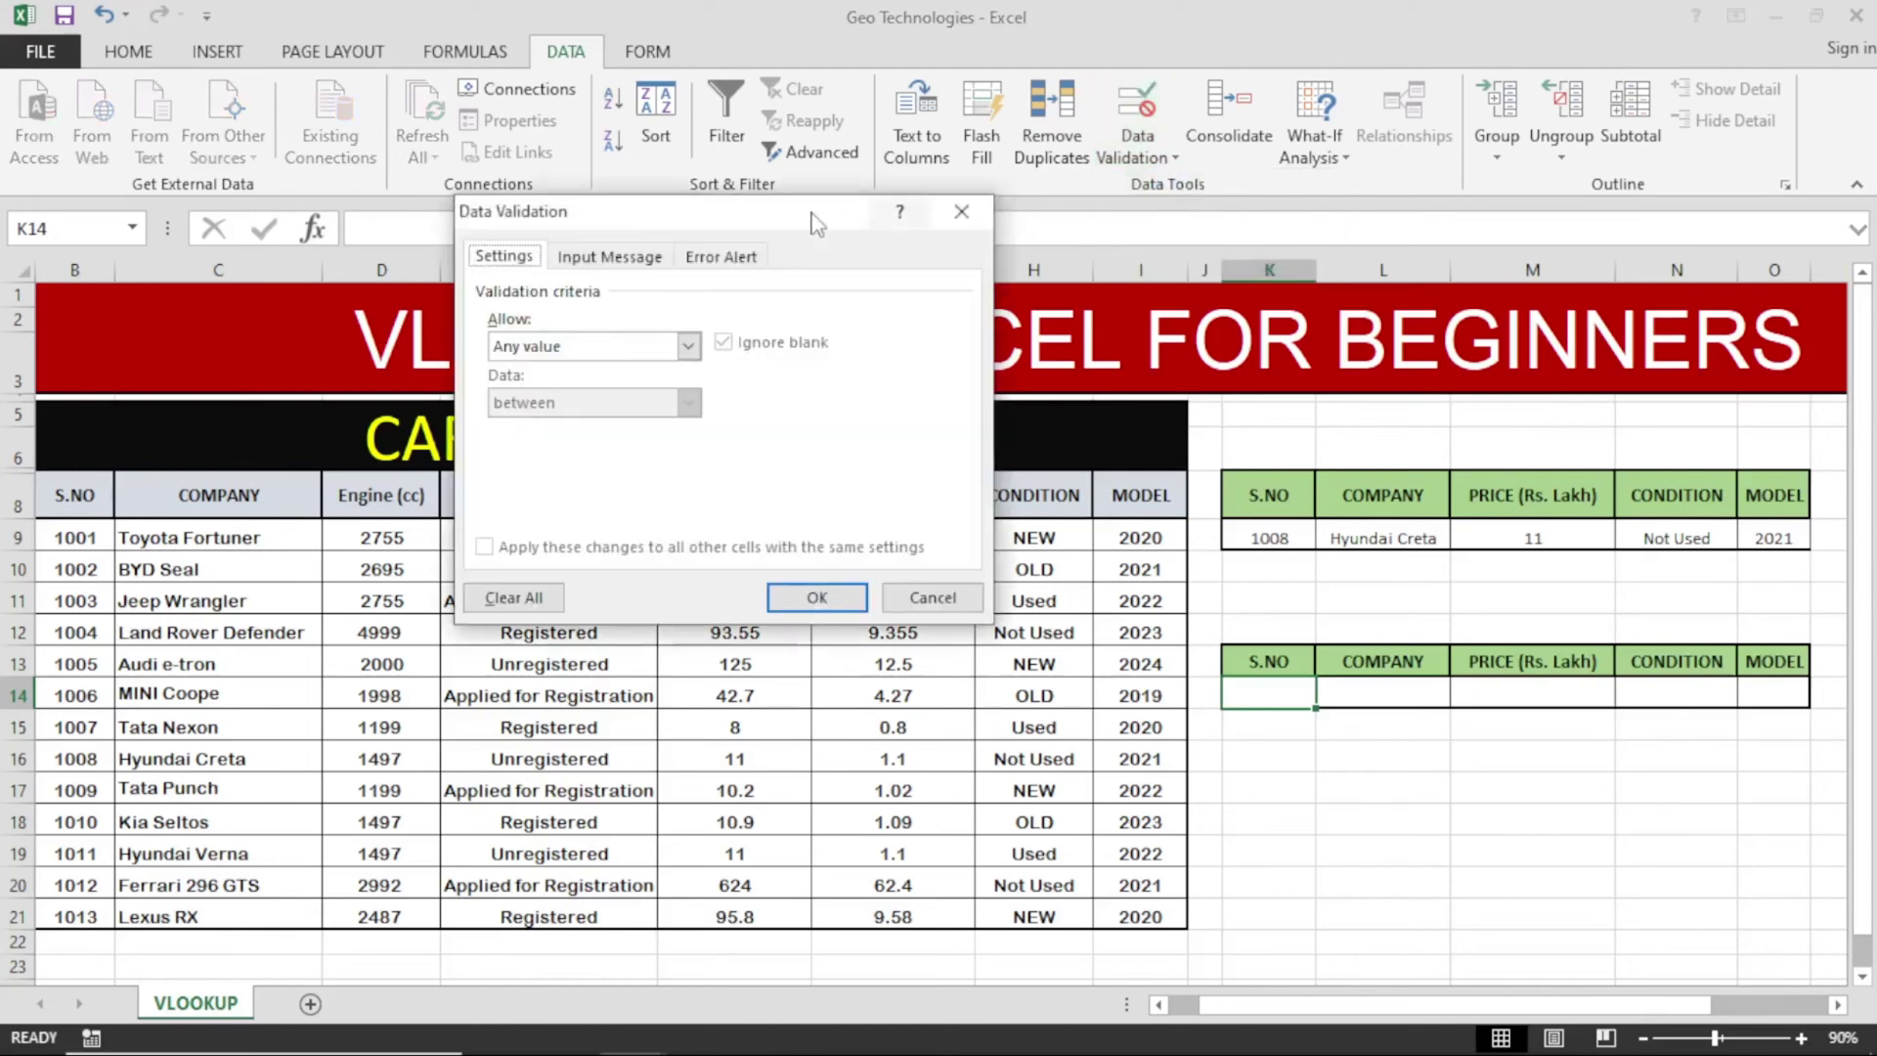
left_click_drag(796, 220, 758, 208)
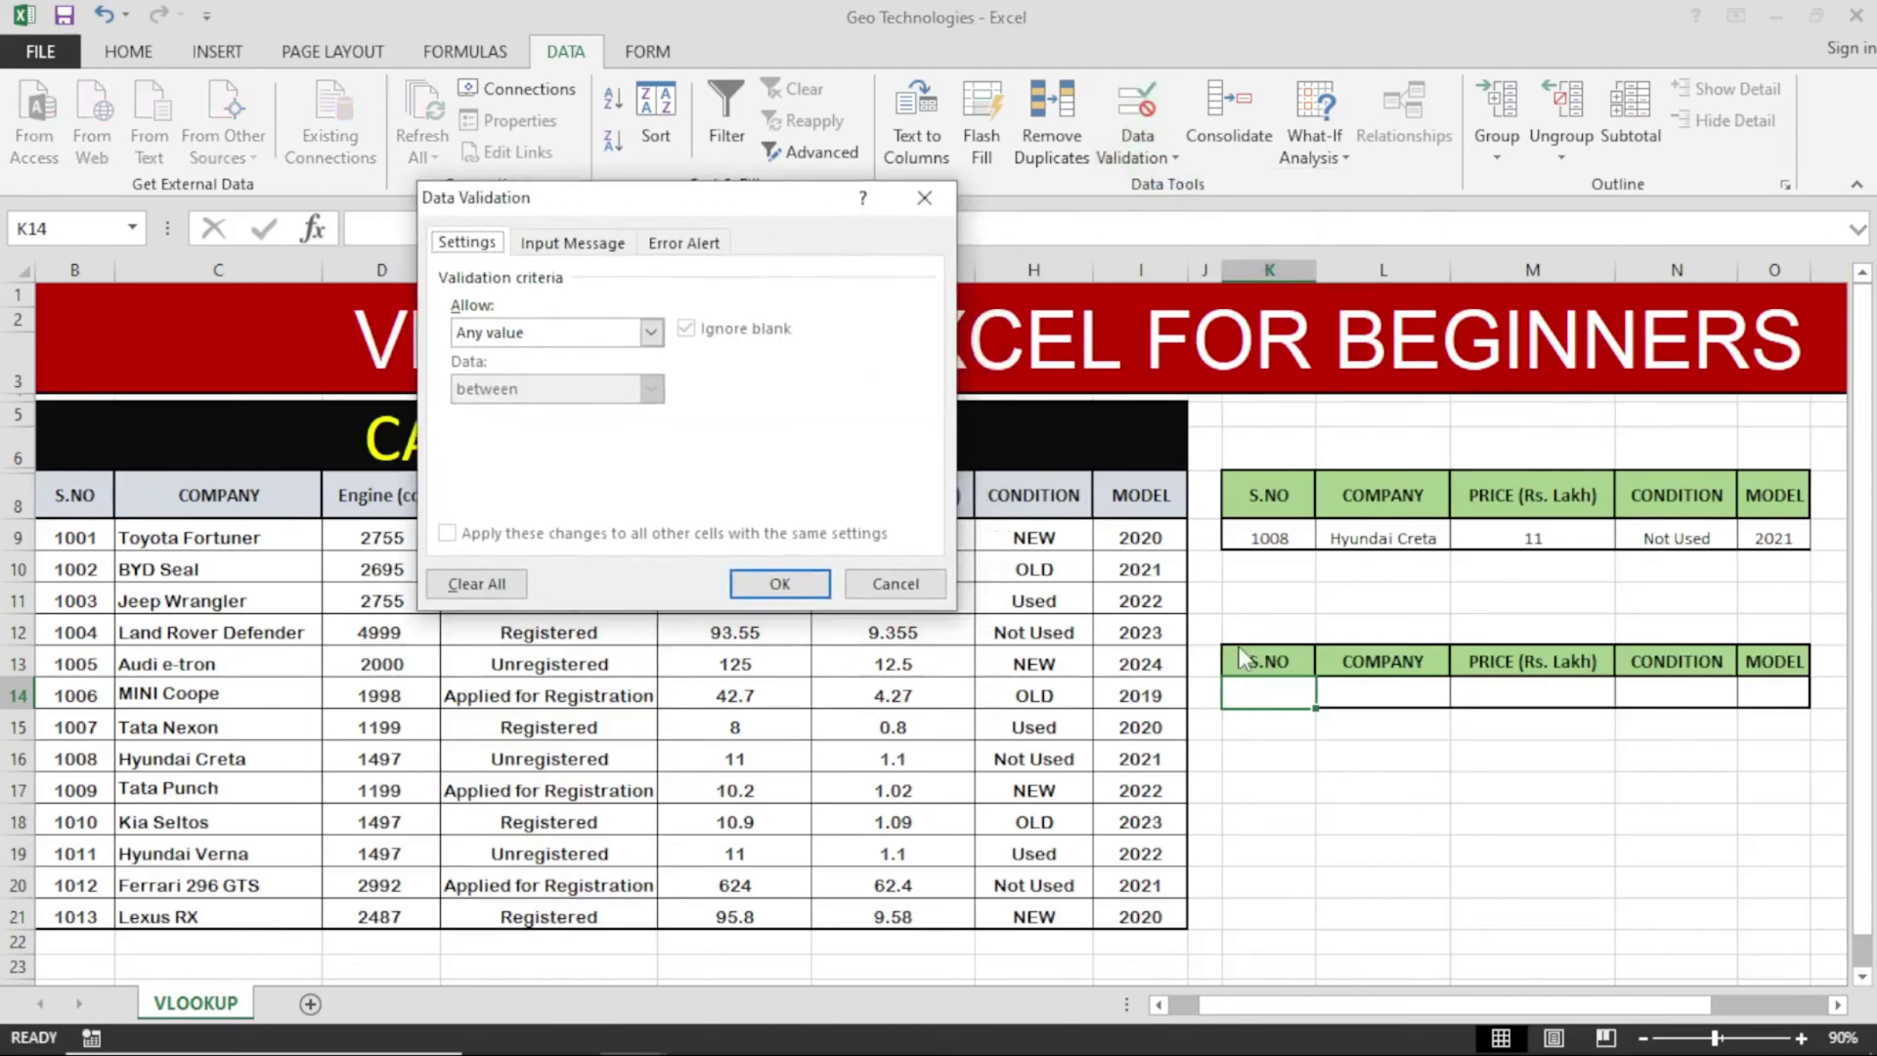
left_click(649, 336)
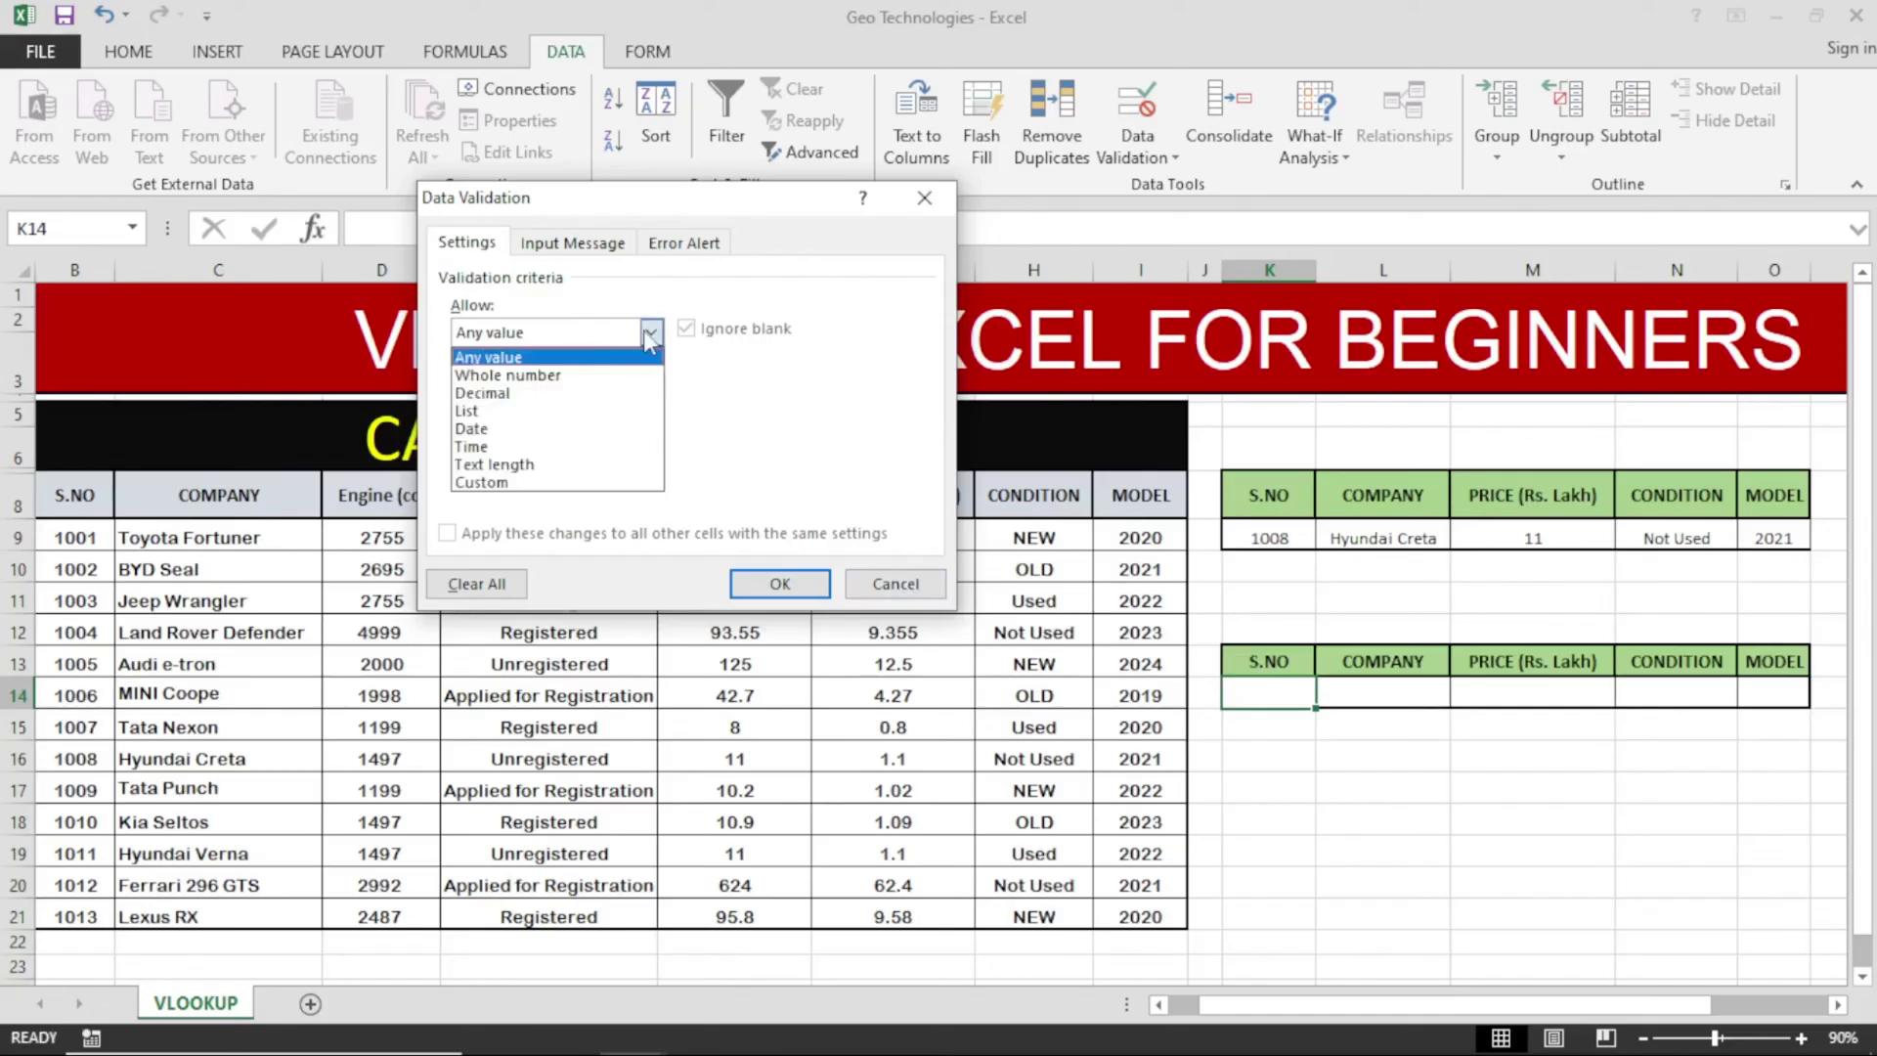
left_click(628, 412)
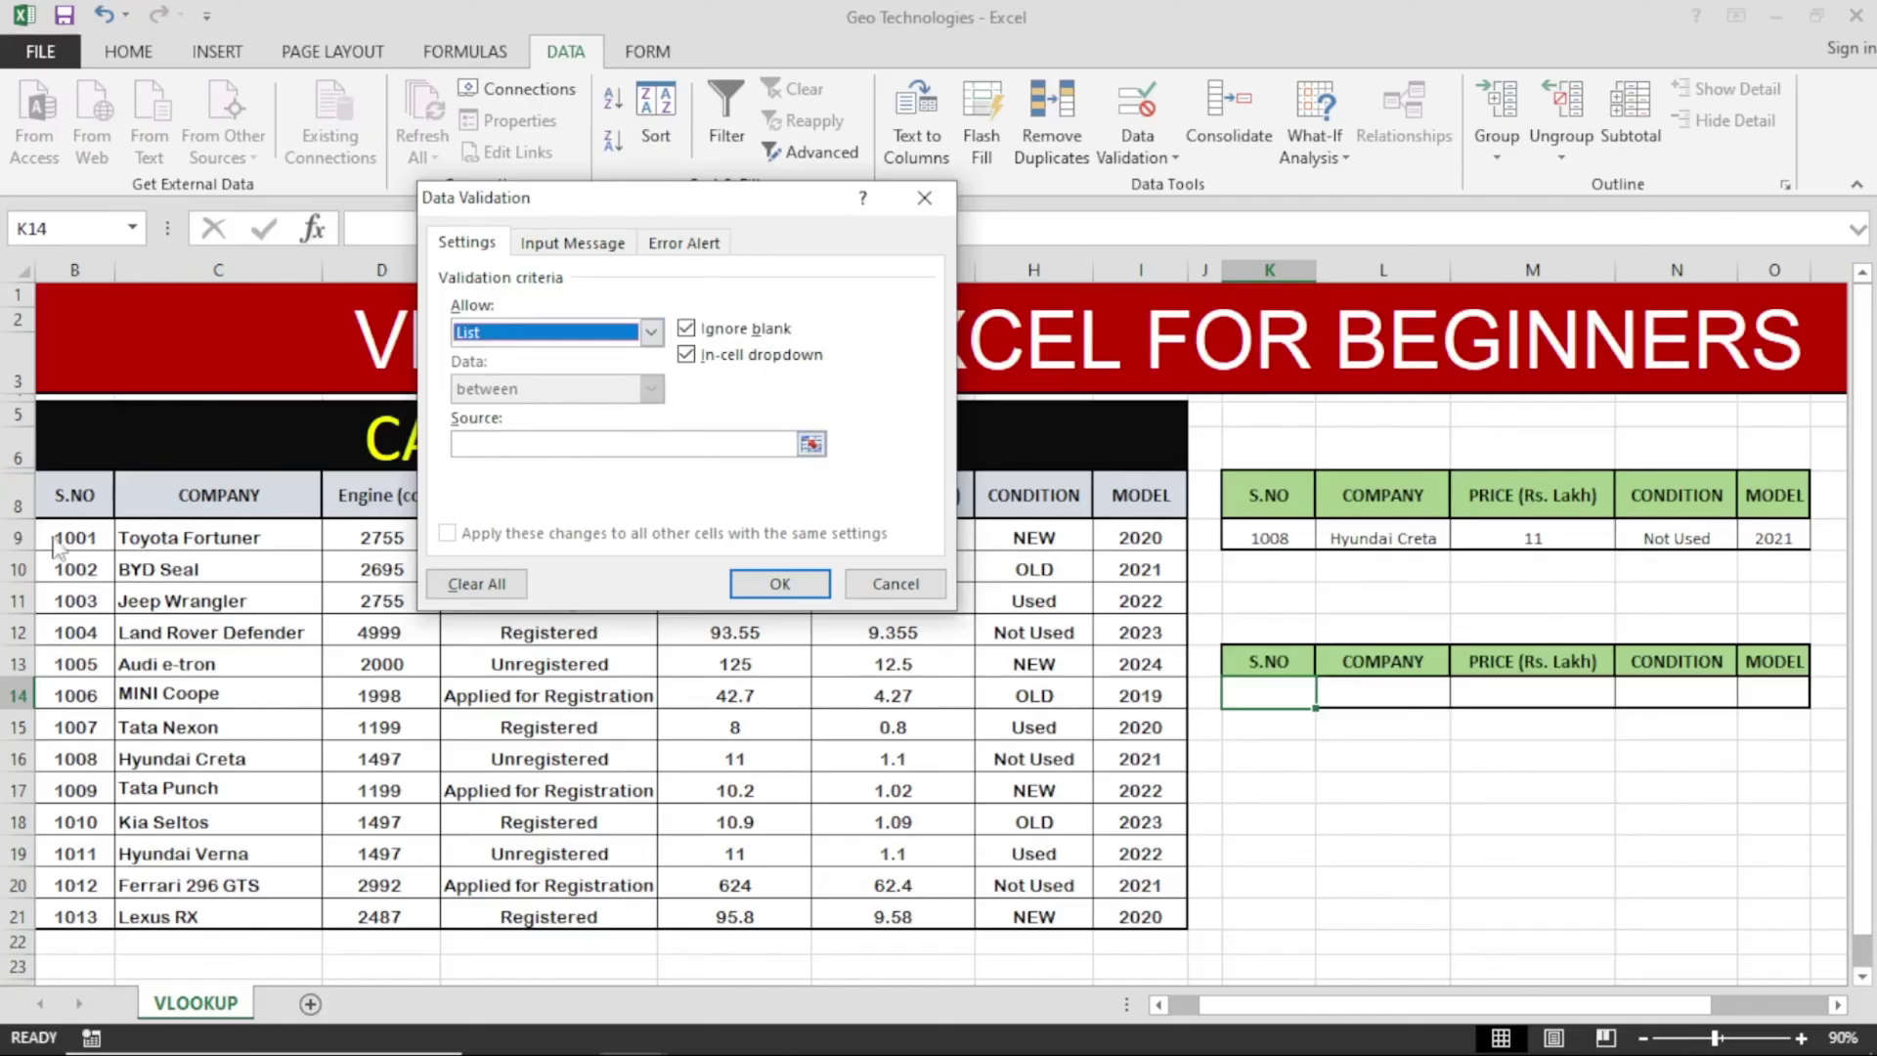
- Set the validation list's source to the serial numbers in =$B$9:$B$21 and apply it to K14
left_click(599, 444)
type("=")
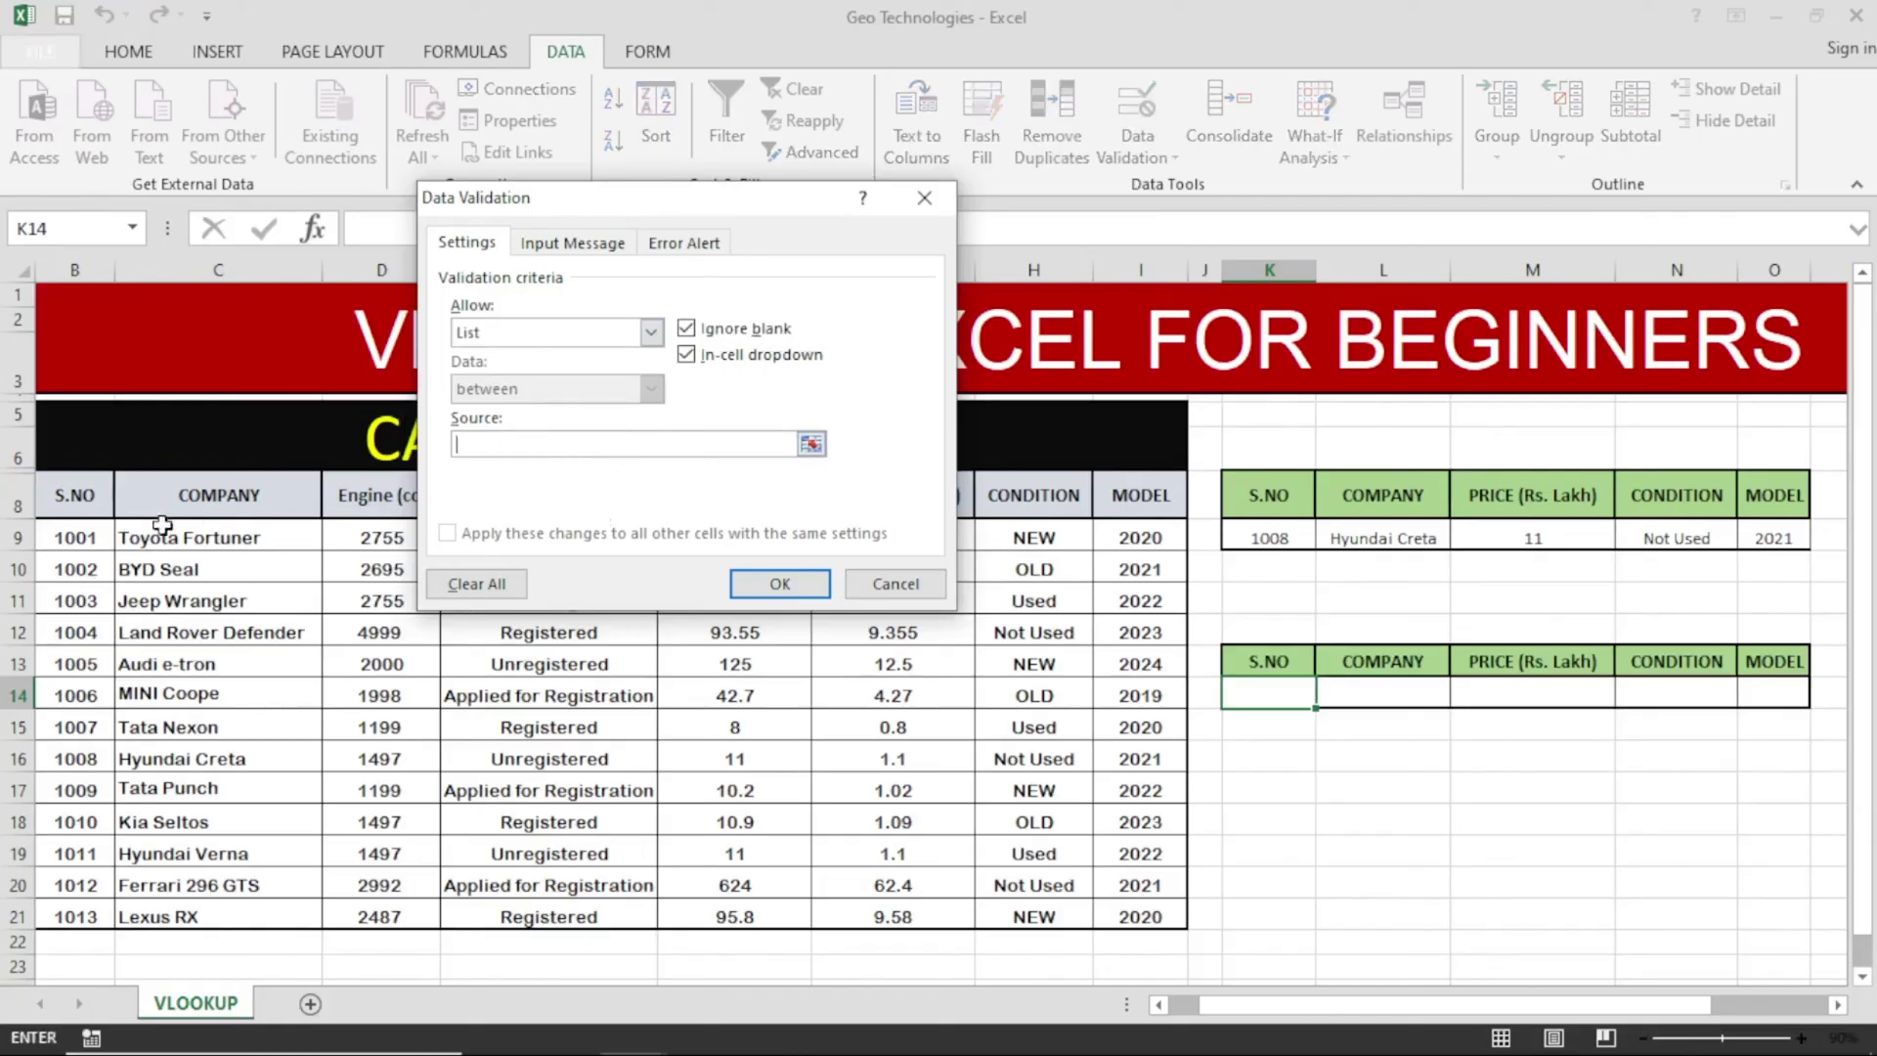
left_click(88, 540)
left_click_drag(88, 539, 66, 916)
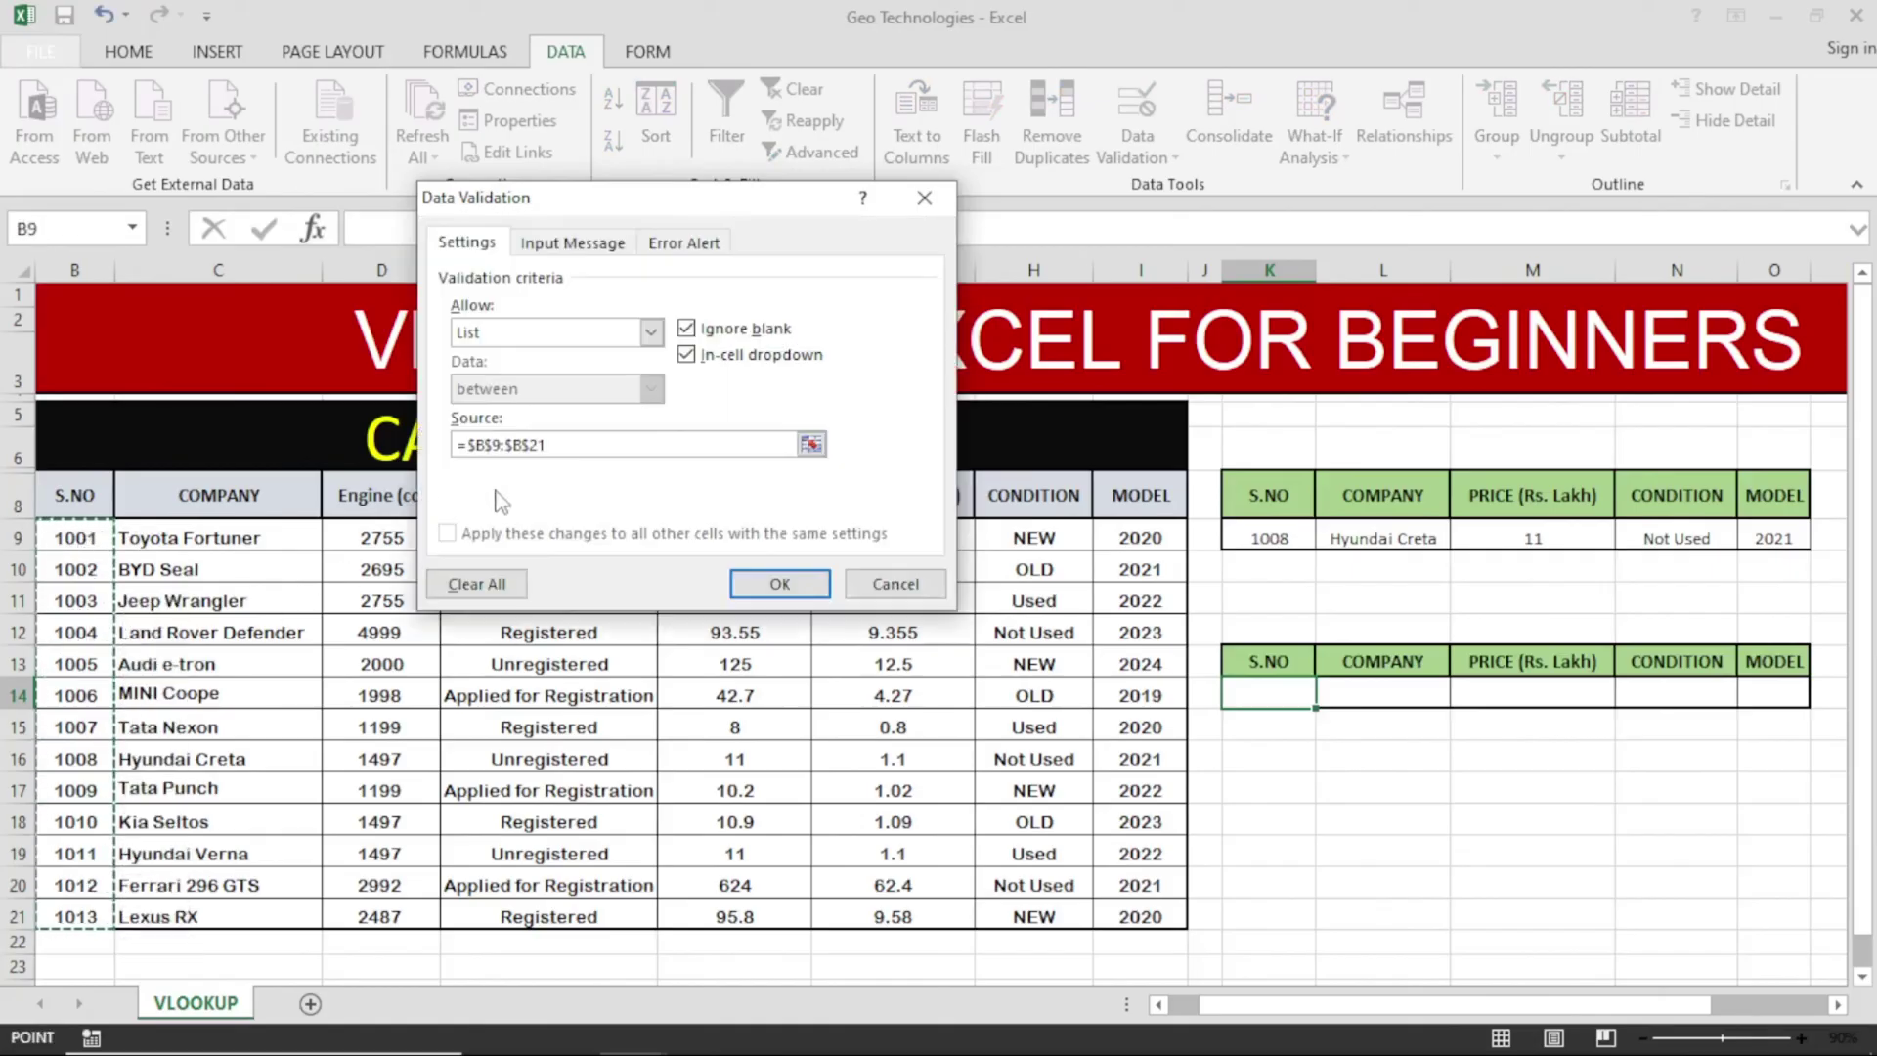
left_click(779, 583)
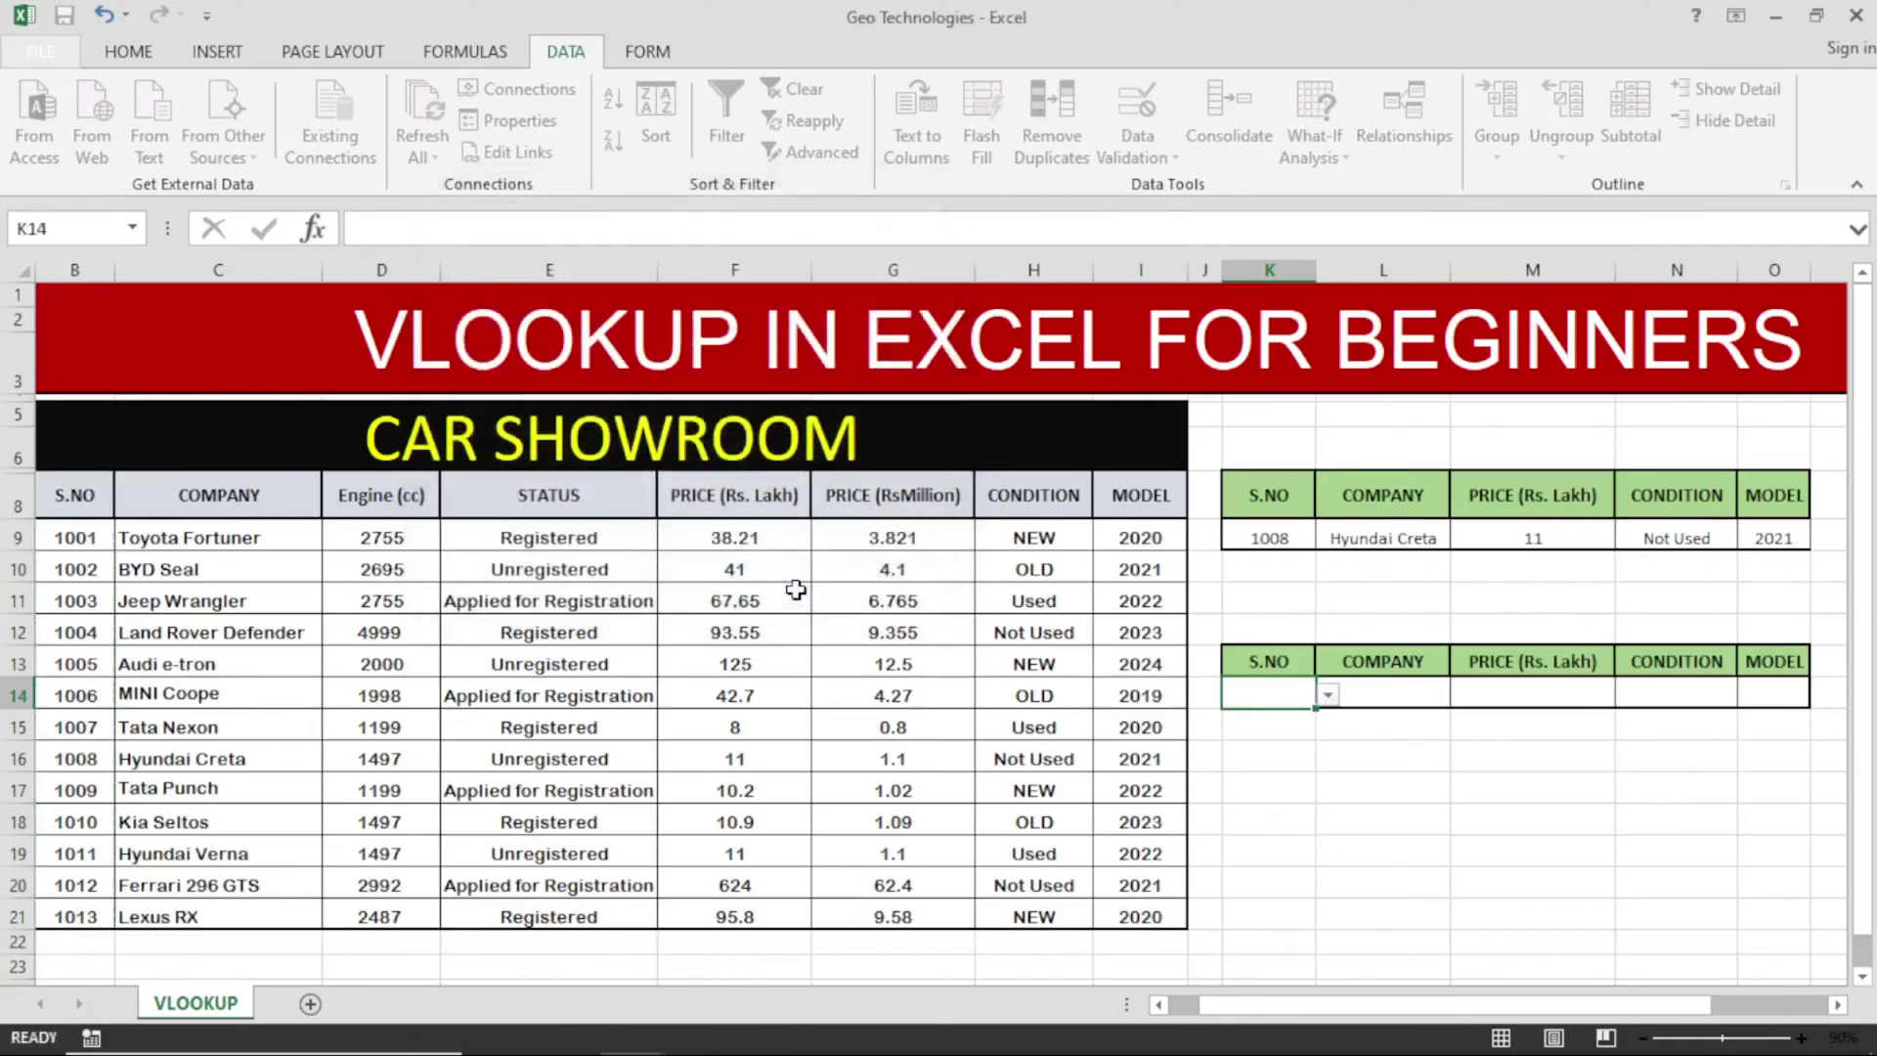
- Choose serial number 1001 from the in-cell list in K14
left_click(1329, 700)
left_click(1285, 715)
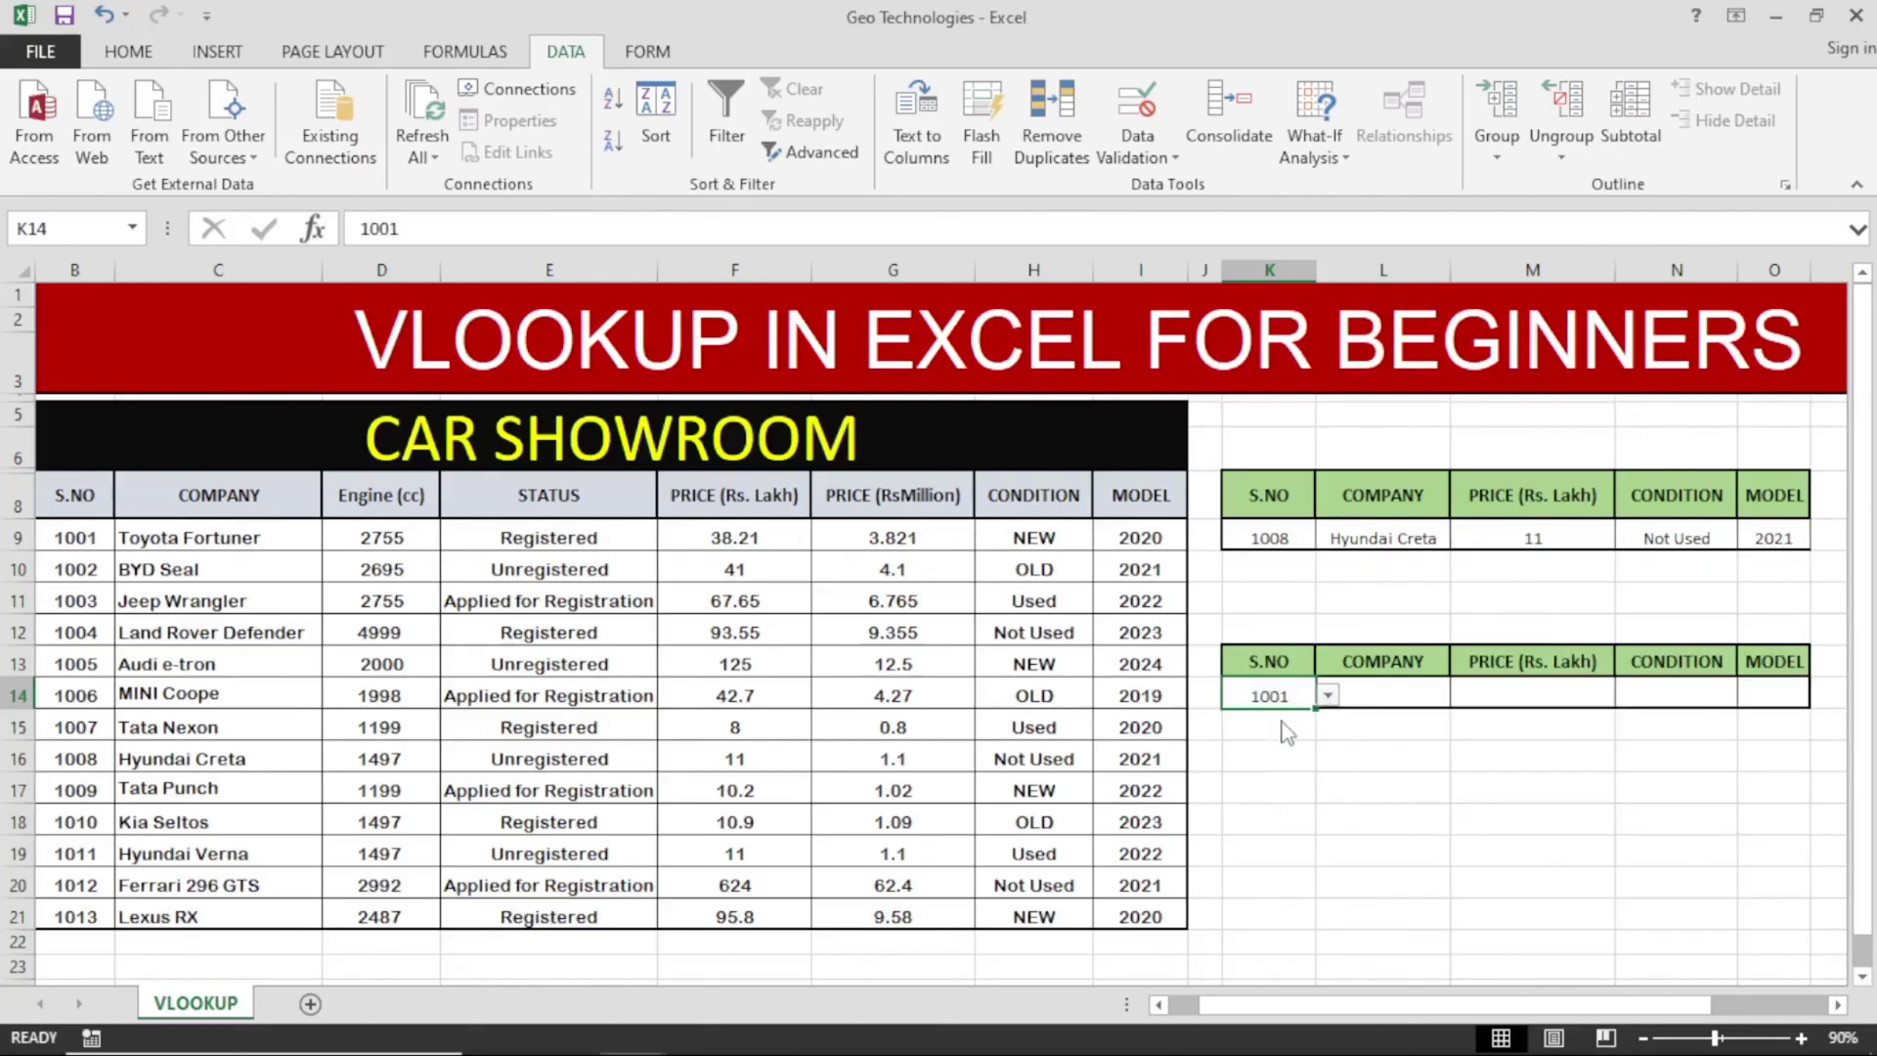
left_click(1372, 698)
left_click_drag(1410, 691, 1784, 696)
left_click(1561, 809)
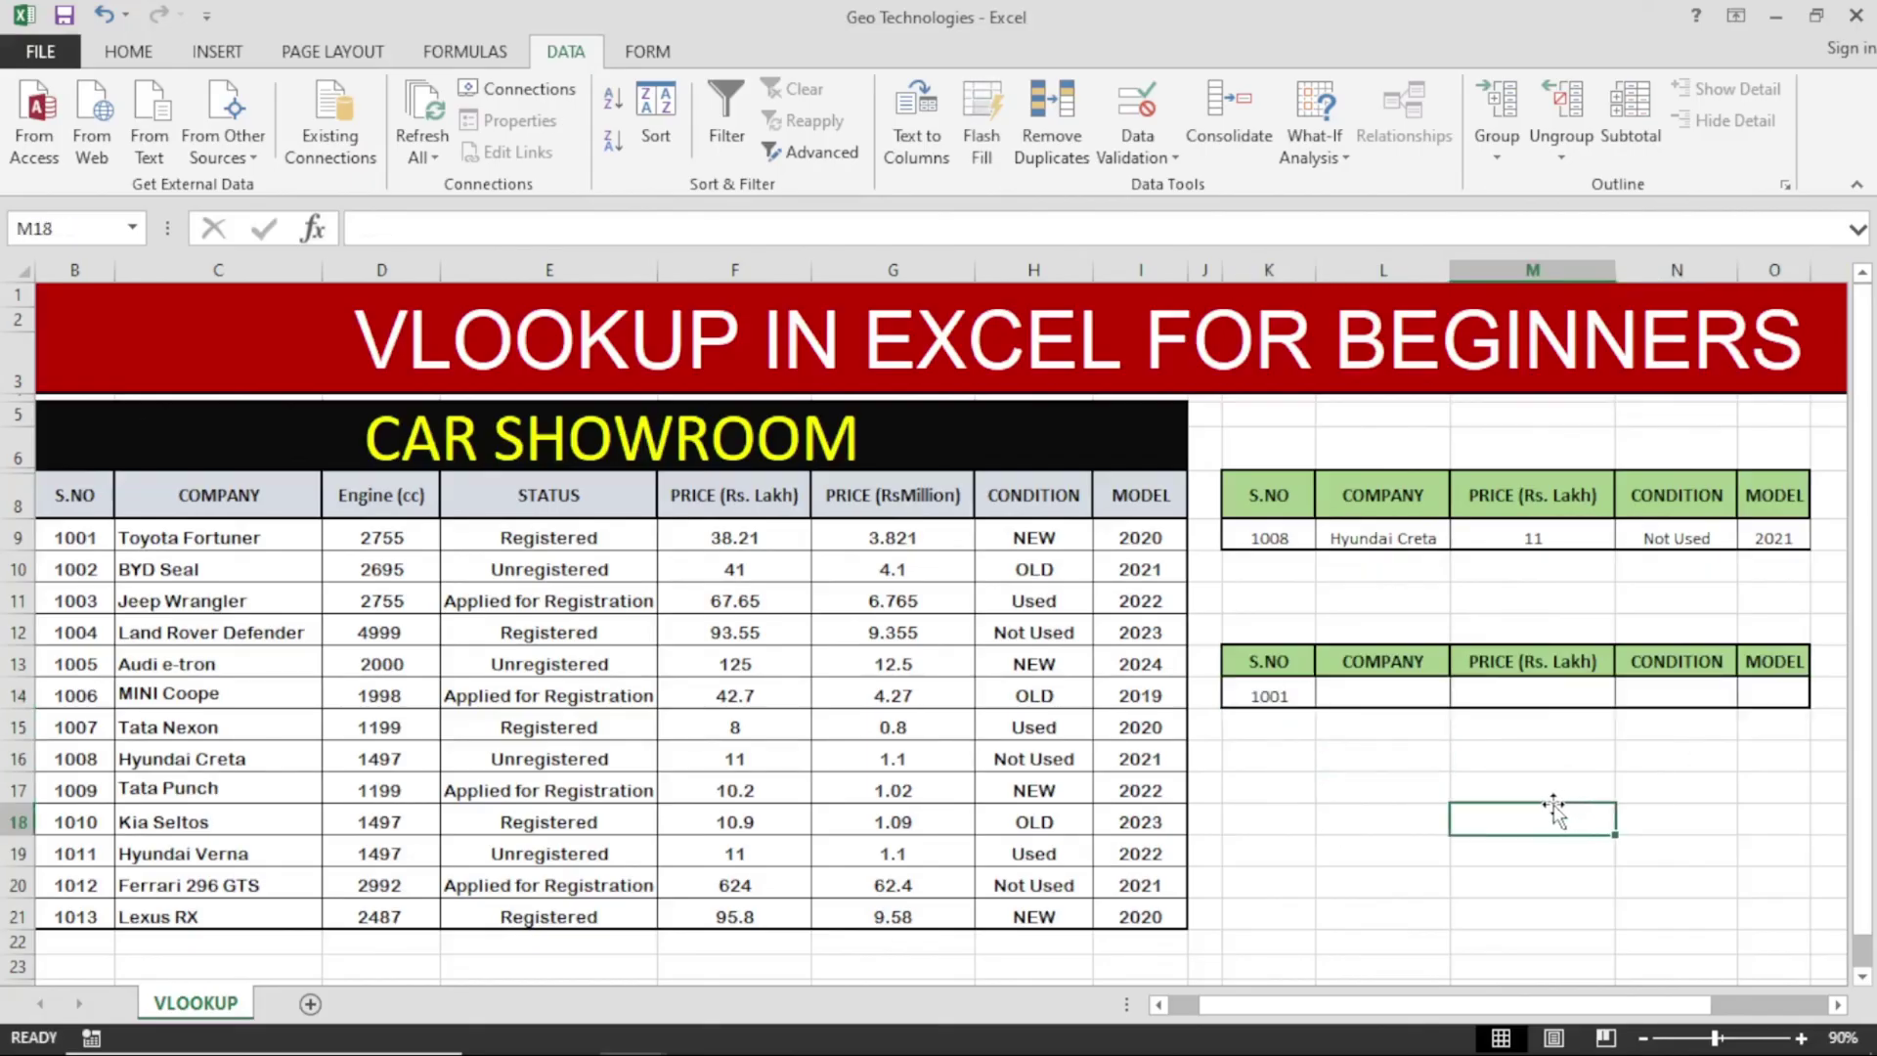
- Copy the four lookup formulas in L9:O9 and paste them into the second results row starting at L14
left_click_drag(1369, 538, 1759, 540)
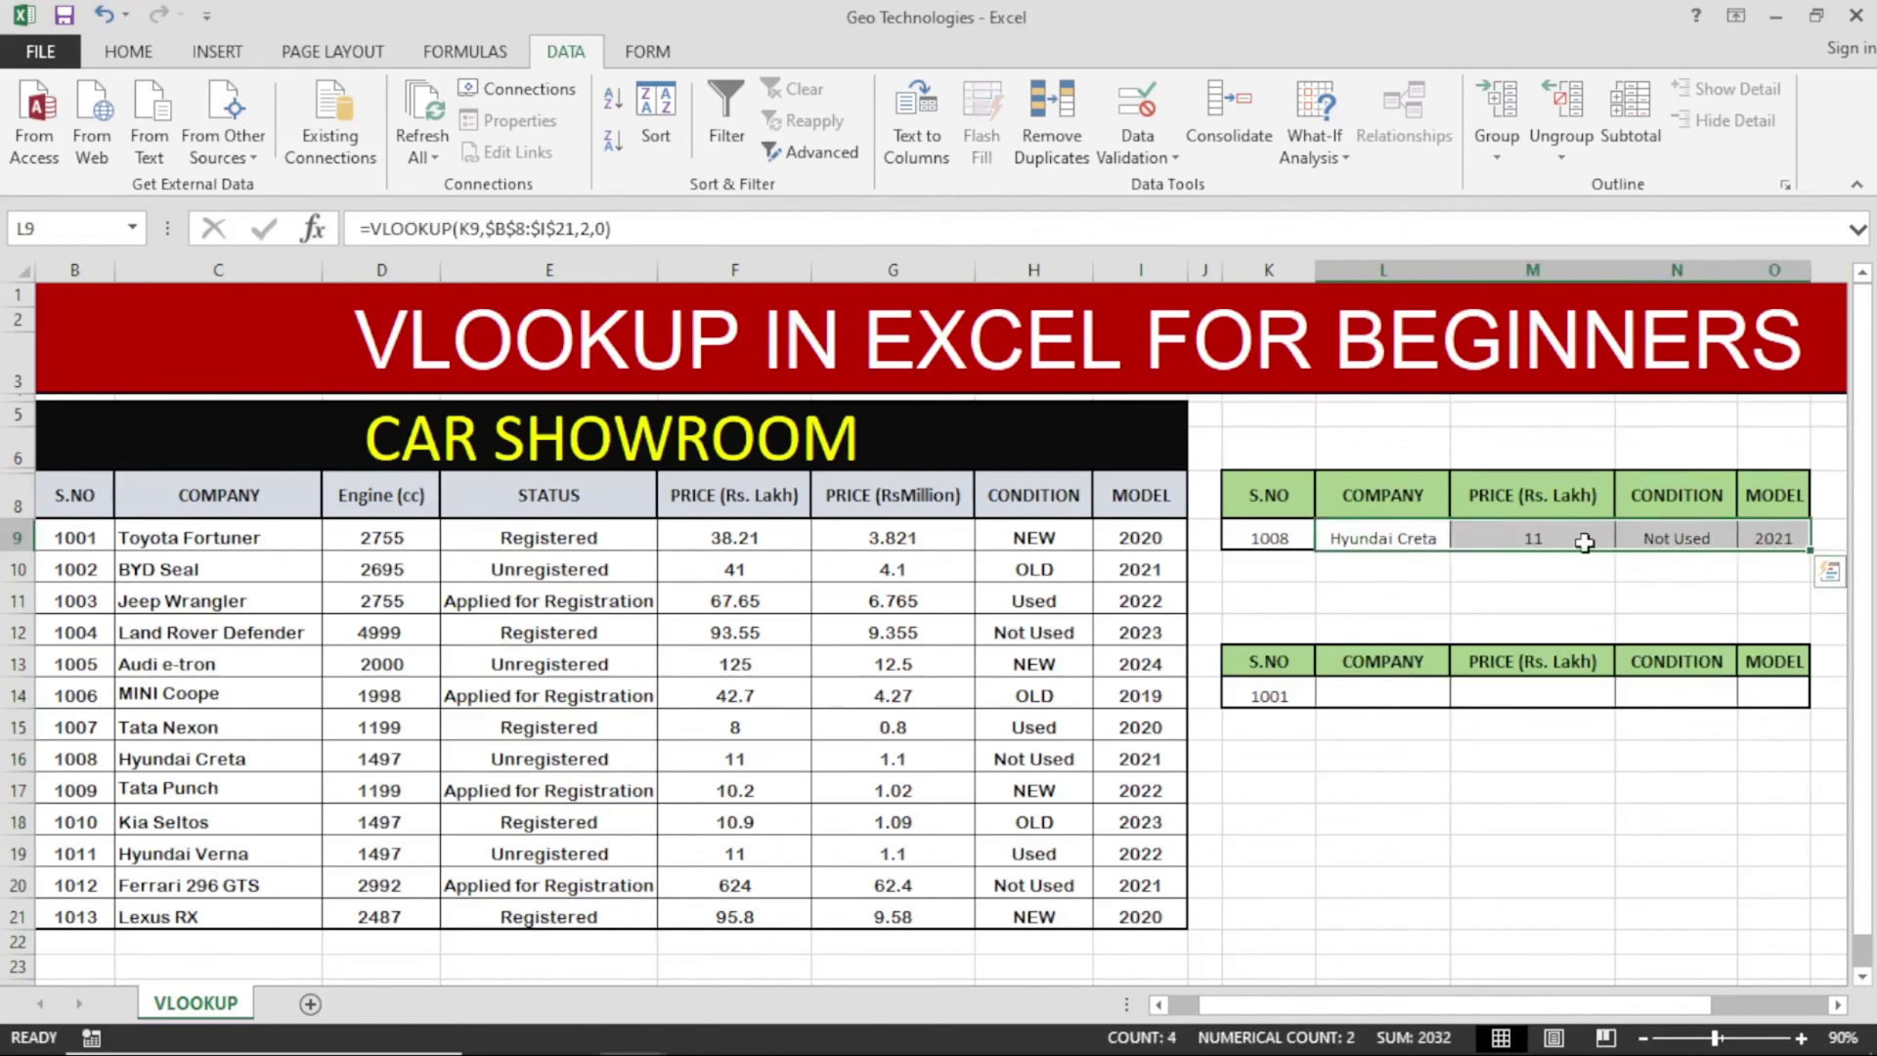
right_click(1416, 537)
left_click(1441, 532)
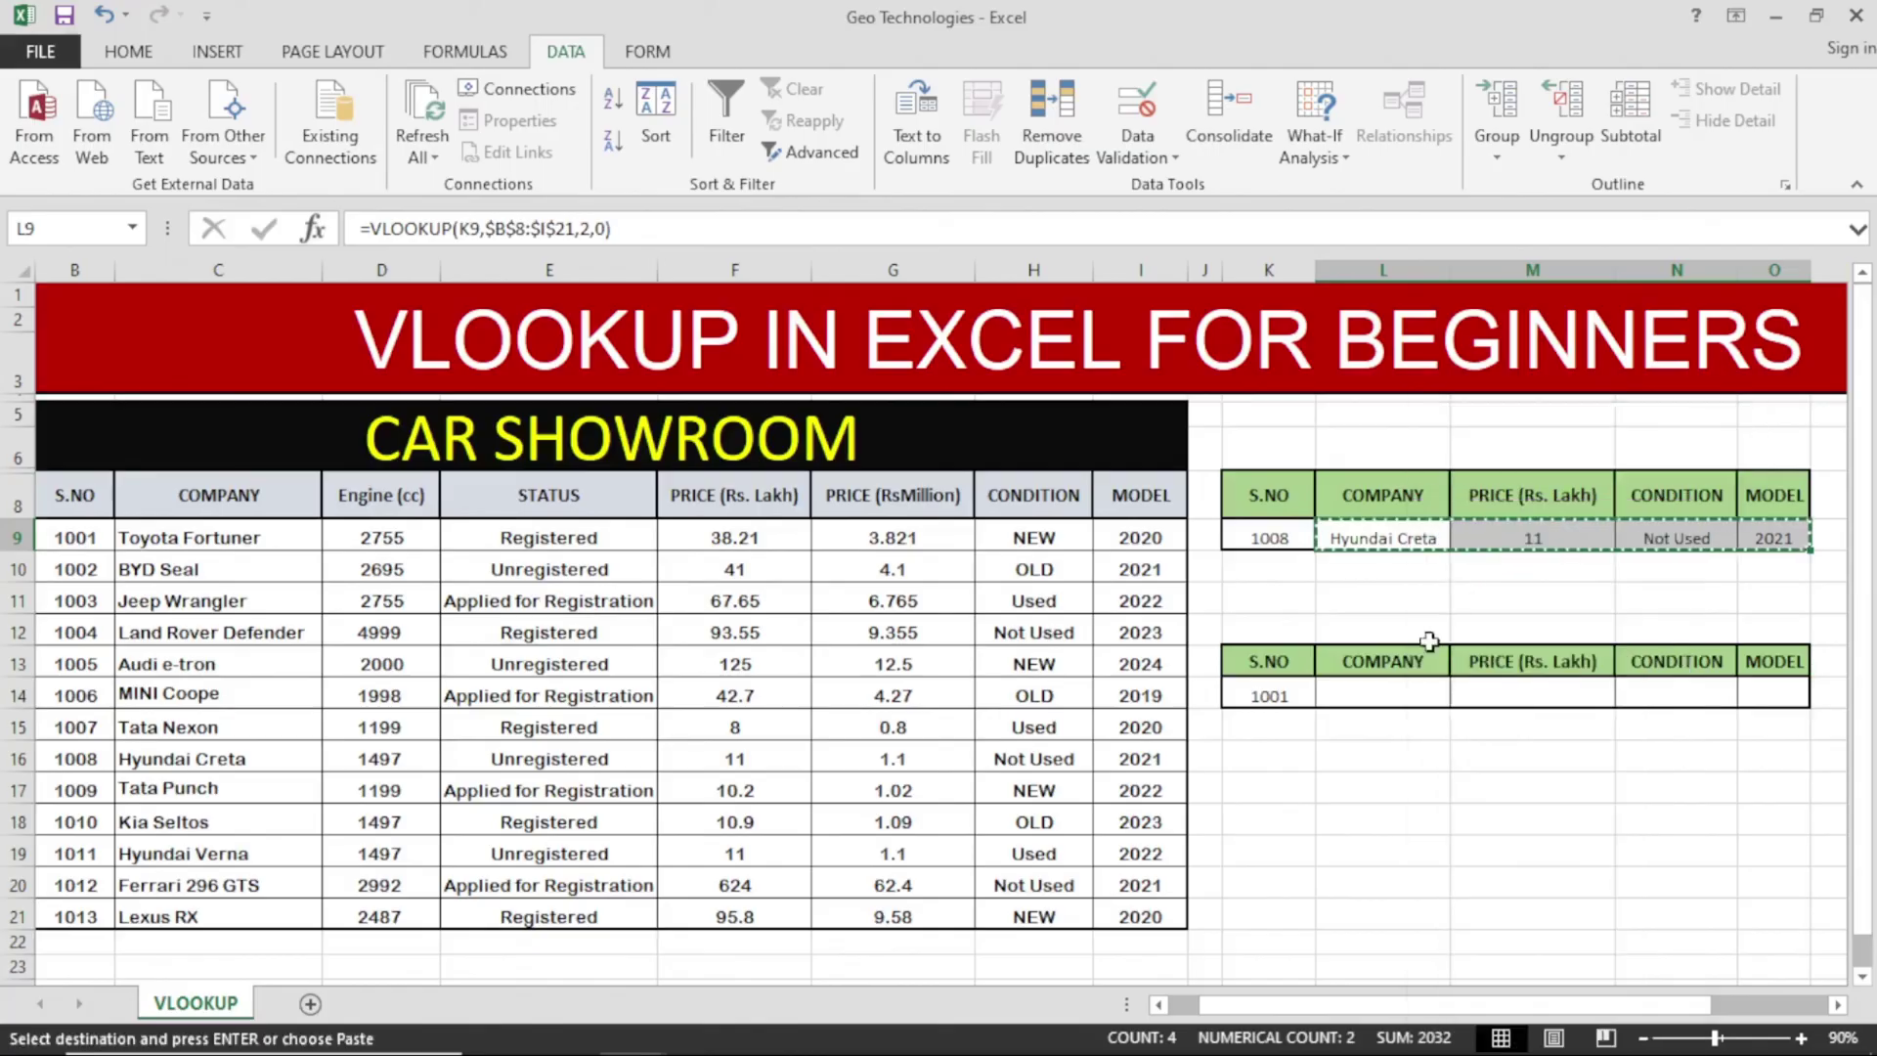
right_click(1381, 694)
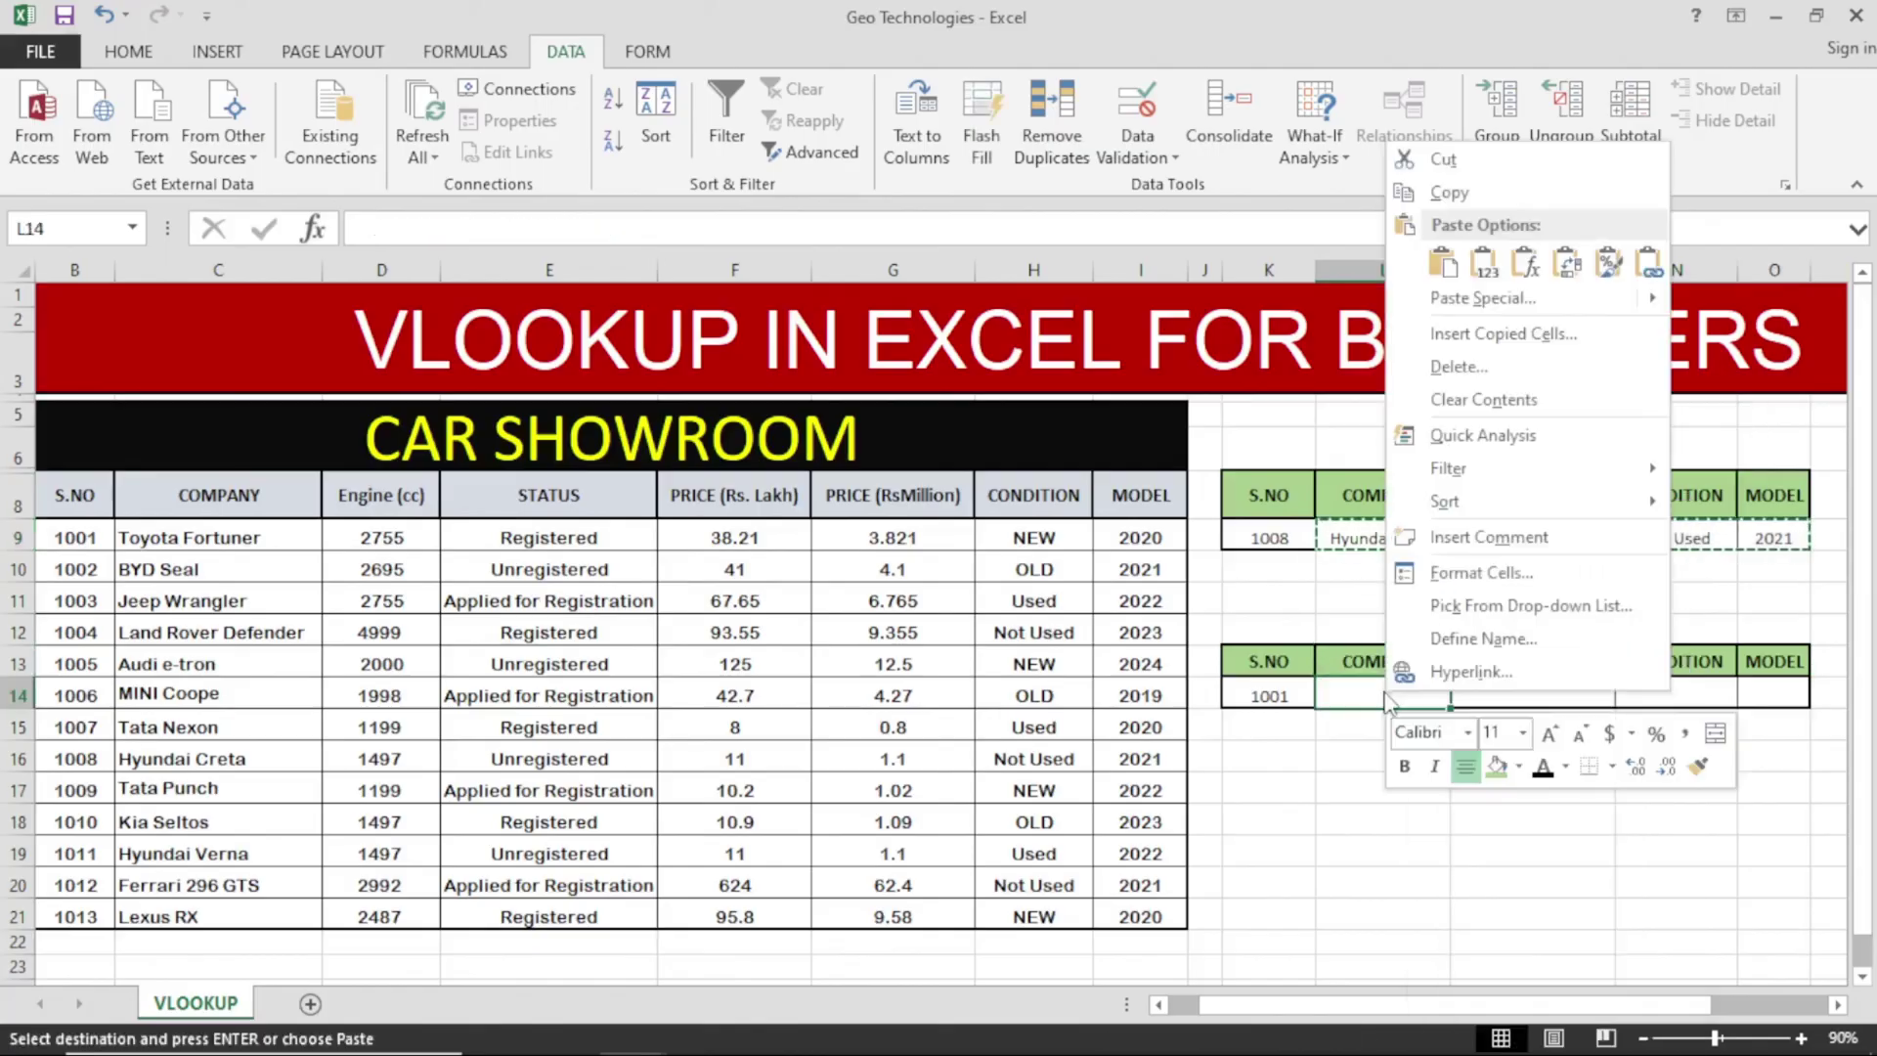
left_click(1442, 265)
left_click(1353, 777)
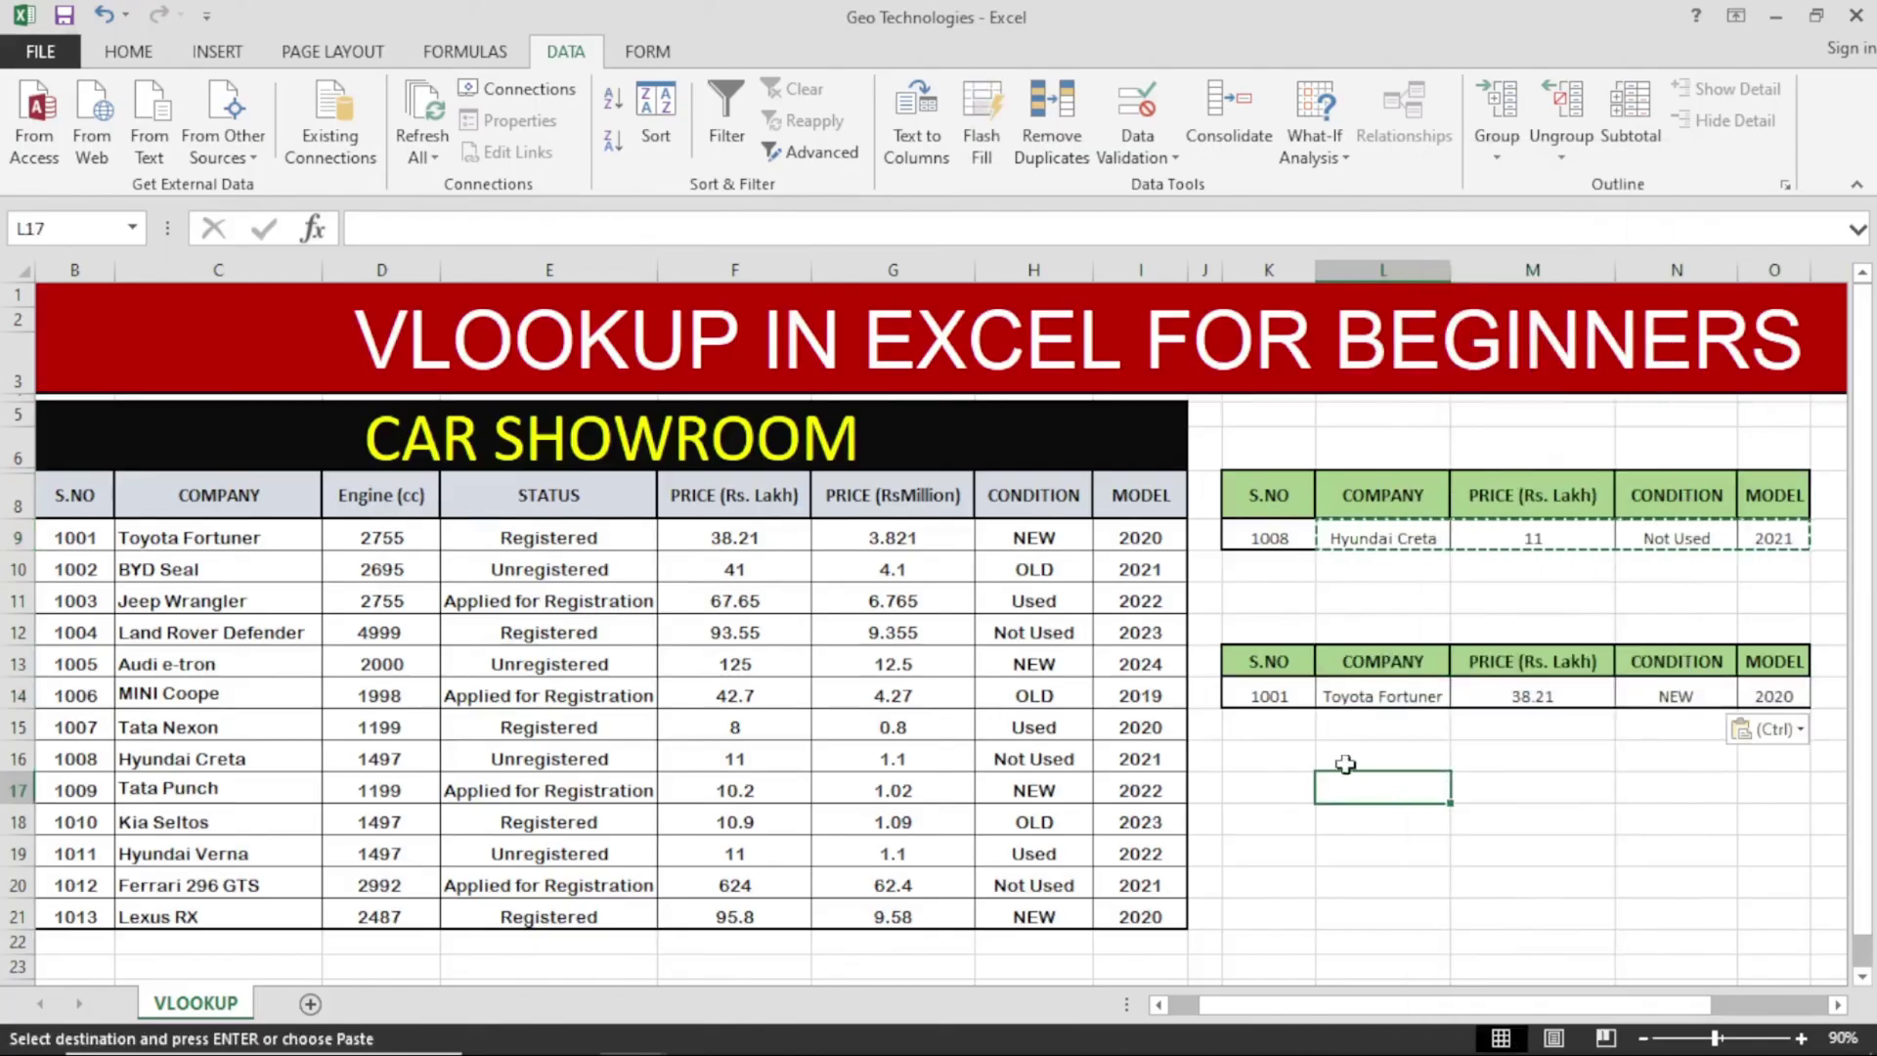
- Test the second lookup row by choosing serial numbers 1004, 1010, 1006 and finally 1011 from the list in K14
left_click(1300, 692)
left_click(1328, 696)
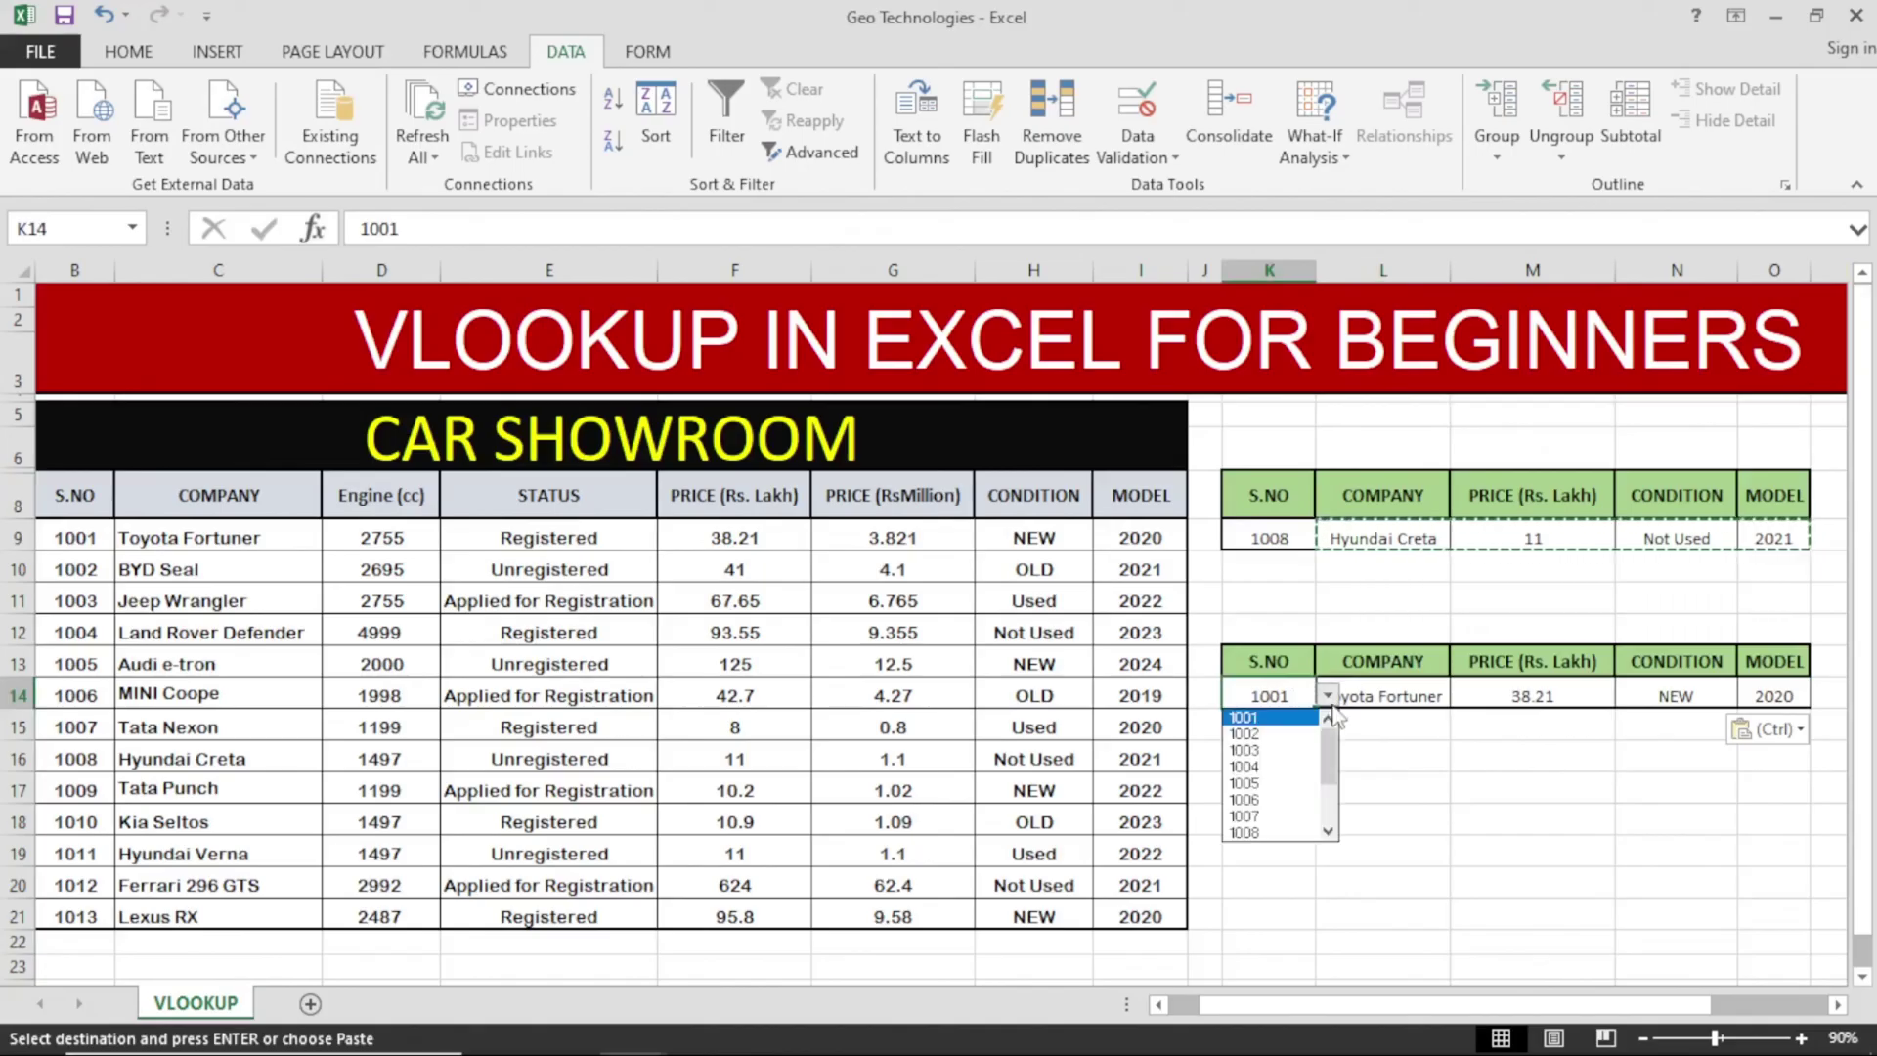
left_click(1271, 768)
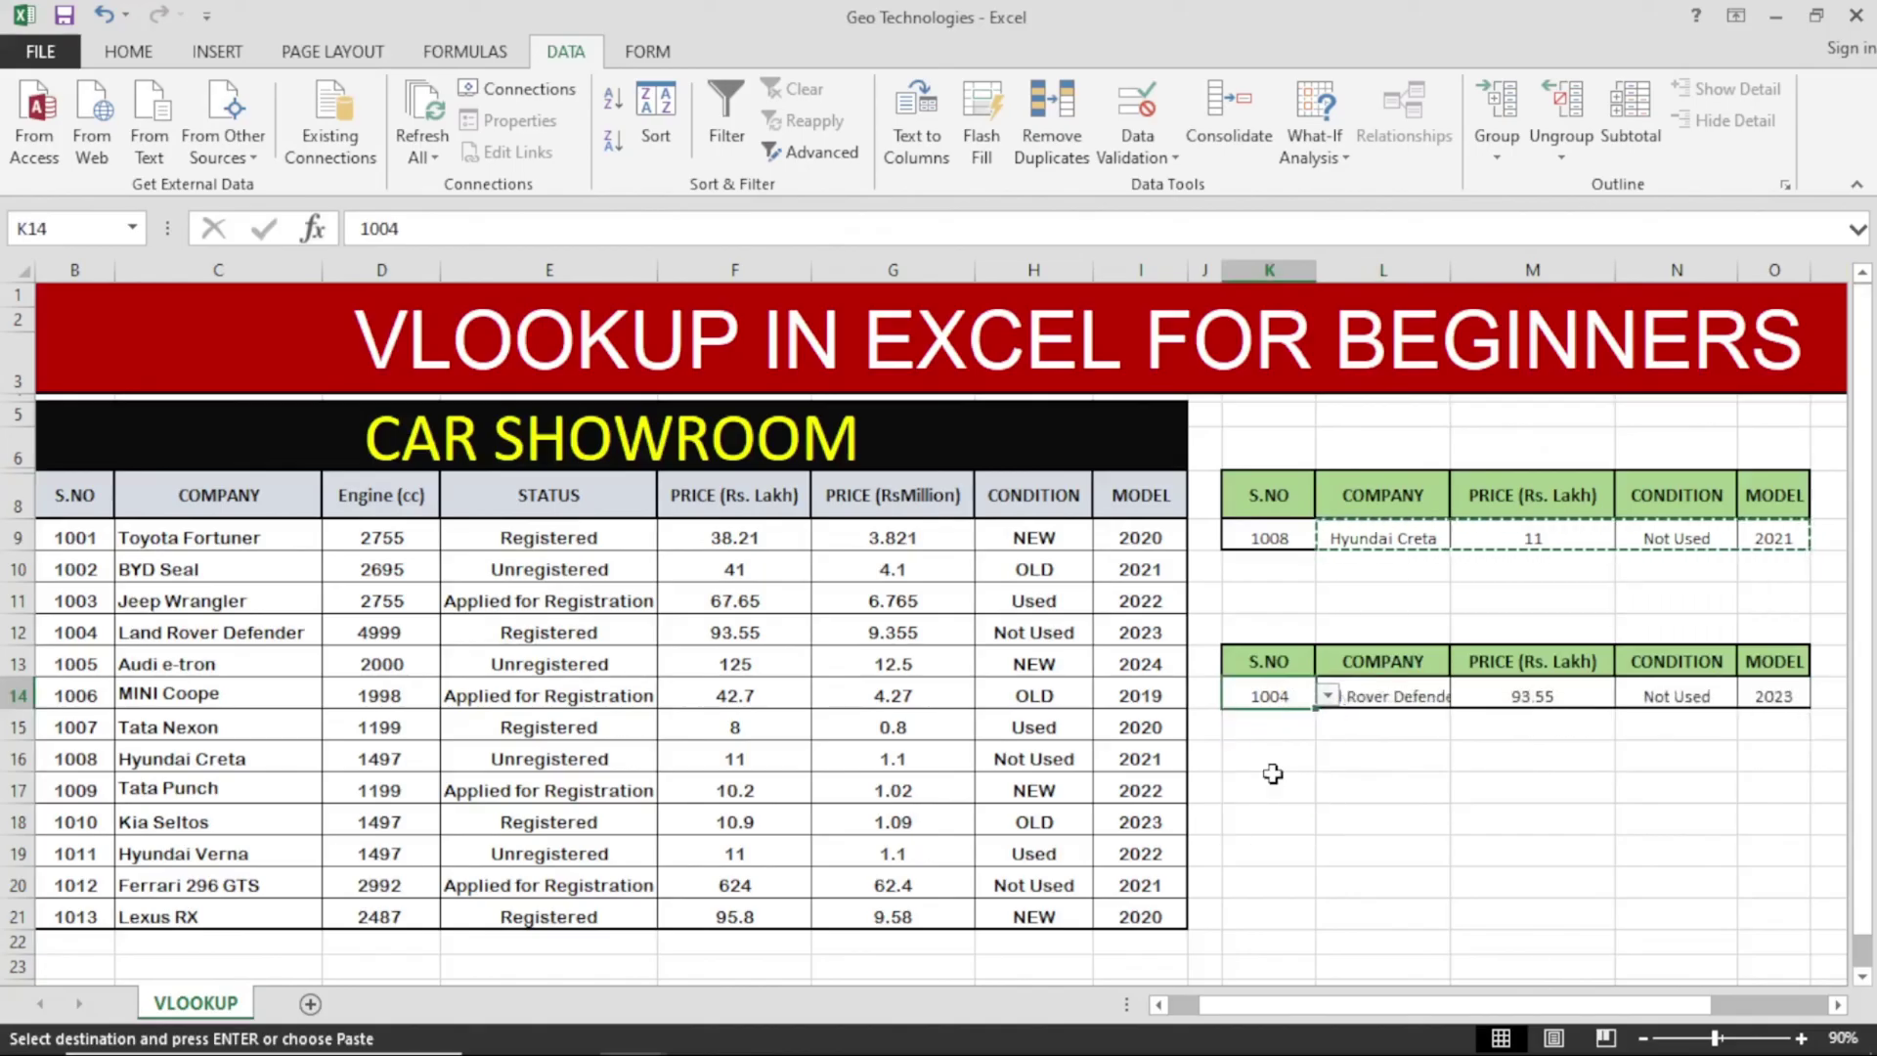
left_click(1329, 696)
left_click(1271, 816)
left_click(1328, 696)
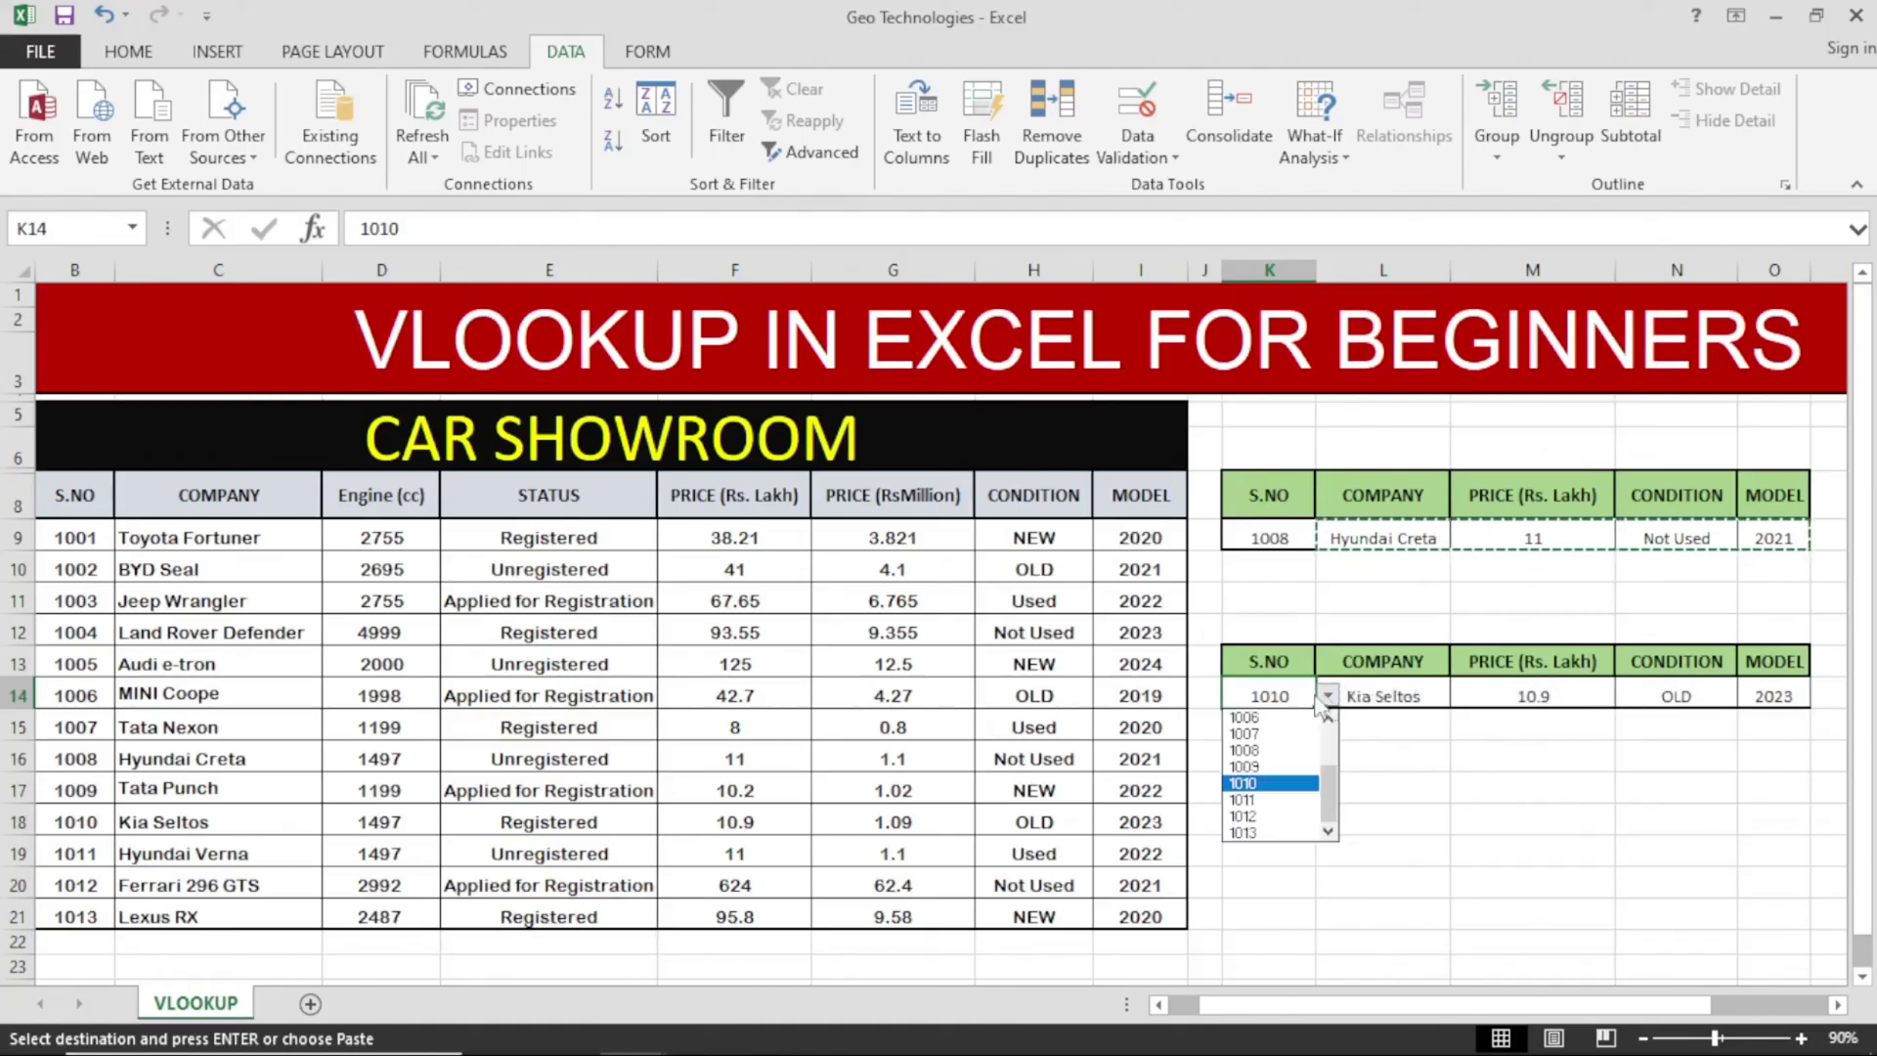
left_click(1272, 719)
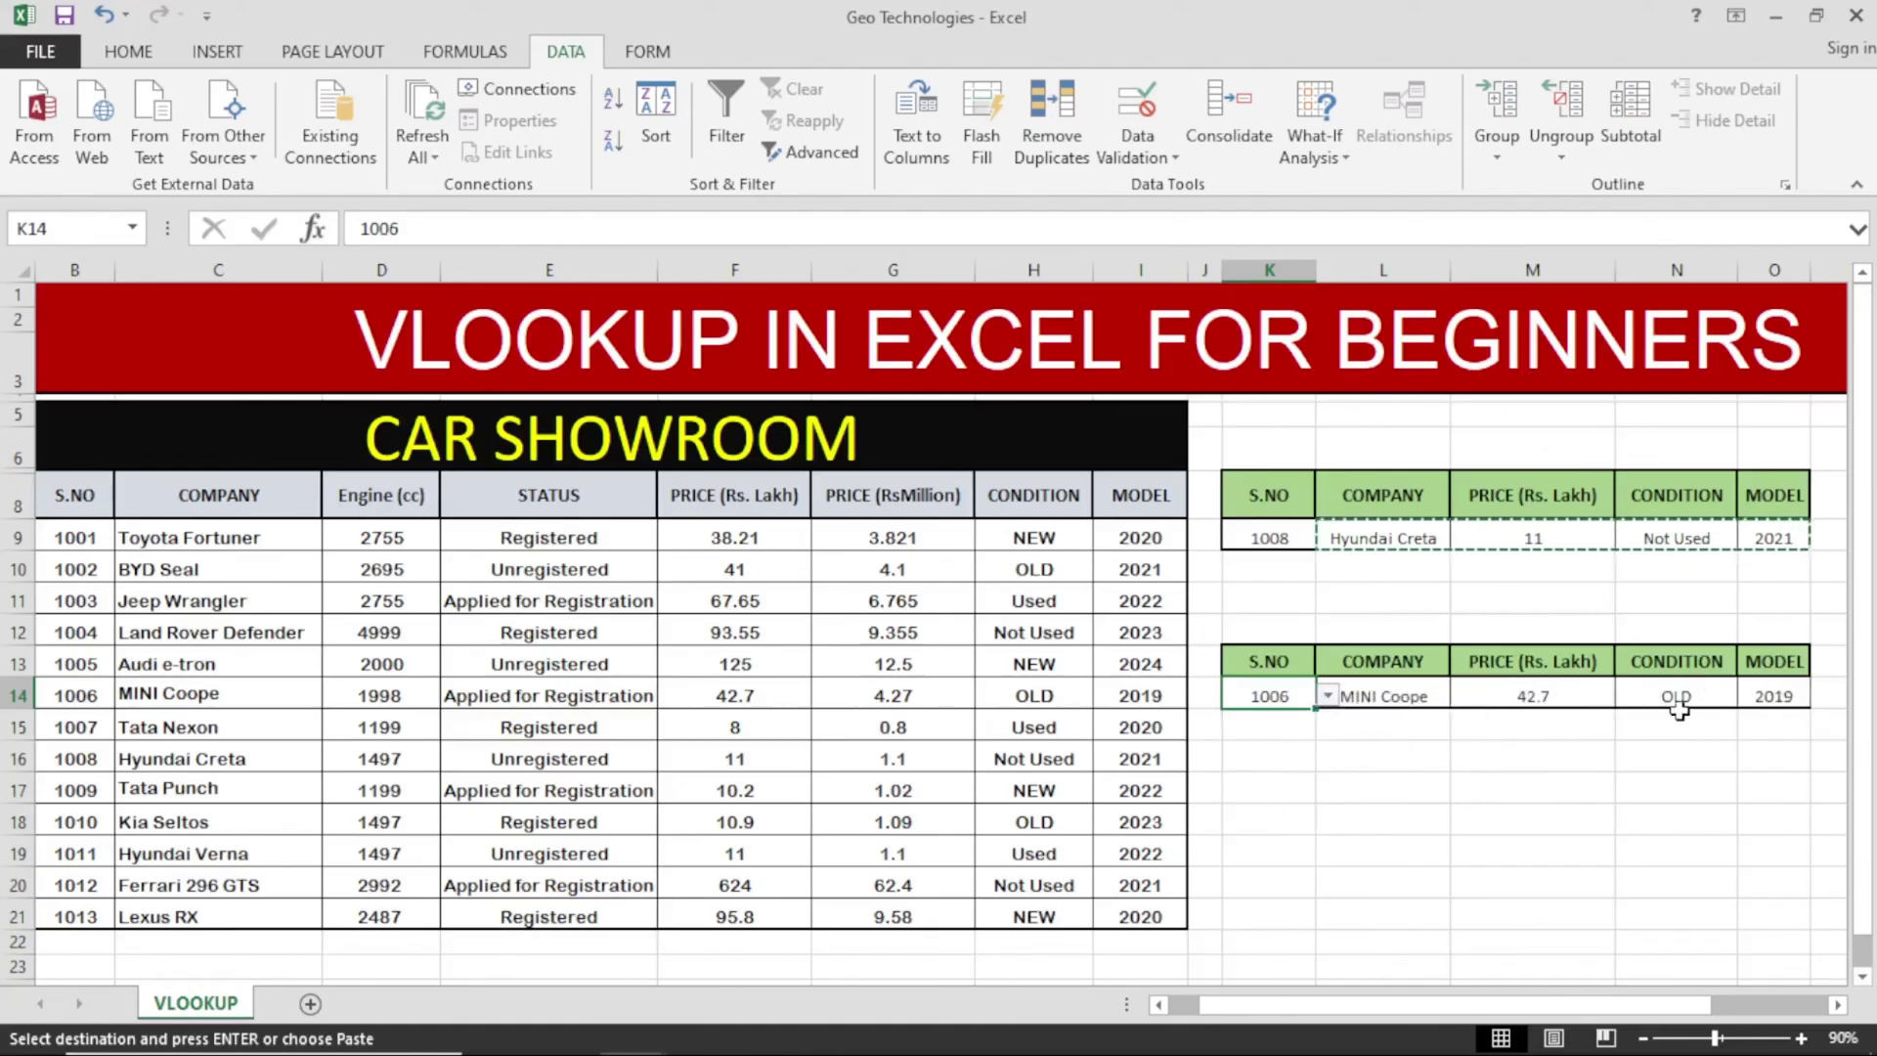
left_click(1335, 696)
left_click(1254, 804)
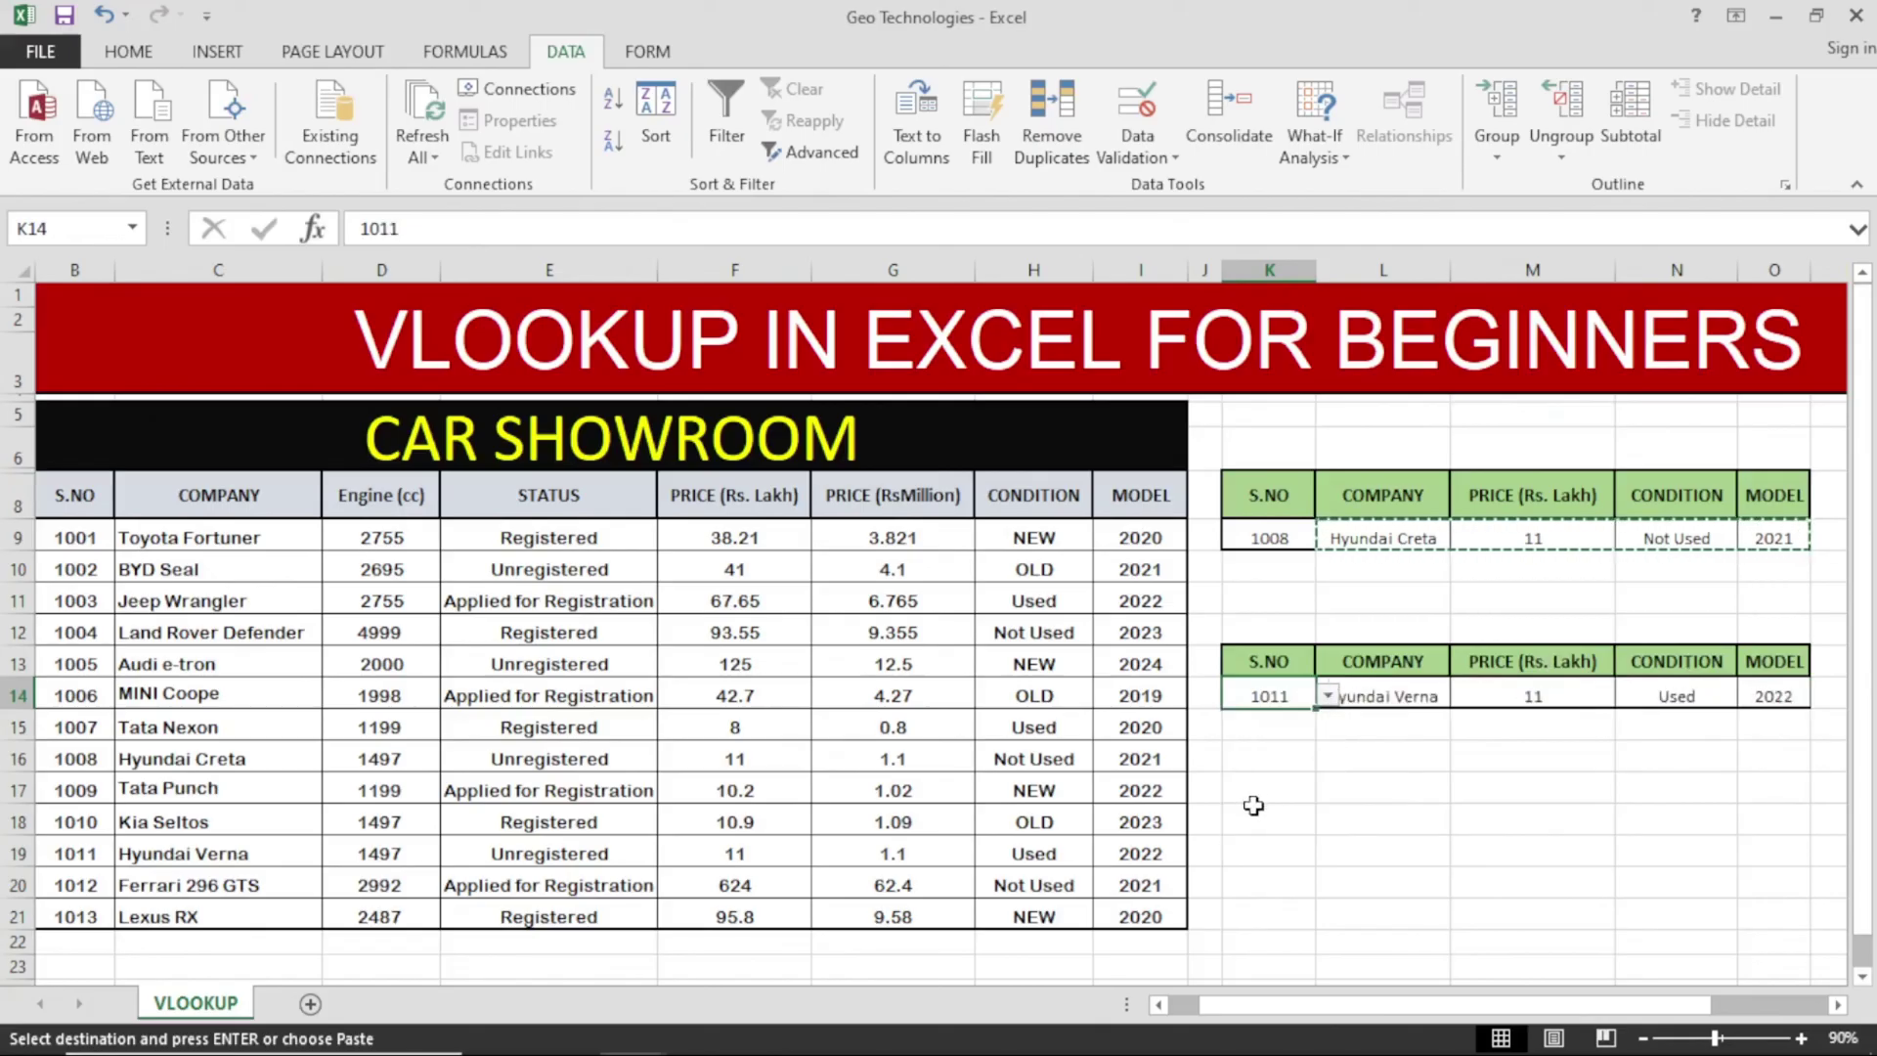
left_click(1255, 816)
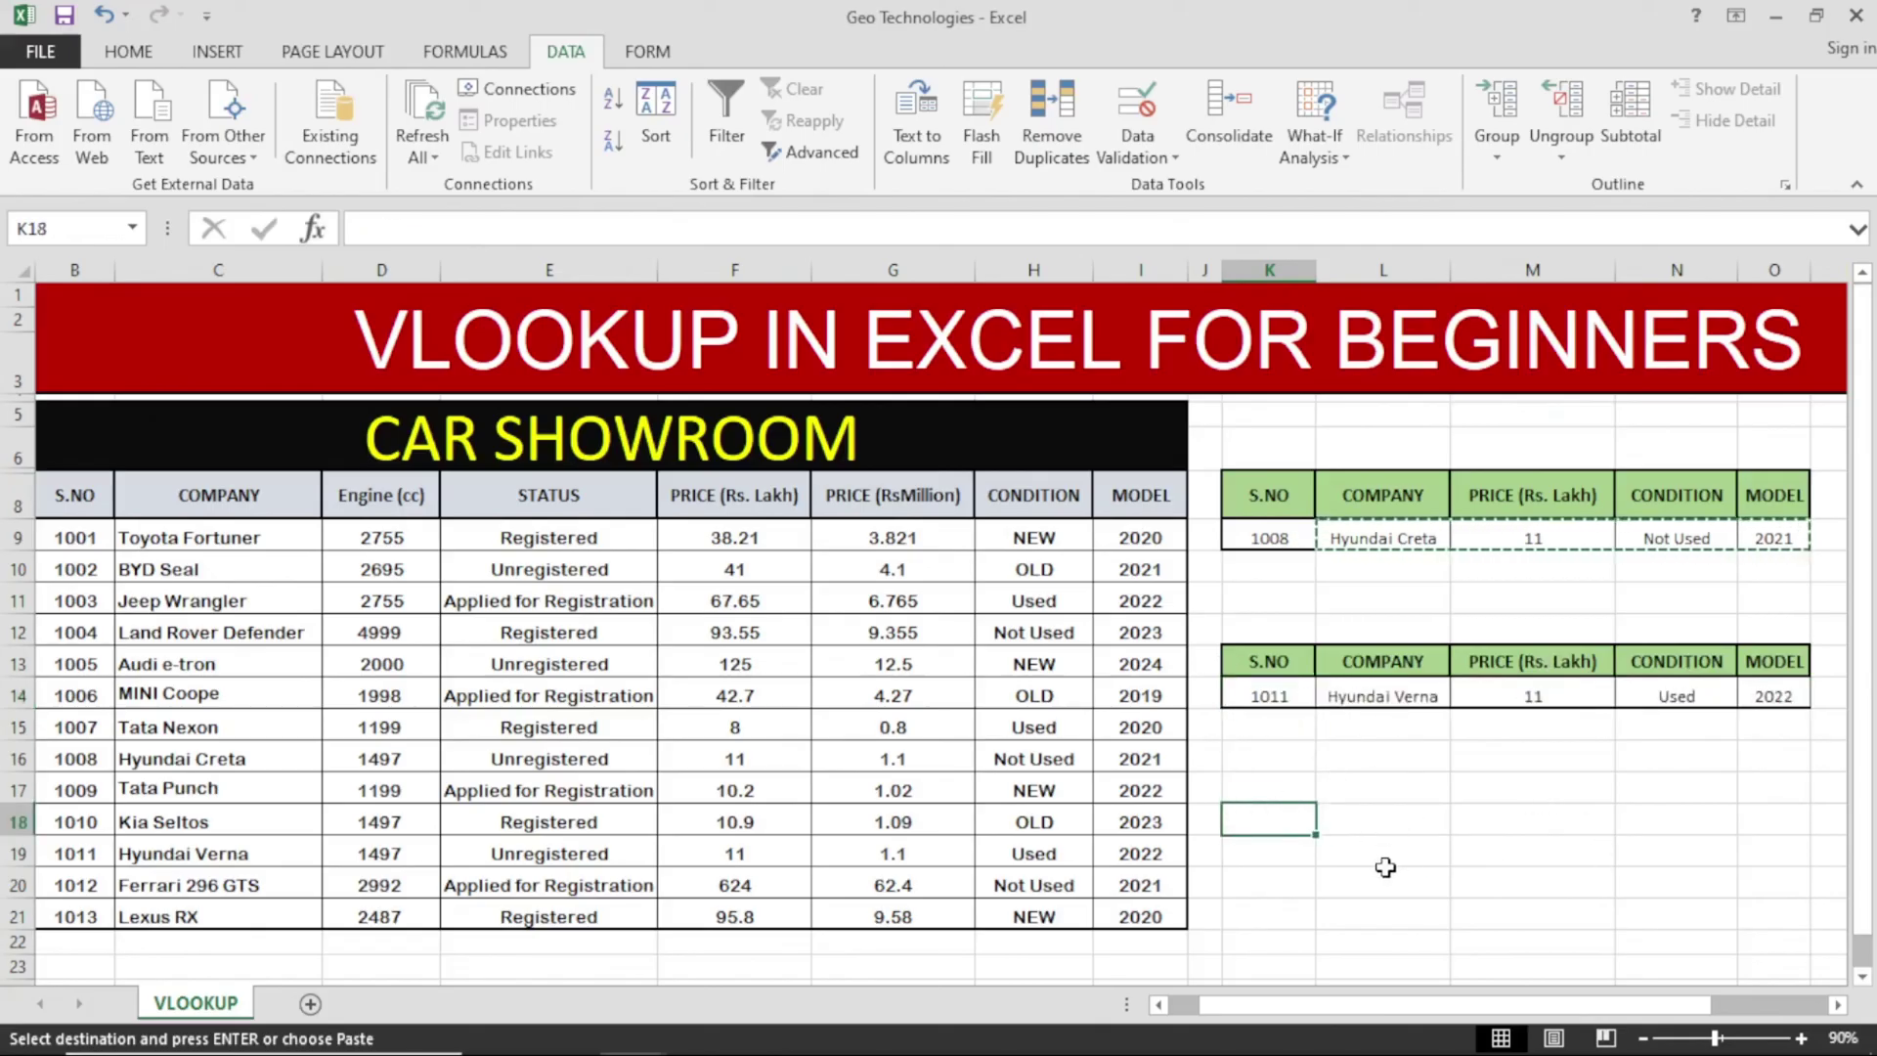